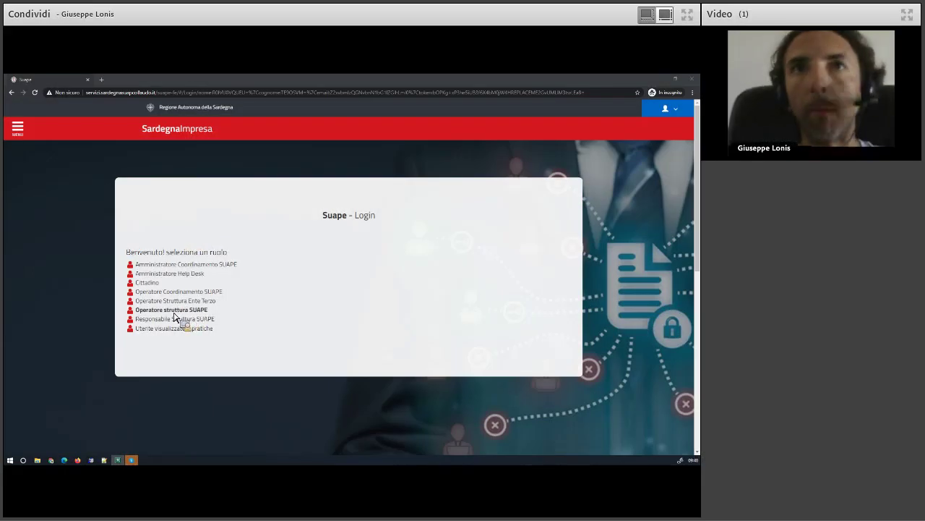
# Log in as Operatore struttura SUAPE and show the Pratiche da assegnare list
pyautogui.click(173, 311)
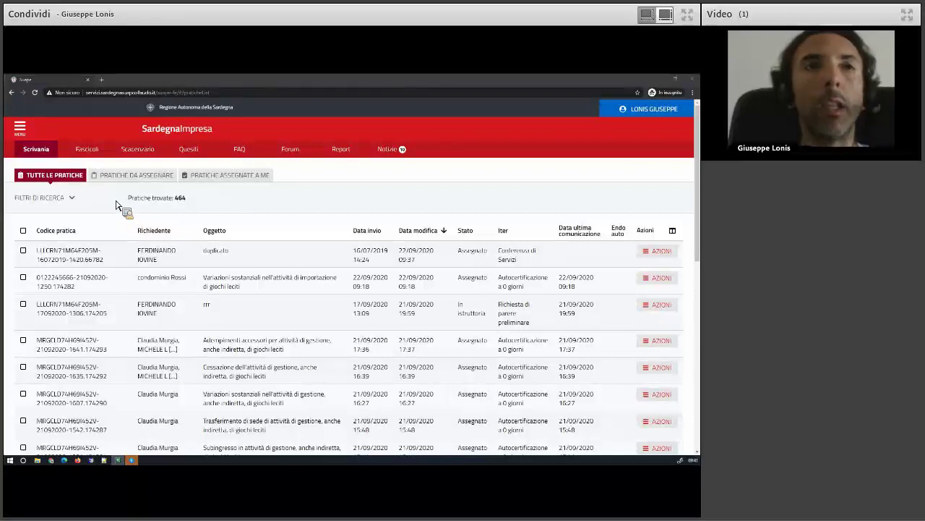
pyautogui.click(122, 178)
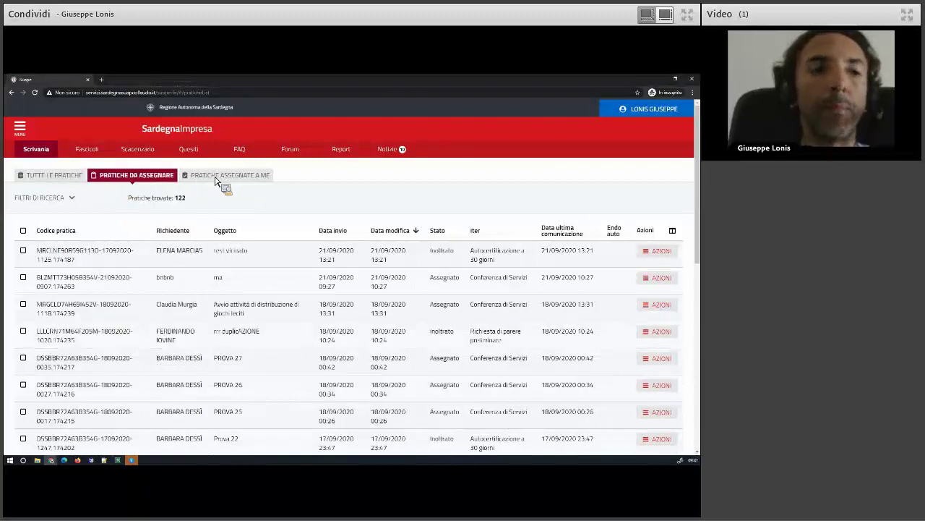
pyautogui.click(214, 178)
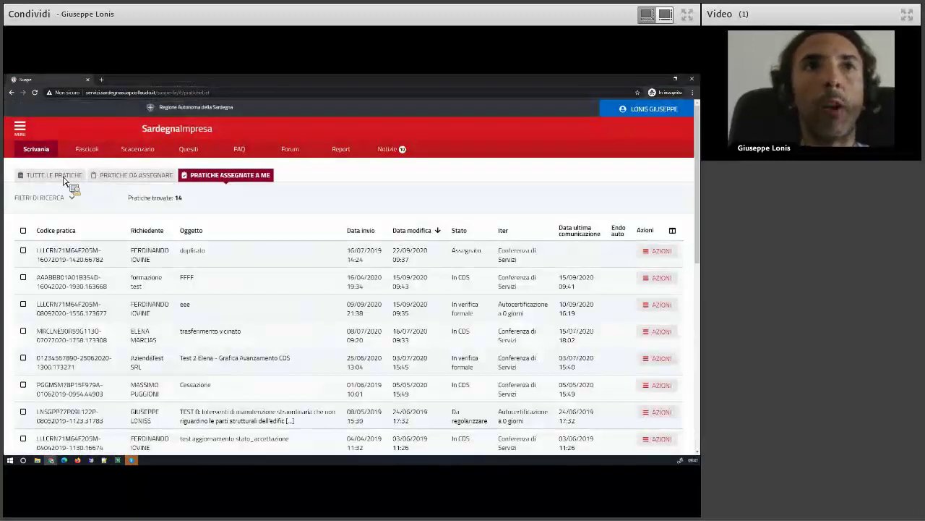
pyautogui.click(66, 180)
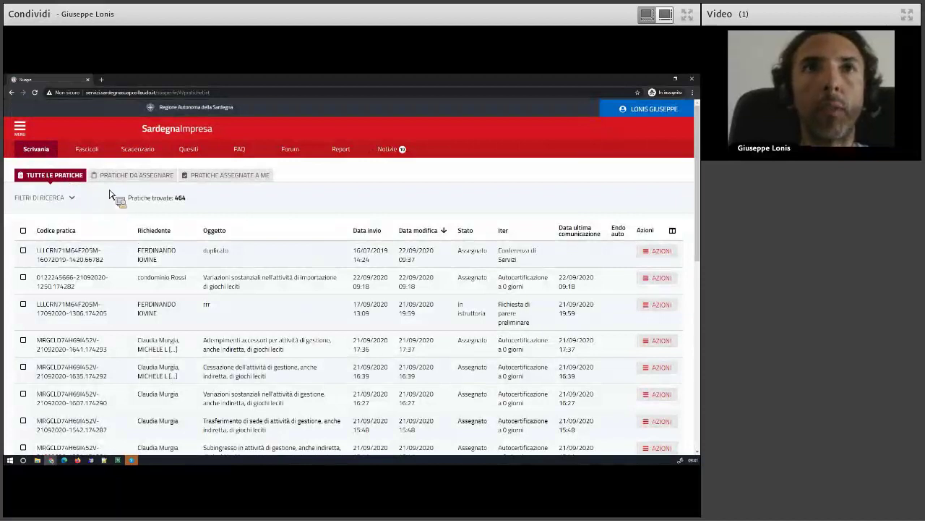
pyautogui.click(153, 177)
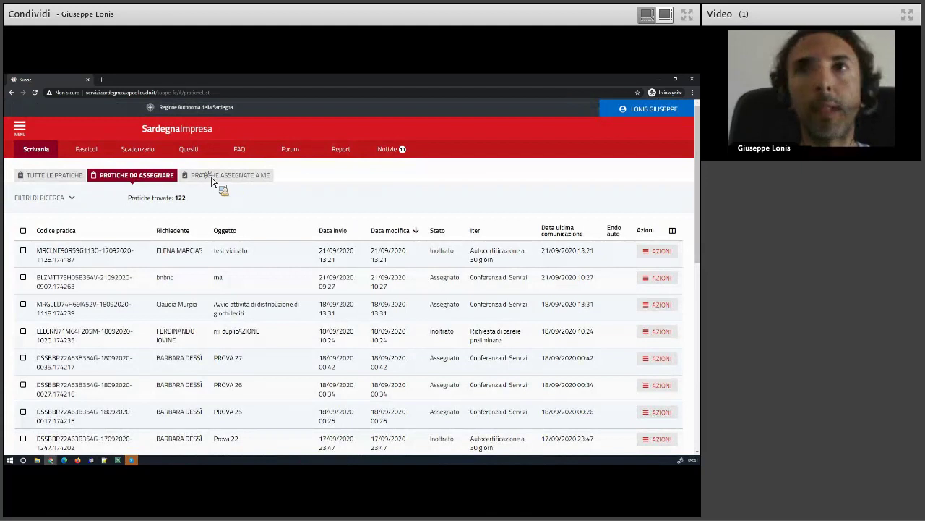
pyautogui.click(213, 180)
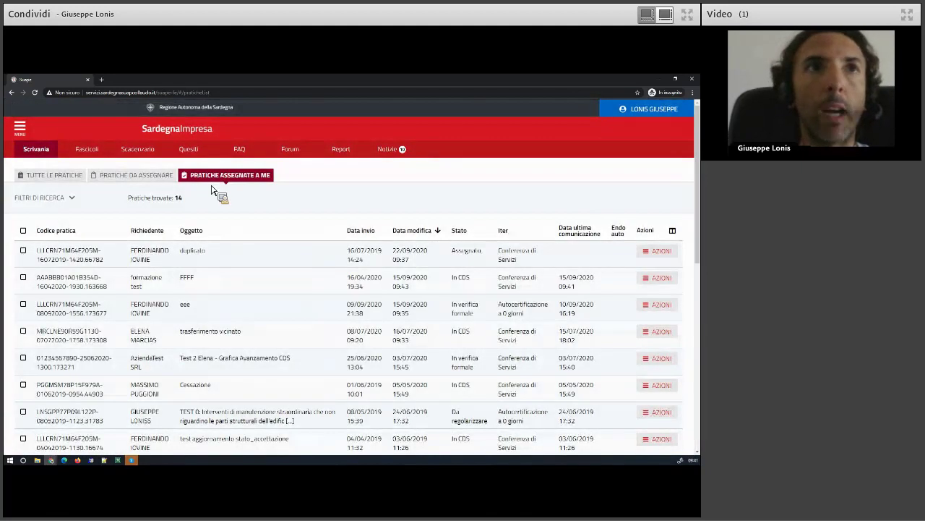
pyautogui.click(122, 177)
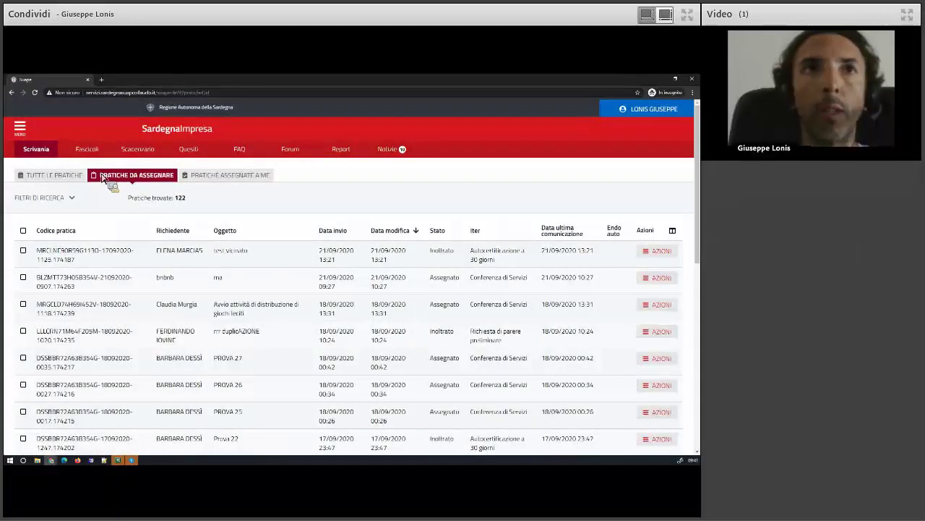
pyautogui.click(45, 176)
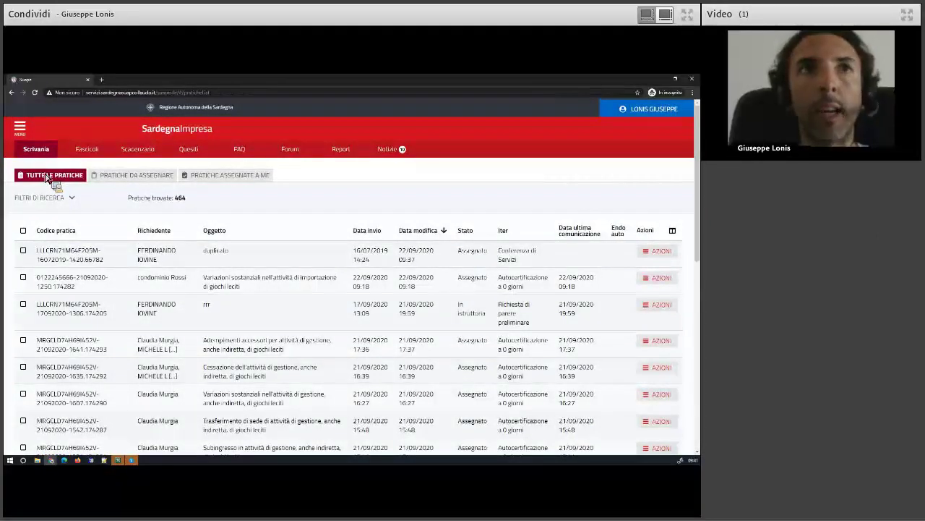
pyautogui.doubleClick(182, 198)
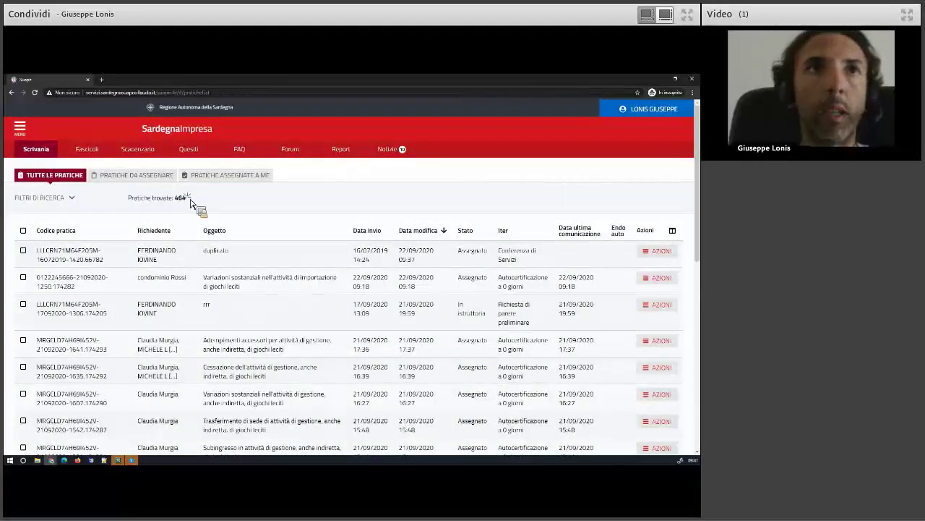
pyautogui.moveTo(142, 203); pyautogui.dragTo(132, 204)
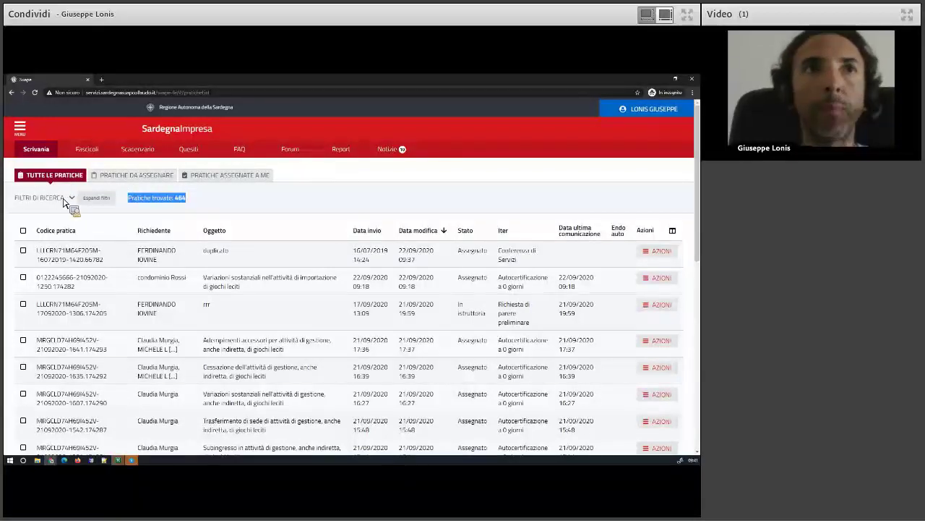
# Filter the practice list by Lavorazione 'Da lavorare', narrowing 464 practices to 458
pyautogui.click(63, 199)
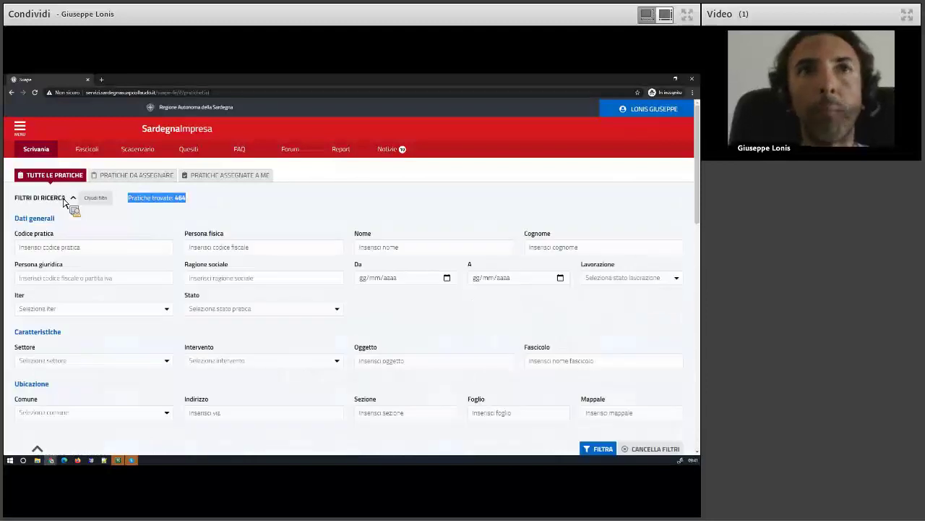
pyautogui.click(63, 200)
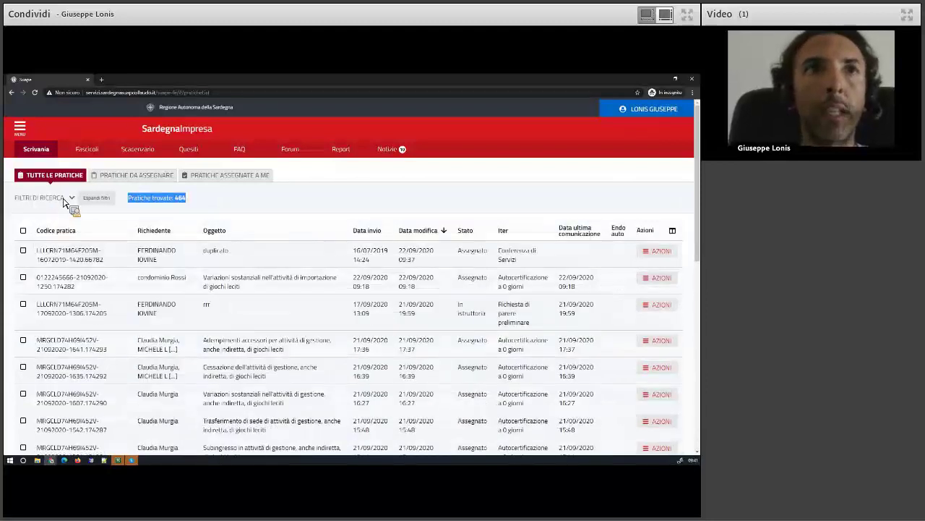
pyautogui.click(63, 201)
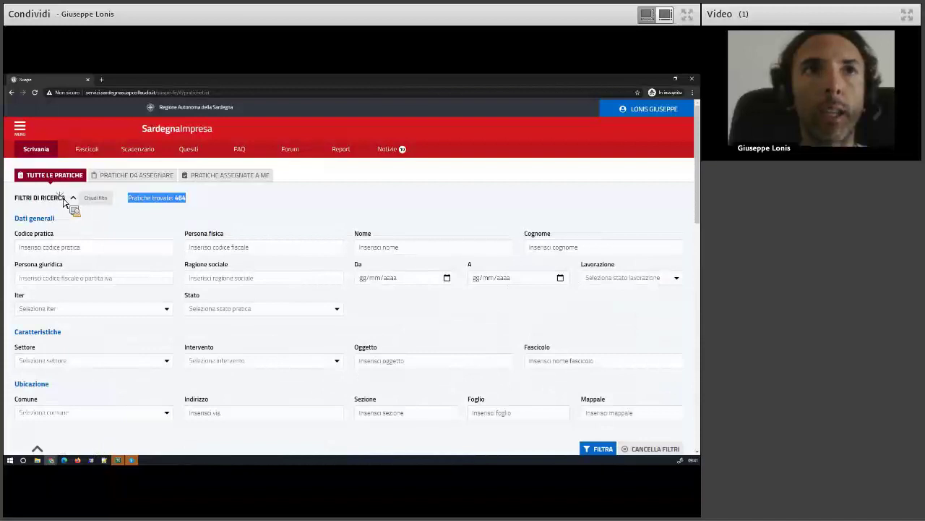
pyautogui.click(63, 200)
pyautogui.click(63, 200)
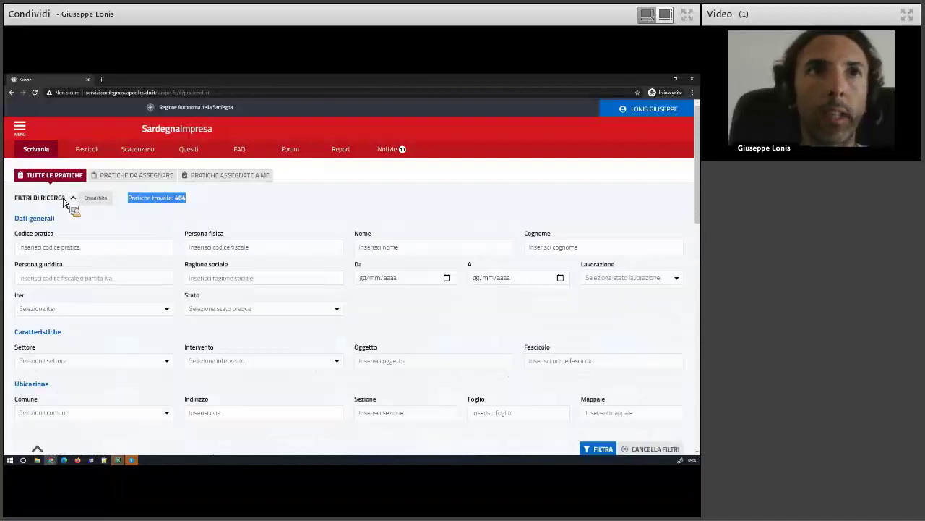
pyautogui.click(63, 200)
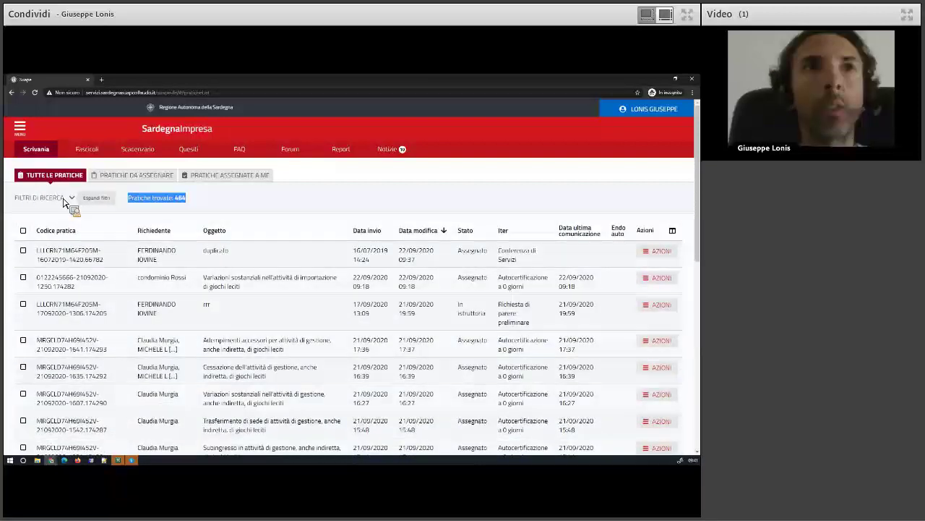
pyautogui.click(64, 202)
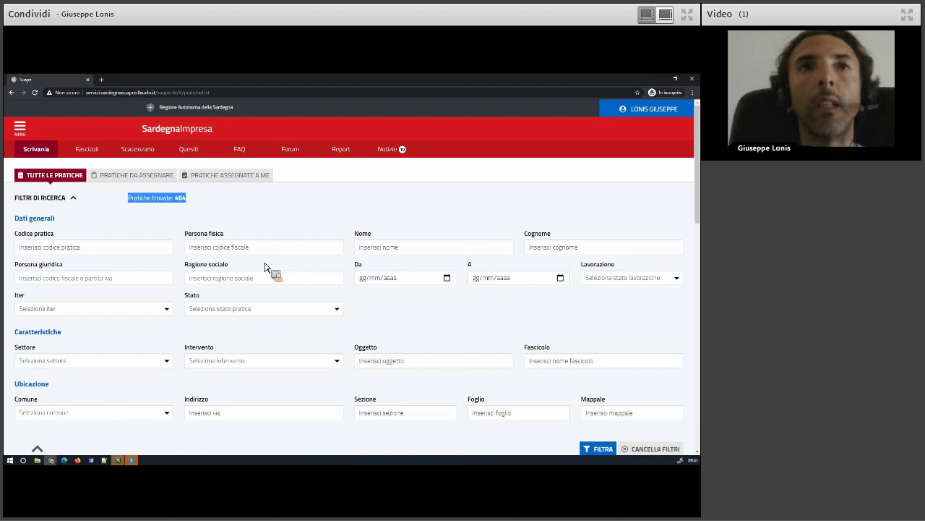
pyautogui.click(607, 278)
pyautogui.click(606, 319)
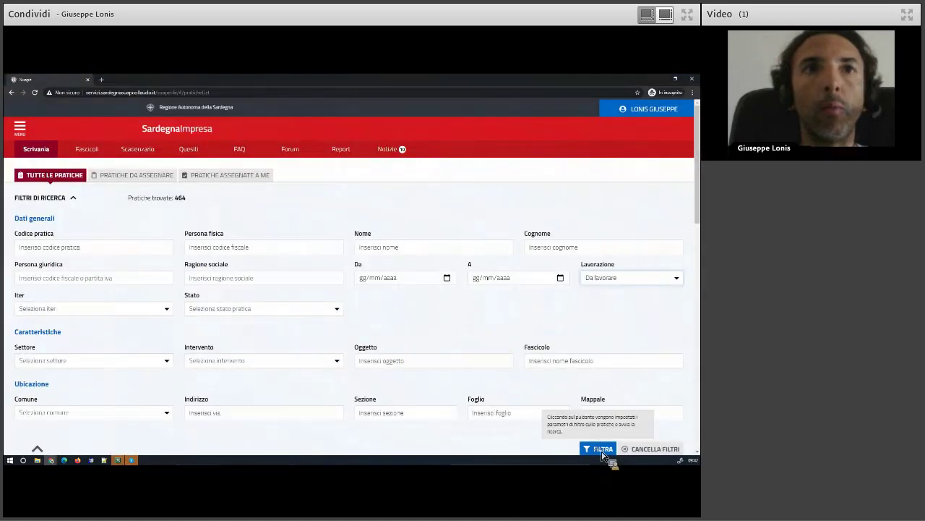
pyautogui.click(600, 448)
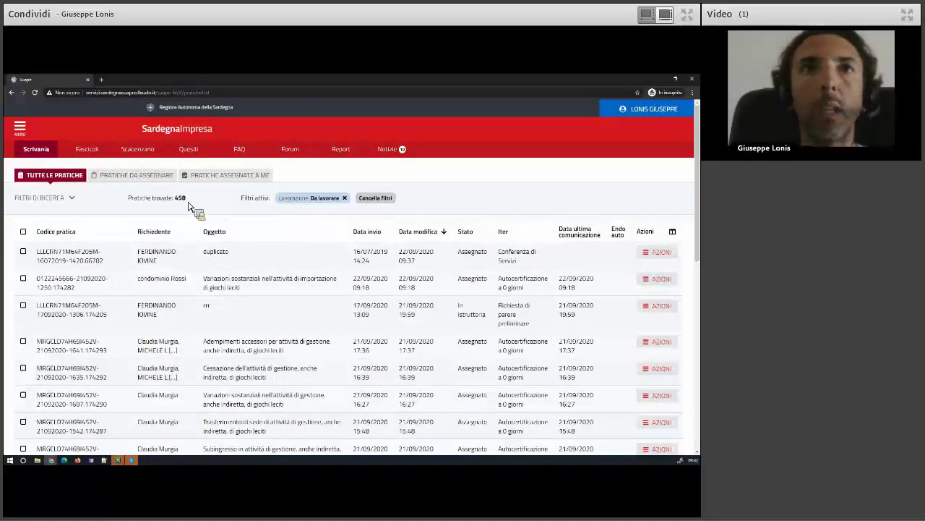
# Filter by Iter 'Conferenza di Servizi', narrowing the list to 60 practices
pyautogui.click(61, 197)
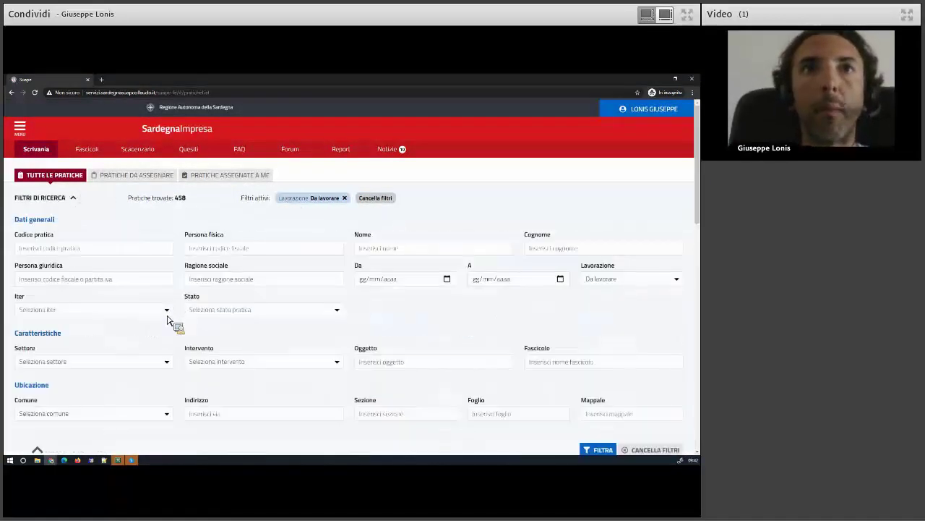
pyautogui.click(88, 311)
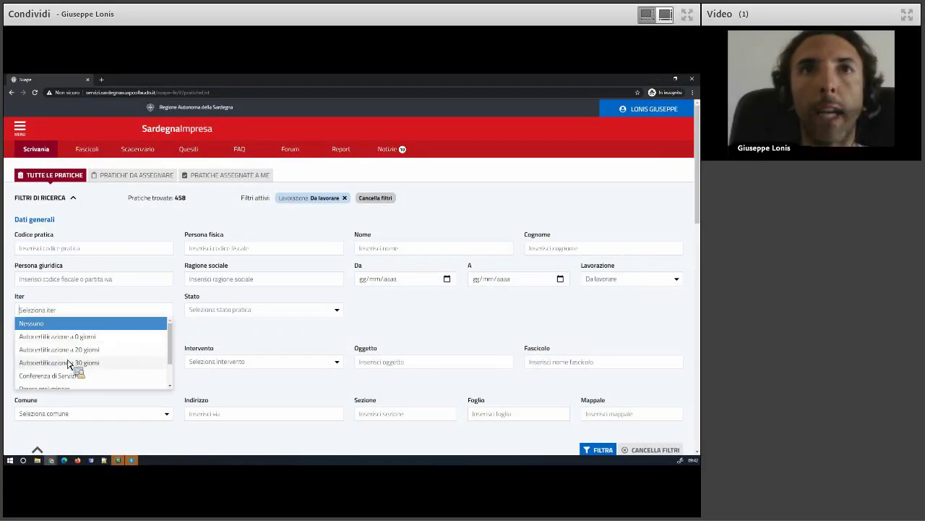
pyautogui.click(64, 376)
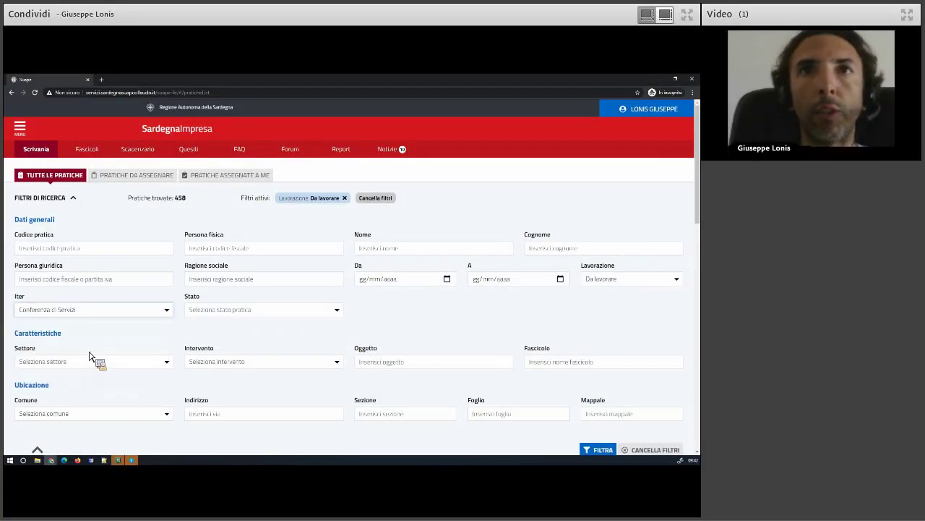
pyautogui.click(599, 449)
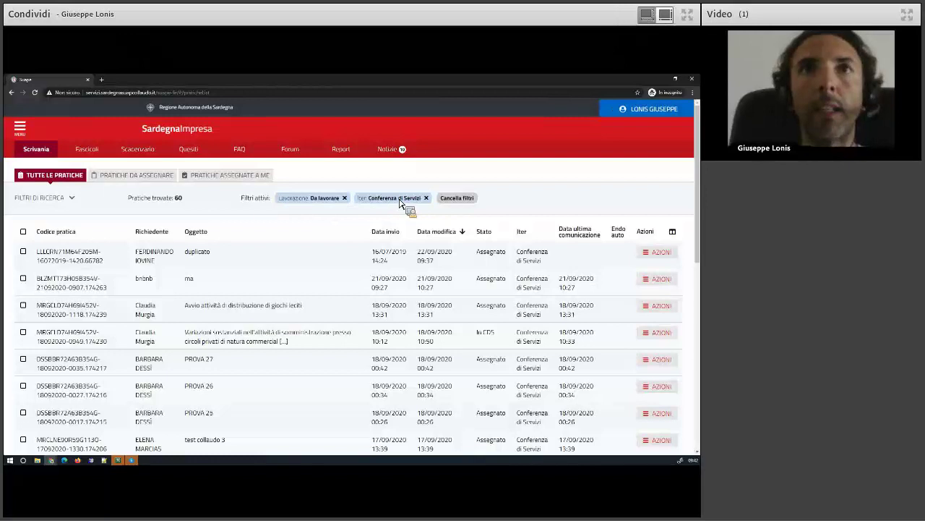
pyautogui.doubleClick(178, 200)
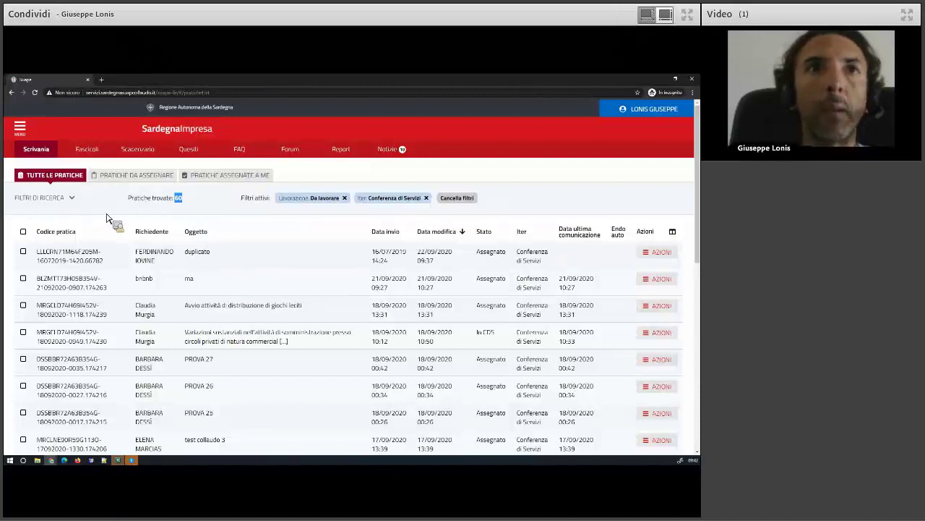
# Add the Oggetto search term 'prova' and apply the filter
pyautogui.click(43, 198)
pyautogui.click(384, 362)
pyautogui.write('pr')
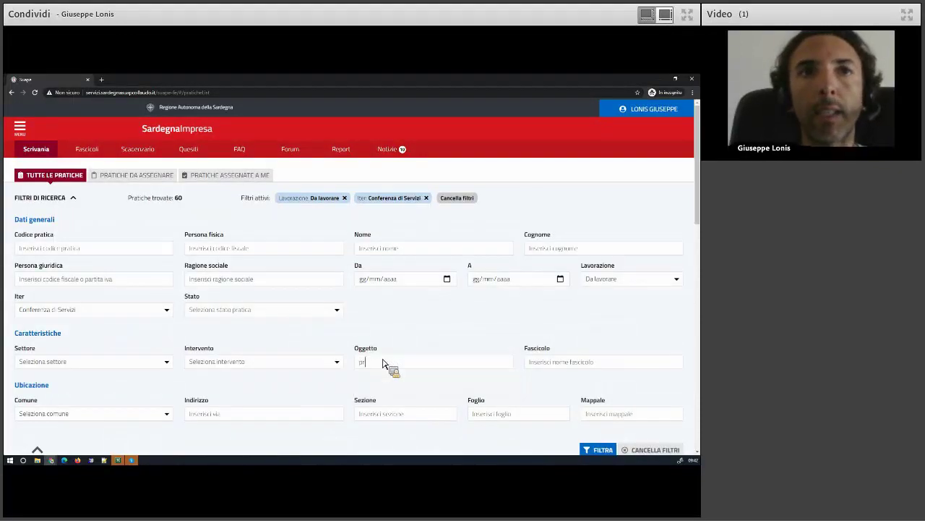
pyautogui.scroll(-1, 384, 362)
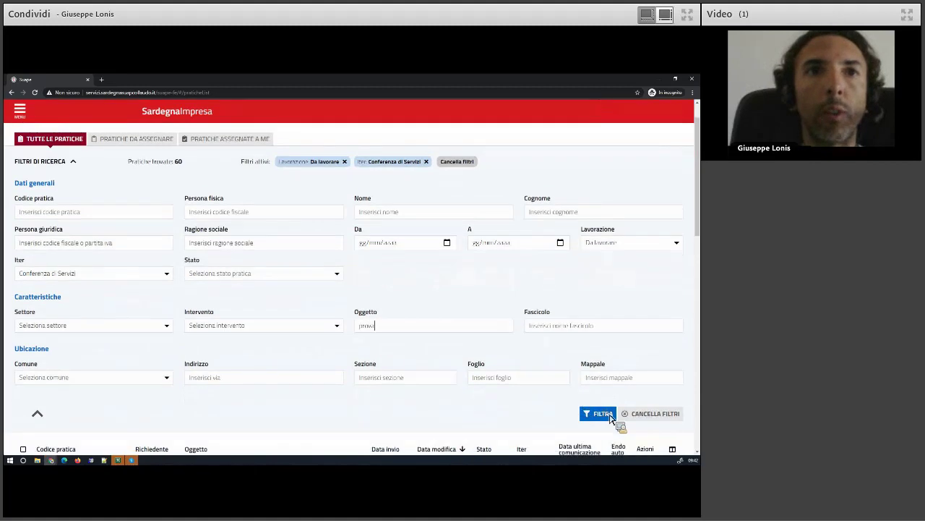
pyautogui.click(599, 413)
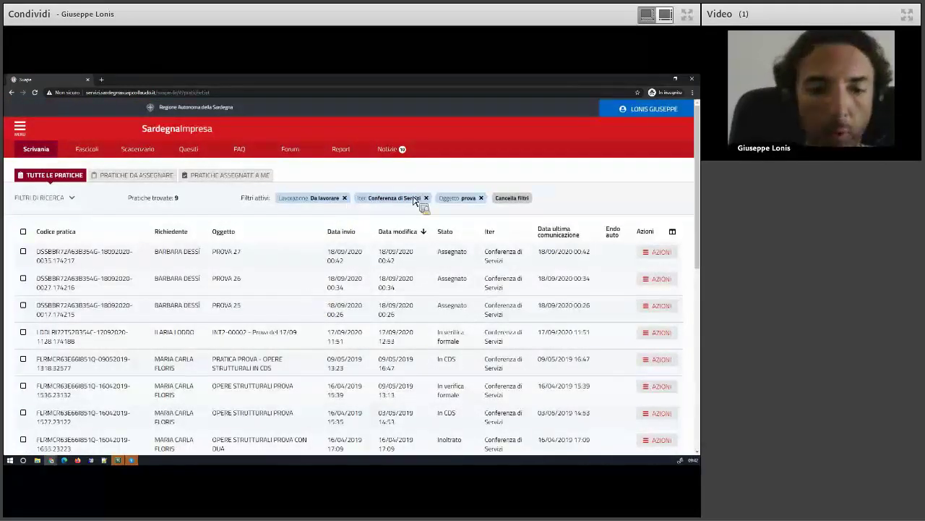
# Remove the Da lavorare and Oggetto prova filters and clear all filters, restoring 464 practices
pyautogui.click(197, 202)
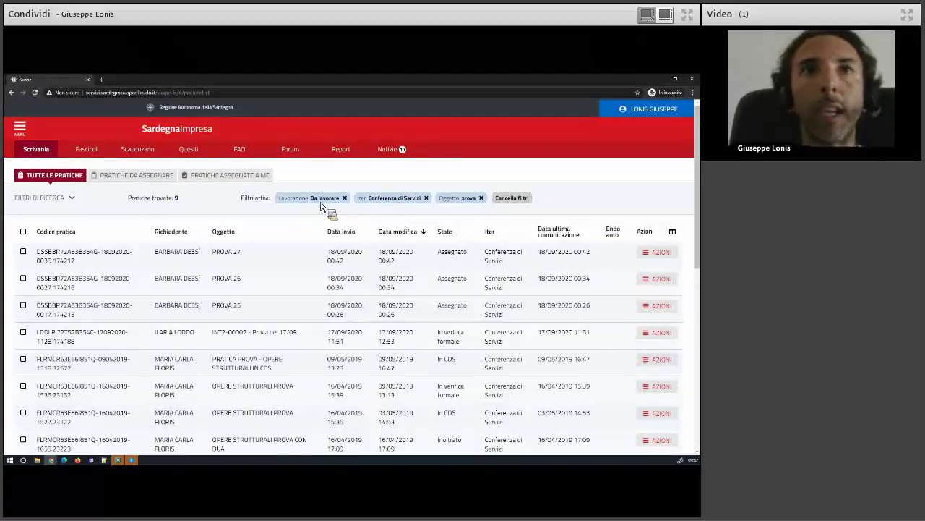
pyautogui.click(40, 199)
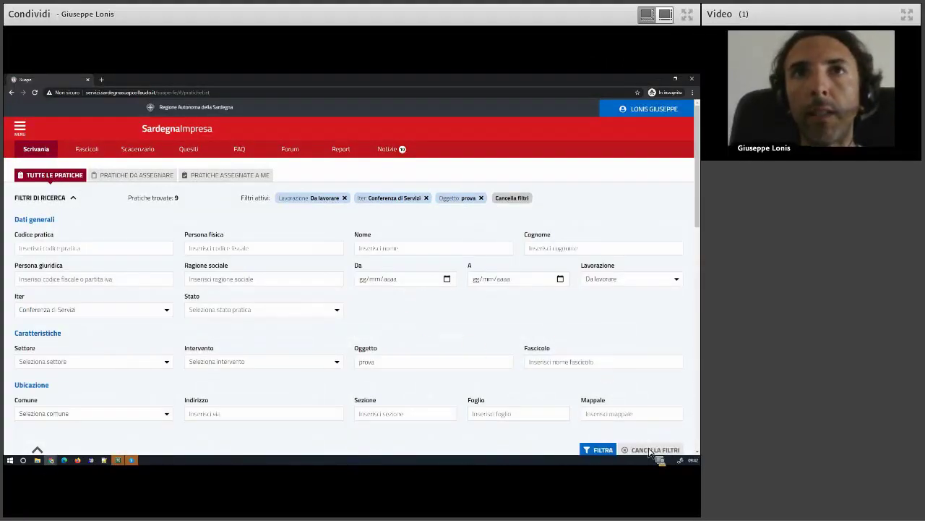
pyautogui.click(49, 201)
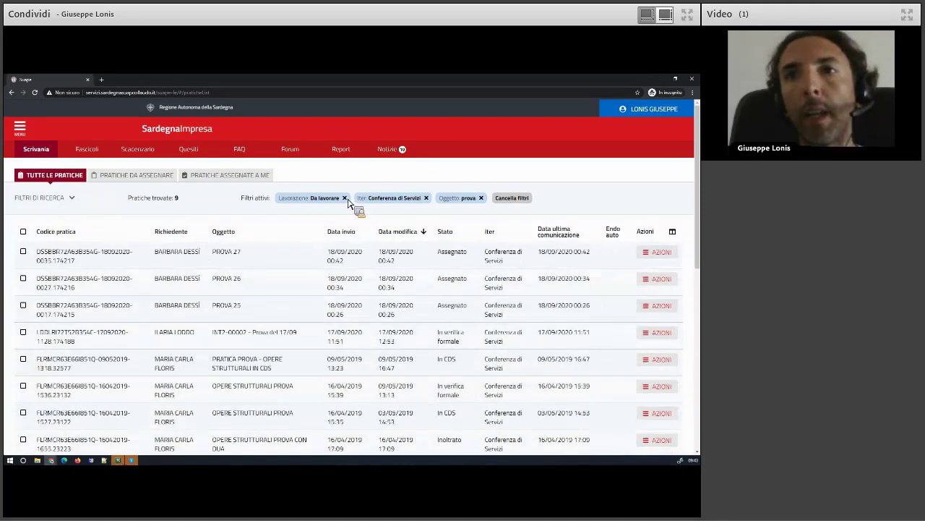
pyautogui.click(345, 199)
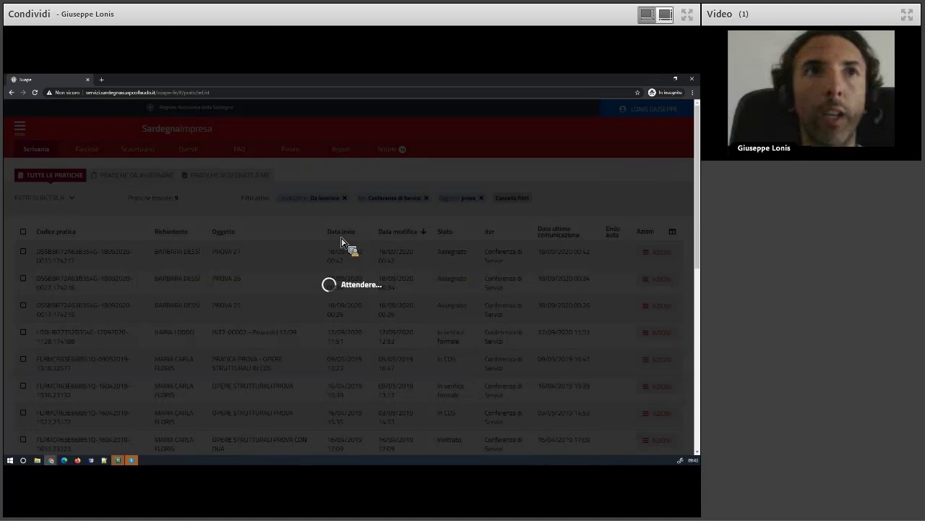
pyautogui.click(403, 198)
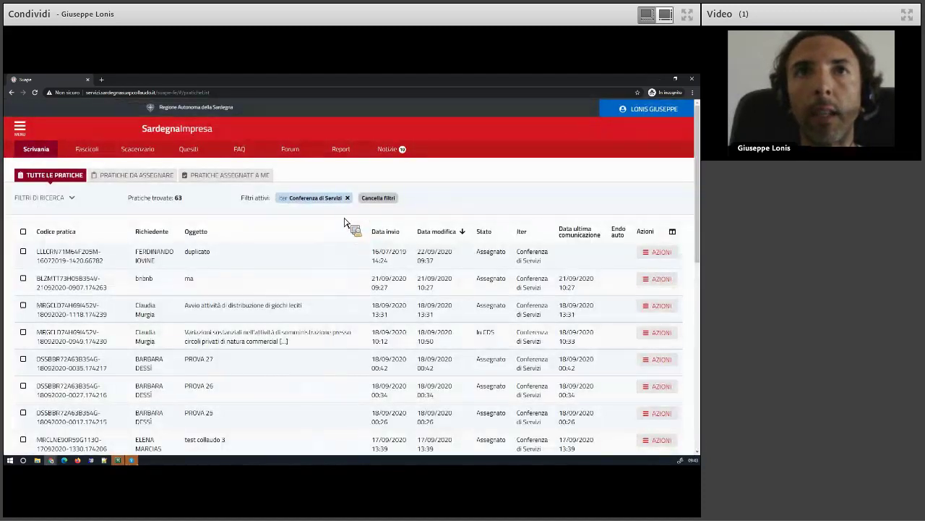
pyautogui.click(383, 198)
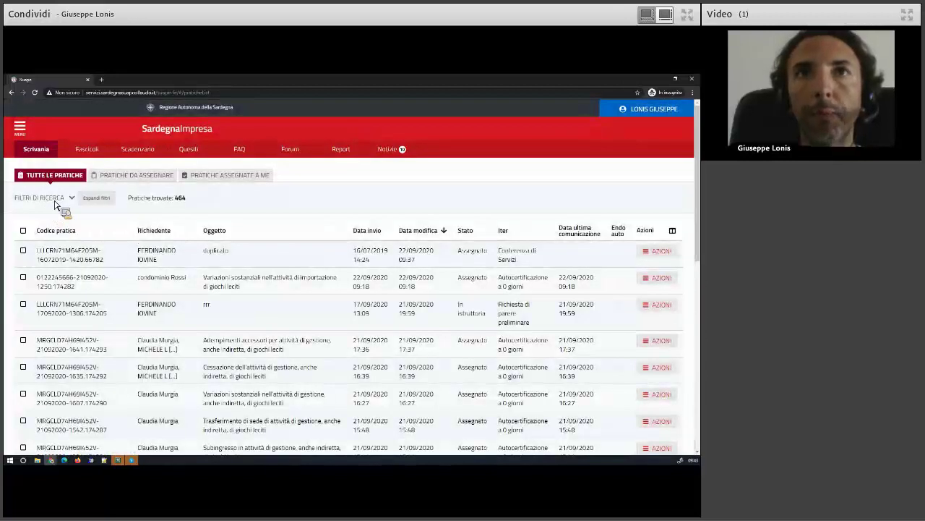
pyautogui.click(54, 204)
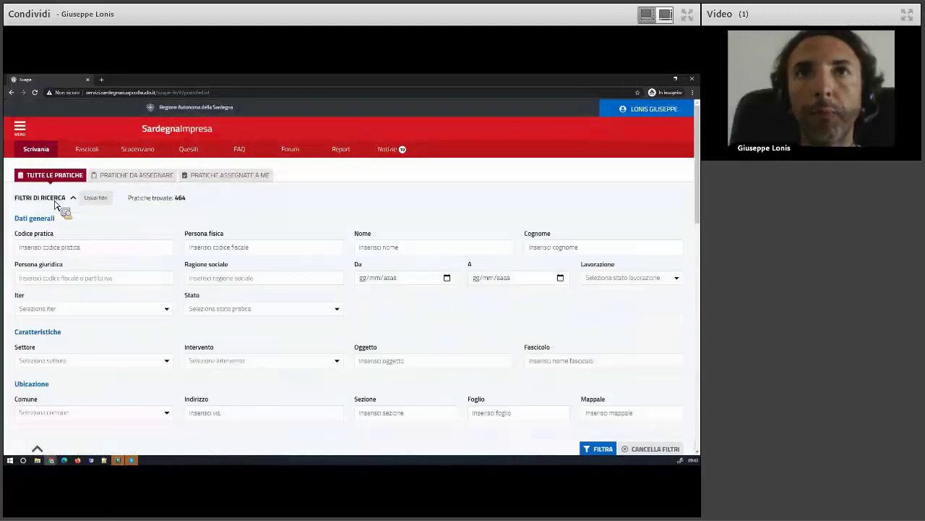
# Filter practices by Stato 'Da regolarizzare', leaving 6 results
pyautogui.click(608, 281)
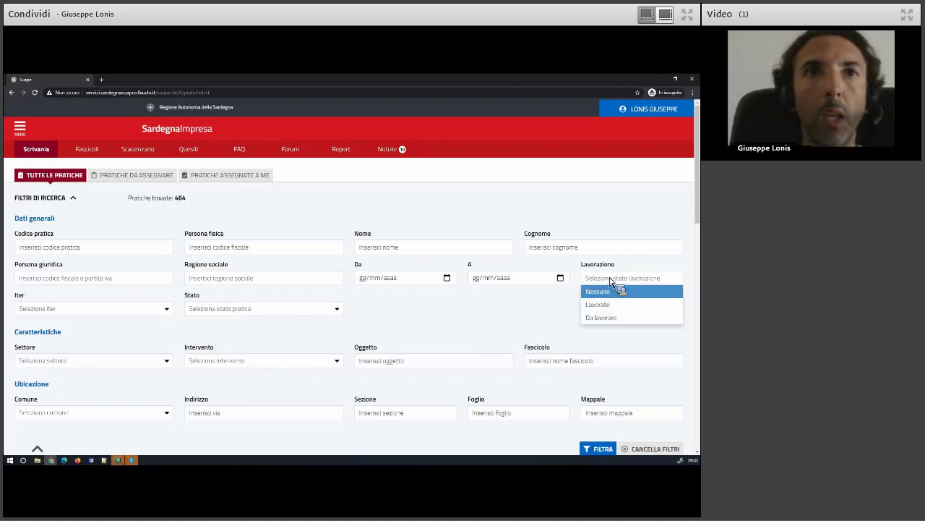
pyautogui.click(390, 319)
pyautogui.scroll(-1, 390, 320)
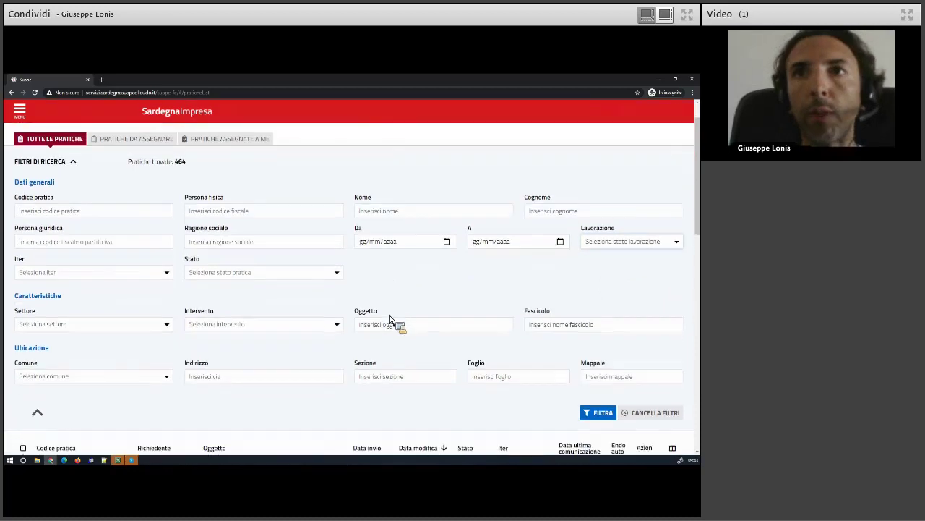
pyautogui.click(221, 273)
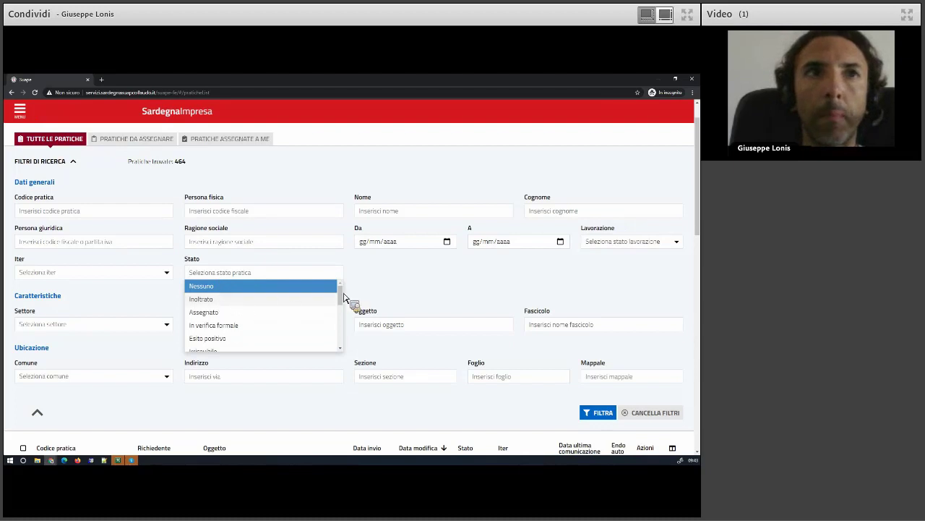
pyautogui.scroll(-1, 340, 302)
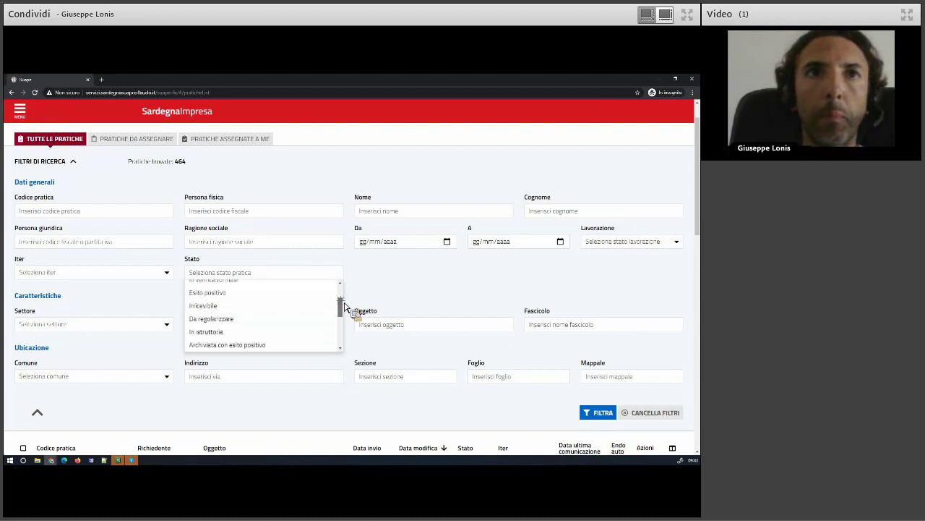
pyautogui.click(204, 318)
pyautogui.click(599, 412)
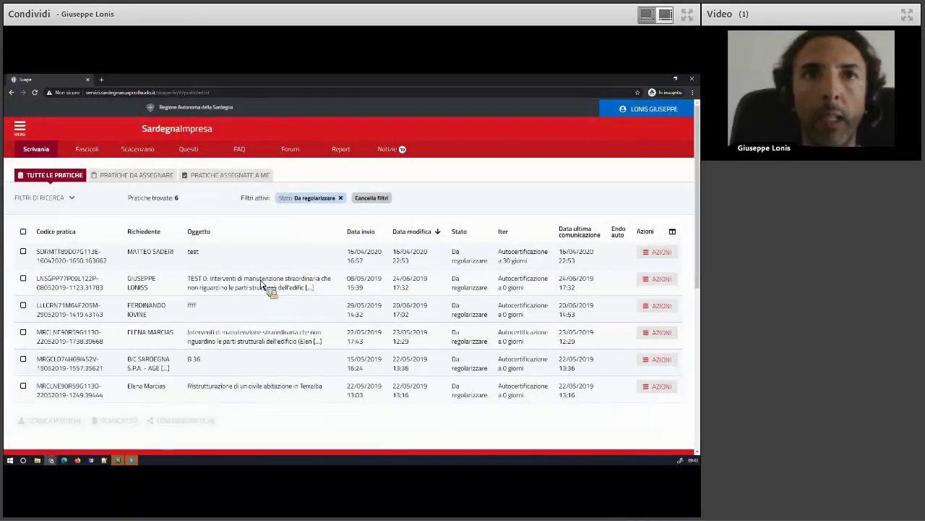
# Open the details of the first Da regolarizzare practice via its AZIONI menu
pyautogui.click(659, 252)
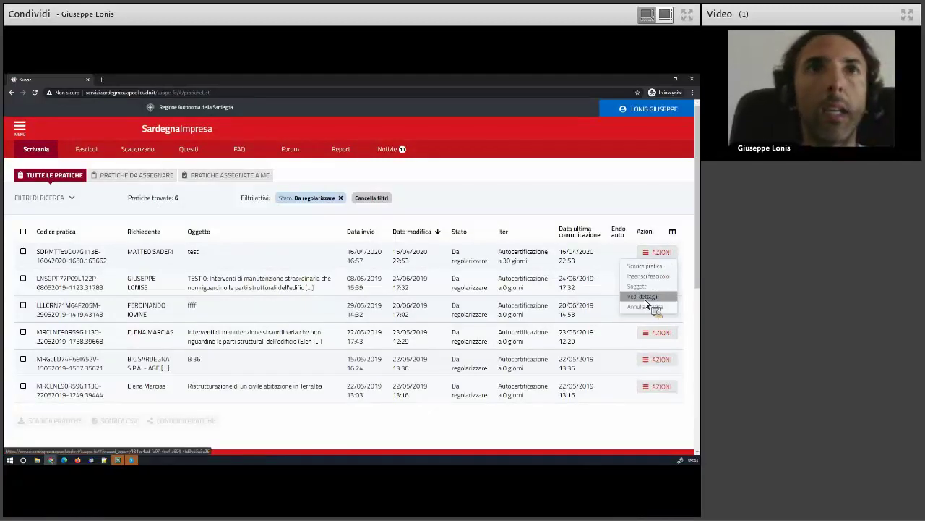
pyautogui.click(646, 300)
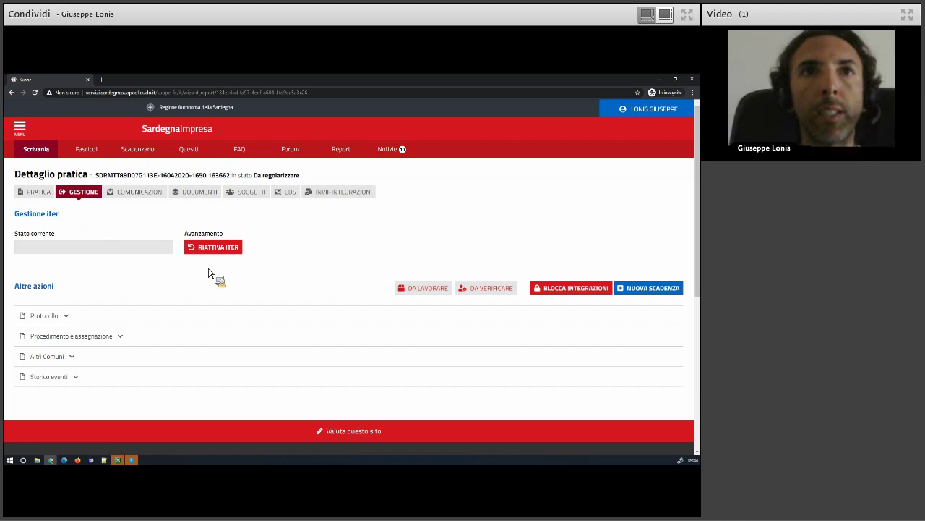
# Review Dati generali and Ubicazione, then reactivate the iter, moving the practice to In verifica formale
pyautogui.click(40, 192)
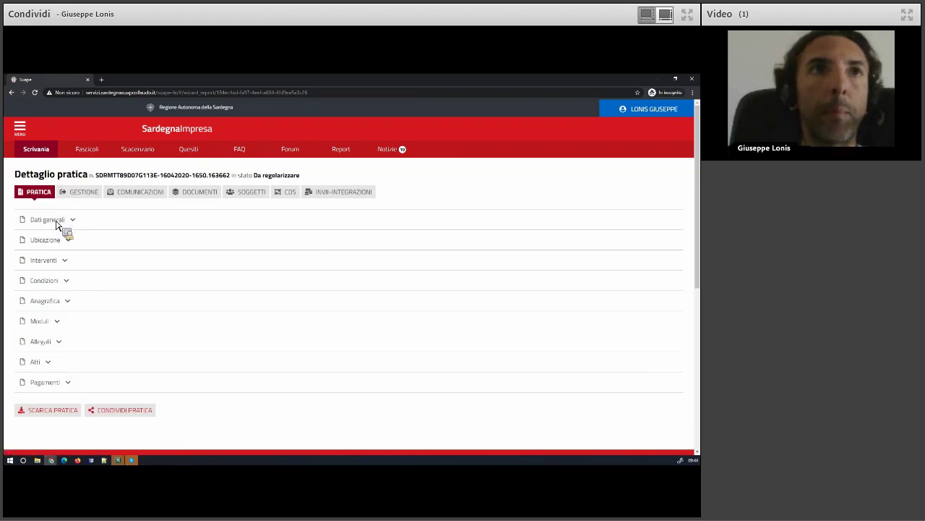
pyautogui.click(56, 228)
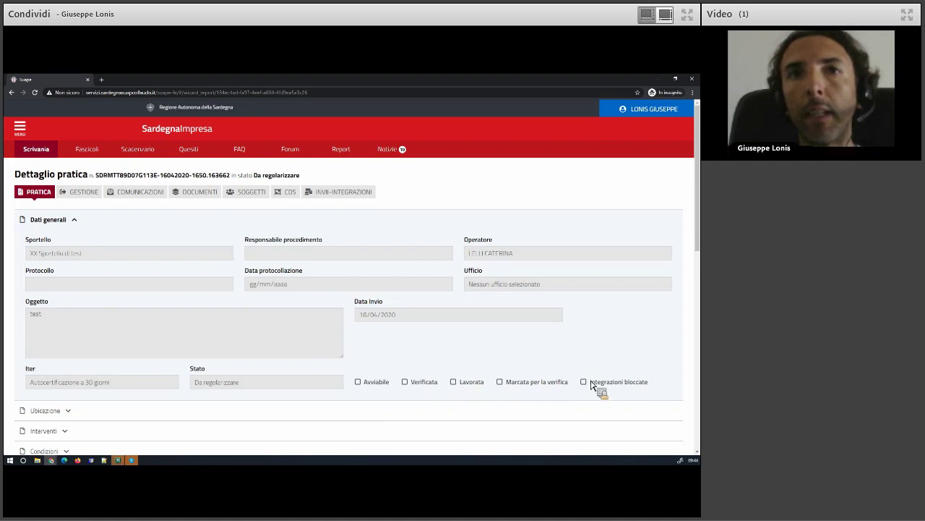
pyautogui.click(85, 414)
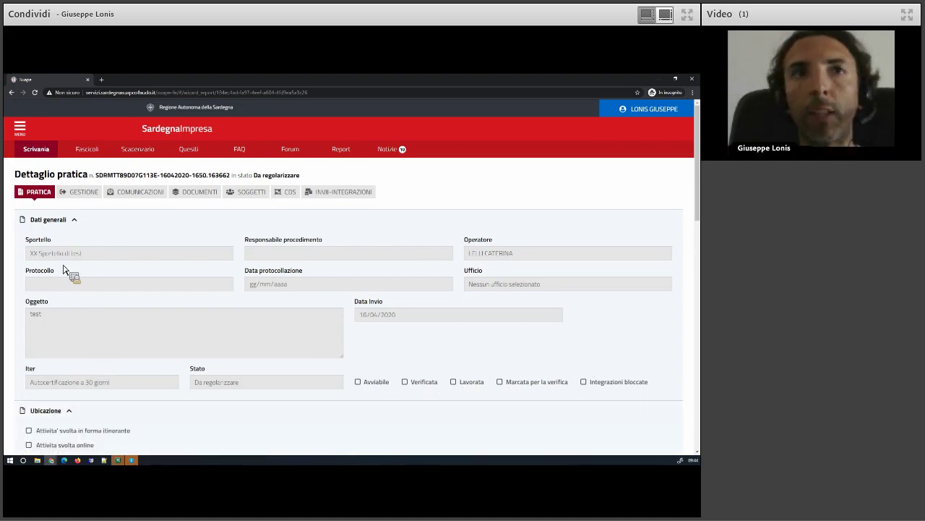
pyautogui.click(74, 221)
pyautogui.click(70, 240)
pyautogui.click(80, 193)
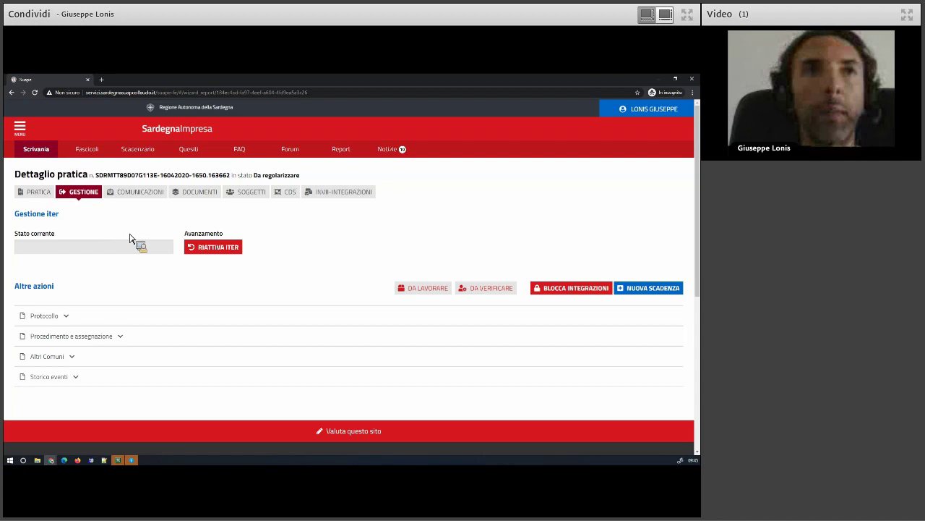
pyautogui.click(218, 248)
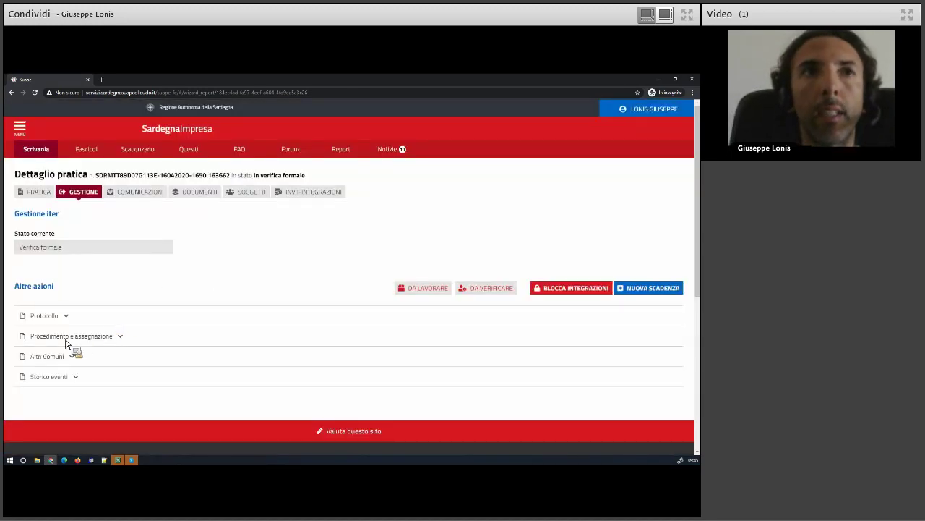
# Browse the Procedimento e assegnazione, Altri Comuni and Storico eventi sections
pyautogui.click(68, 340)
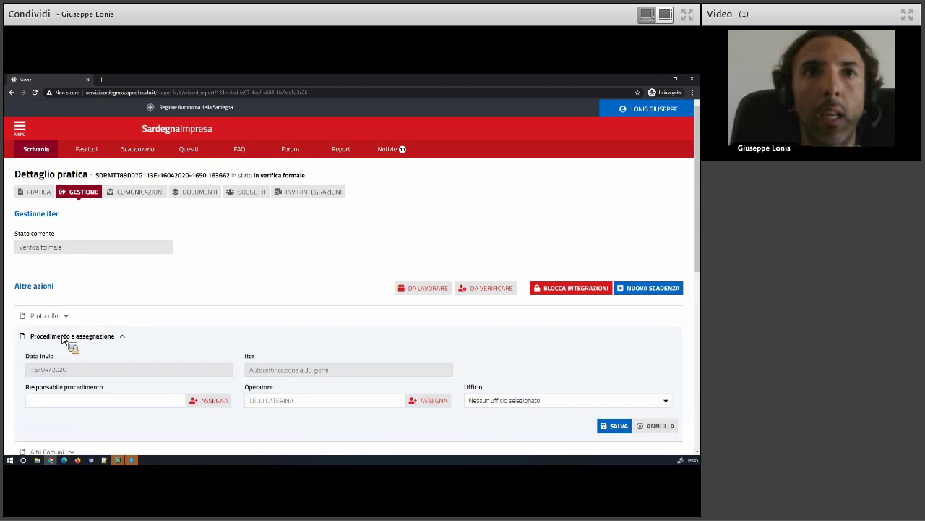
pyautogui.click(68, 337)
pyautogui.click(64, 362)
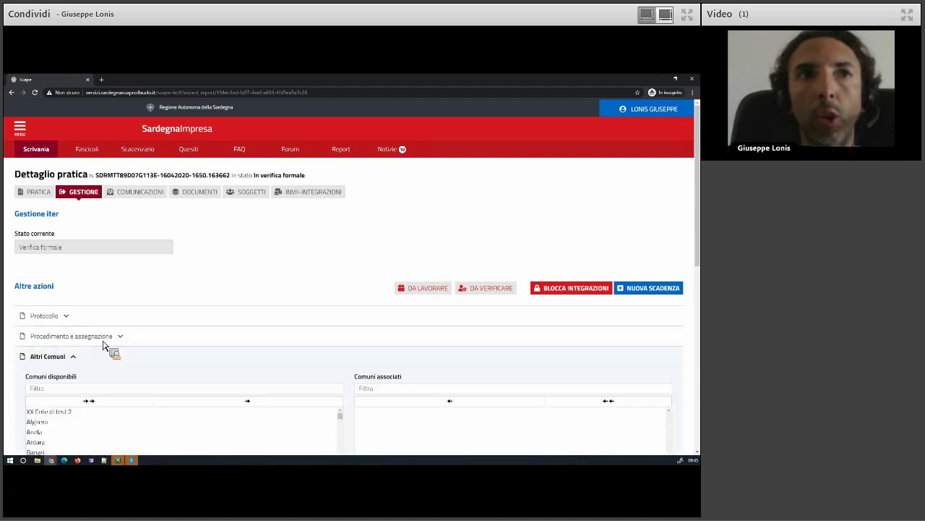
pyautogui.scroll(-1, 109, 347)
pyautogui.click(64, 286)
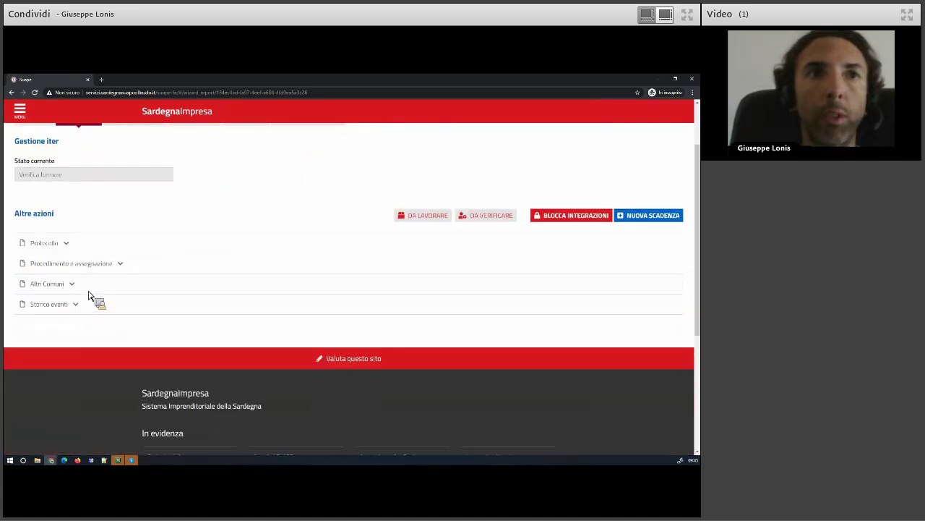
pyautogui.click(62, 308)
pyautogui.scroll(-2, 144, 316)
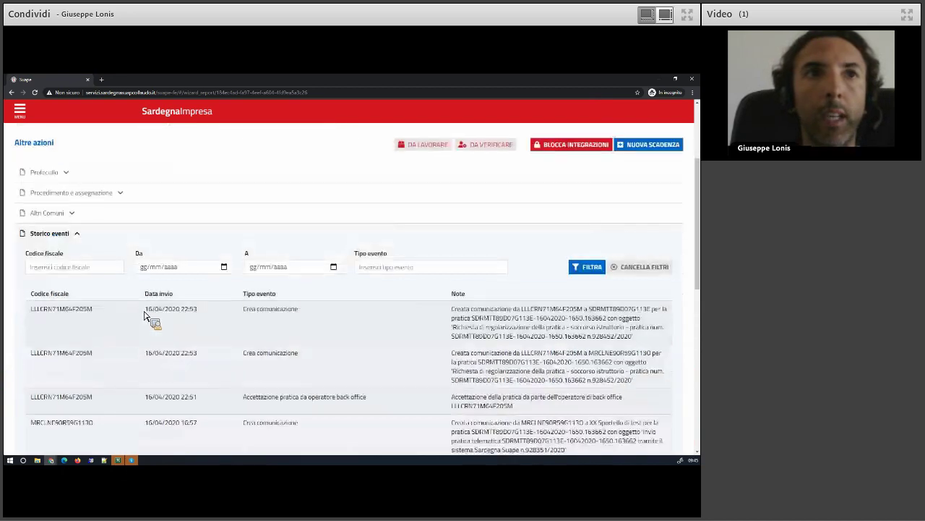
pyautogui.scroll(1, 144, 316)
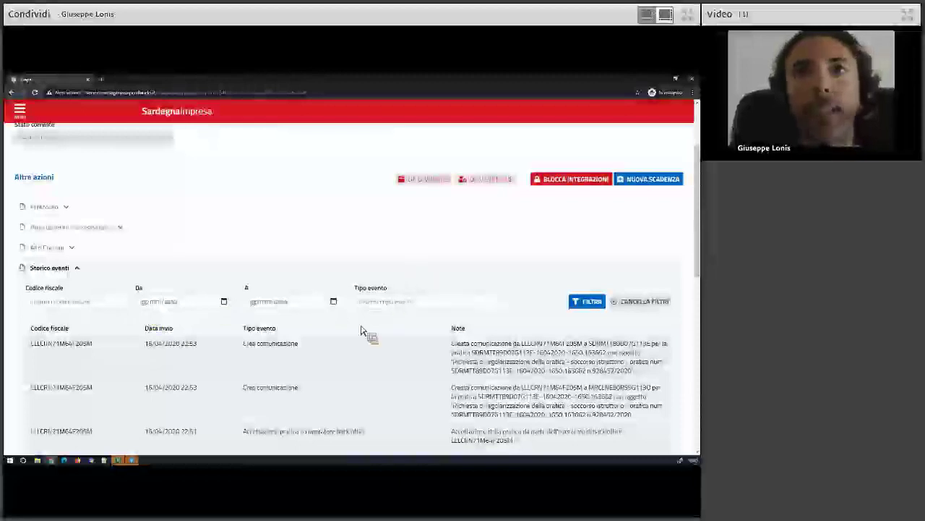
pyautogui.scroll(-1, 323, 375)
pyautogui.scroll(-1, 324, 375)
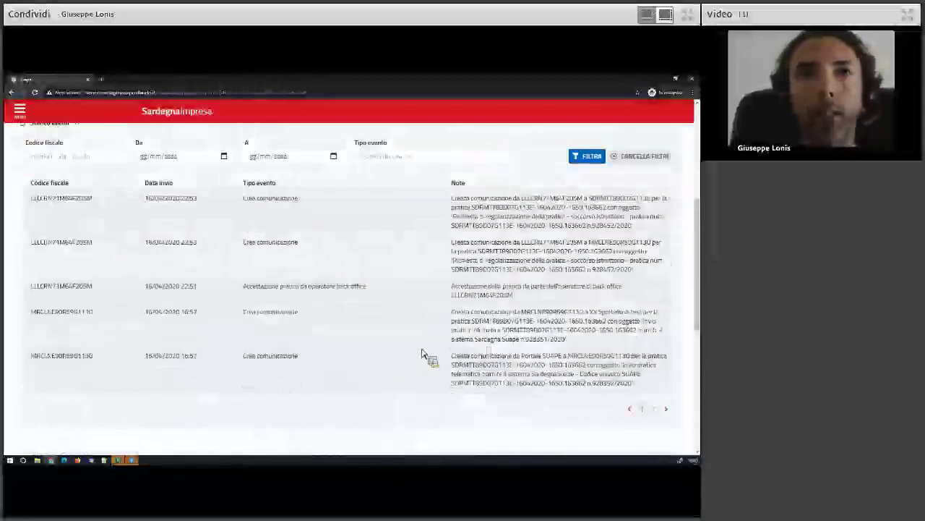
pyautogui.scroll(2, 207, 331)
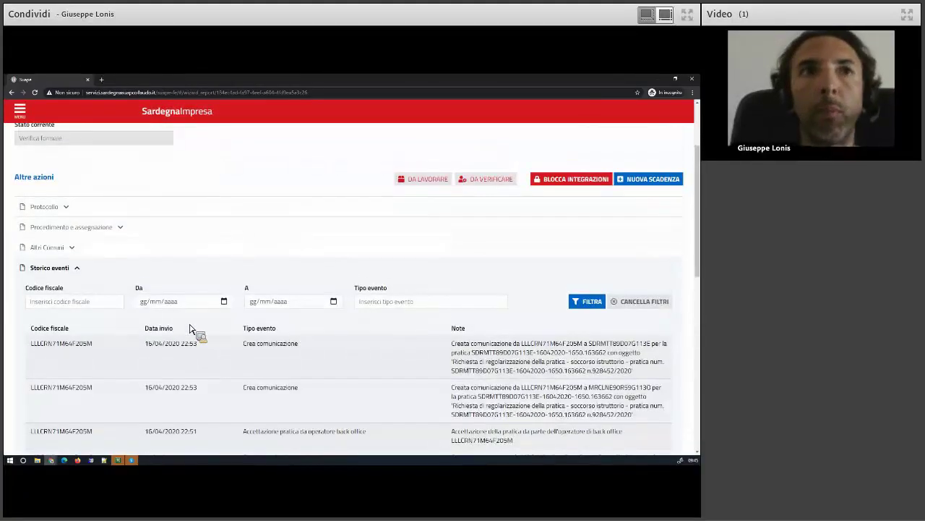
# Reopen Altri Comuni, check Protocollo, and expand Procedimento e assegnazione showing iter Autocertificazione a 30 giorni
pyautogui.click(47, 247)
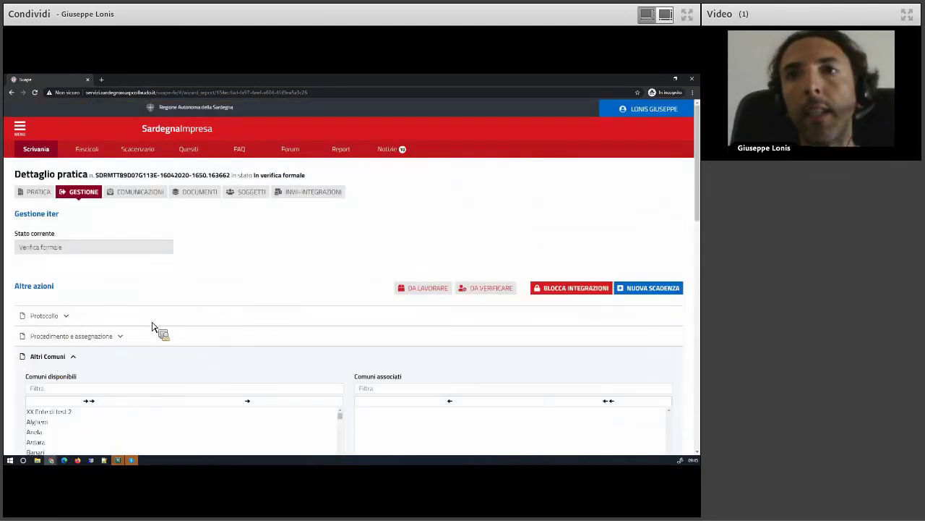
pyautogui.click(66, 316)
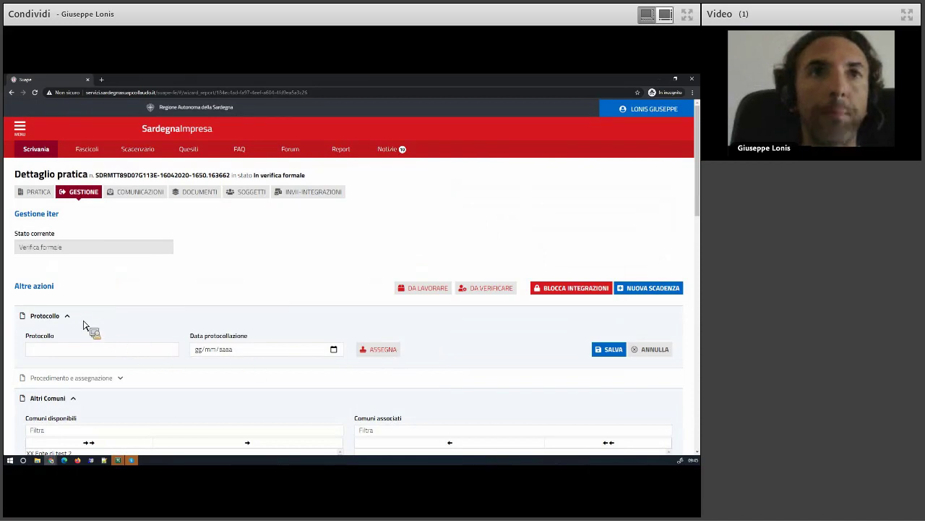
pyautogui.click(70, 318)
pyautogui.click(64, 336)
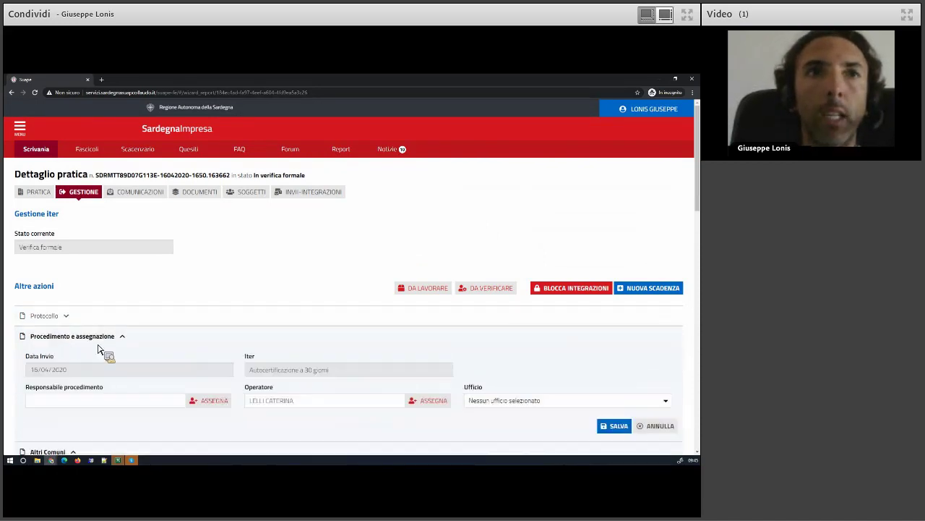
pyautogui.scroll(-1, 246, 365)
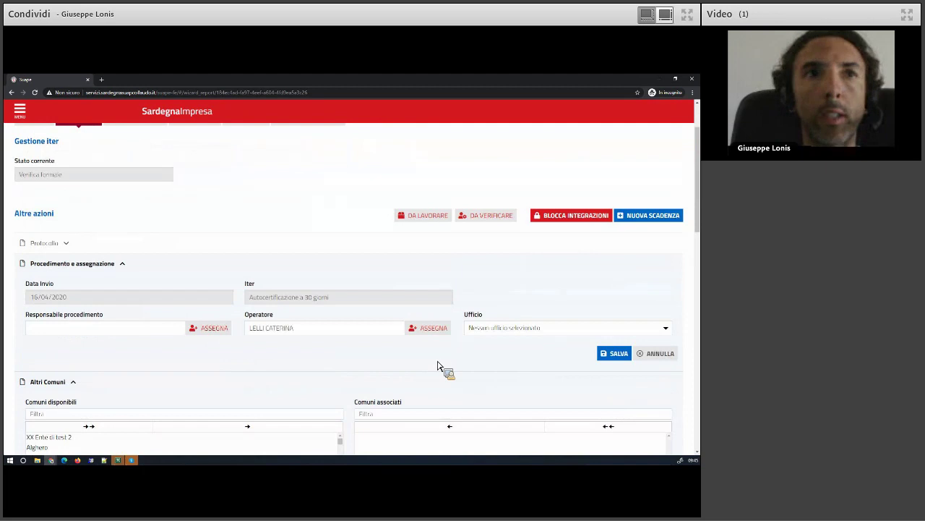
# Assign the current user as the practice's operator, then save and confirm the change
pyautogui.click(432, 329)
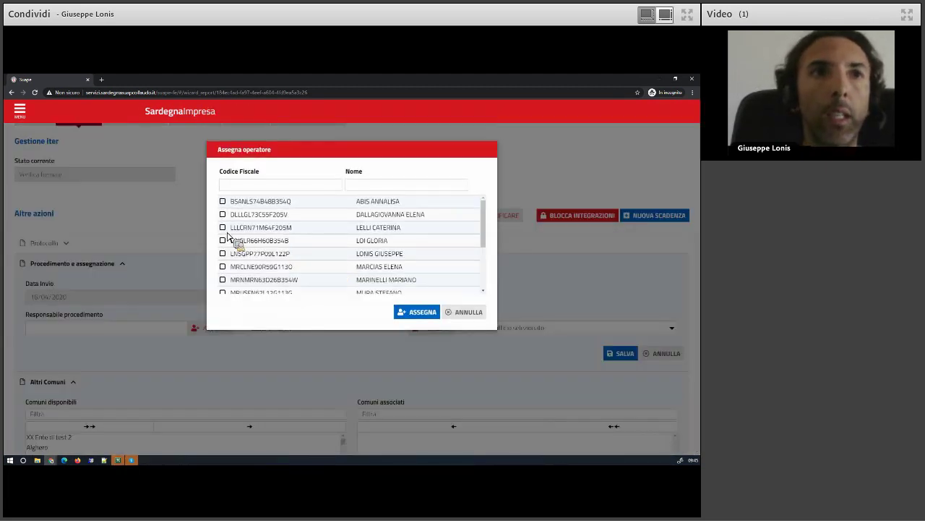
pyautogui.click(222, 254)
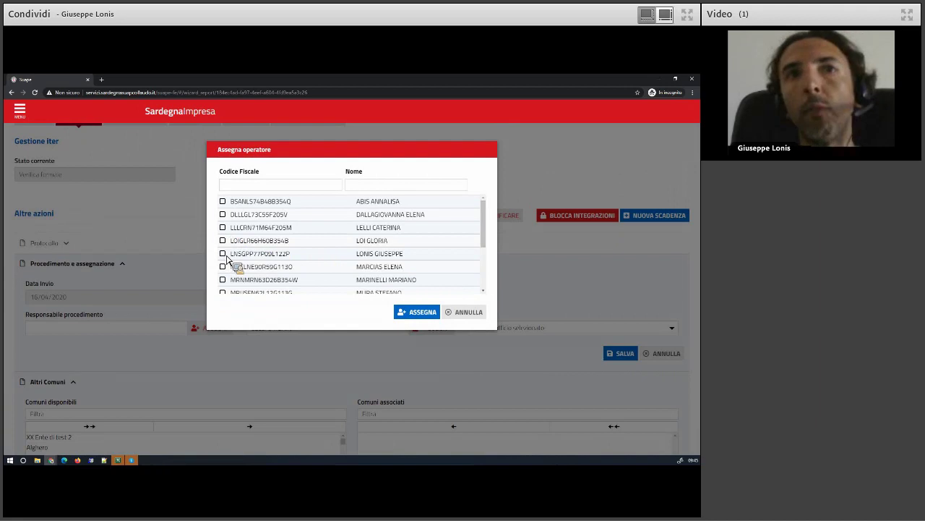
pyautogui.click(418, 312)
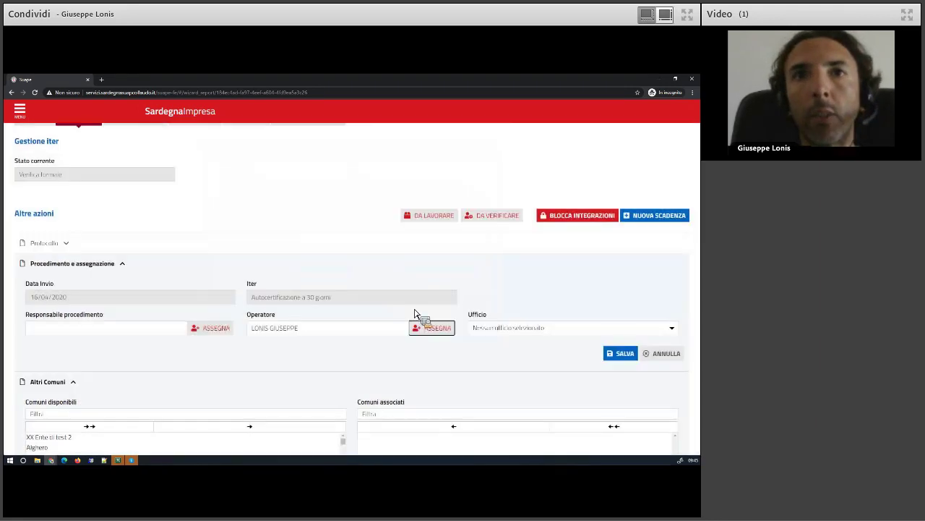
pyautogui.click(621, 353)
pyautogui.click(375, 311)
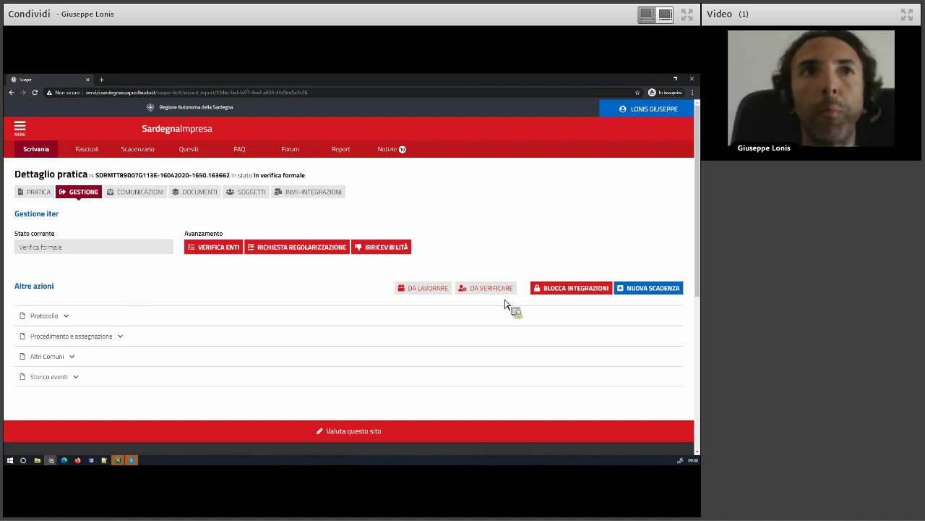
# Mark the practice as Lavorata and confirm the flag in Dati generali
pyautogui.click(427, 287)
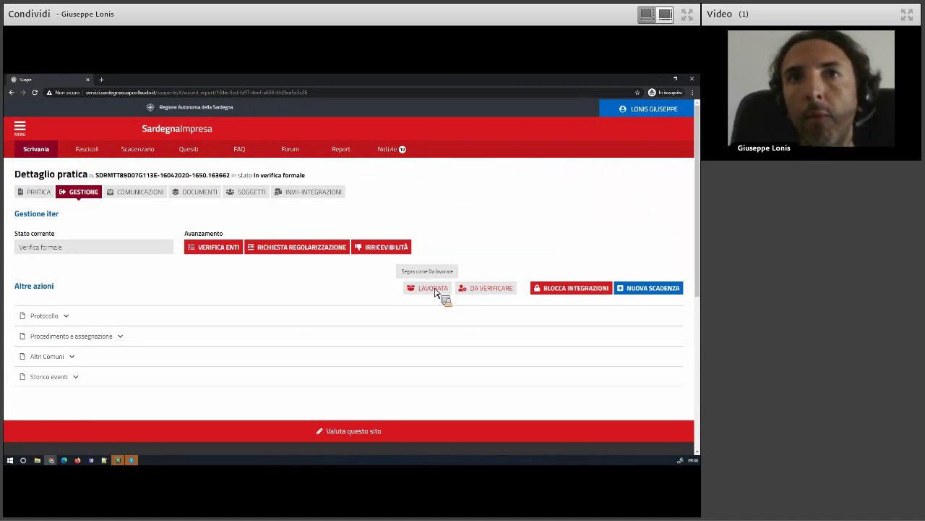
pyautogui.click(40, 192)
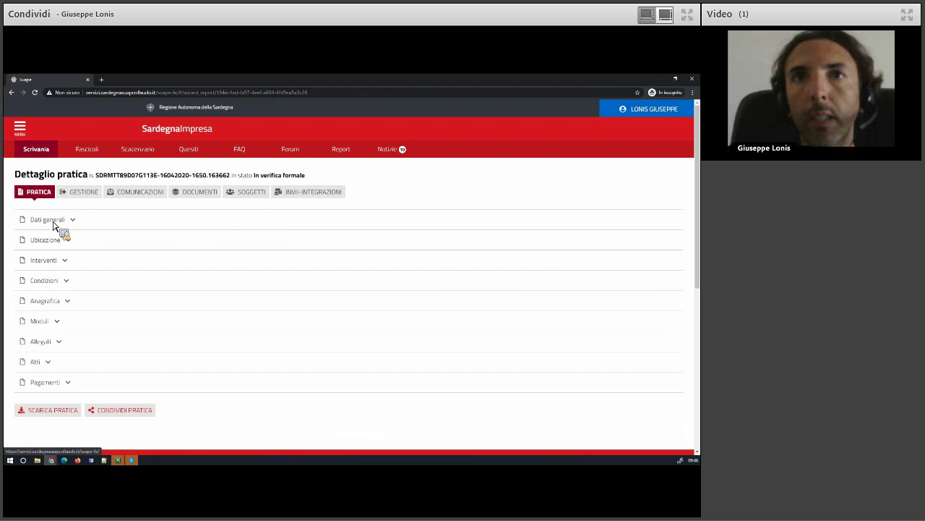
pyautogui.click(52, 223)
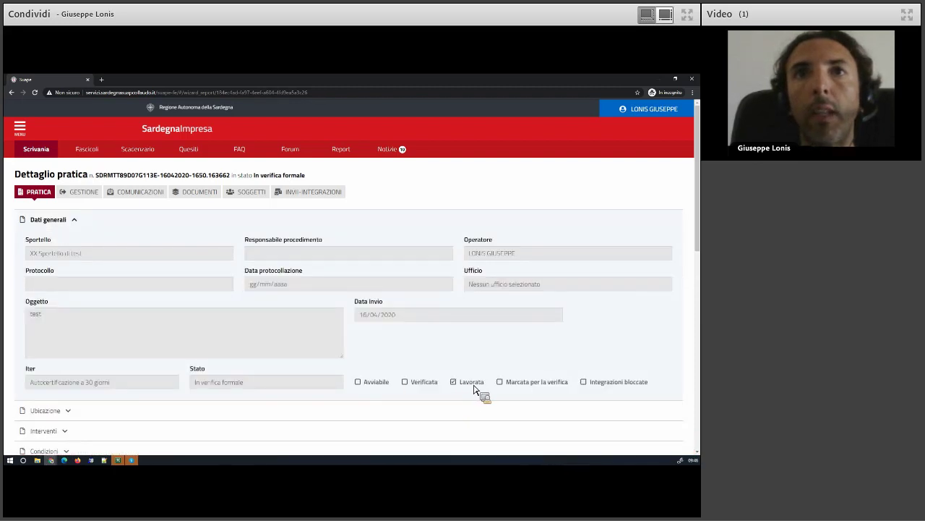
pyautogui.click(86, 194)
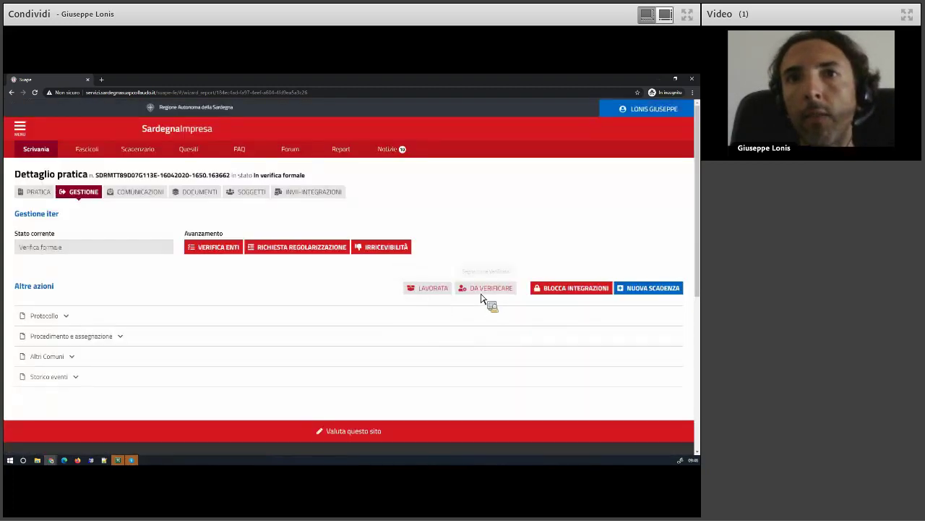
# Mark the practice as Verificata, check its general data, and return to Gestione
pyautogui.click(485, 290)
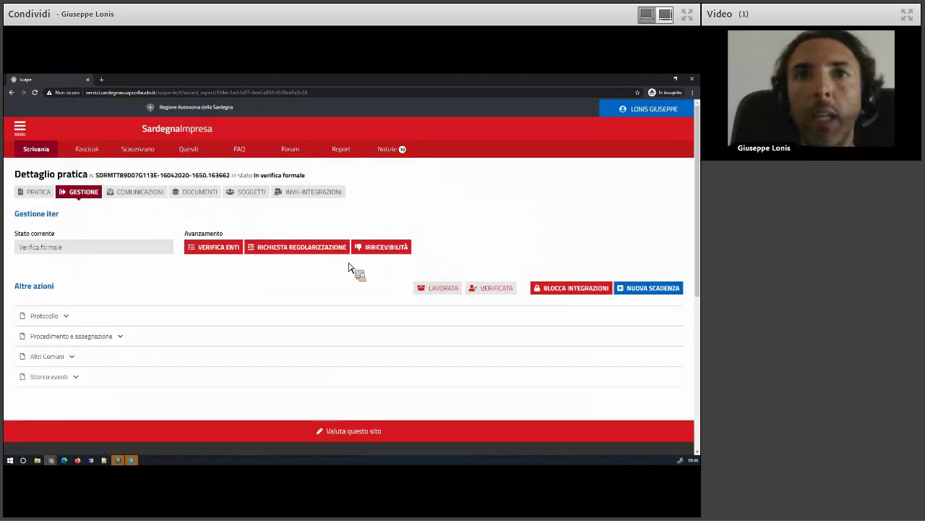
pyautogui.click(36, 191)
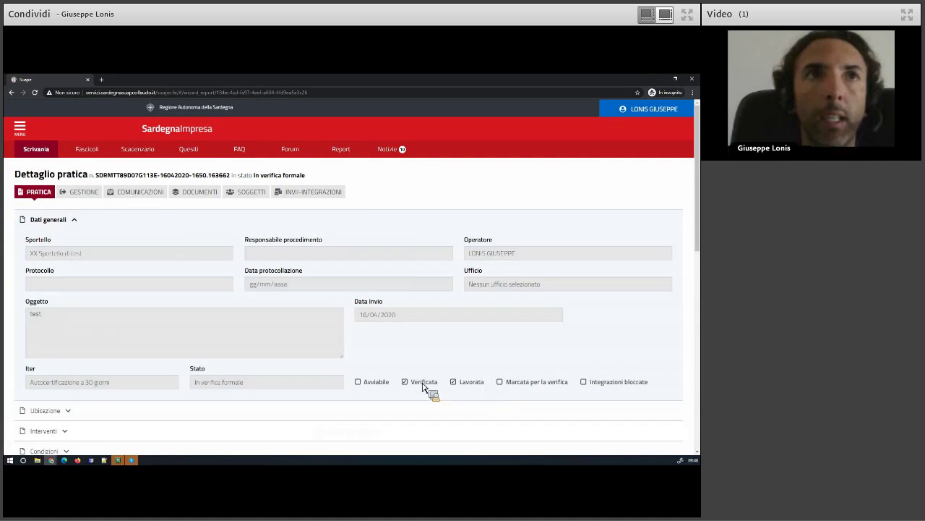
pyautogui.click(81, 192)
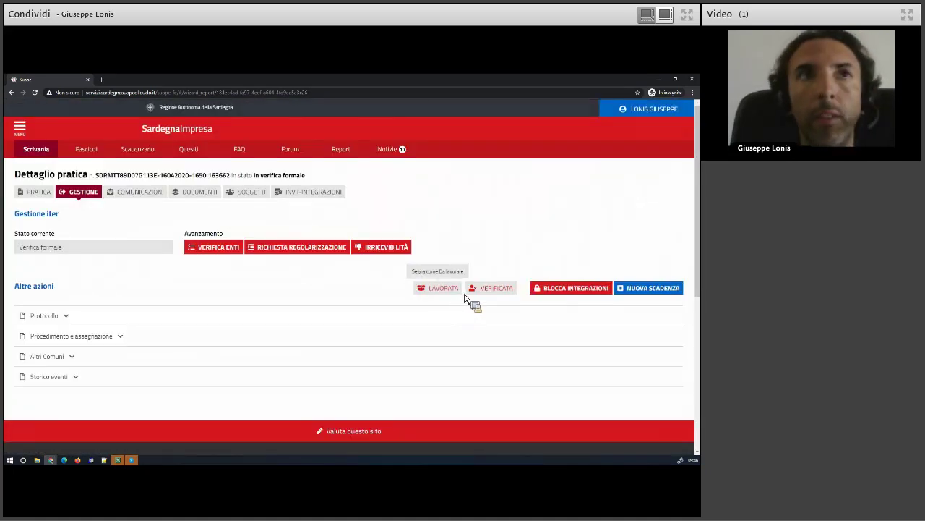
# Mark the practice as Lavorata, block then re-enable integrations, and view its communications
pyautogui.click(460, 291)
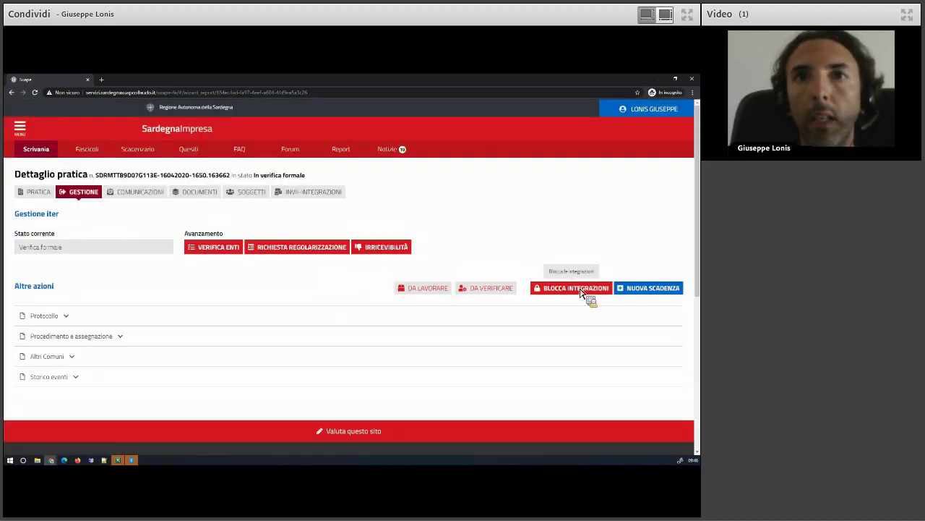
pyautogui.click(580, 291)
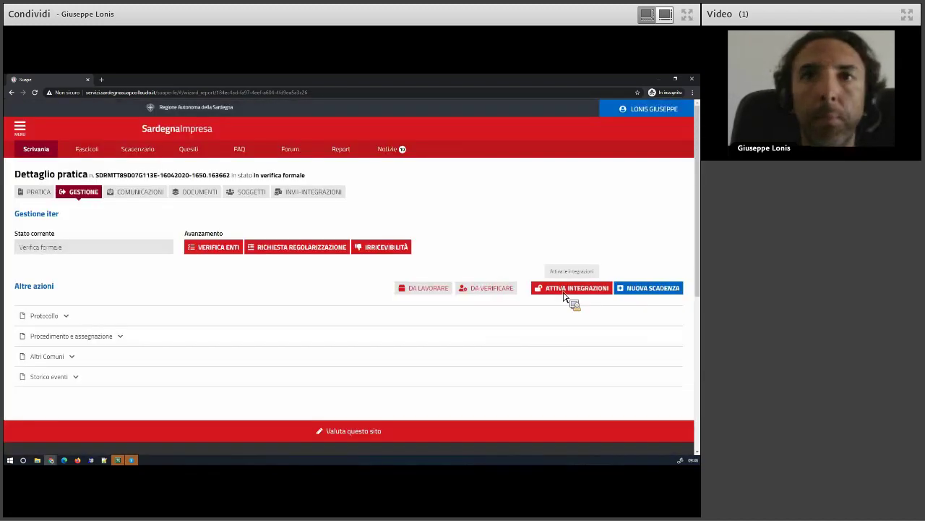
pyautogui.click(567, 293)
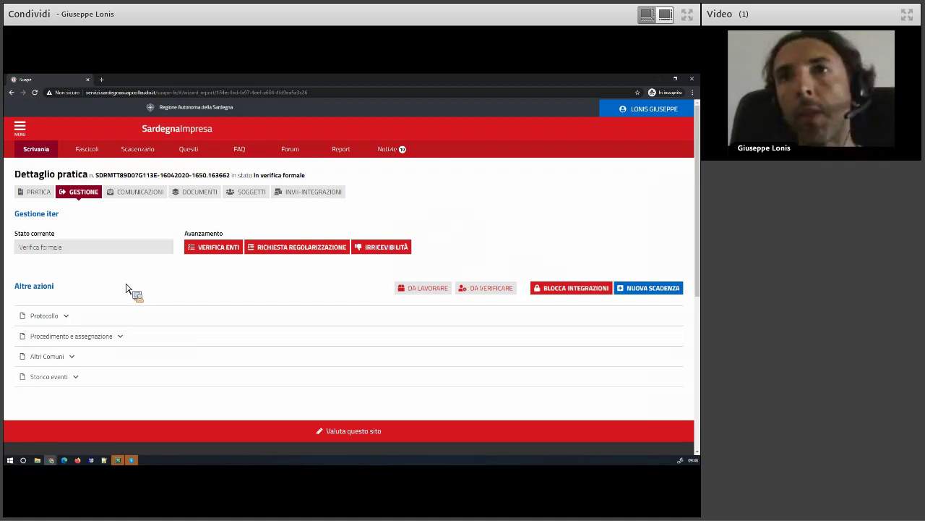
pyautogui.click(129, 198)
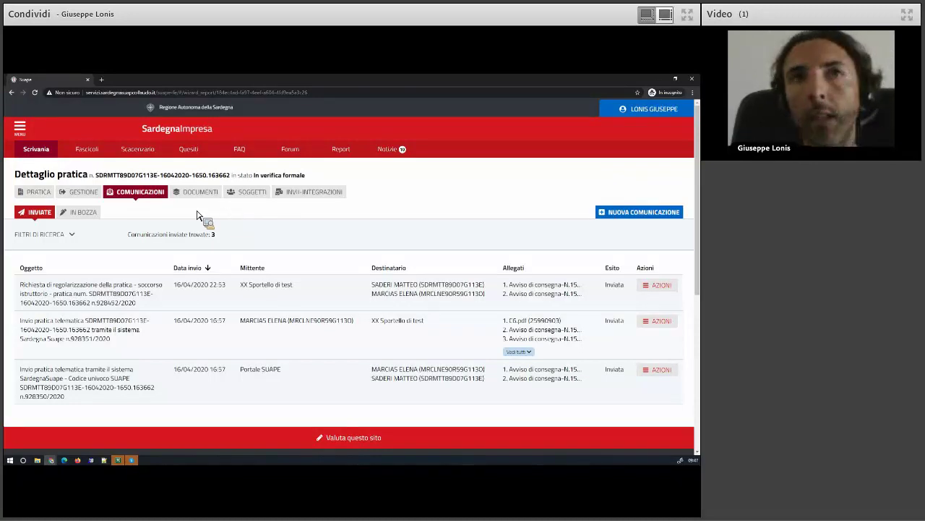
# Check that the In bozza drafts list is empty and start a new communication
pyautogui.click(69, 214)
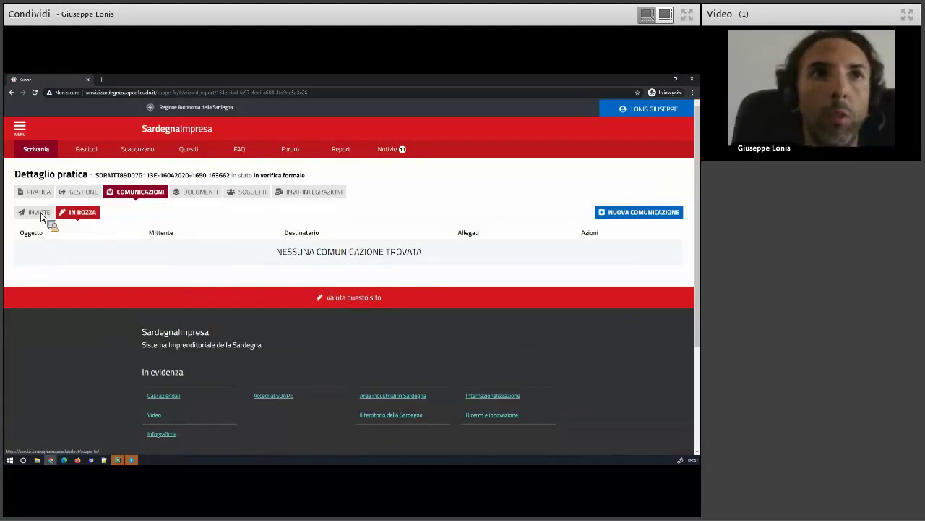
pyautogui.click(661, 212)
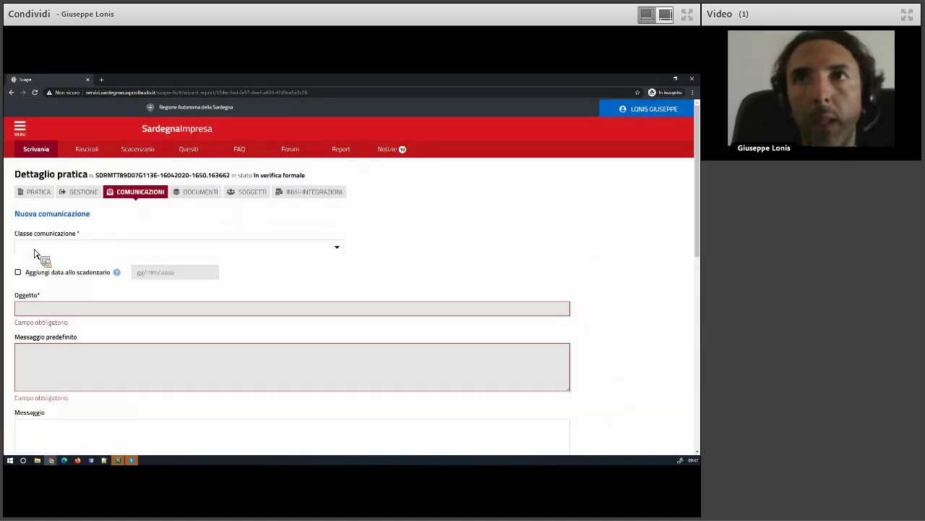
# Compose a 'Comunicazione dal Suape' to the Titolare with the message 'Messaggio di prova'
pyautogui.click(36, 249)
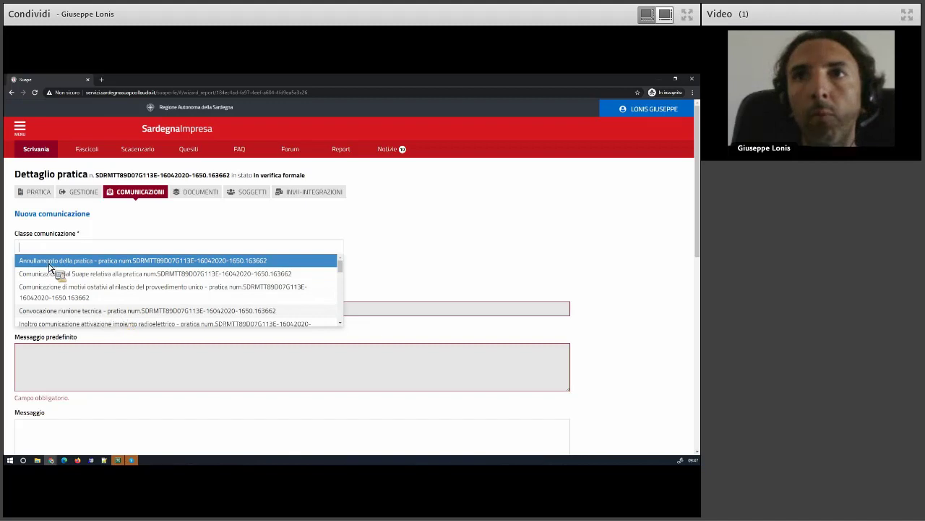
pyautogui.click(85, 275)
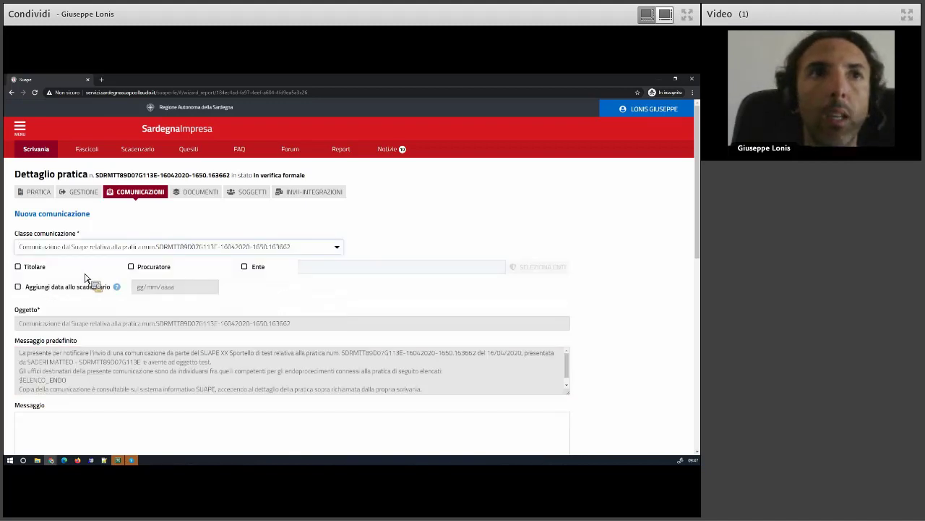
pyautogui.click(21, 267)
pyautogui.scroll(-2, 58, 289)
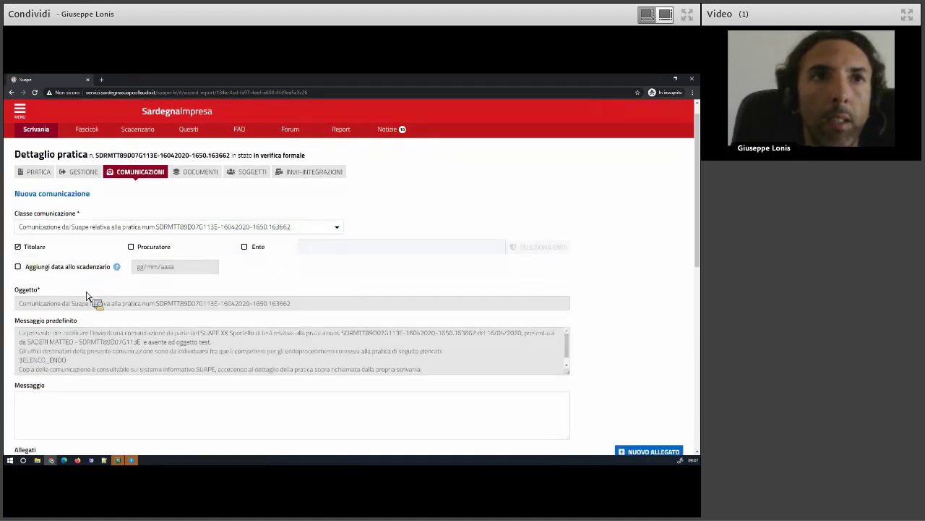
pyautogui.click(63, 292)
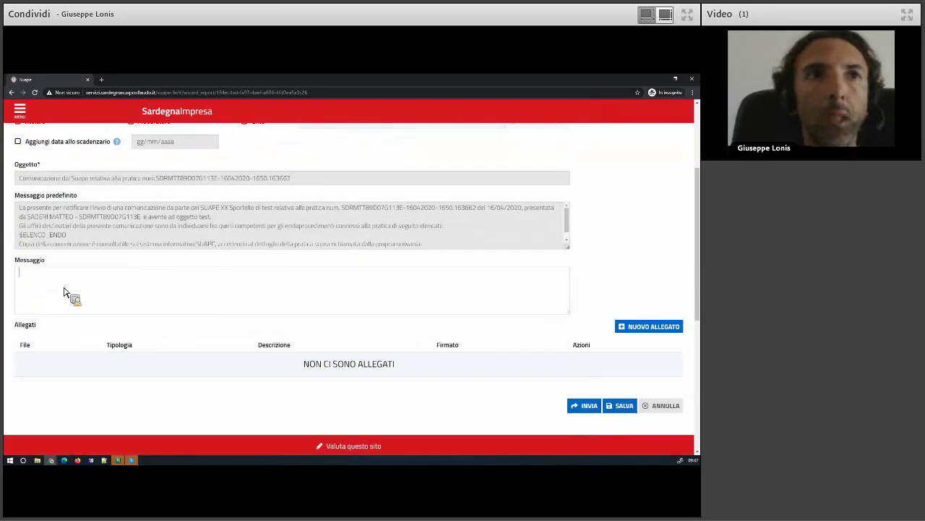
pyautogui.write('Messaggio d')
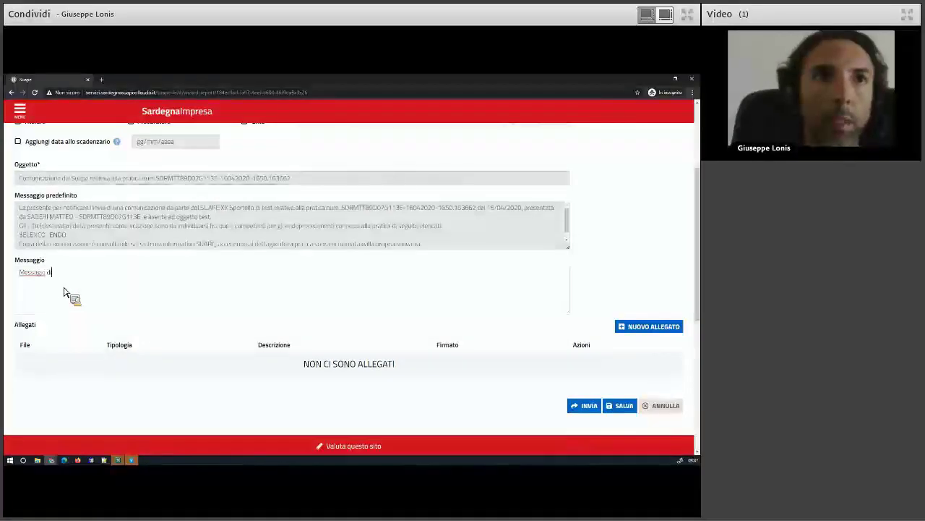
pyautogui.write('i prova')
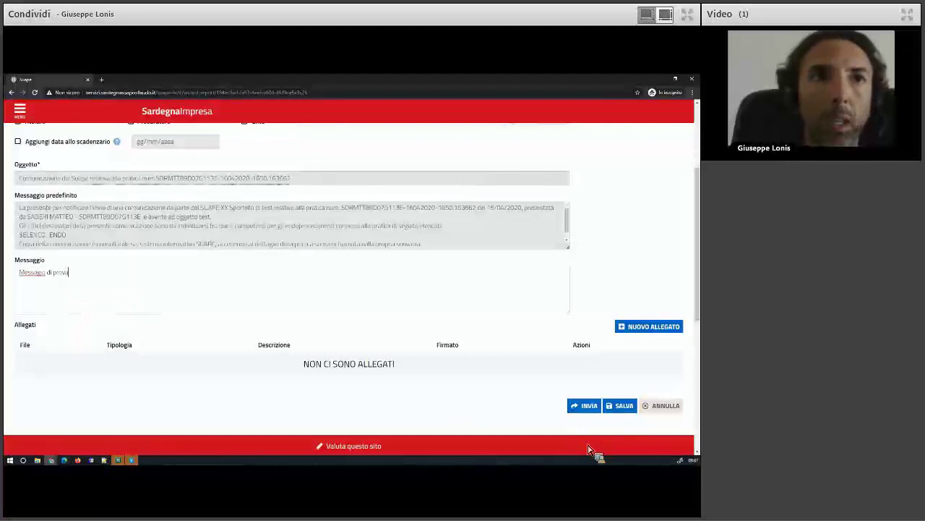
# Save the communication as a draft and return to the practice's Comunicazioni
pyautogui.click(575, 402)
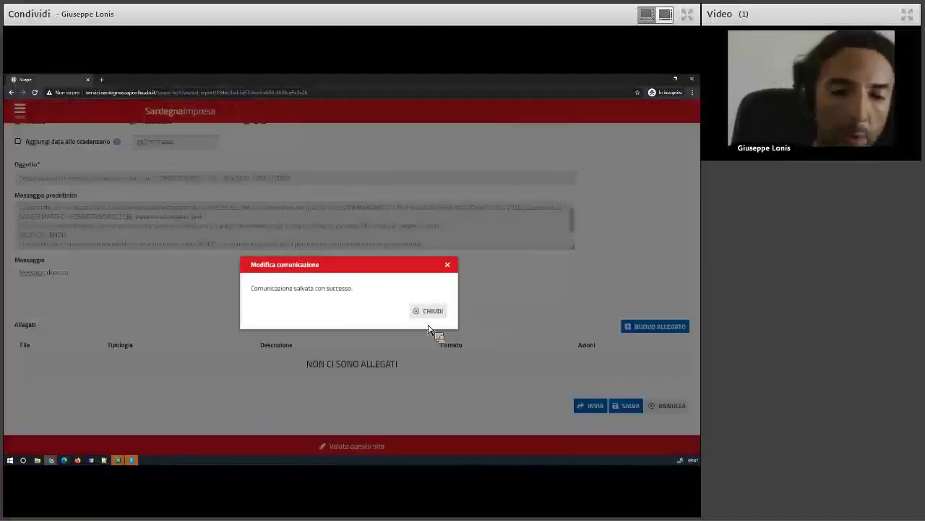
pyautogui.click(432, 309)
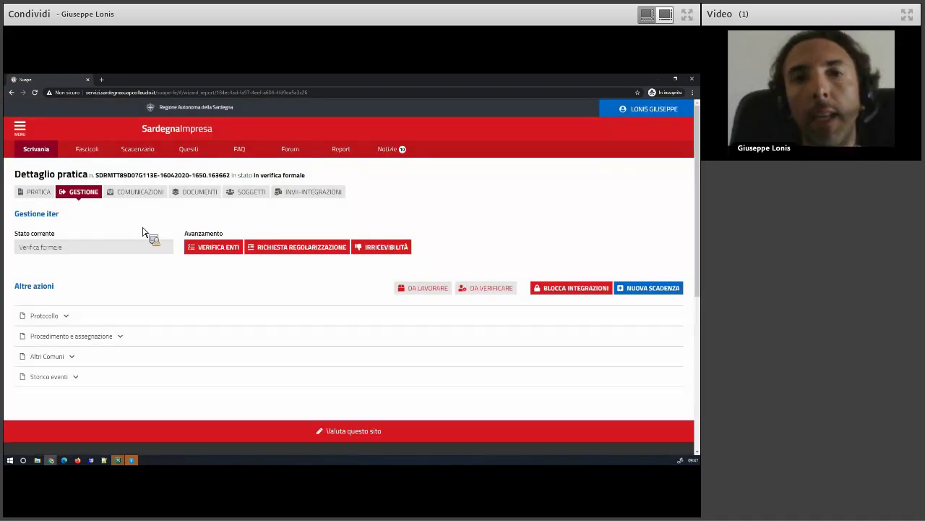
pyautogui.click(131, 193)
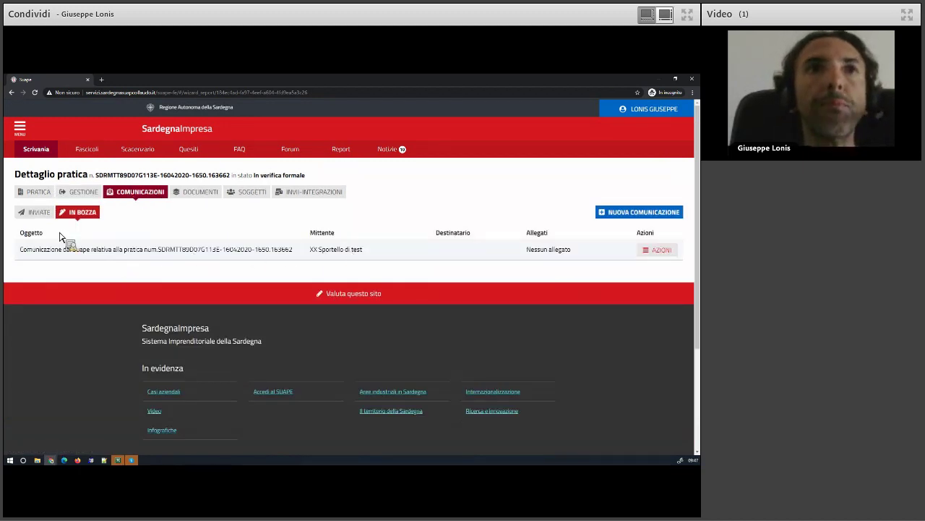
# Switch between the Inviate and In bozza lists, ending on the draft's actions menu
pyautogui.click(35, 215)
pyautogui.click(79, 214)
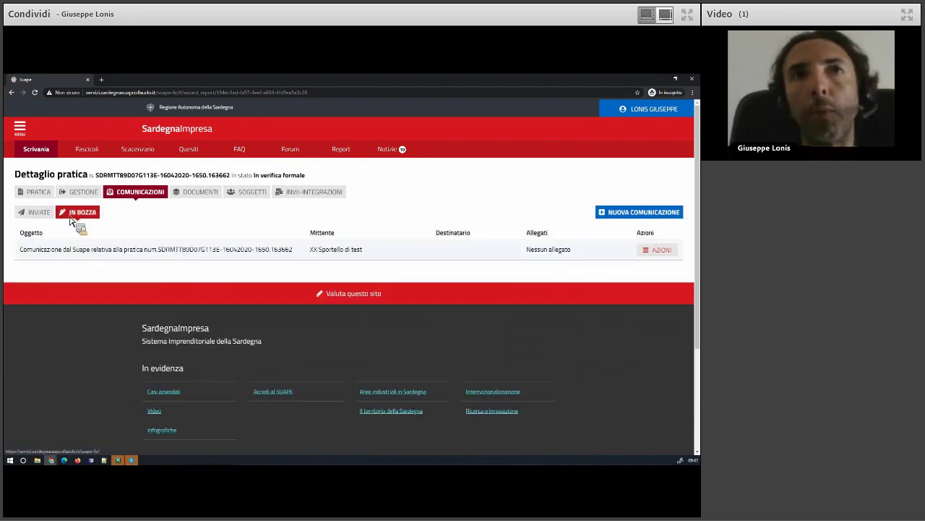
pyautogui.click(41, 215)
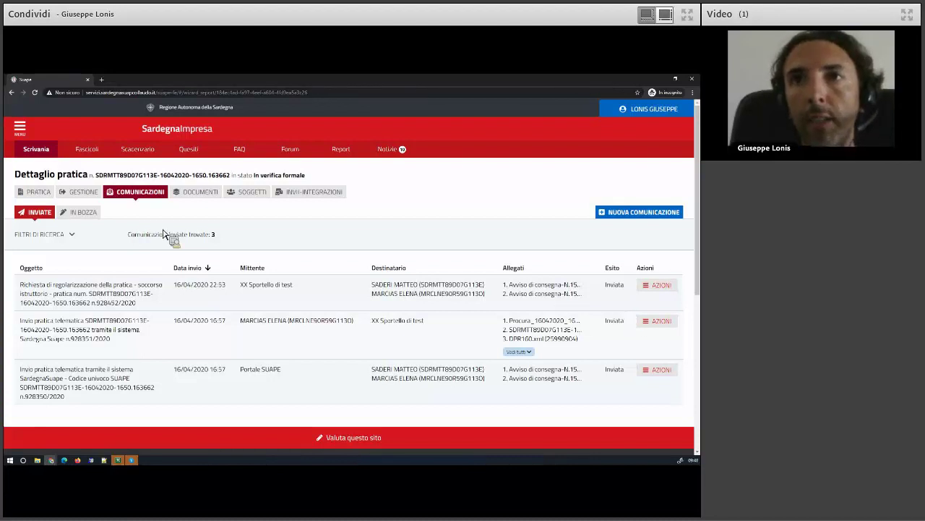
pyautogui.click(89, 217)
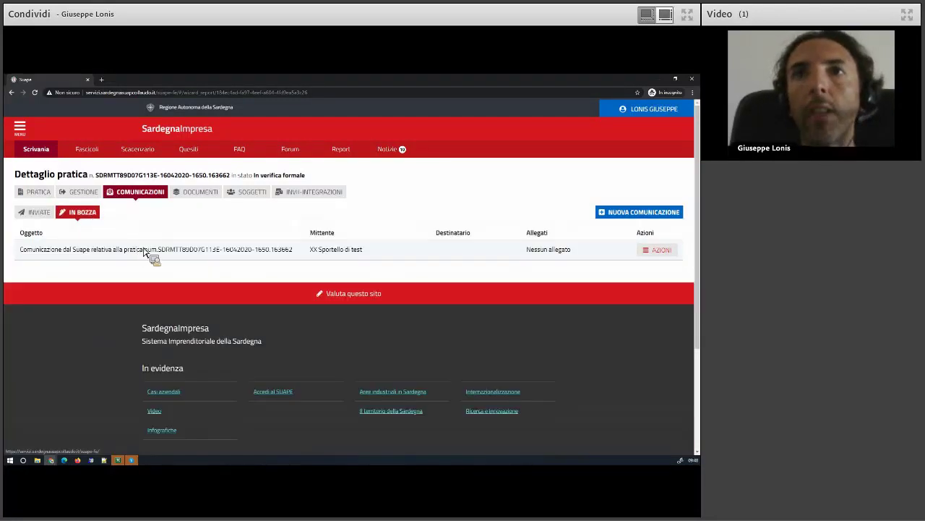
pyautogui.click(656, 251)
# Open the draft via Modifica/Invia and attach procura.pdf as a new attachment
pyautogui.click(647, 264)
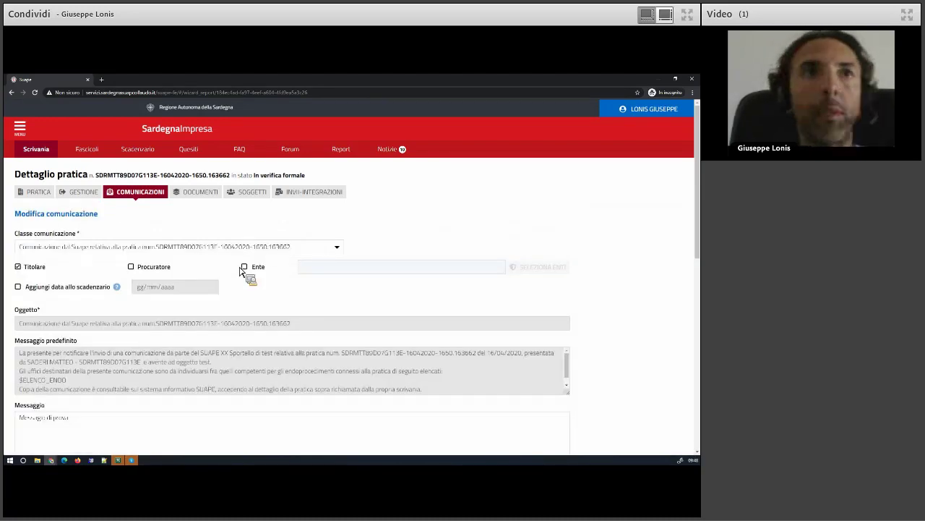
pyautogui.scroll(-3, 124, 241)
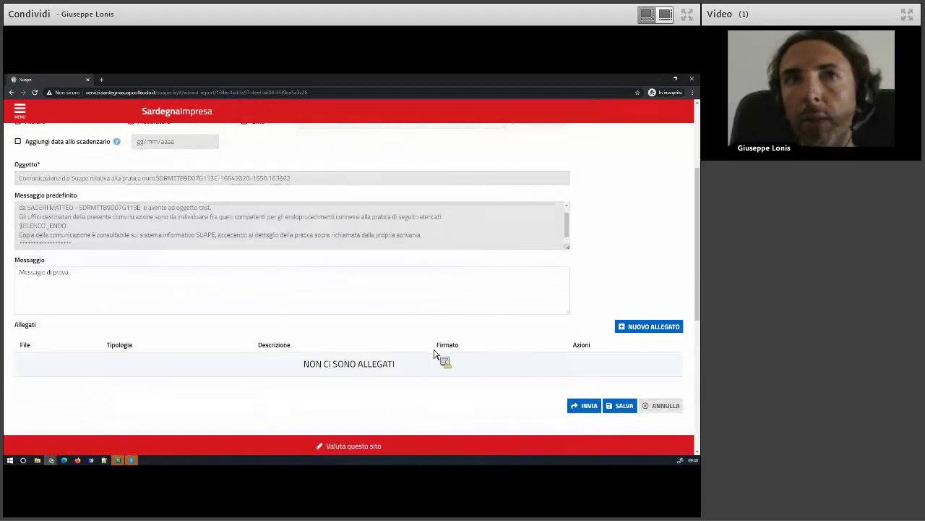
pyautogui.click(654, 327)
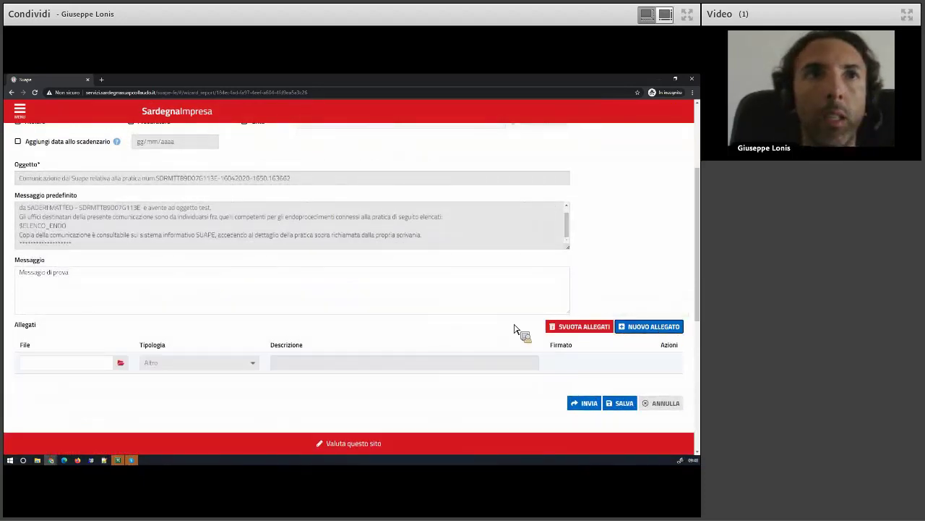
pyautogui.click(123, 364)
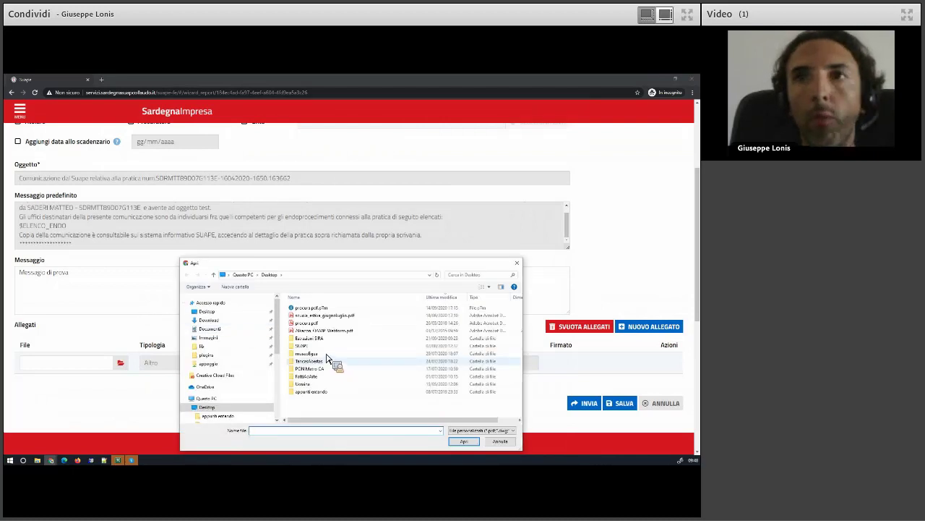
pyautogui.moveTo(336, 355); pyautogui.dragTo(318, 323)
pyautogui.click(499, 442)
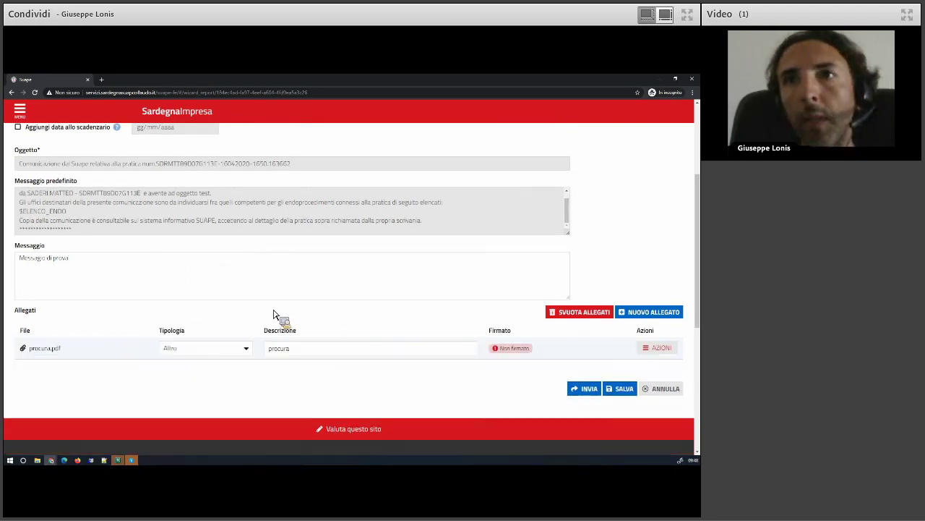
# Send the communication with the procura attachment and close the confirmation
pyautogui.click(668, 350)
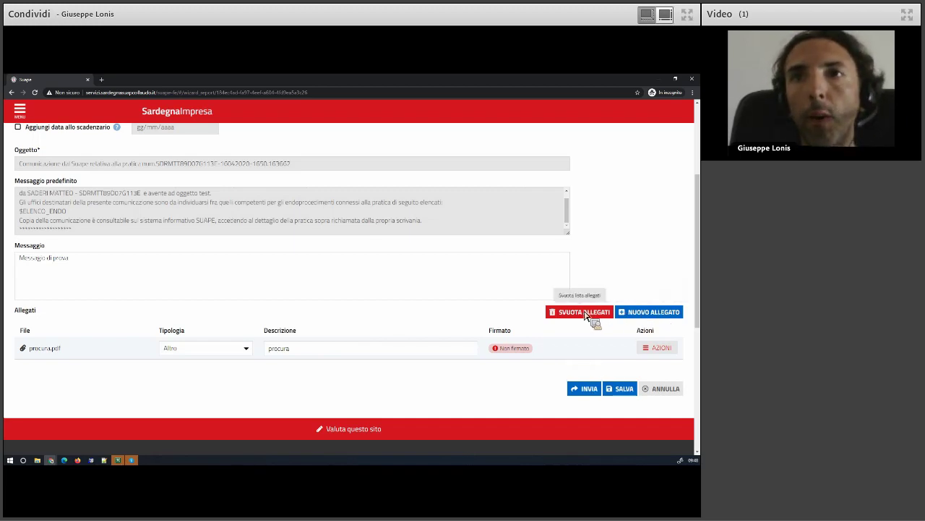
pyautogui.click(590, 389)
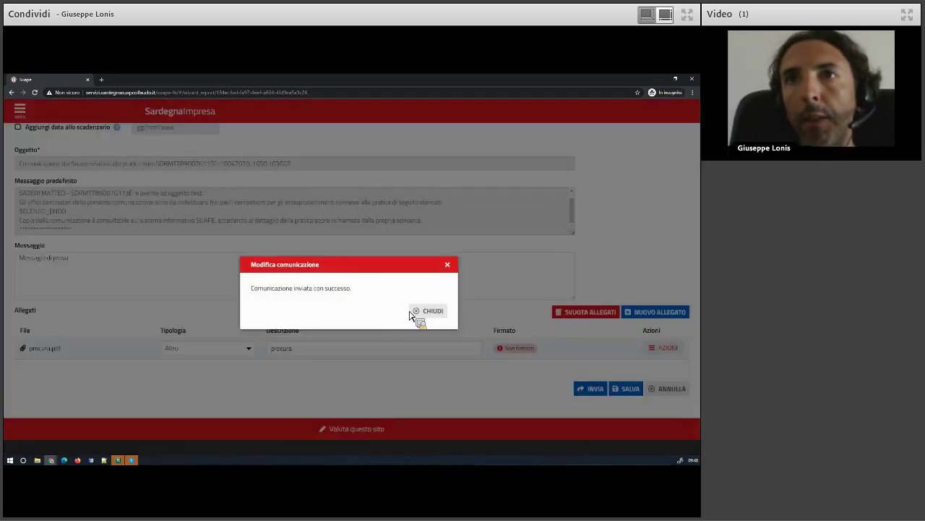
pyautogui.click(423, 313)
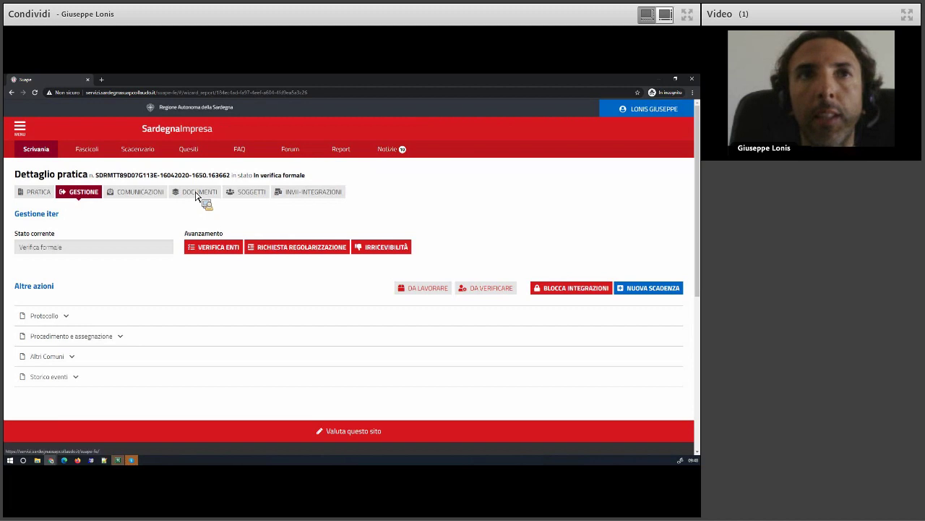
# Review the sent communications, selecting the newest one's subject, then return to drafts
pyautogui.click(145, 192)
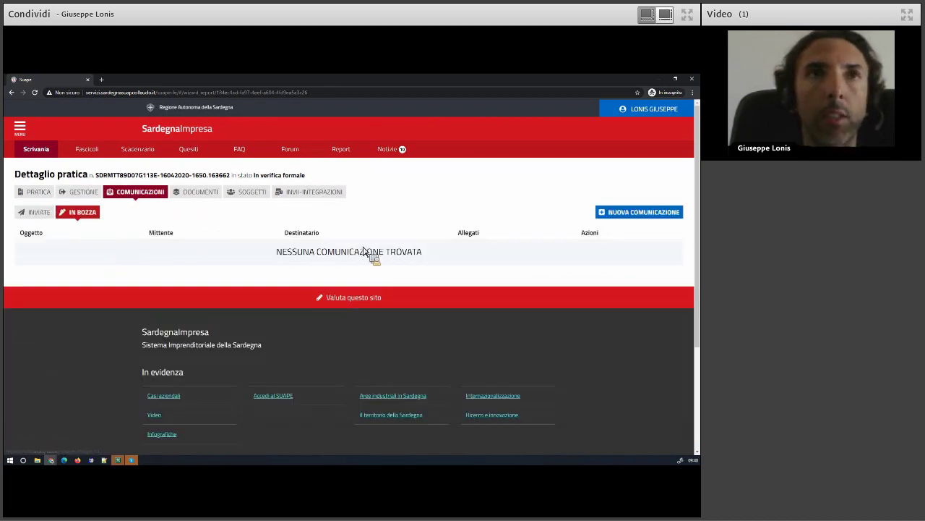
pyautogui.click(33, 212)
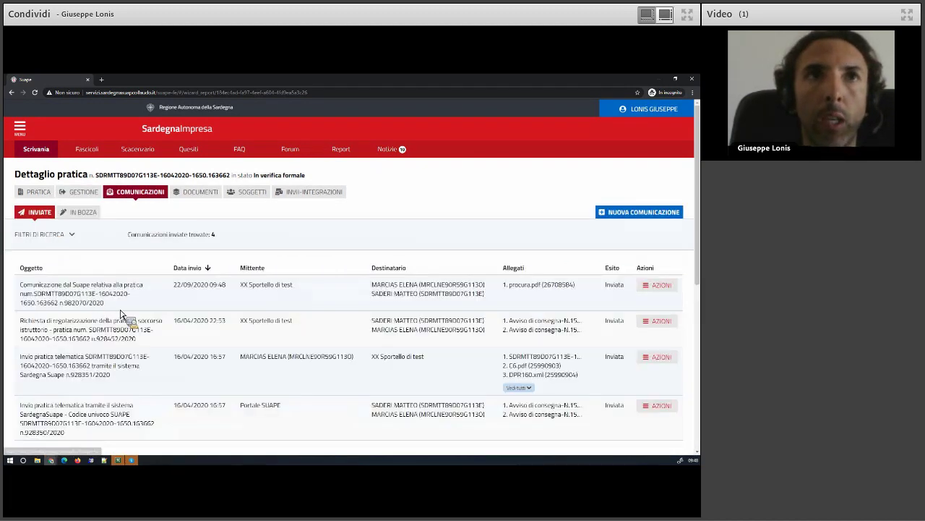
pyautogui.moveTo(116, 305); pyautogui.dragTo(24, 291)
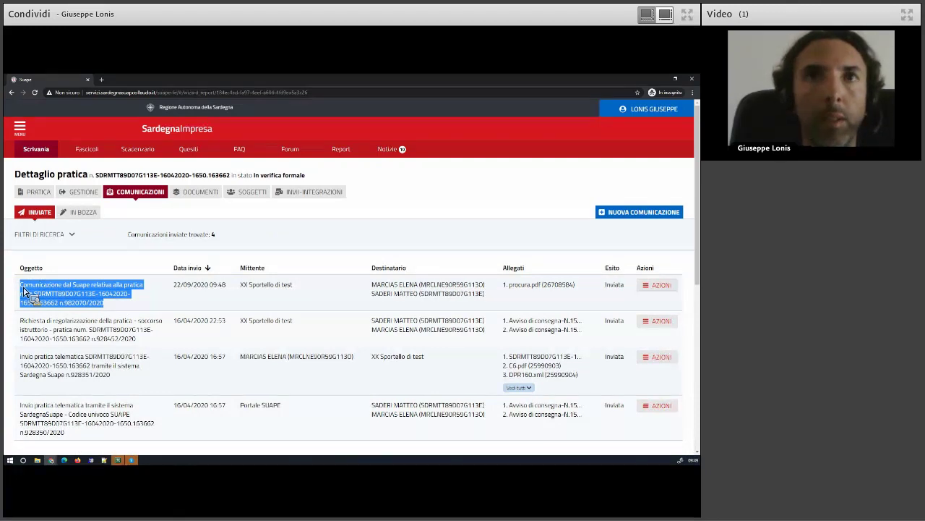
pyautogui.moveTo(29, 291); pyautogui.dragTo(90, 214)
pyautogui.click(90, 213)
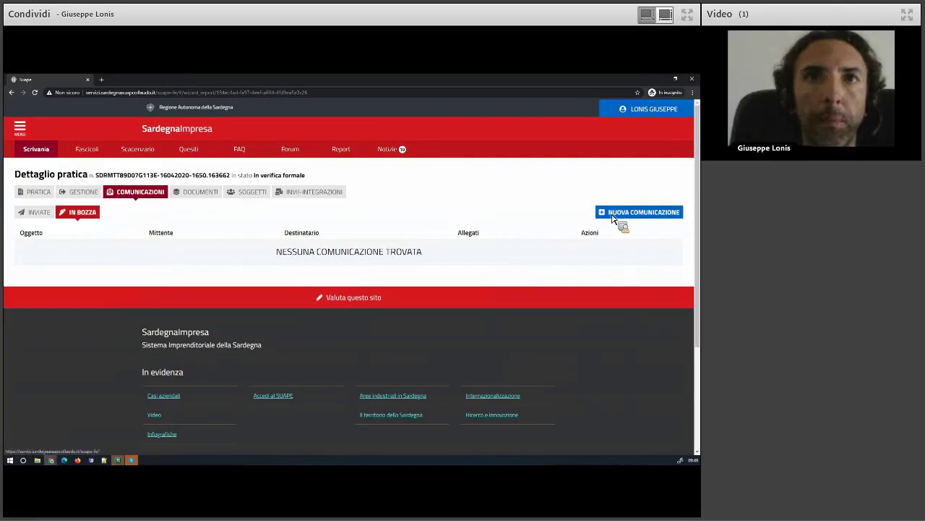
# Start a new communication with class 'Comunicazione dal Suape relativa alla pratica'
pyautogui.click(621, 214)
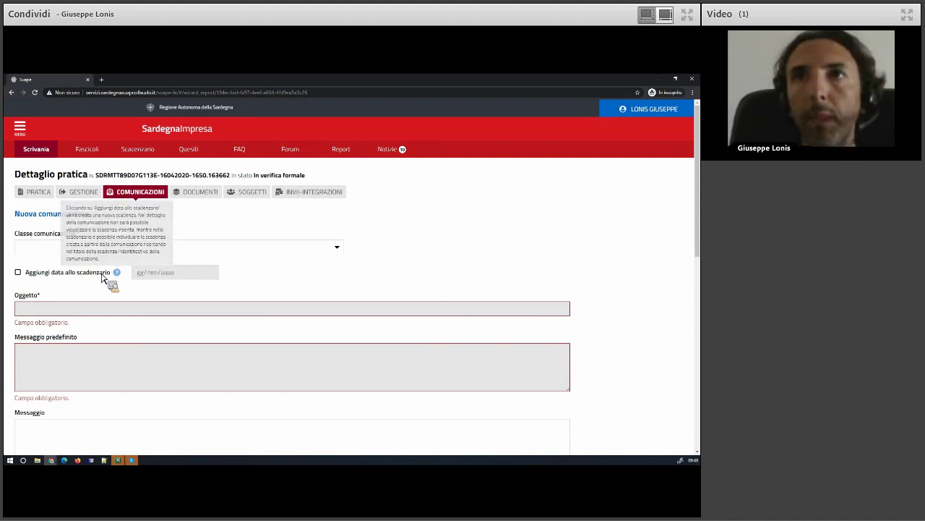
pyautogui.click(42, 251)
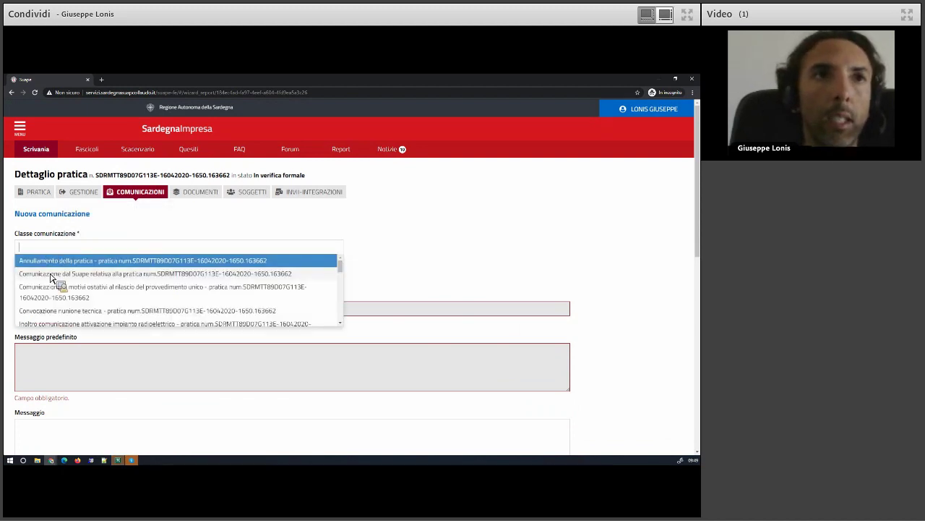
pyautogui.click(51, 274)
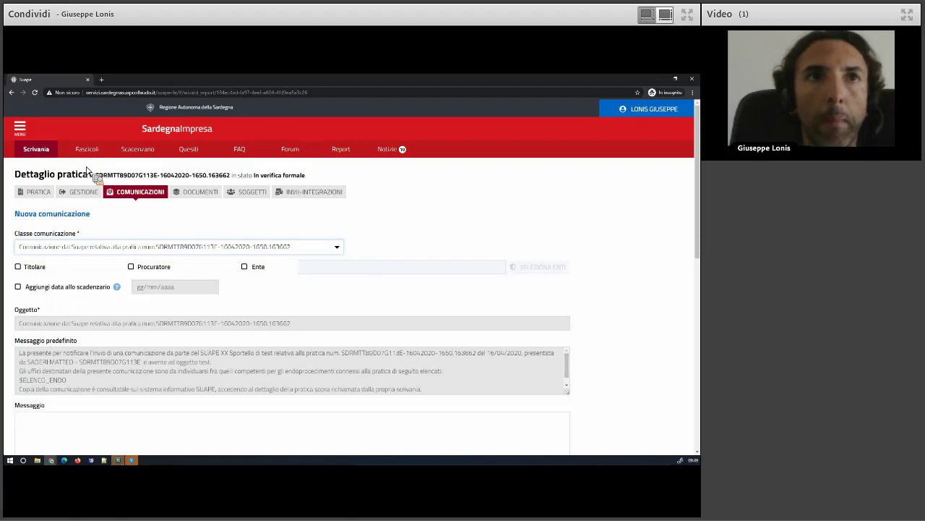
pyautogui.click(138, 152)
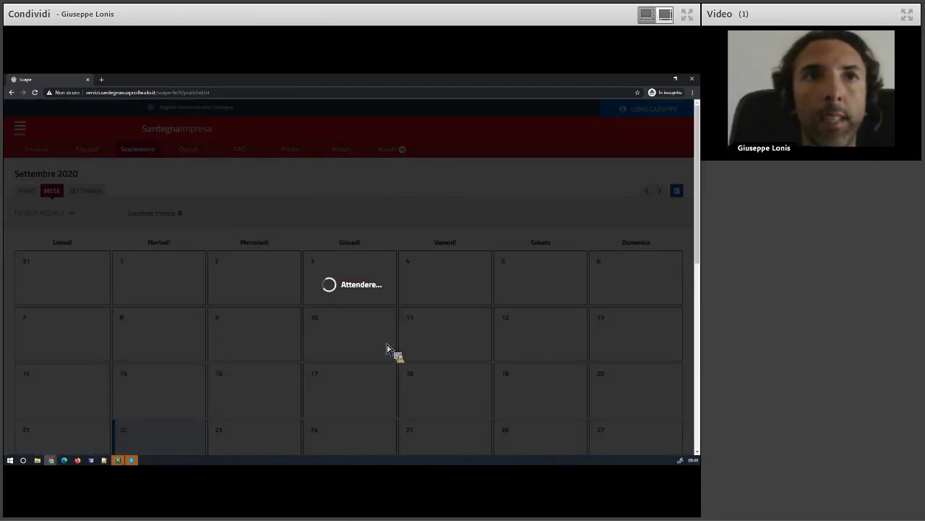
# Scroll through the September 2020 calendar's 563 deadlines, then return to the Scrivania
pyautogui.scroll(-2, 416, 368)
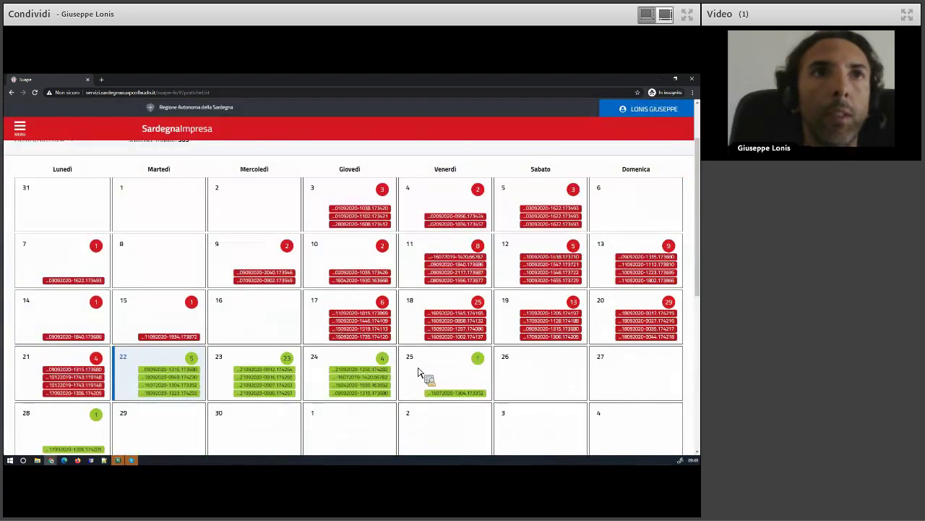
pyautogui.scroll(2, 418, 371)
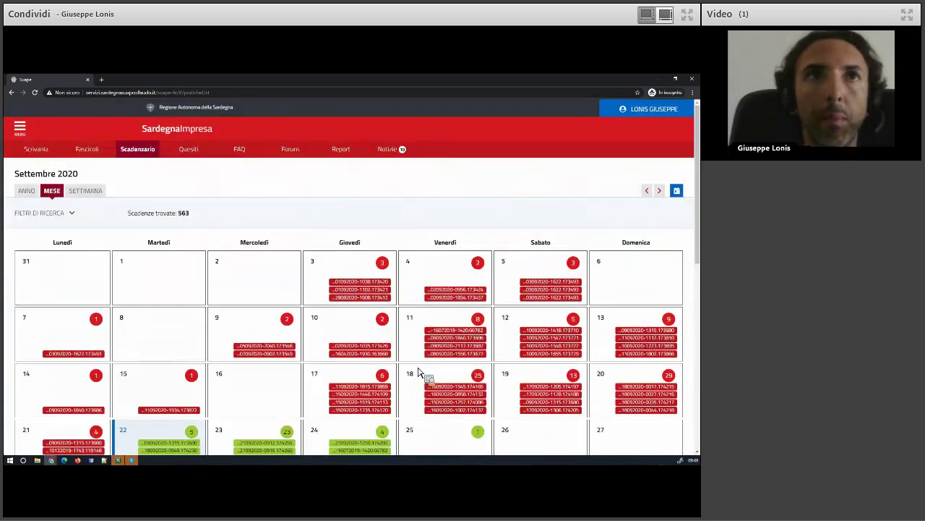
pyautogui.scroll(-1, 418, 372)
pyautogui.scroll(-2, 418, 371)
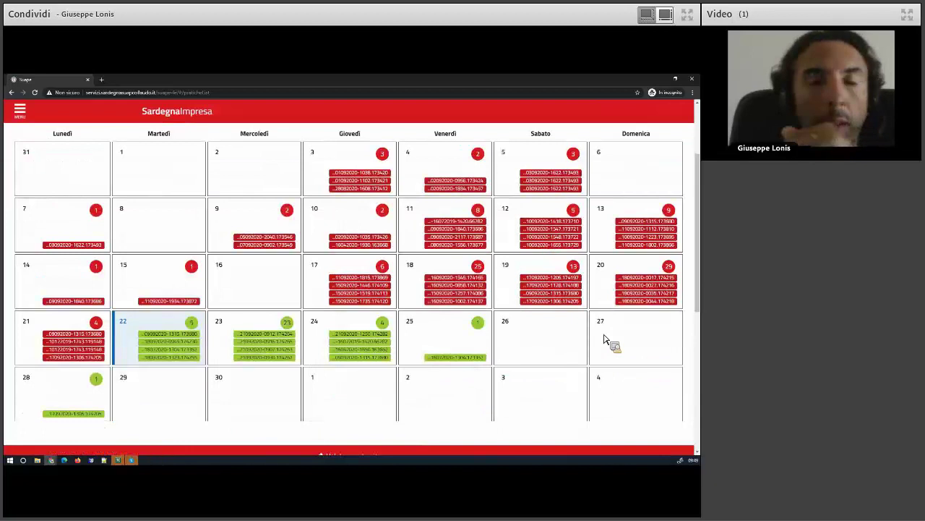
pyautogui.scroll(2, 630, 339)
pyautogui.scroll(-3, 625, 342)
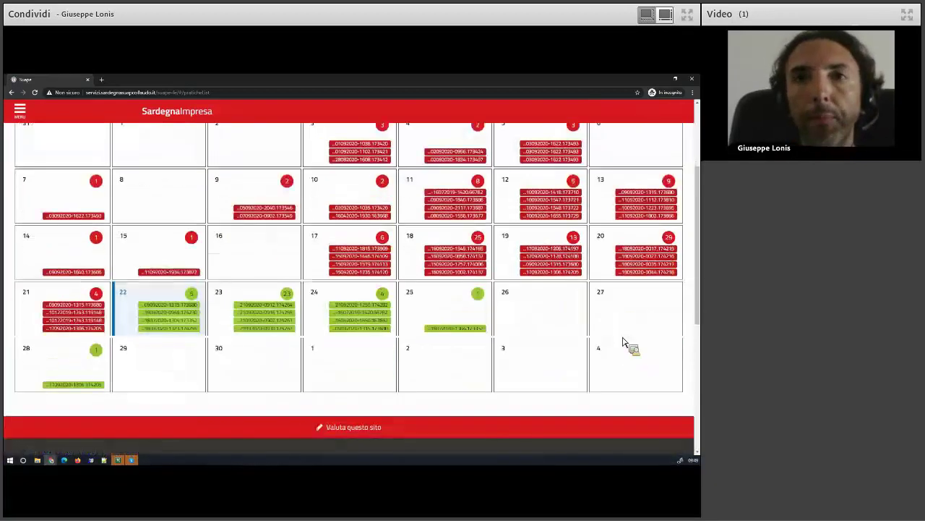
pyautogui.scroll(3, 180, 250)
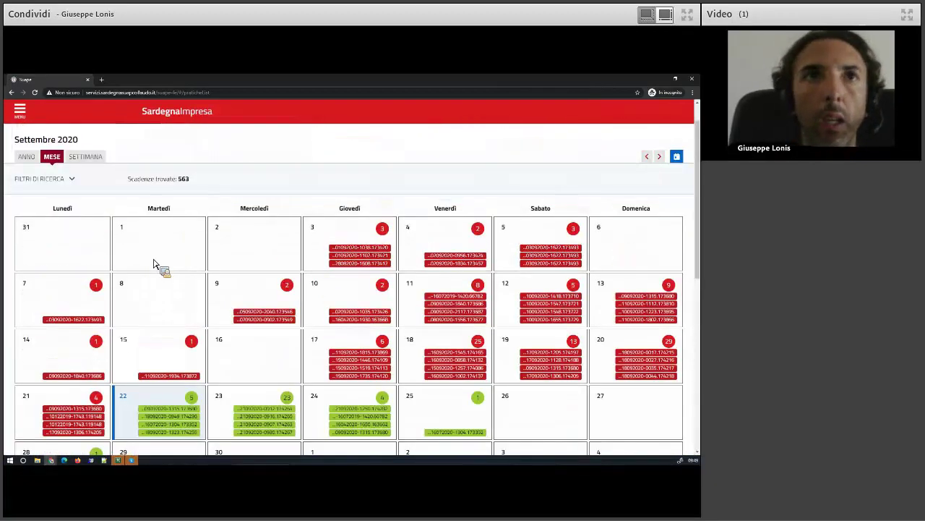
pyautogui.scroll(1, 43, 177)
pyautogui.click(45, 152)
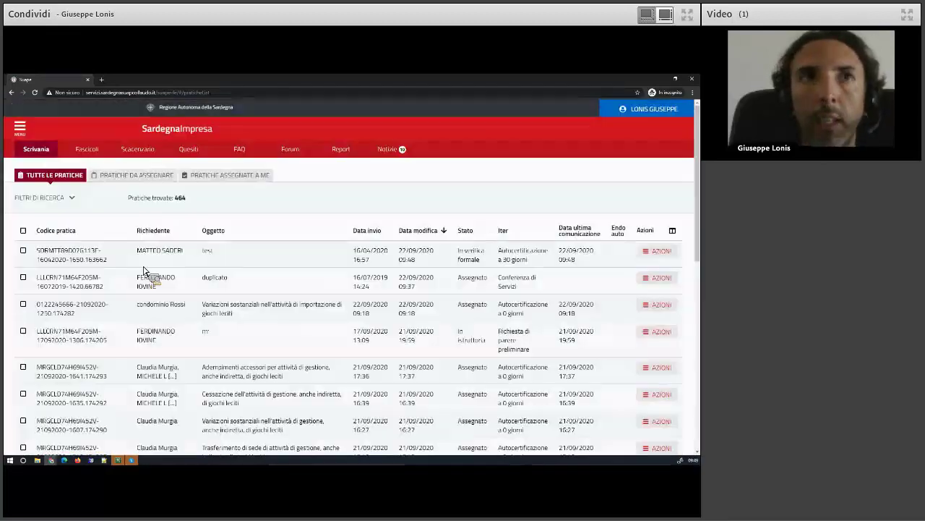
# Open the first practice's detail page via AZIONI > Vedi dettaglio and its communications
pyautogui.click(661, 251)
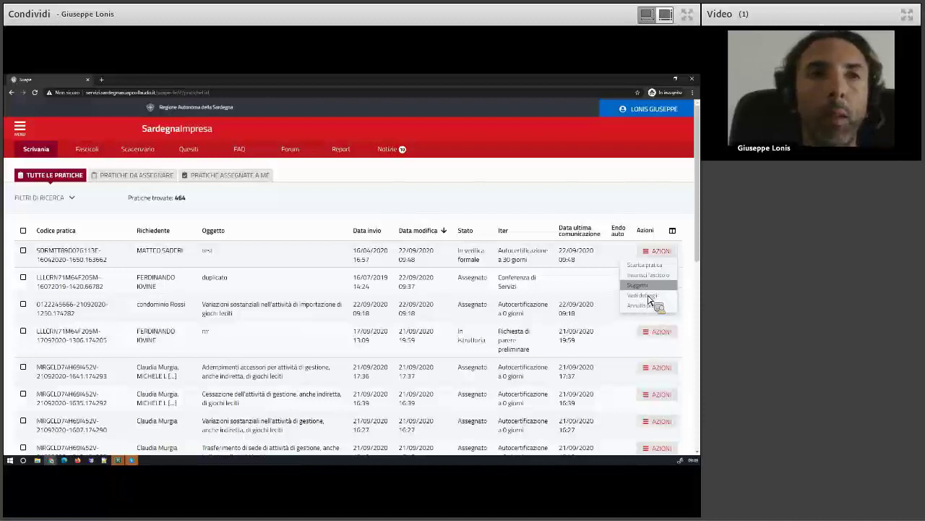
pyautogui.click(645, 295)
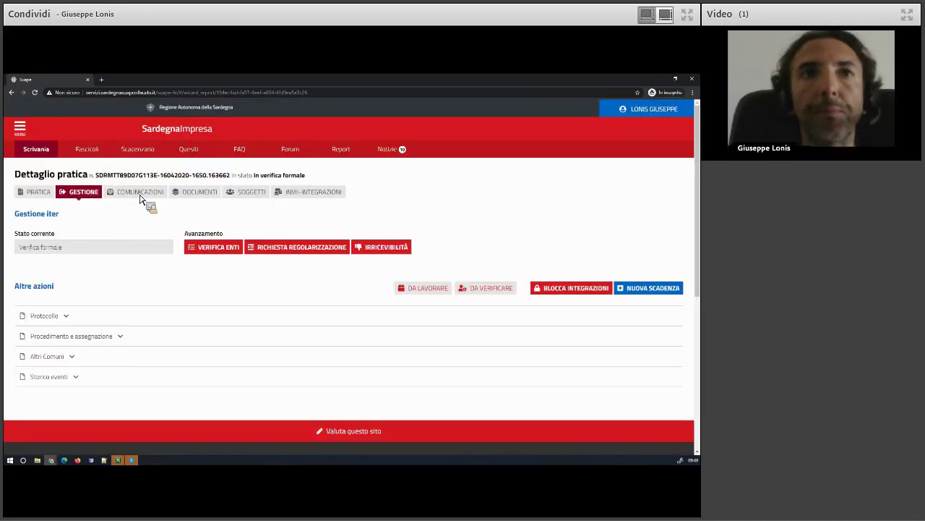
pyautogui.click(139, 194)
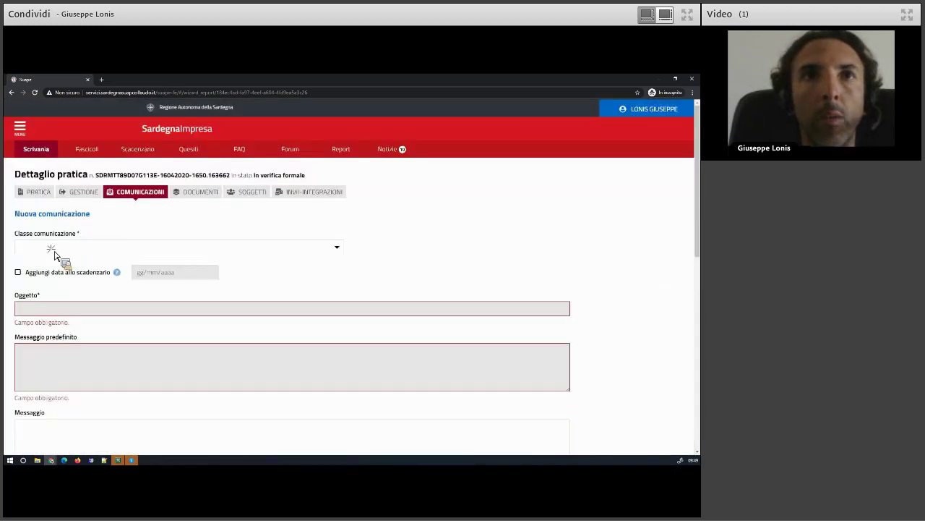
# Choose the 'Convocazione riunione tecnica' class with a 27/09/2020 calendar deadline
pyautogui.click(51, 247)
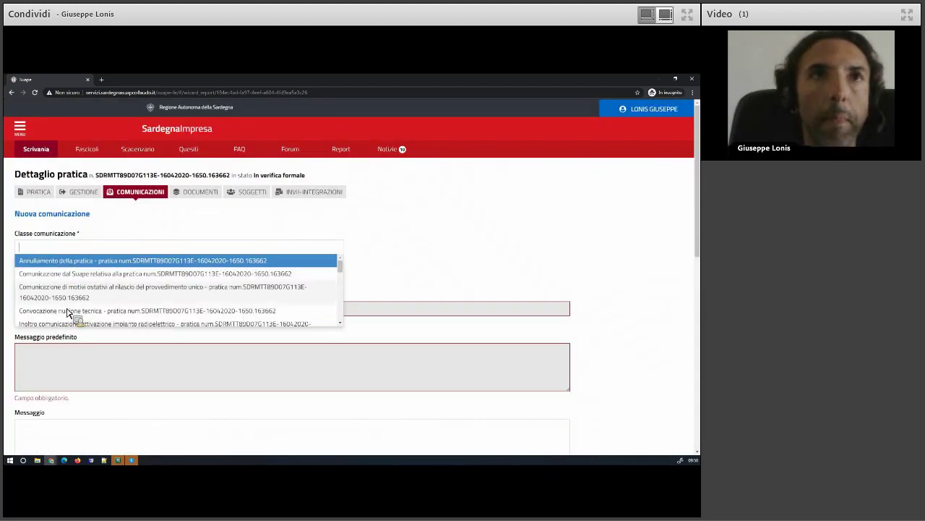
pyautogui.scroll(-1, 66, 313)
pyautogui.scroll(-1, 67, 296)
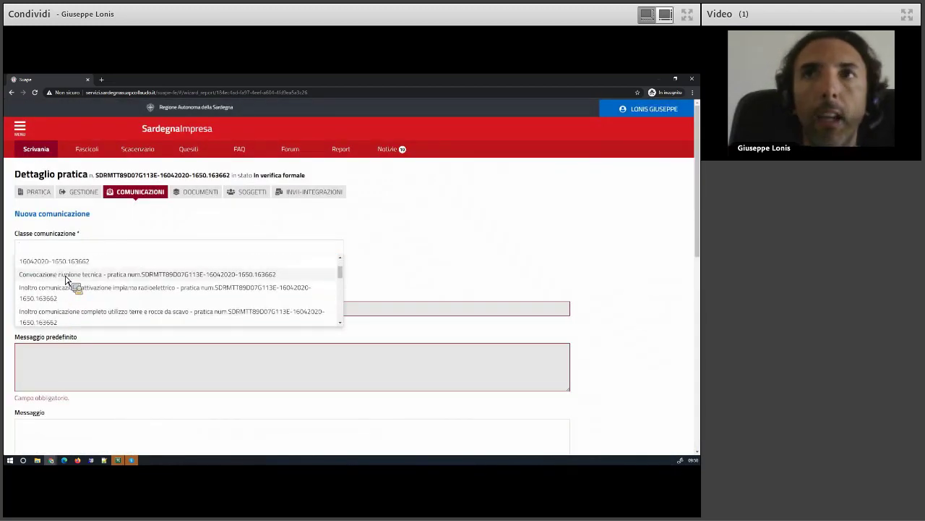
pyautogui.click(66, 276)
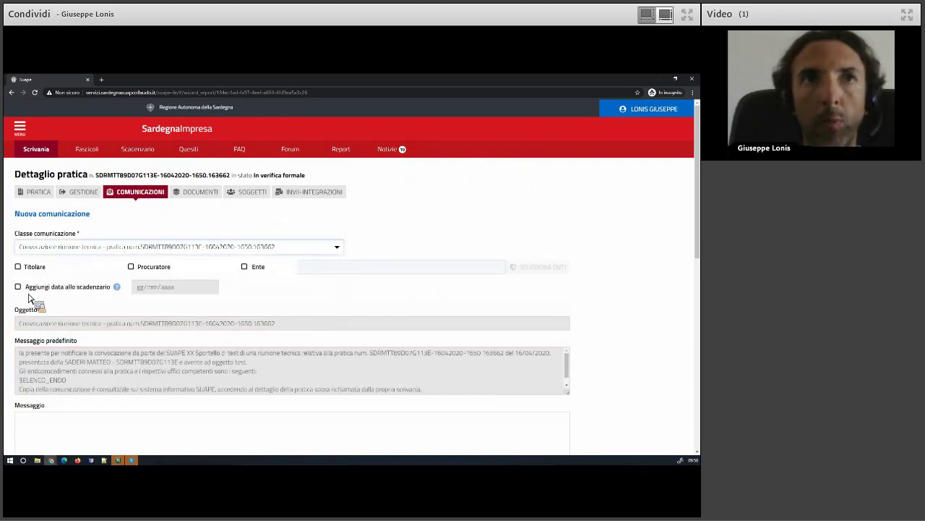
pyautogui.click(41, 287)
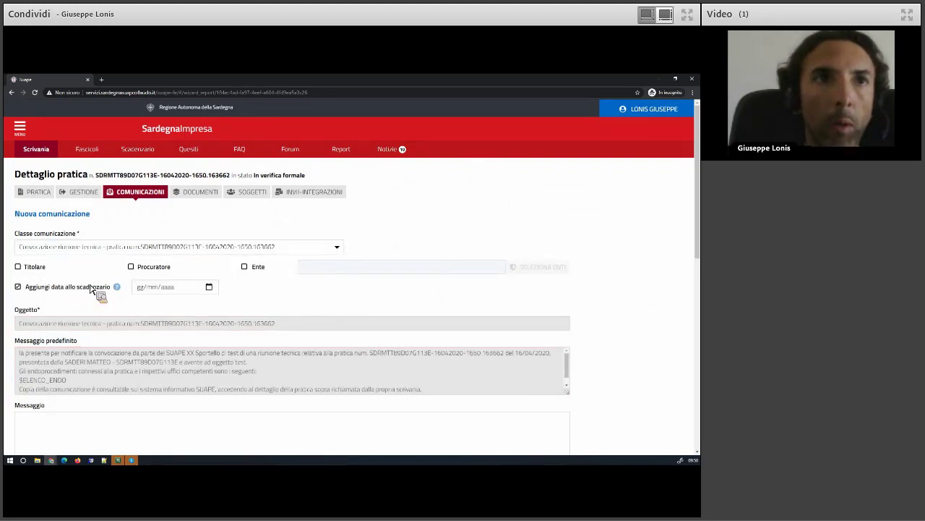
pyautogui.click(205, 290)
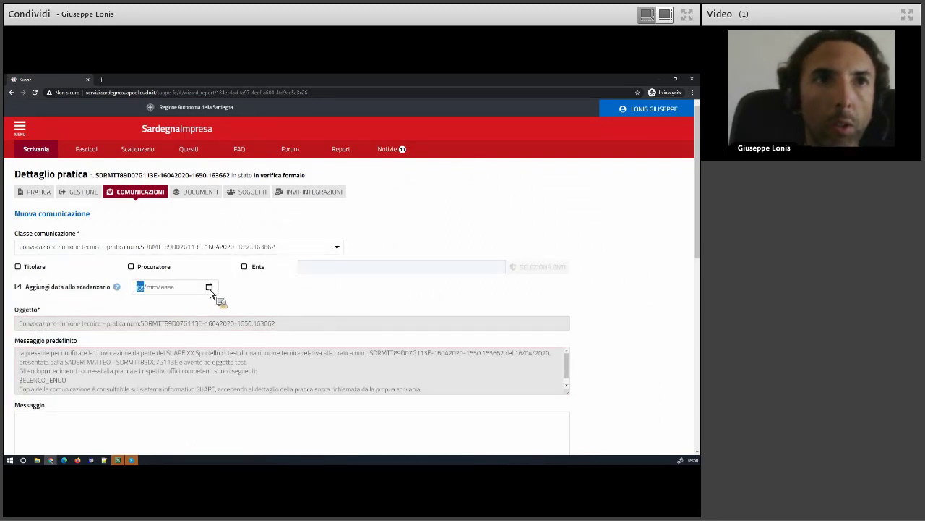
pyautogui.click(201, 356)
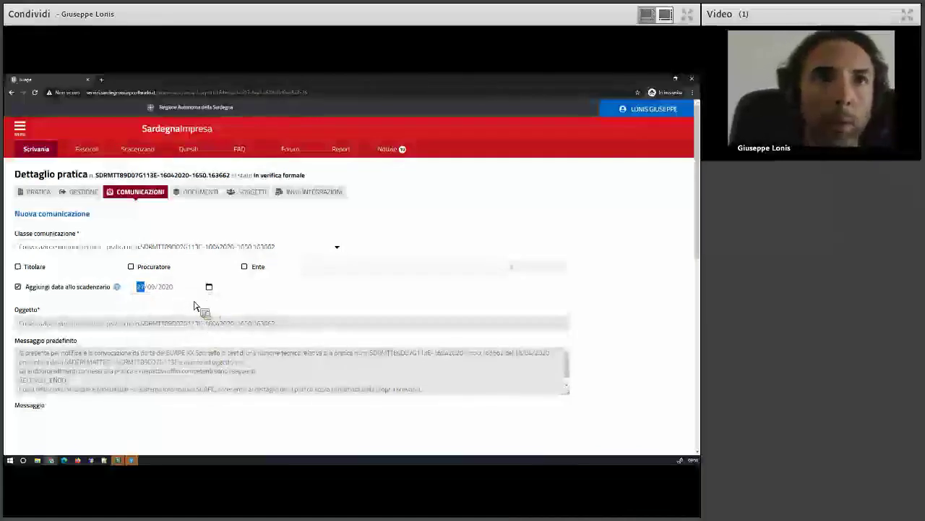
pyautogui.scroll(-1, 144, 325)
pyautogui.scroll(1, 145, 340)
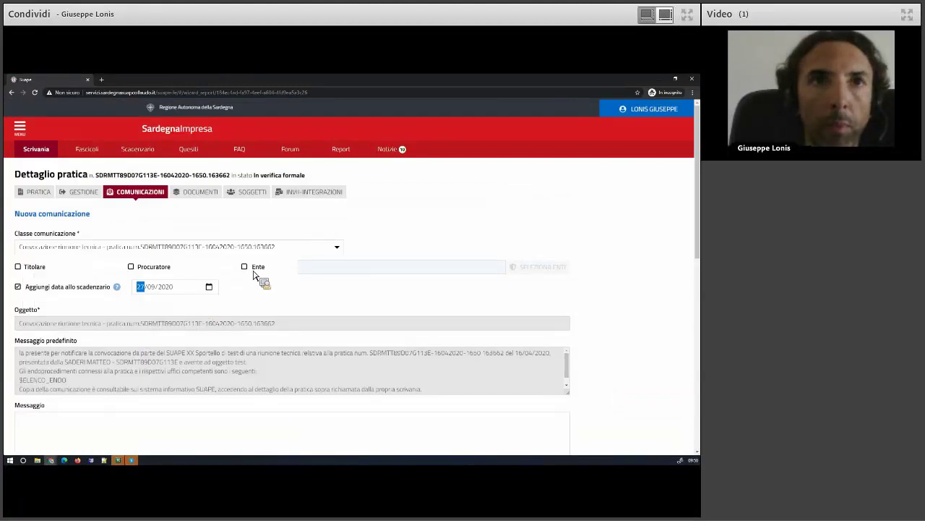
# Address it to the Titolare, write 'Riunione tecnica pratica di test', and send it
pyautogui.click(52, 270)
pyautogui.scroll(-2, 67, 329)
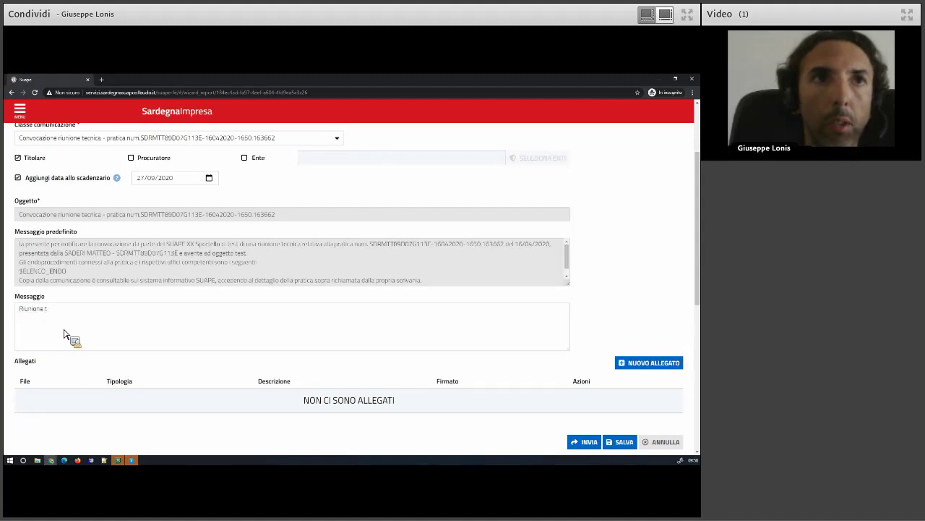
pyautogui.write('a')
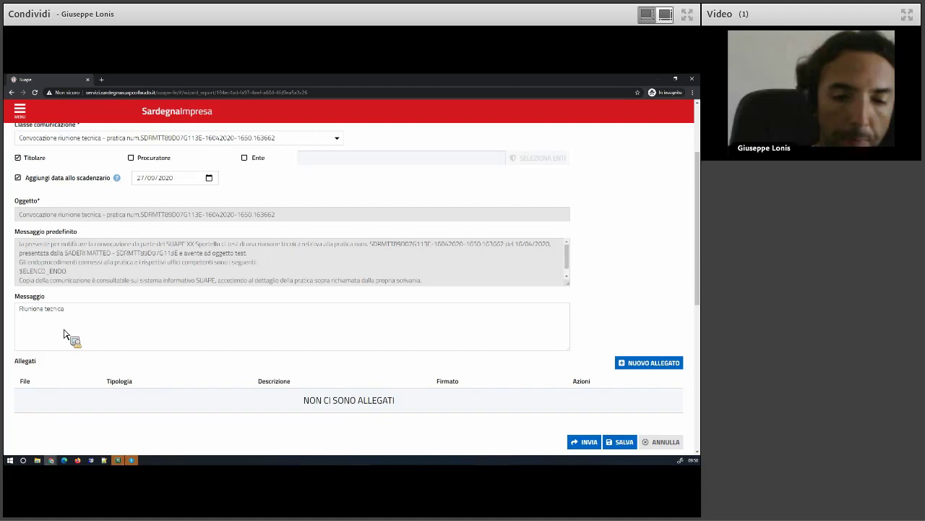
pyautogui.write(' pratica di test')
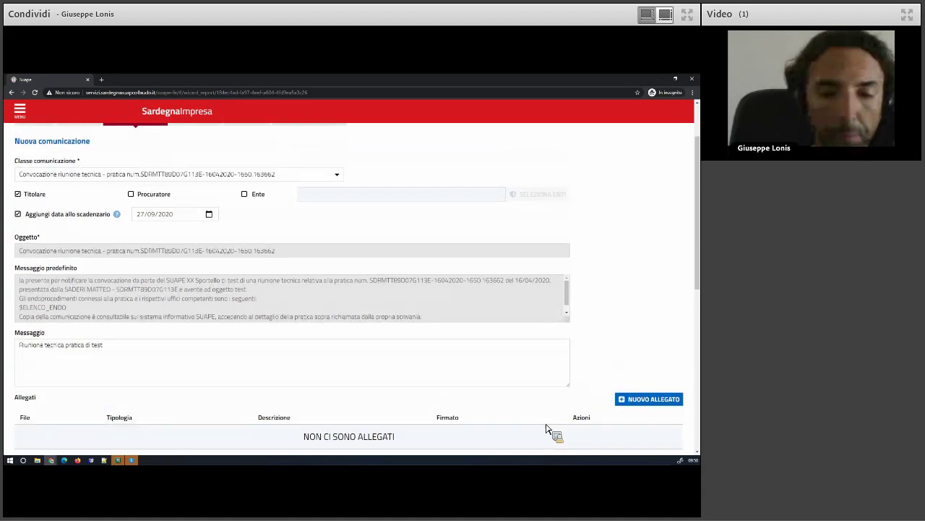
pyautogui.scroll(-1, 579, 387)
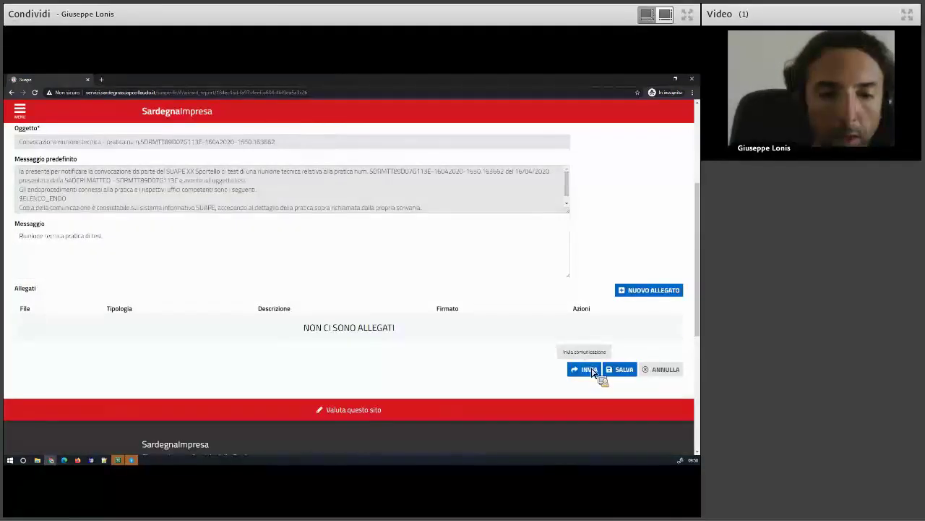
pyautogui.click(591, 370)
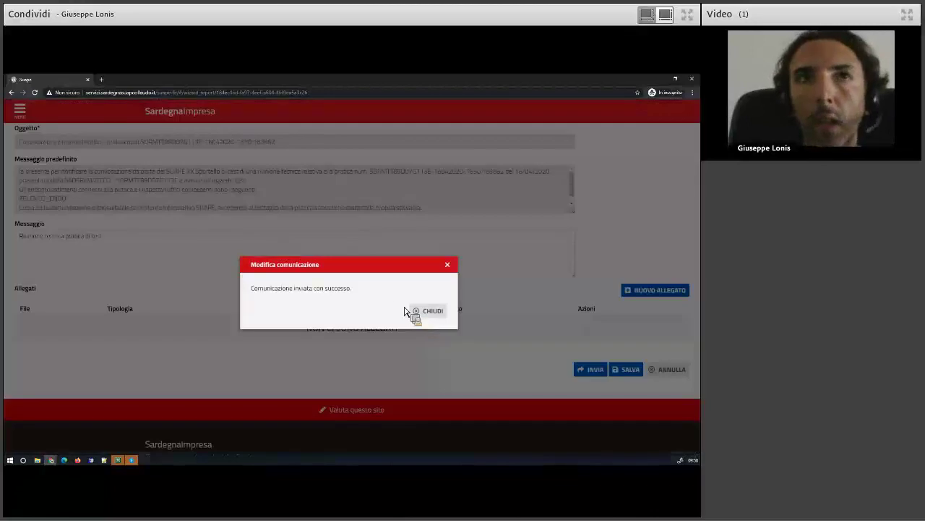
# Close the confirmation and check the Scadenzario for the new 27 September deadline (564 total)
pyautogui.click(409, 311)
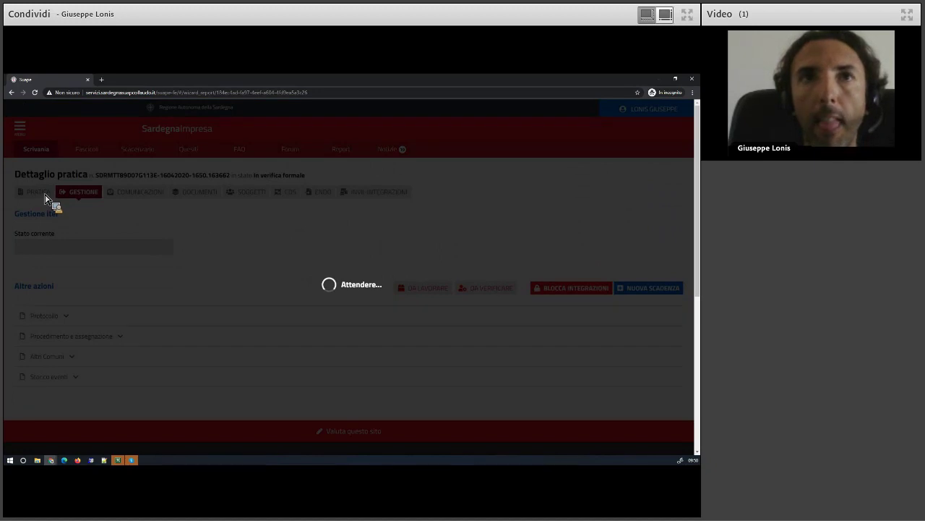
pyautogui.click(129, 193)
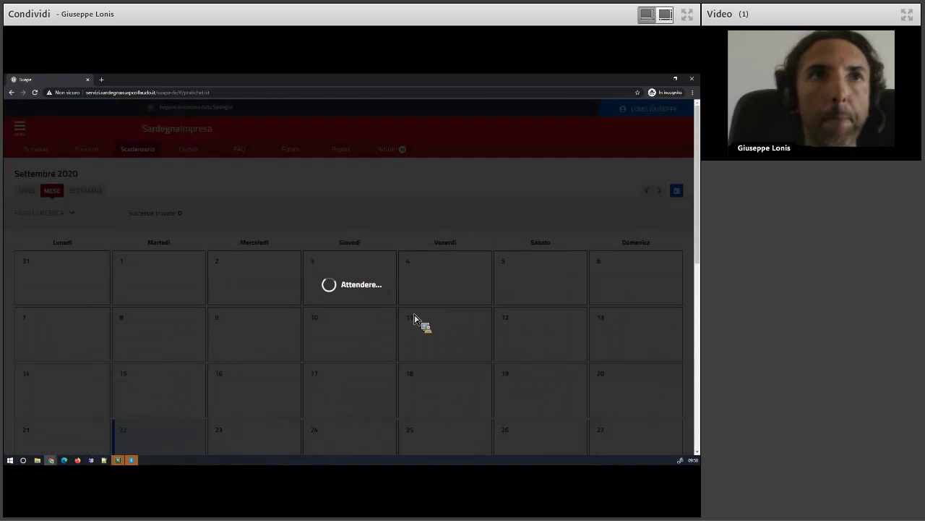
pyautogui.scroll(-2, 433, 335)
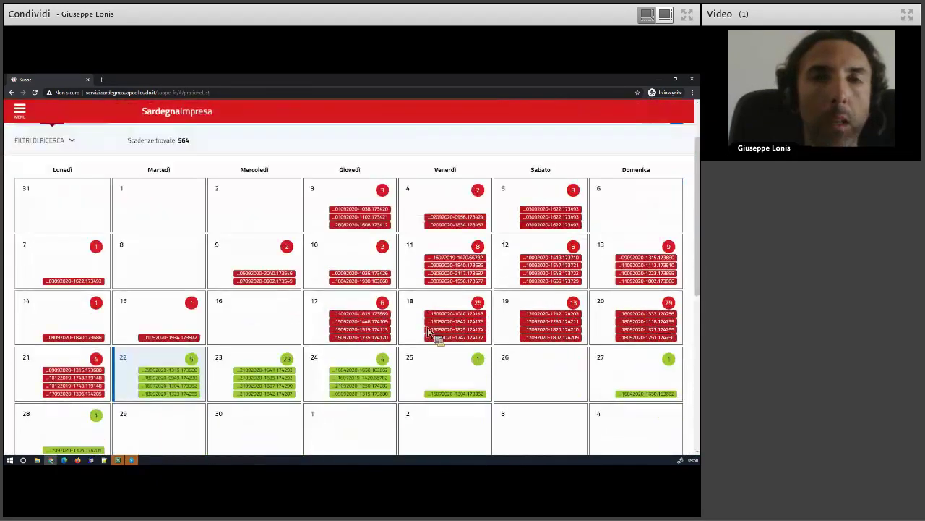
# Review the 27 September deadline, then return to its linked practice's Gestione iter page in Verifica formale
pyautogui.scroll(-1, 675, 334)
pyautogui.click(672, 327)
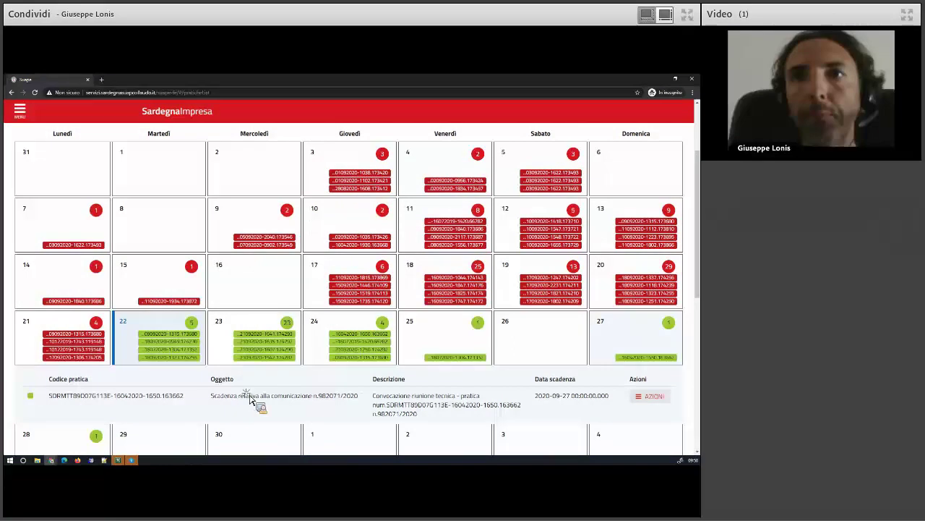
pyautogui.tripleClick(359, 398)
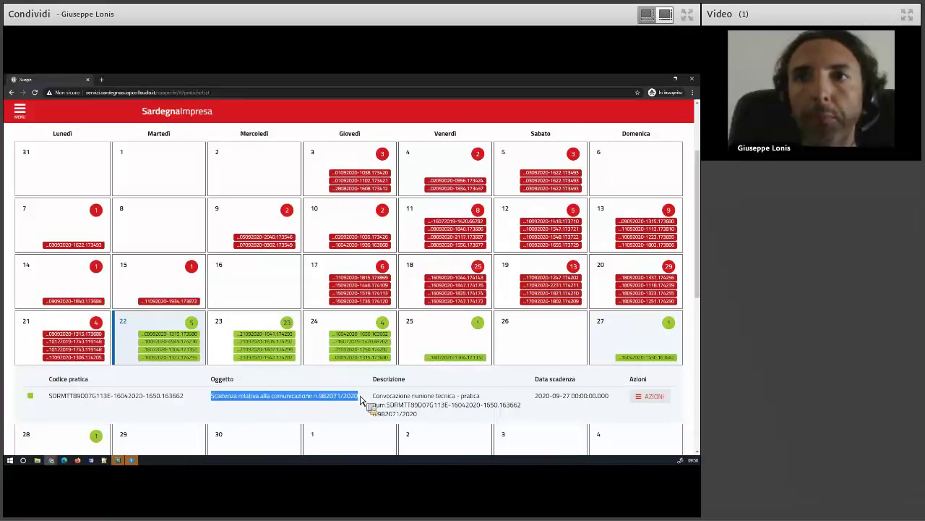
pyautogui.click(653, 396)
pyautogui.click(631, 411)
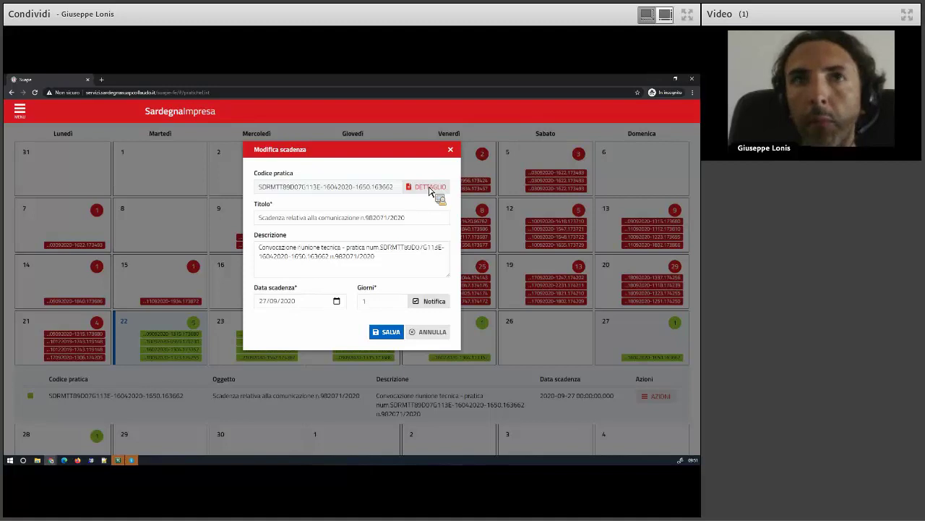
pyautogui.click(431, 188)
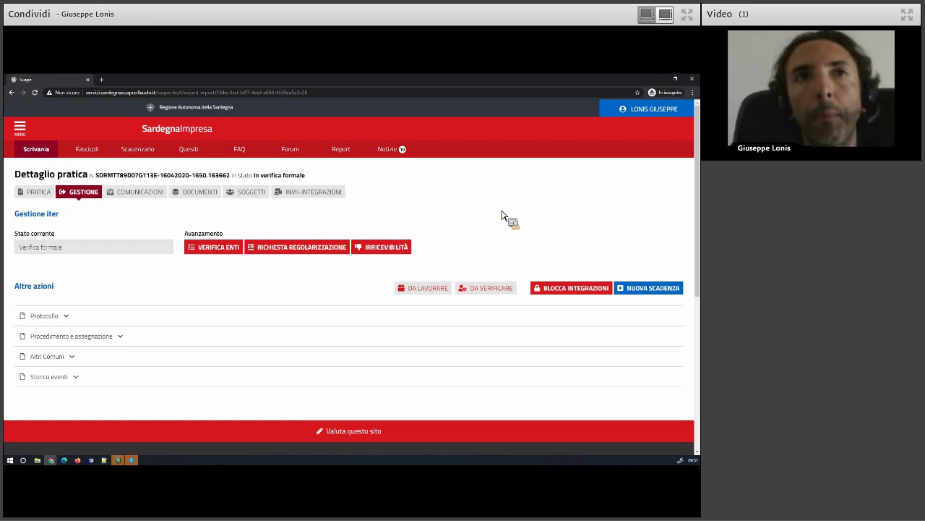
# Switch to a different user role with Cambia ruolo and log back in
pyautogui.click(653, 109)
pyautogui.click(636, 156)
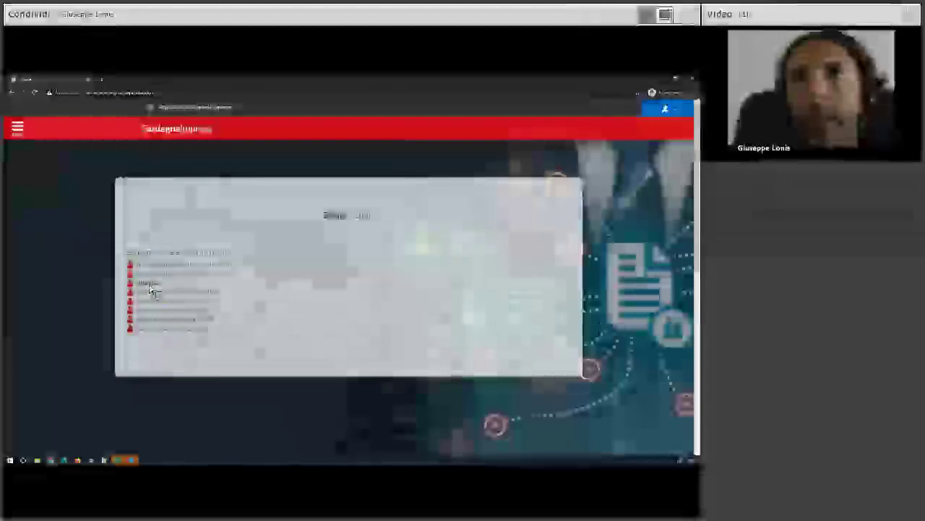
pyautogui.click(154, 292)
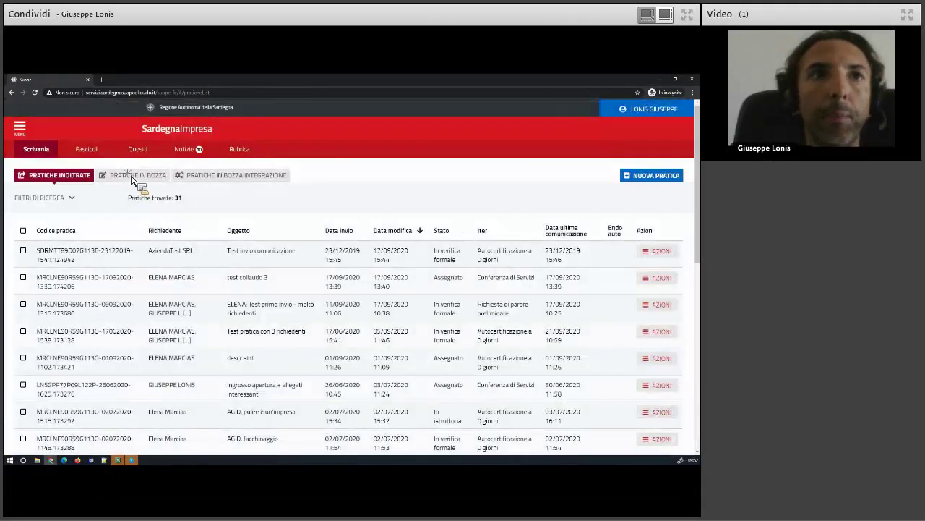
# Open Vedi dettaglio for the first of the 31 Pratiche inoltrate
pyautogui.click(132, 178)
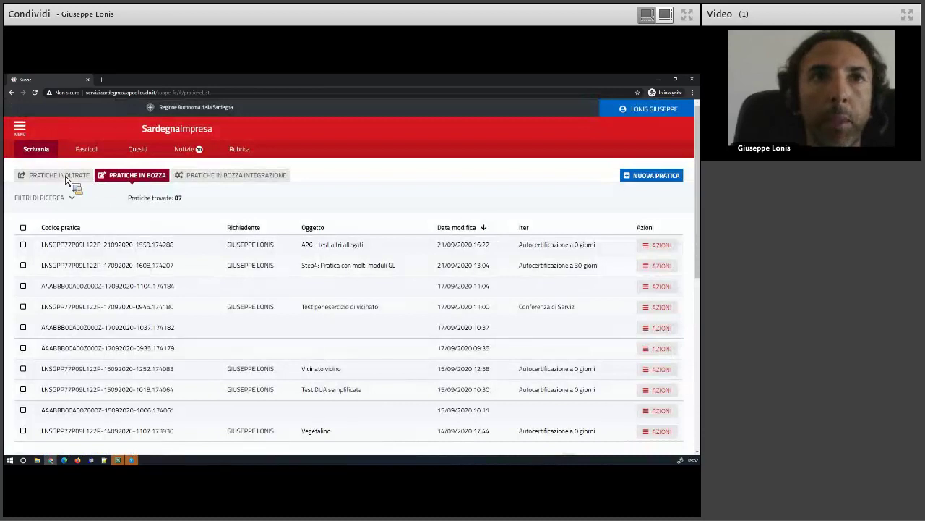
pyautogui.click(72, 178)
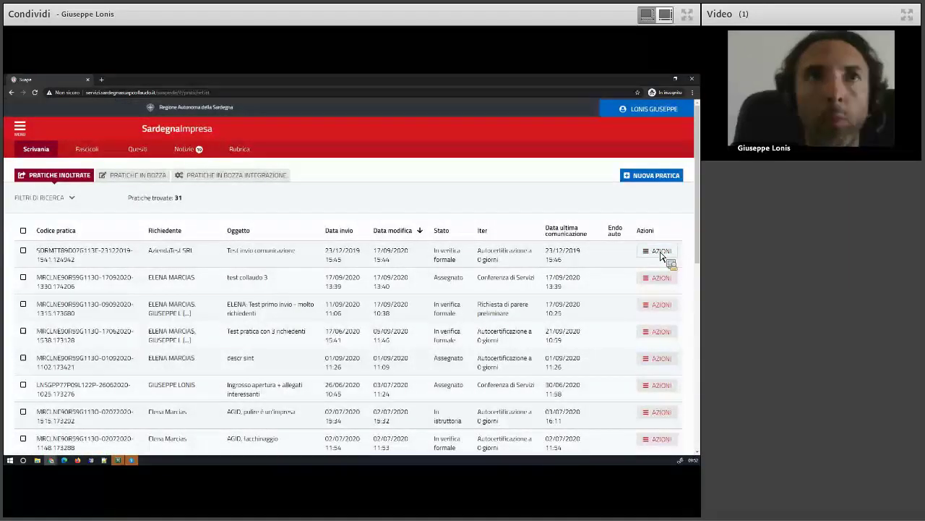
pyautogui.click(658, 251)
pyautogui.click(643, 316)
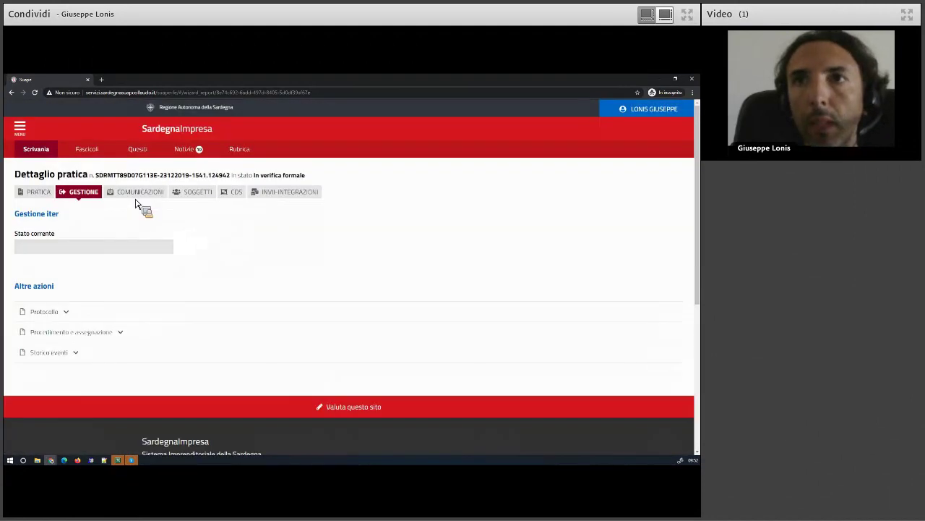
# Start a new Comunicazione di inizio lavori edilizi, also addressed to the Sportello
pyautogui.click(136, 194)
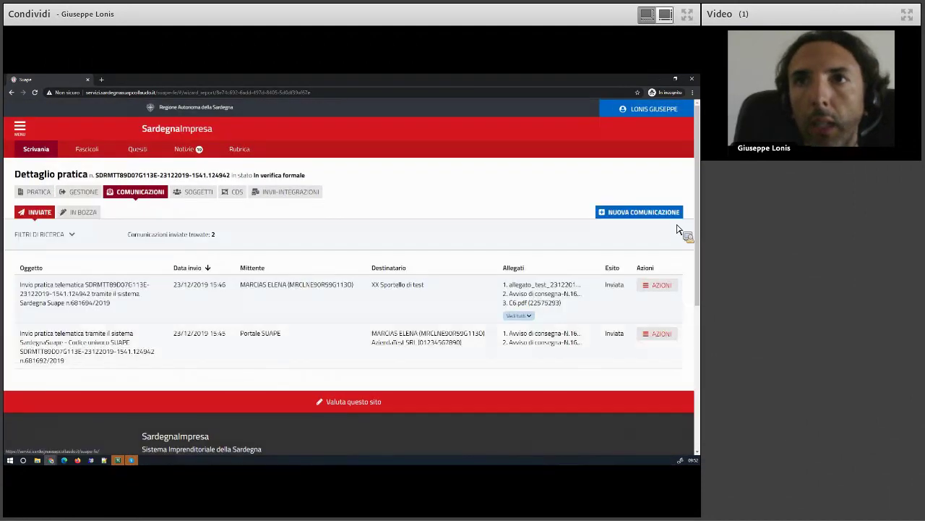
pyautogui.click(646, 211)
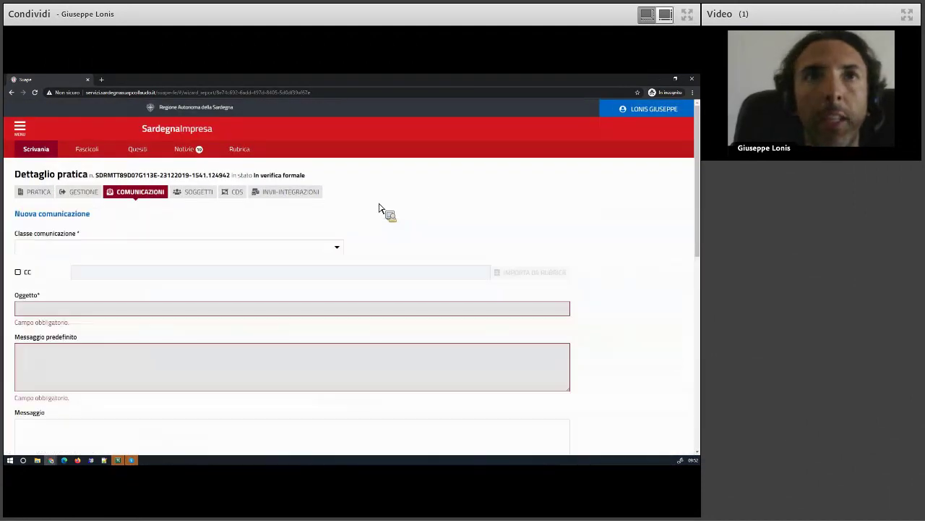
pyautogui.click(51, 248)
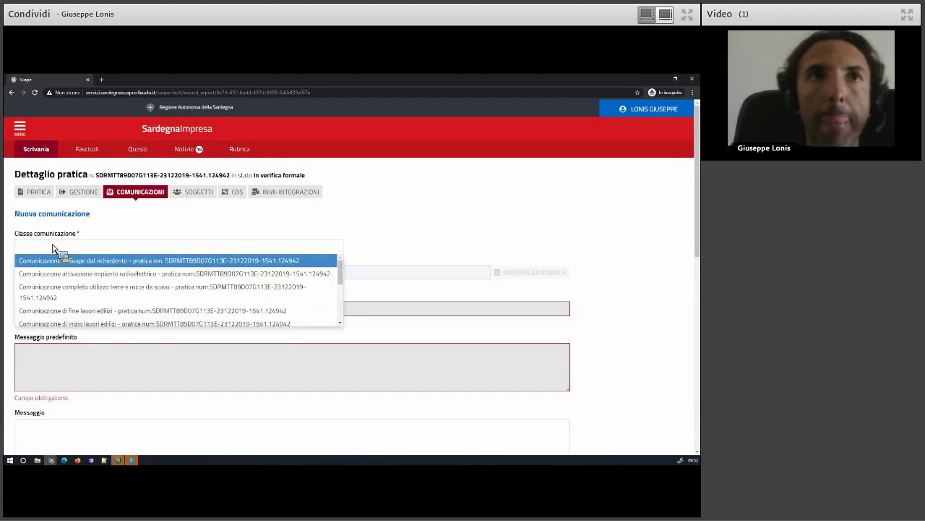
pyautogui.click(84, 324)
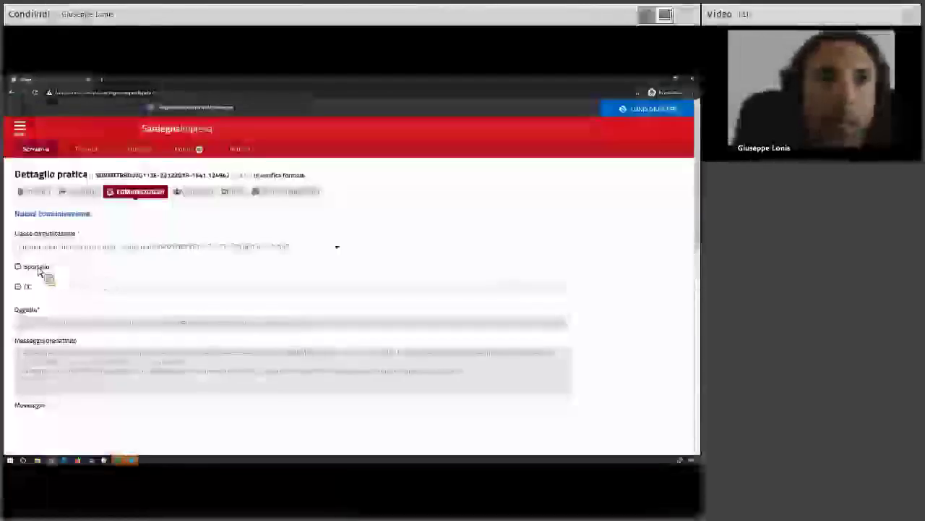
pyautogui.click(42, 268)
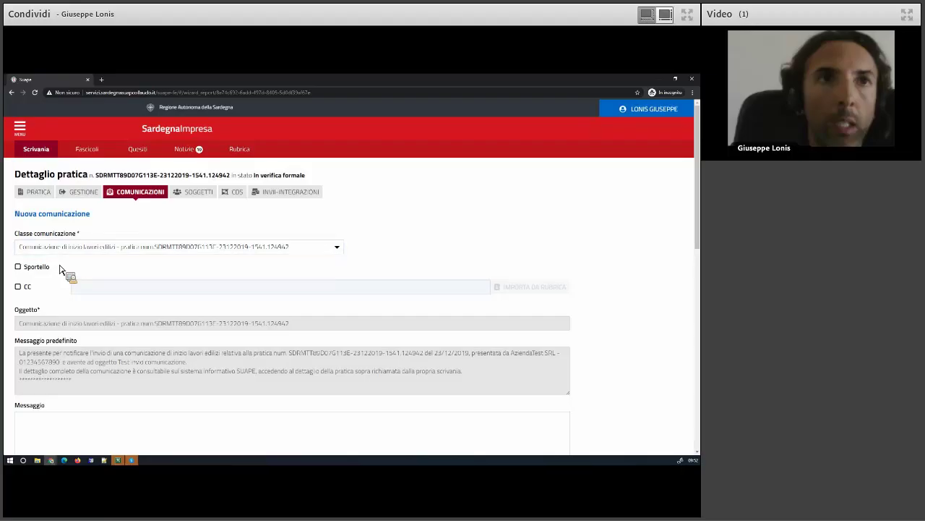
pyautogui.scroll(-1, 75, 269)
pyautogui.scroll(-1, 75, 269)
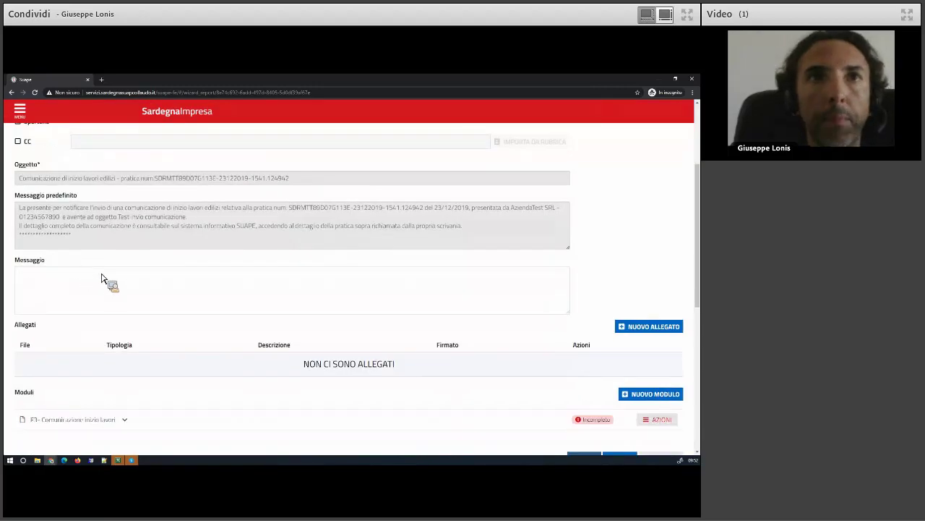
pyautogui.scroll(-1, 104, 279)
pyautogui.scroll(-1, 131, 352)
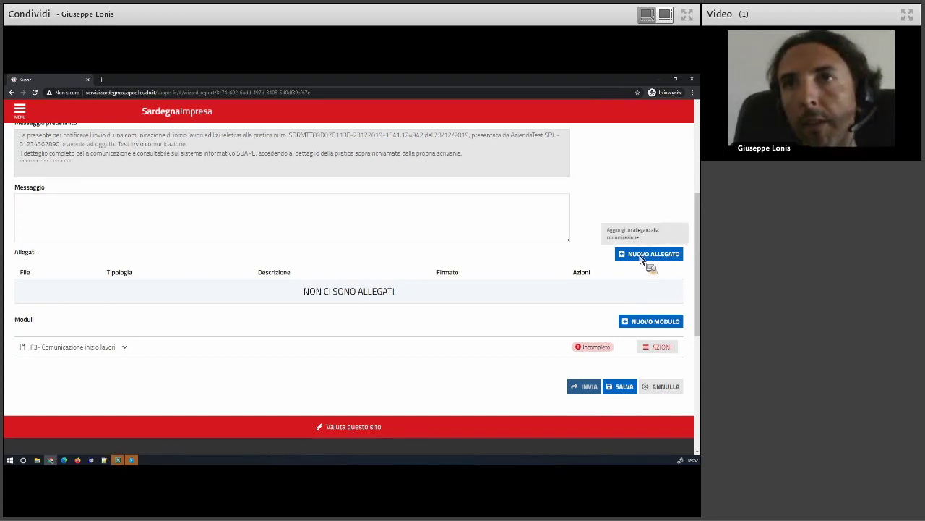
# Expand the F3 module and leave the Il sottoscritto comunica declaration unticked
pyautogui.click(75, 351)
pyautogui.scroll(-1, 60, 334)
pyautogui.scroll(-1, 59, 334)
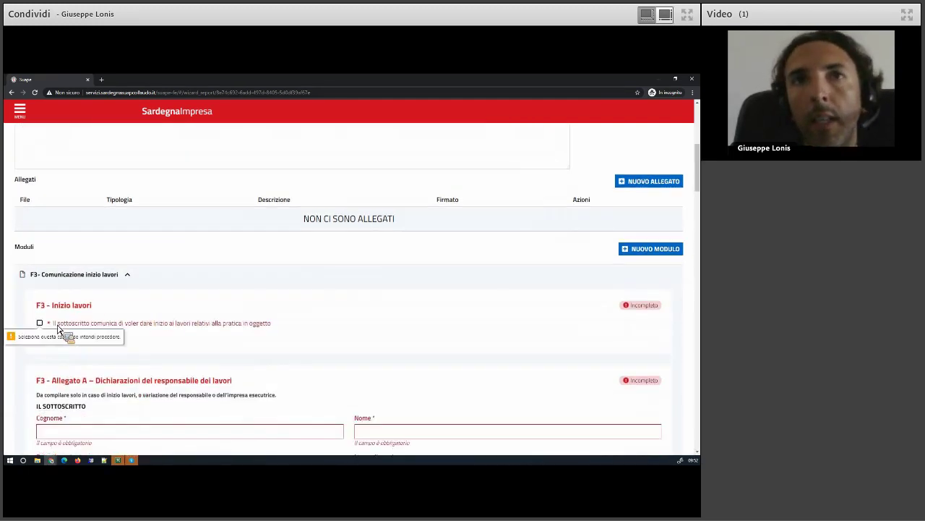
pyautogui.click(63, 325)
pyautogui.click(68, 329)
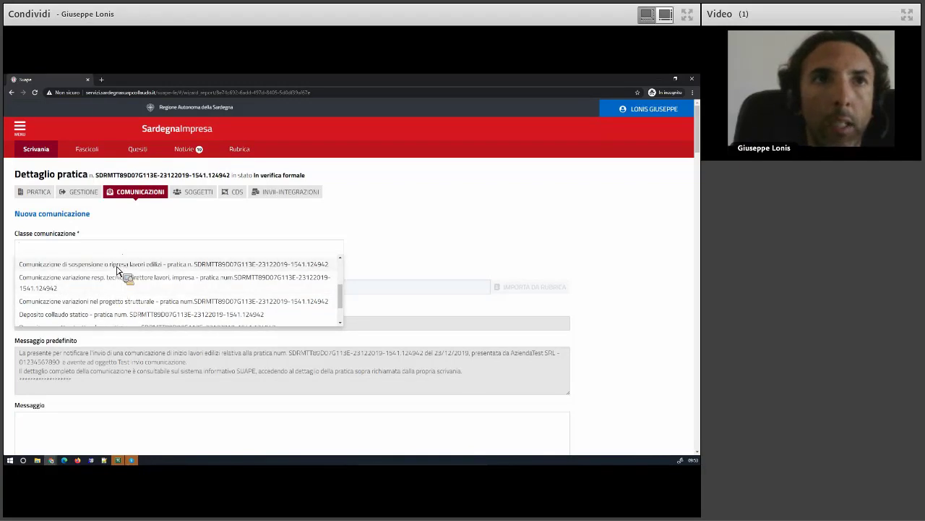
# Change the class to sospensione o ripresa lavori edilizi and declare the works suspended in F3
pyautogui.click(119, 265)
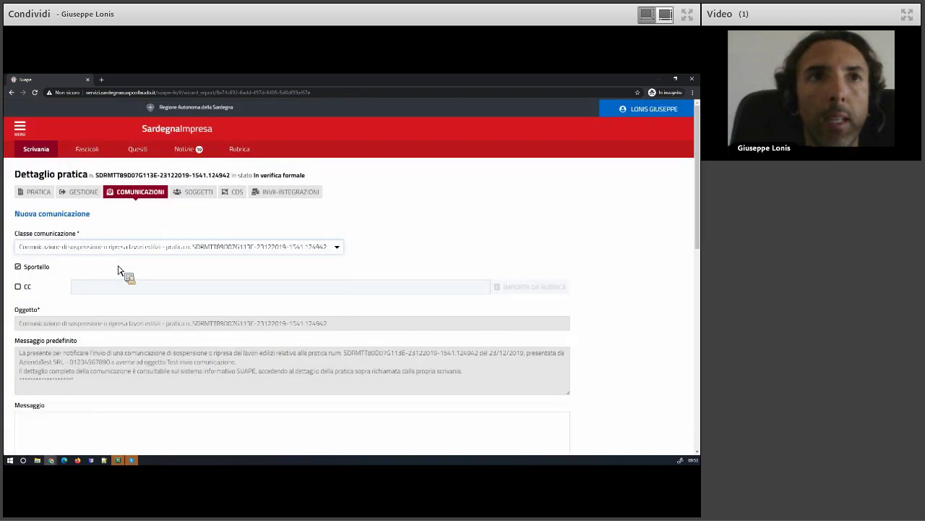
pyautogui.scroll(-3, 119, 273)
pyautogui.scroll(-1, 119, 307)
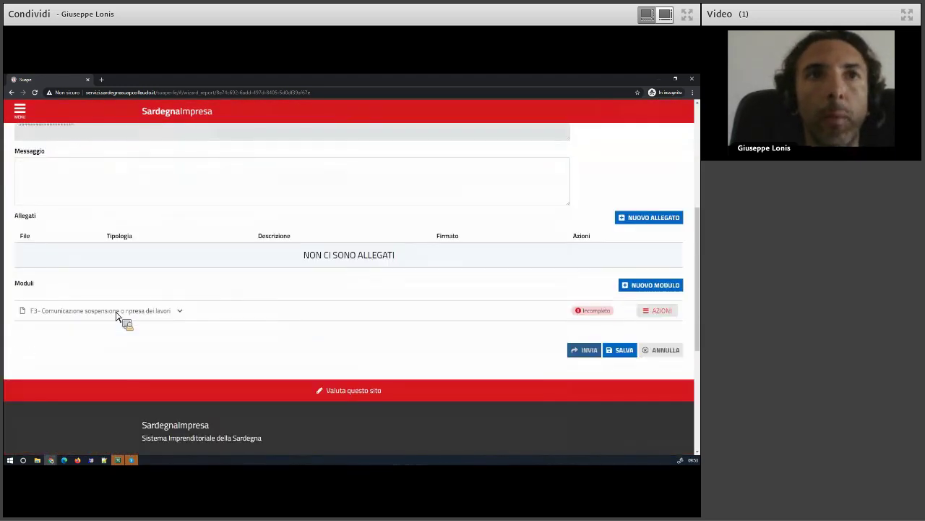
pyautogui.click(117, 311)
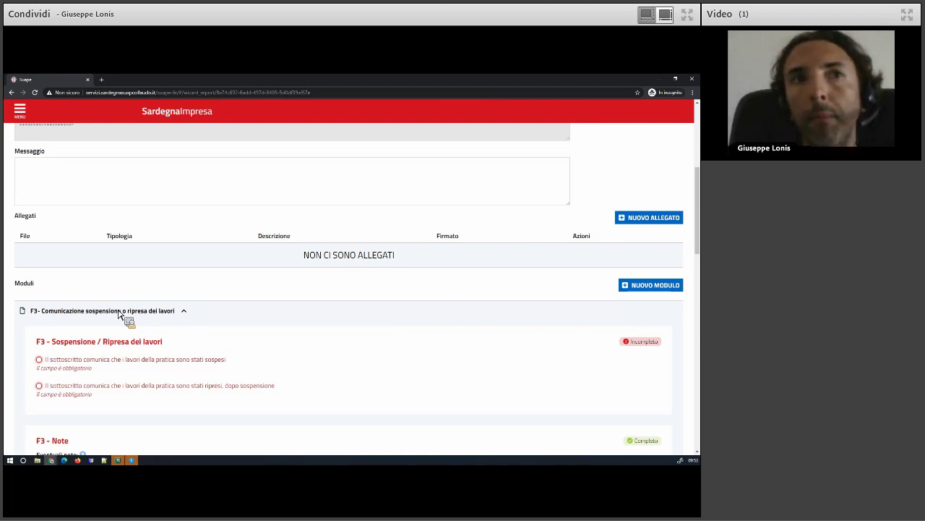
pyautogui.click(63, 367)
pyautogui.scroll(-2, 99, 313)
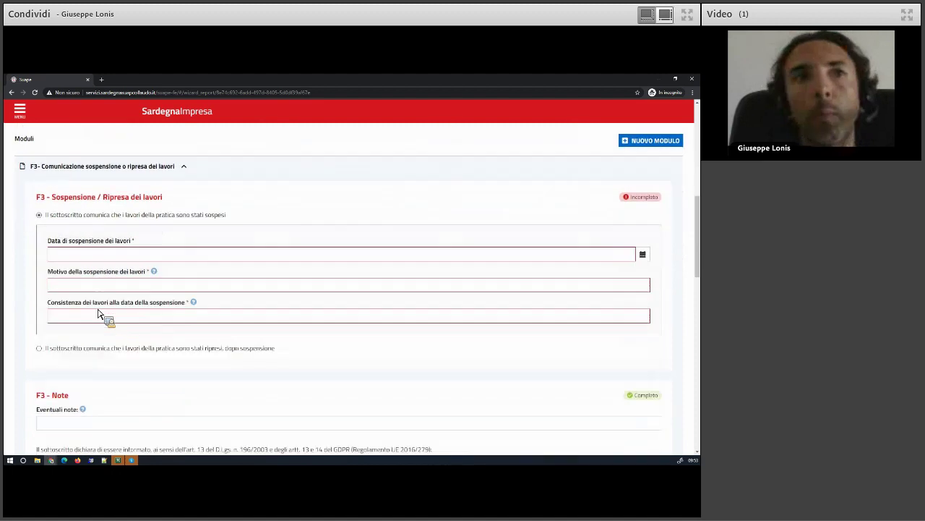
pyautogui.scroll(2, 99, 313)
pyautogui.scroll(4, 99, 313)
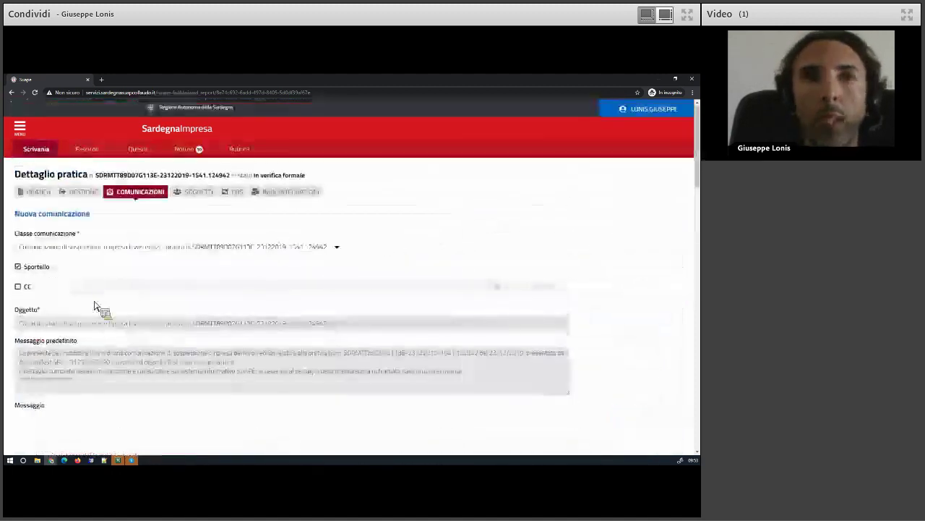
# Change the class to Comunicazione attivazione impianto radioelettrico
pyautogui.click(77, 257)
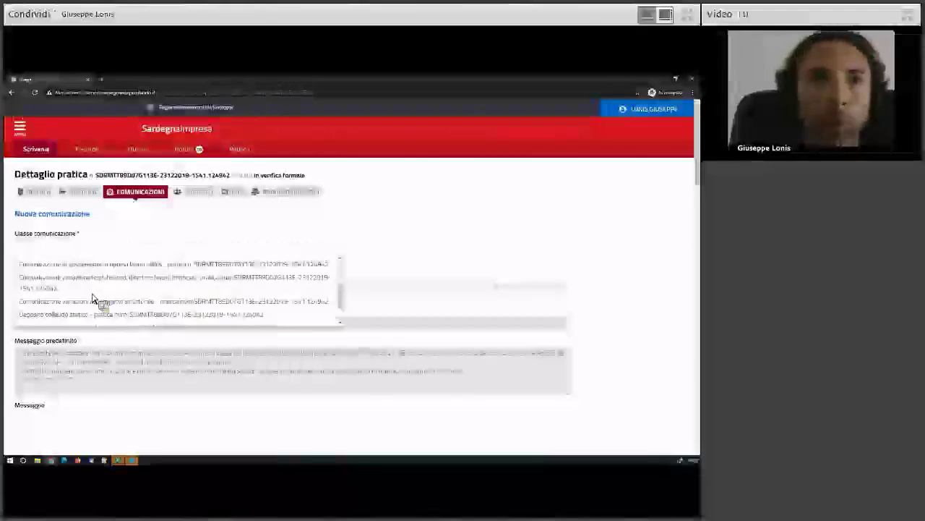
pyautogui.scroll(3, 93, 296)
pyautogui.click(92, 275)
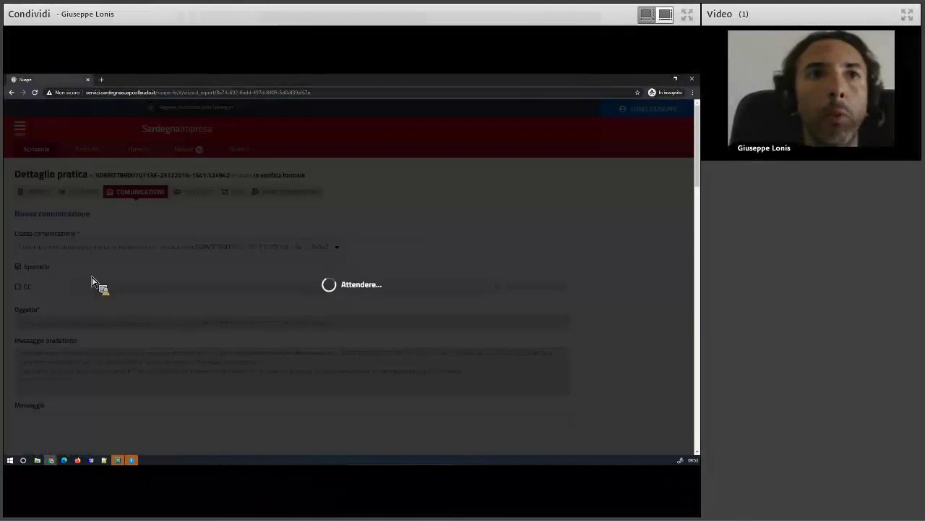
pyautogui.scroll(-3, 94, 288)
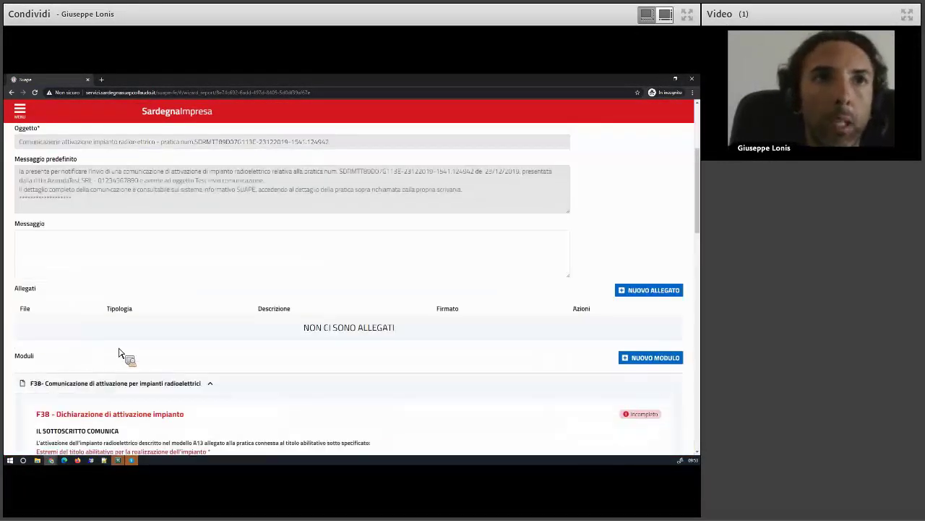
pyautogui.scroll(-2, 120, 353)
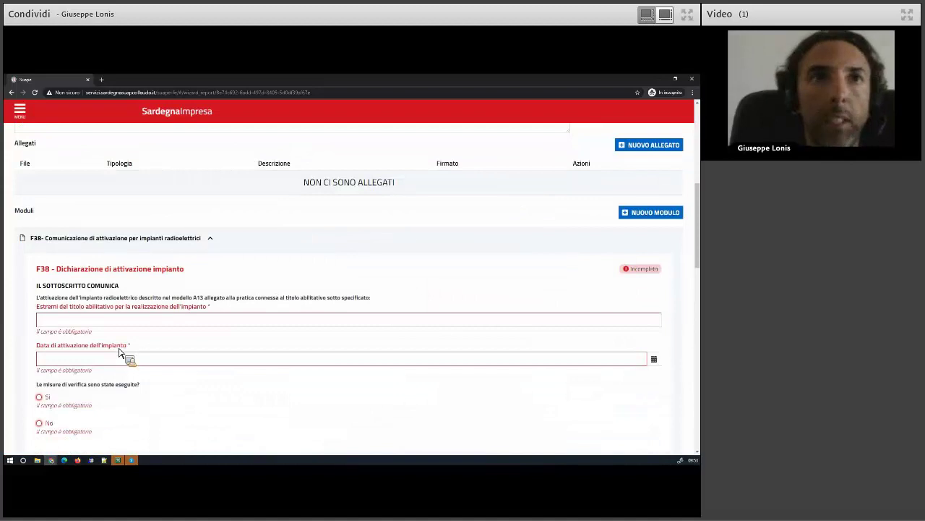
# Fill the module with title details 'aaa', activation date 01/09/2020 and verification measures No
pyautogui.click(110, 324)
pyautogui.write('aaa')
pyautogui.click(74, 352)
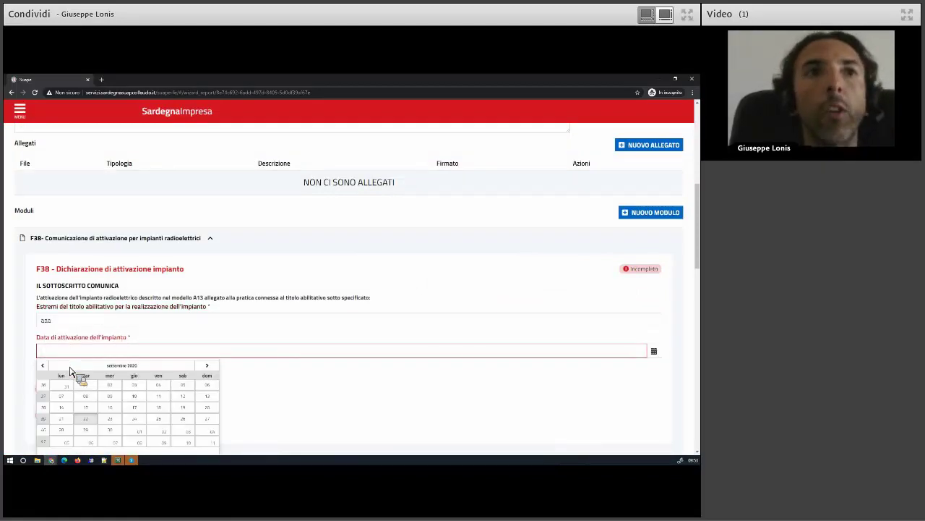
pyautogui.click(86, 385)
pyautogui.scroll(-1, 69, 358)
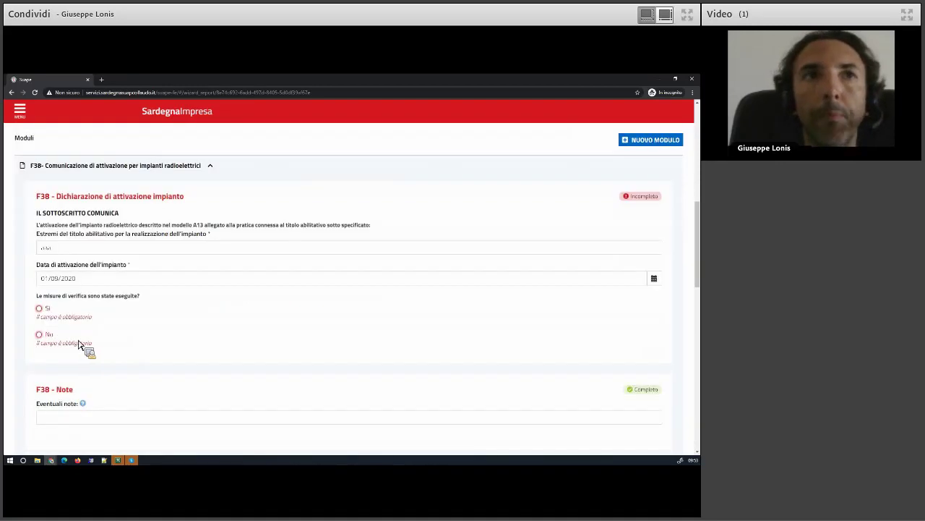
pyautogui.click(80, 345)
# Enter 'asasd' as the signature and save the F38 module
pyautogui.scroll(-2, 91, 347)
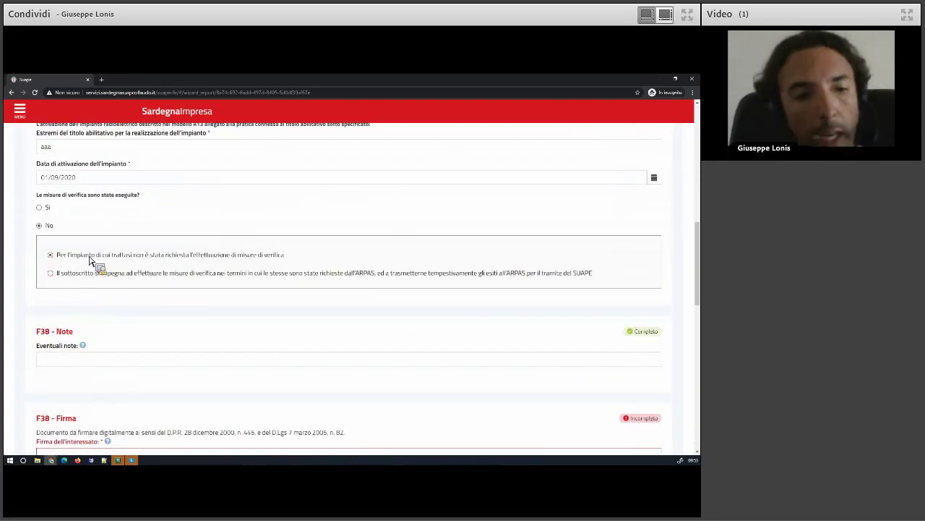
pyautogui.scroll(-2, 113, 324)
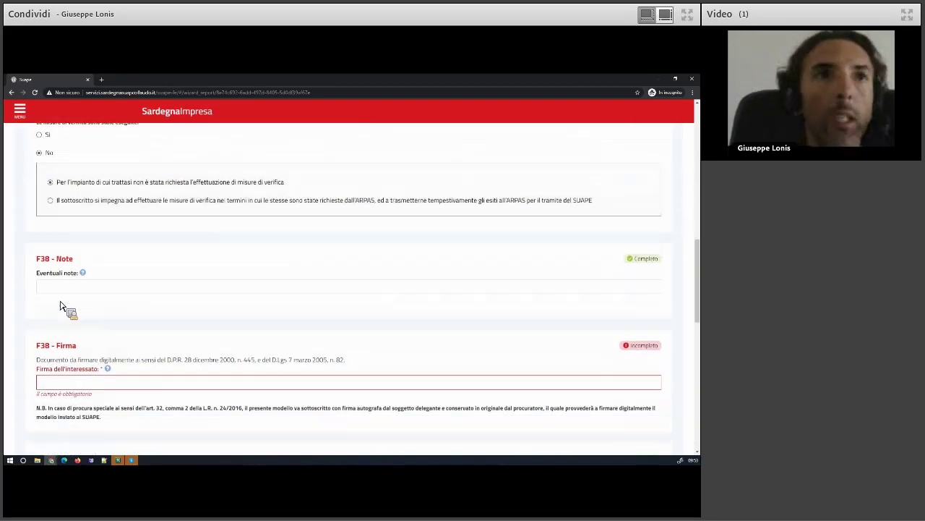
pyautogui.click(59, 386)
pyautogui.write('asasd')
pyautogui.scroll(-4, 120, 355)
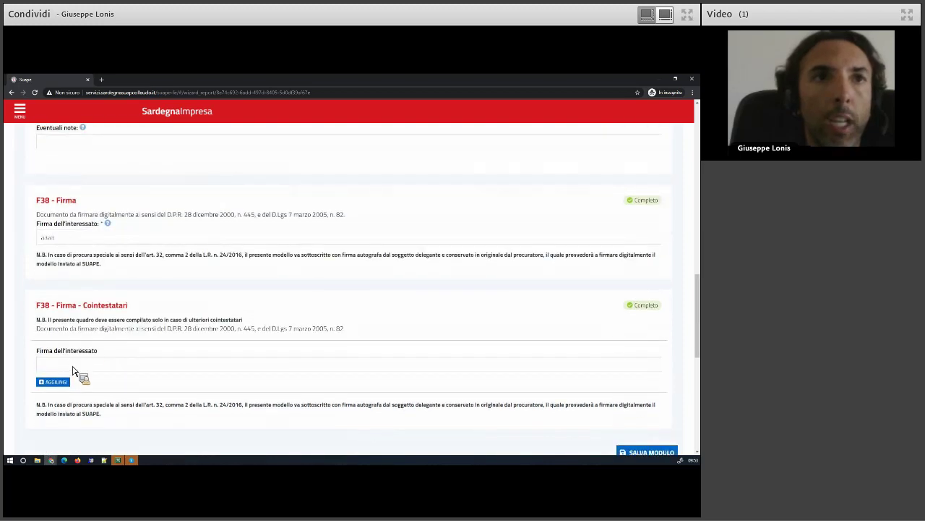
pyautogui.scroll(-2, 655, 410)
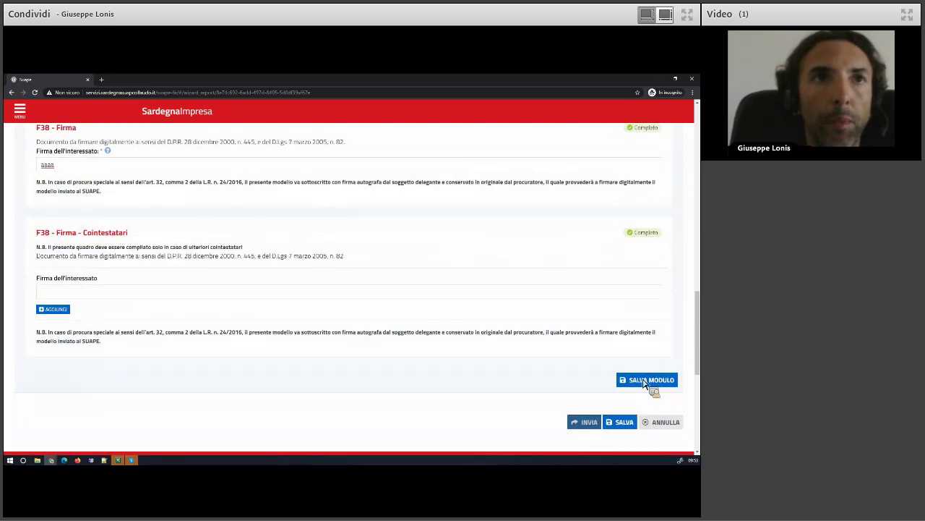
pyautogui.click(646, 381)
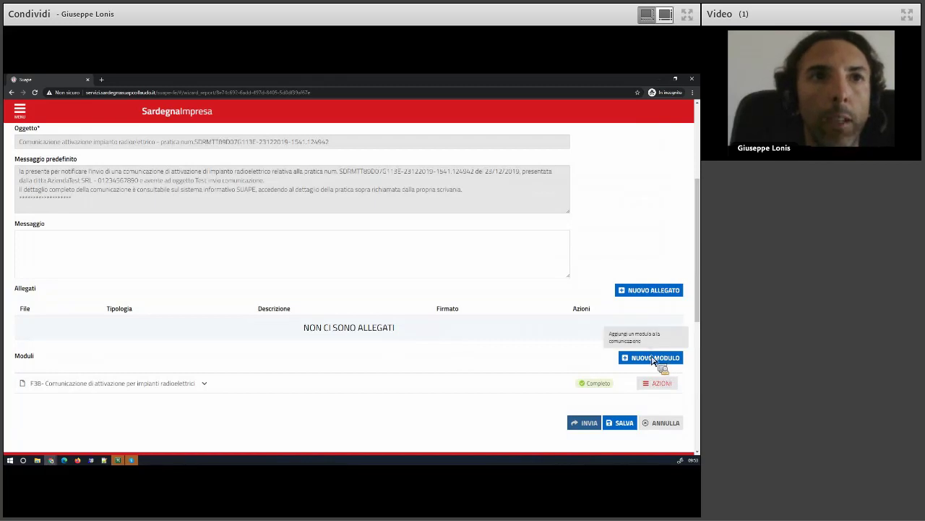
# Generate the F38 module's PDF as a new F38 attachment and review its actions
pyautogui.click(660, 384)
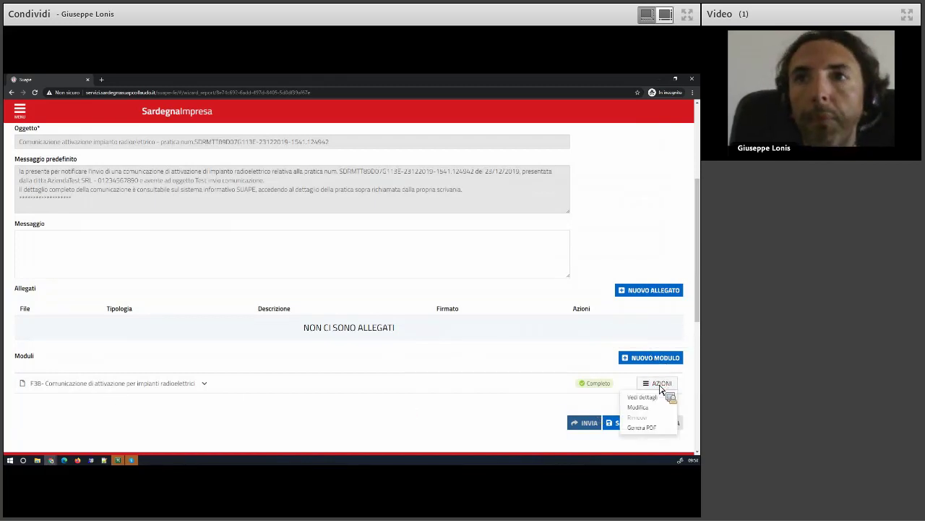
pyautogui.click(641, 427)
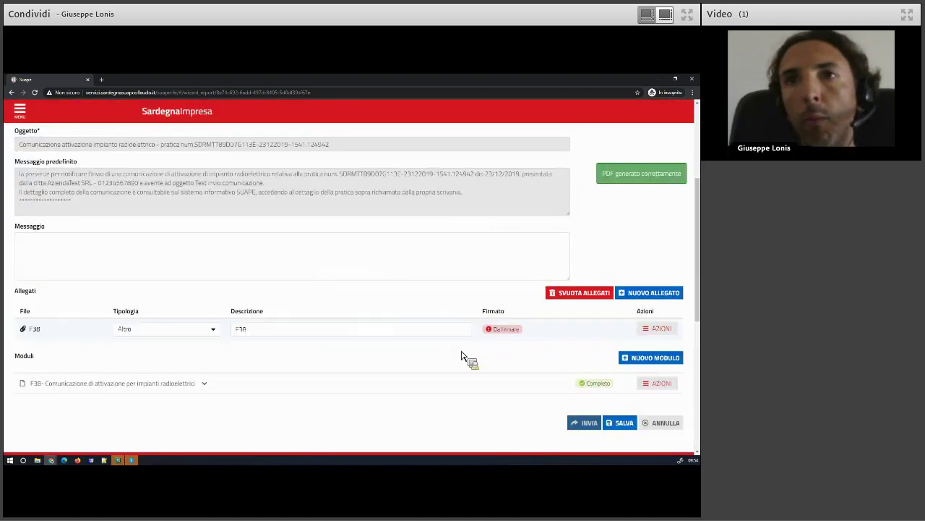
pyautogui.click(671, 330)
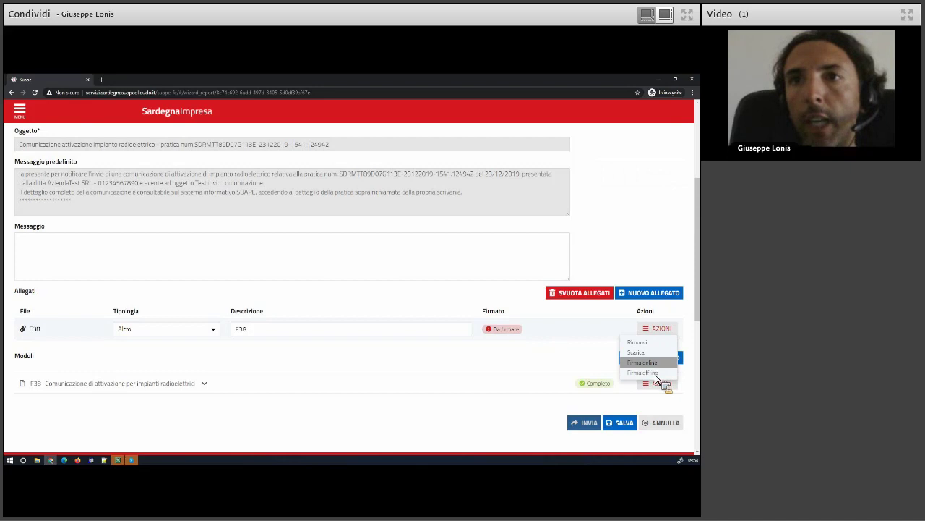
pyautogui.click(524, 317)
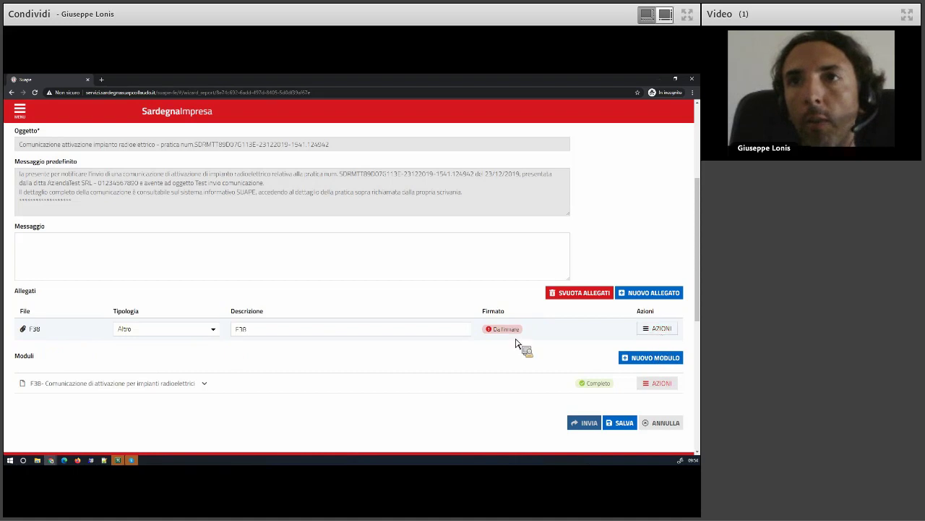
# Save the radio-equipment activation communication with its F38 attachment as a draft
pyautogui.doubleClick(32, 331)
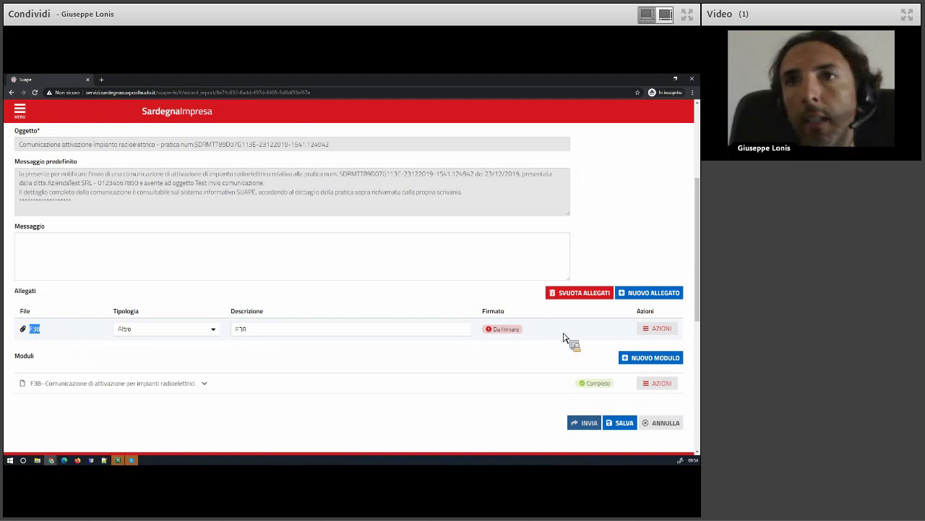
pyautogui.click(671, 330)
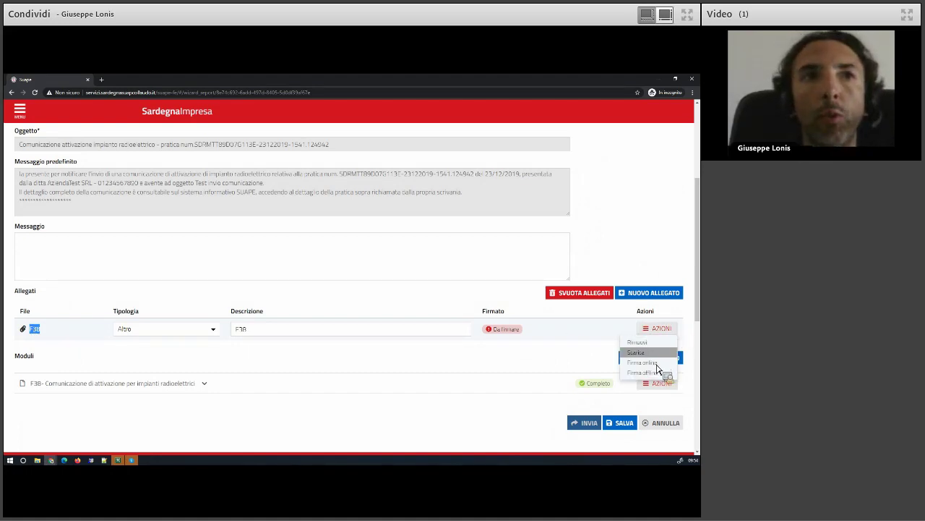
pyautogui.click(585, 333)
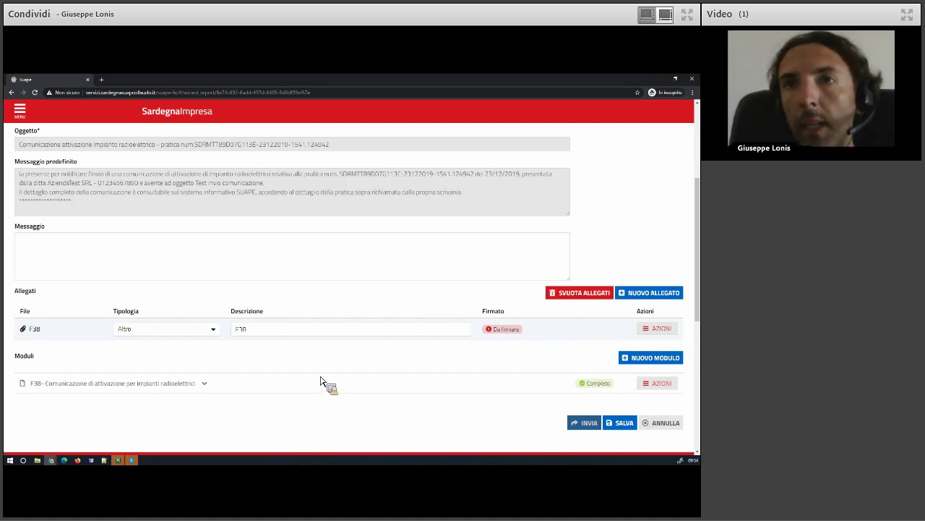
pyautogui.click(626, 425)
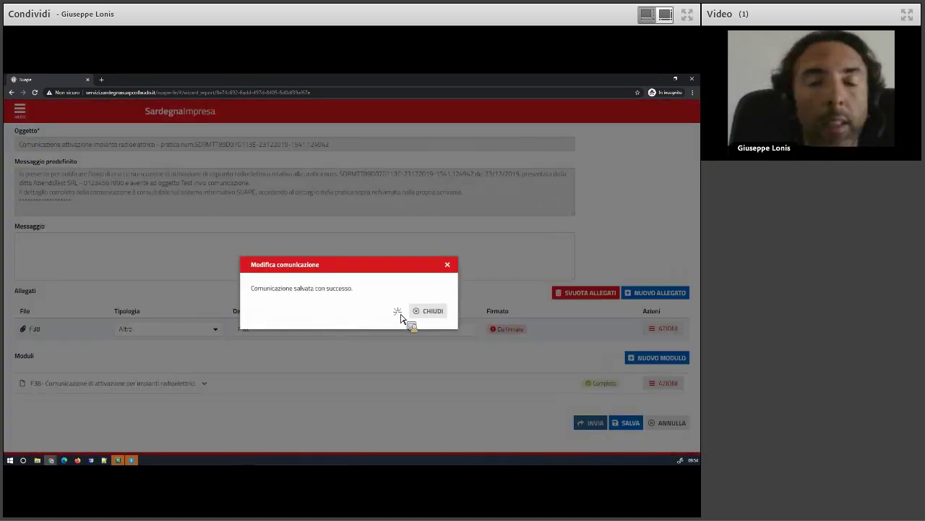
# Switch the role to Operatore struttura SUAPE for the XX Sportello di test desk
pyautogui.click(426, 309)
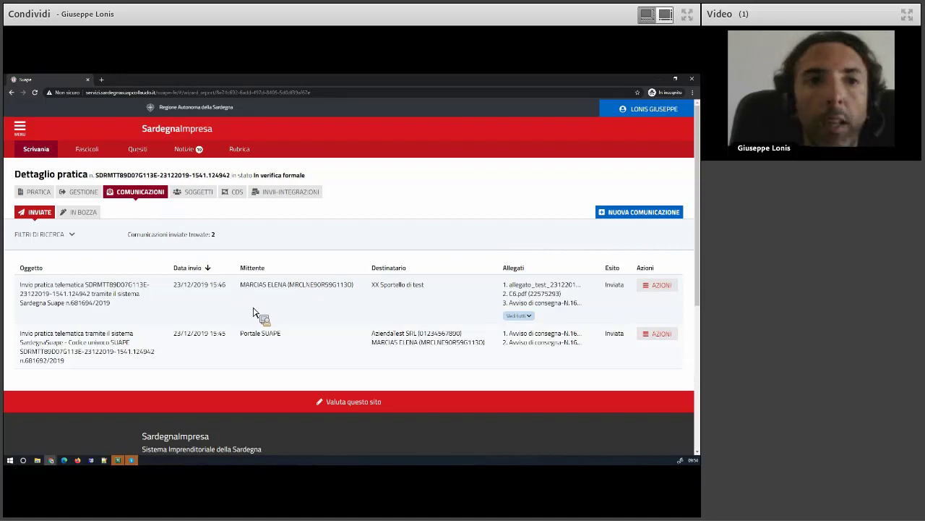
pyautogui.click(654, 110)
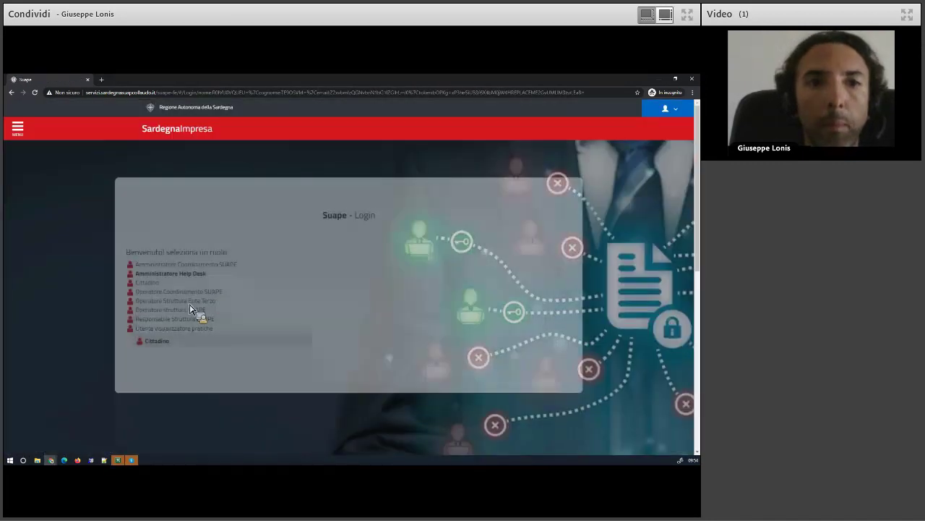
pyautogui.click(168, 309)
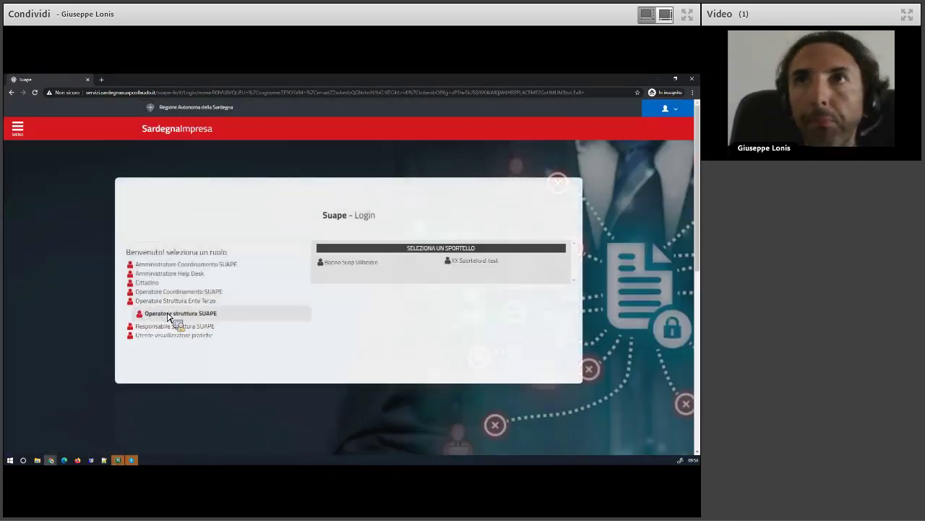
pyautogui.click(478, 264)
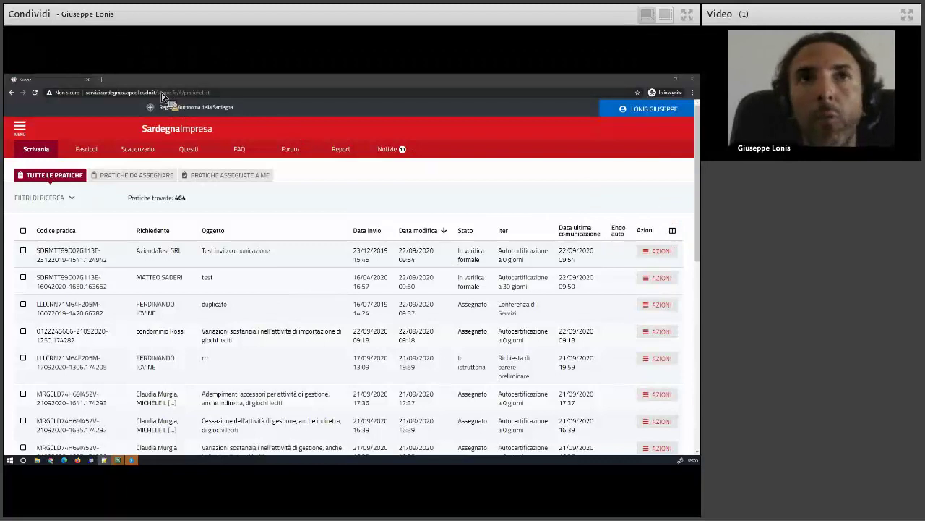
# Open the suape-bdu-web back-office address in a new browser tab
pyautogui.moveTo(188, 92); pyautogui.dragTo(99, 98)
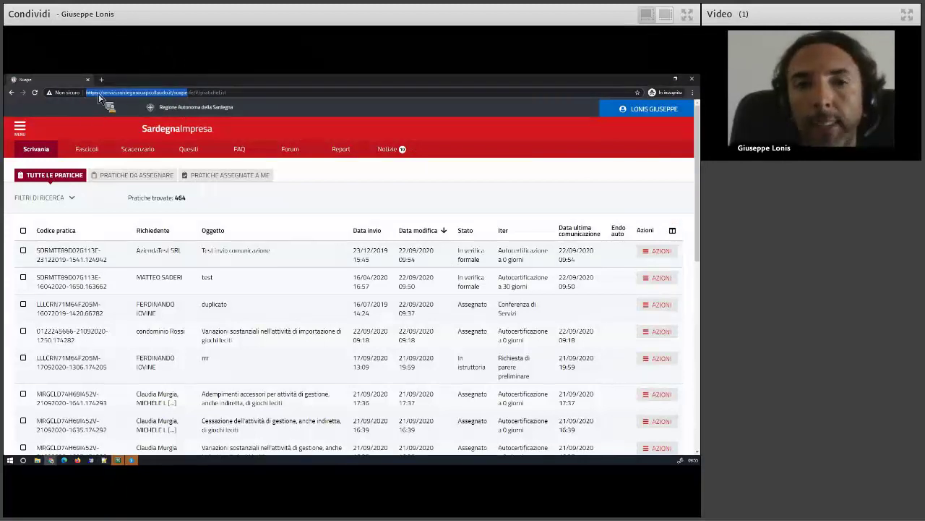
pyautogui.hotkey('ctrl', 'c')
pyautogui.hotkey('ctrl', 't')
pyautogui.hotkey('ctrl', 'v')
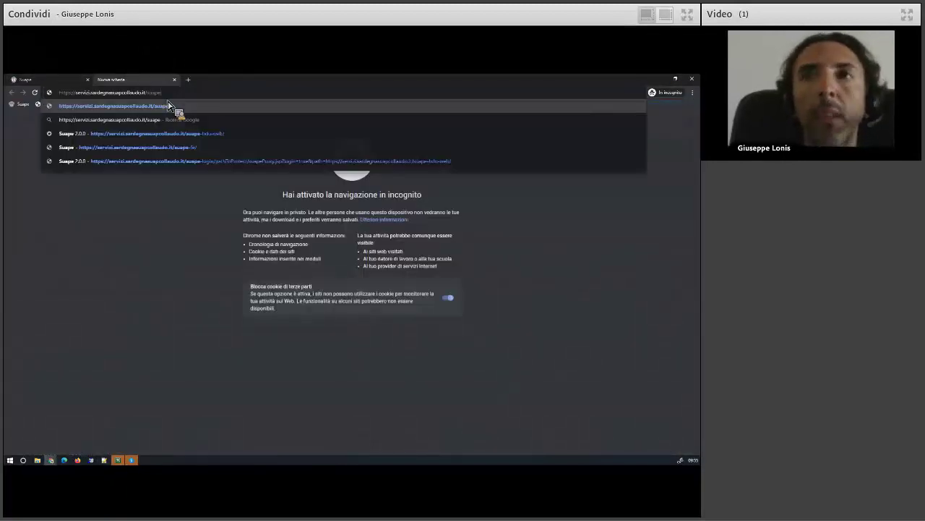
pyautogui.write('-')
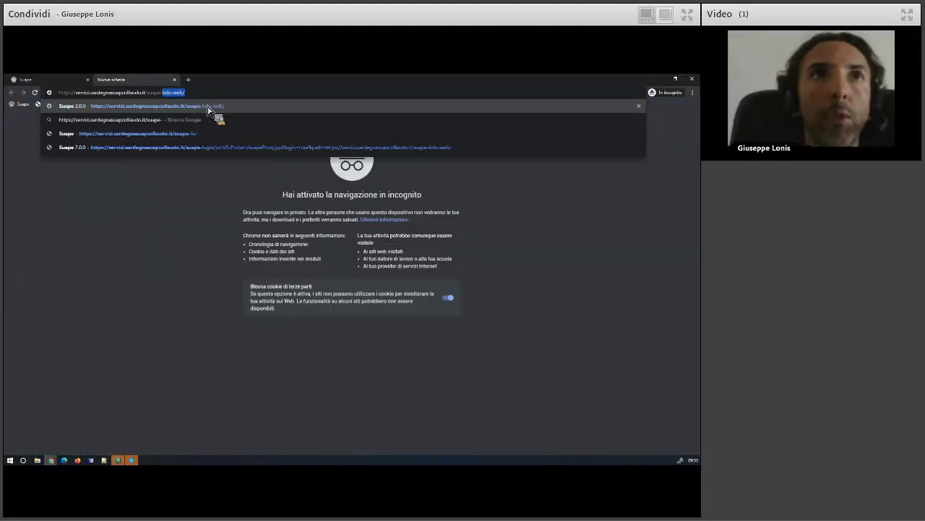
pyautogui.press('End')
pyautogui.click(209, 107)
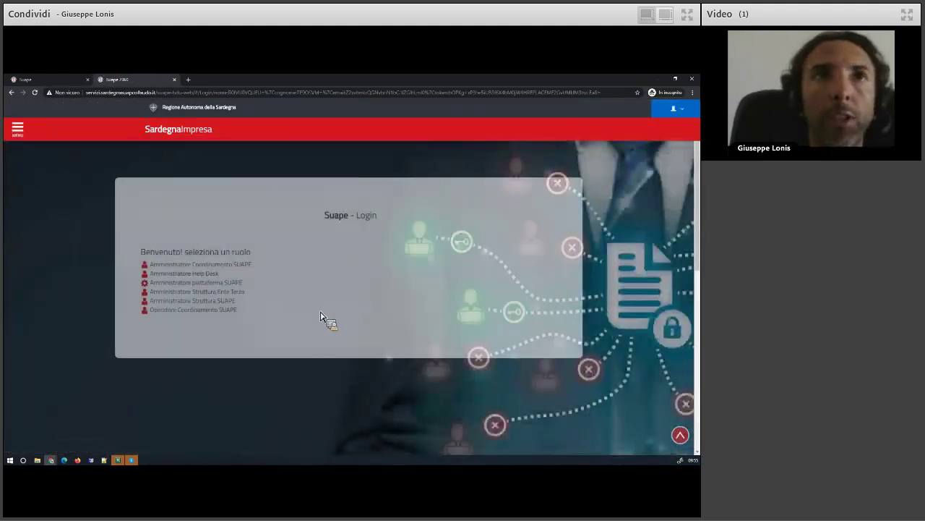
# Log in as Amministratore piattaforma SUAPE and open the user's record in Gestione Utenti
pyautogui.click(206, 284)
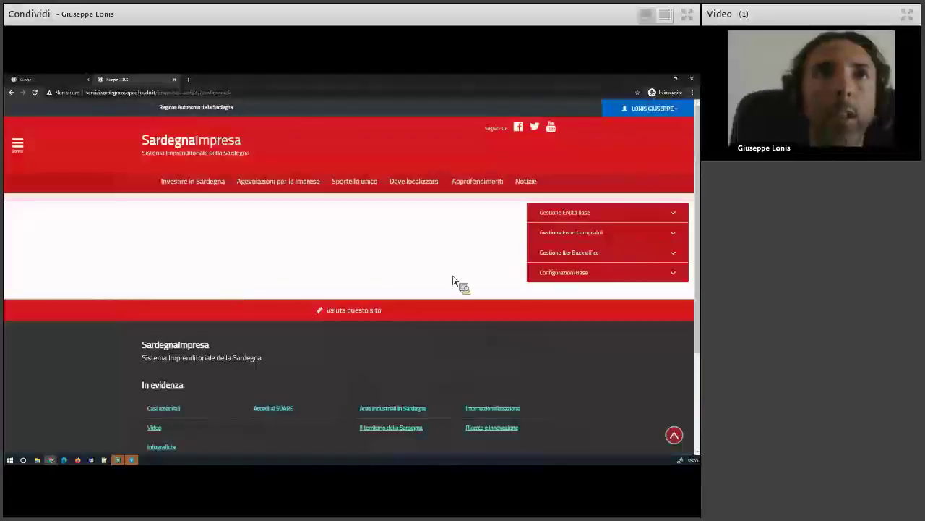
pyautogui.click(576, 214)
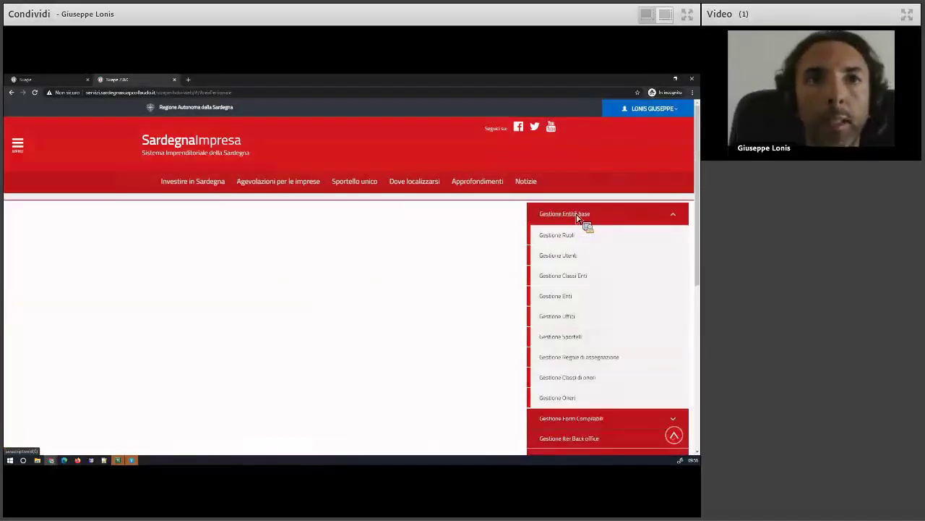
pyautogui.click(566, 257)
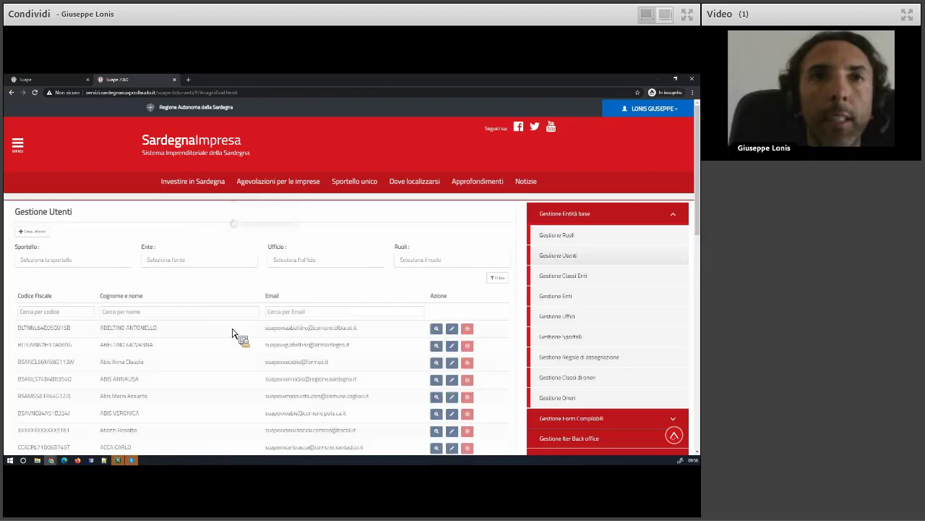
pyautogui.write('lonis')
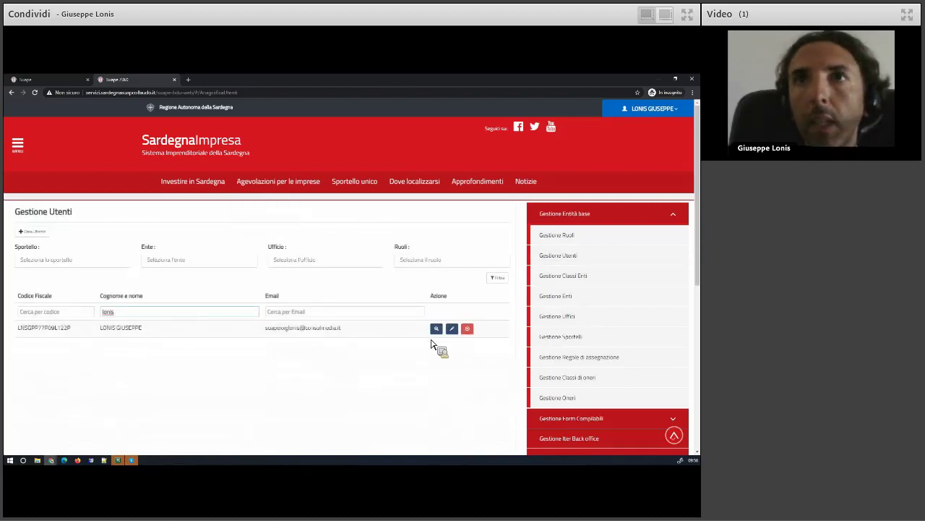
pyautogui.click(452, 329)
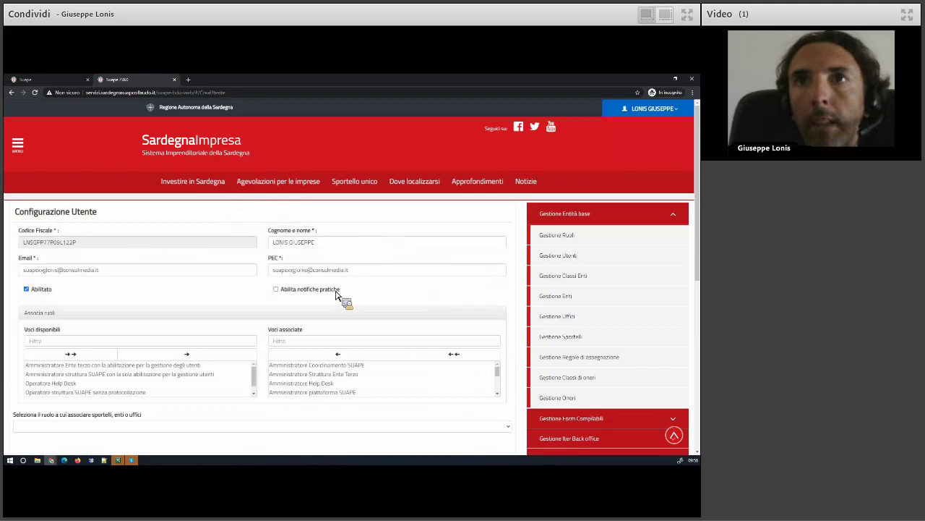
# Enable Abilita notifiche pratiche for the user and save the record
pyautogui.click(292, 292)
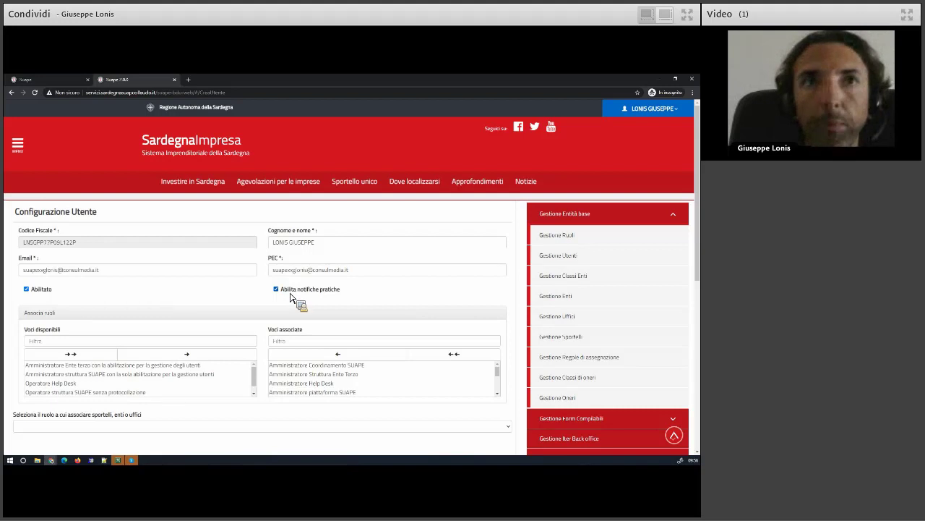
pyautogui.click(311, 293)
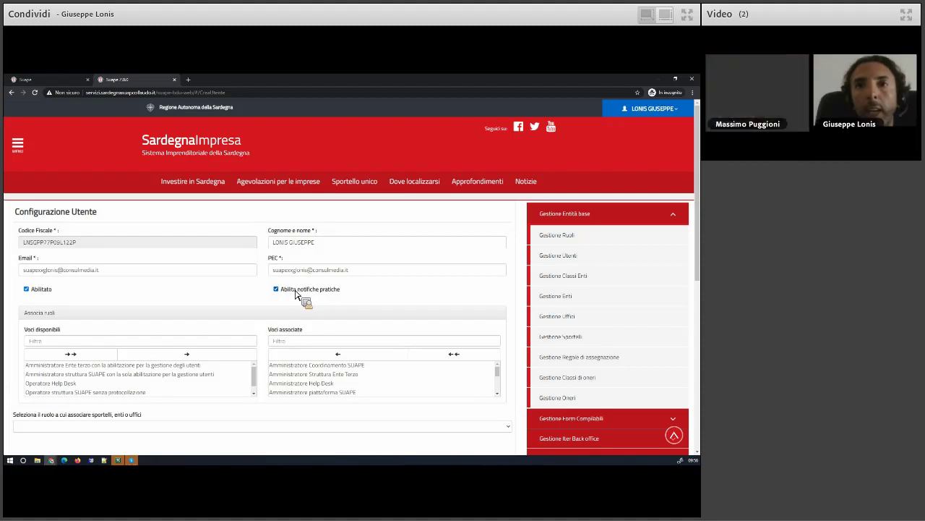
pyautogui.scroll(-3, 162, 352)
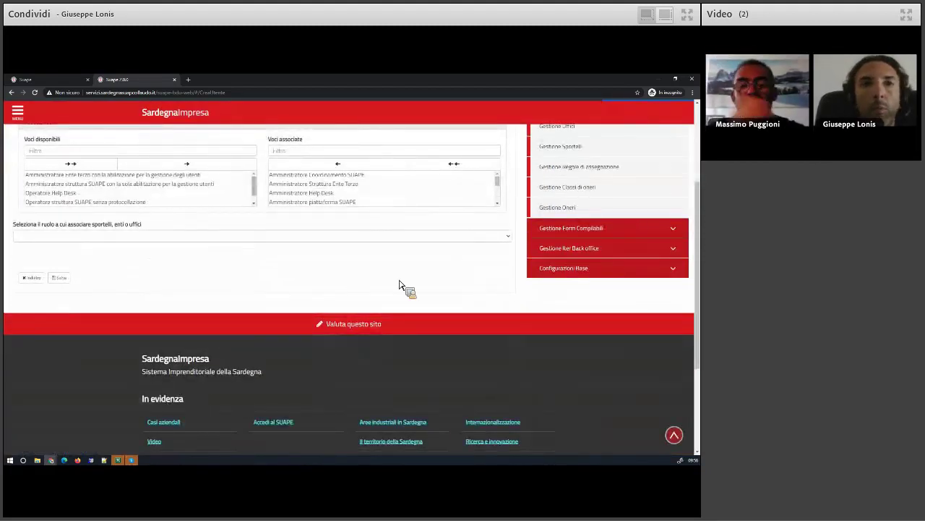
pyautogui.scroll(1, 399, 284)
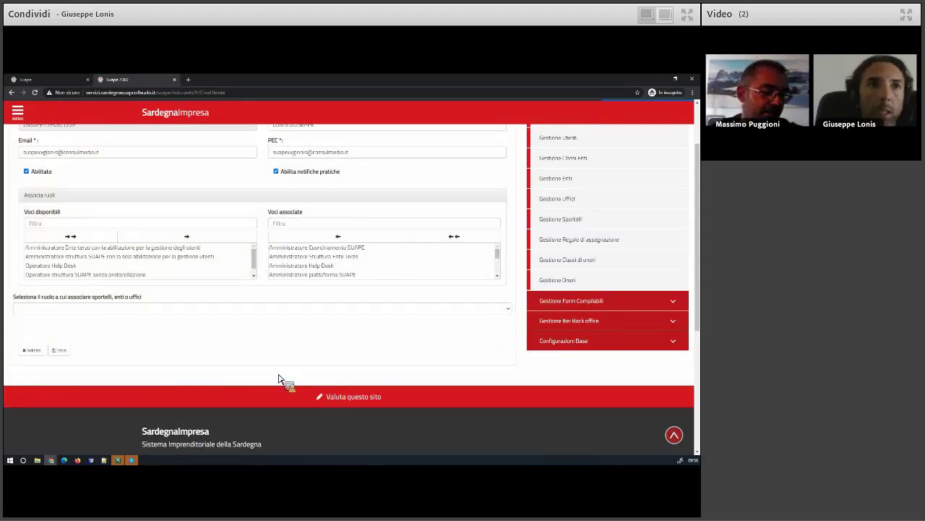
pyautogui.click(66, 350)
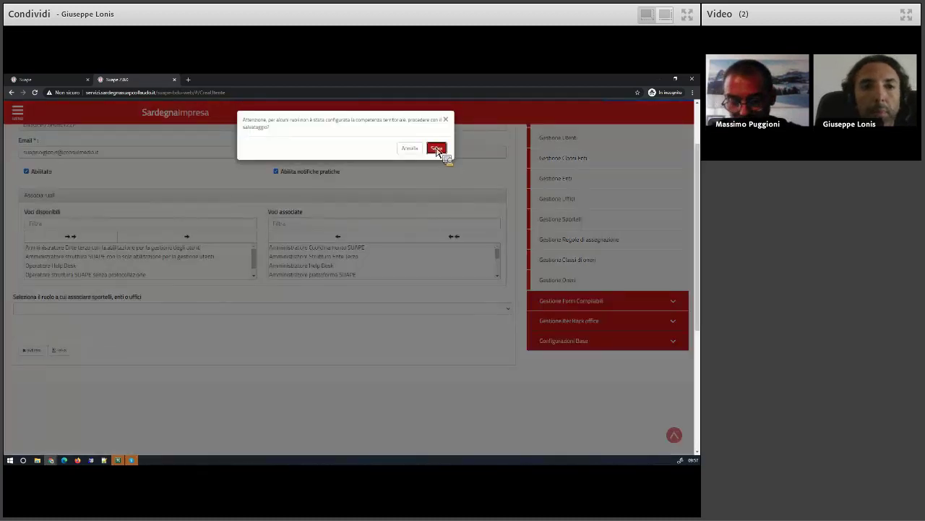
pyautogui.click(437, 149)
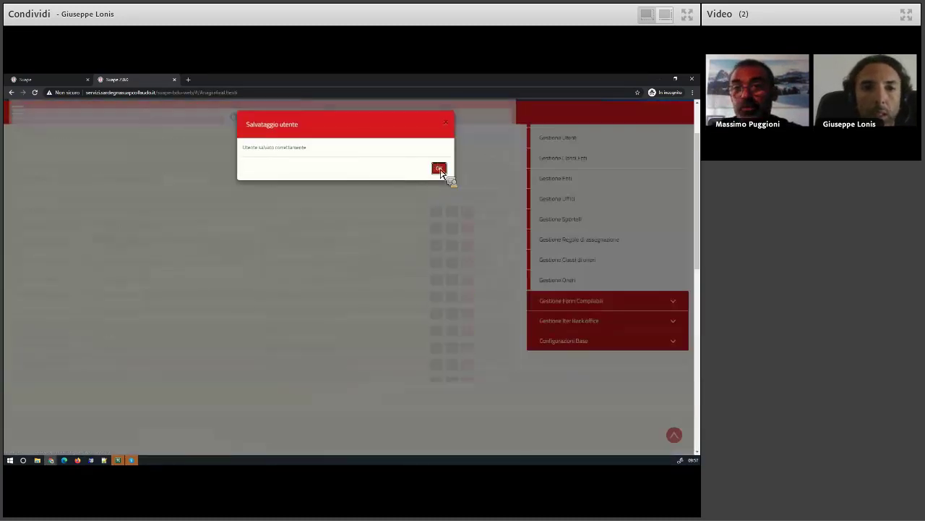
pyautogui.click(438, 169)
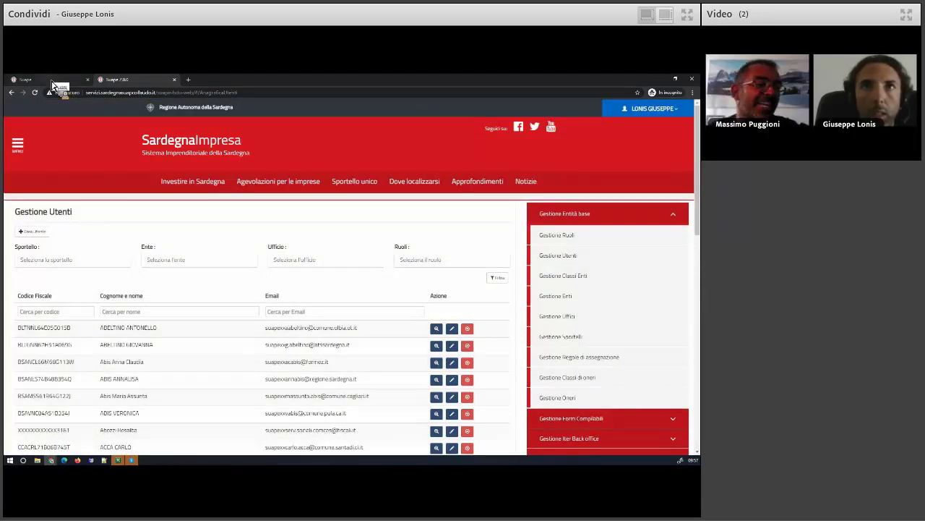
pyautogui.scroll(-5, 199, 361)
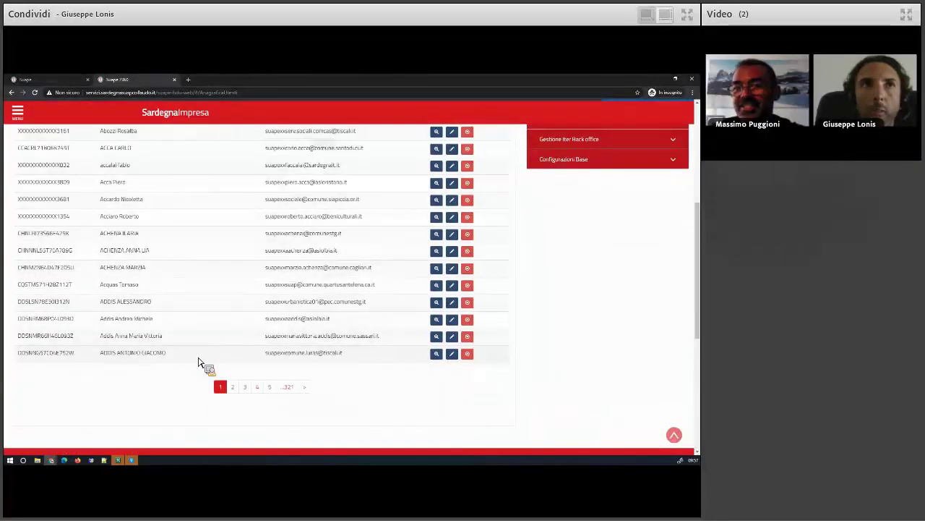
pyautogui.scroll(3, 126, 175)
pyautogui.click(51, 81)
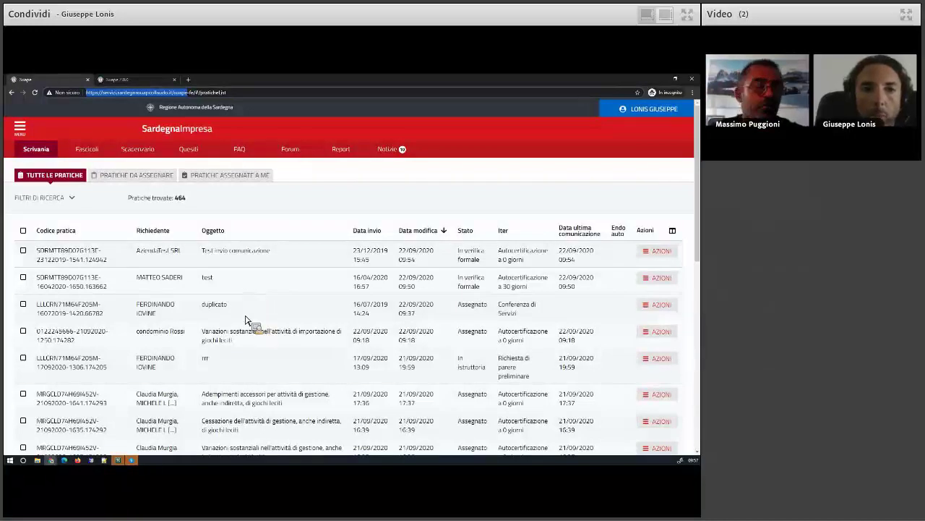
# Filter the Scrivania to the Pratiche da assegnare list, showing 122 practices
pyautogui.click(147, 183)
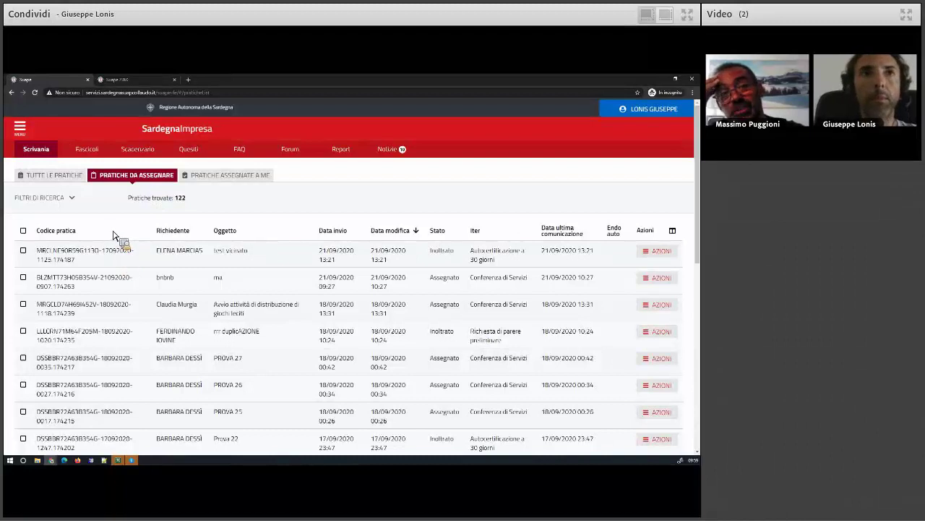
# Show all practices again and expand the search filters
pyautogui.click(661, 252)
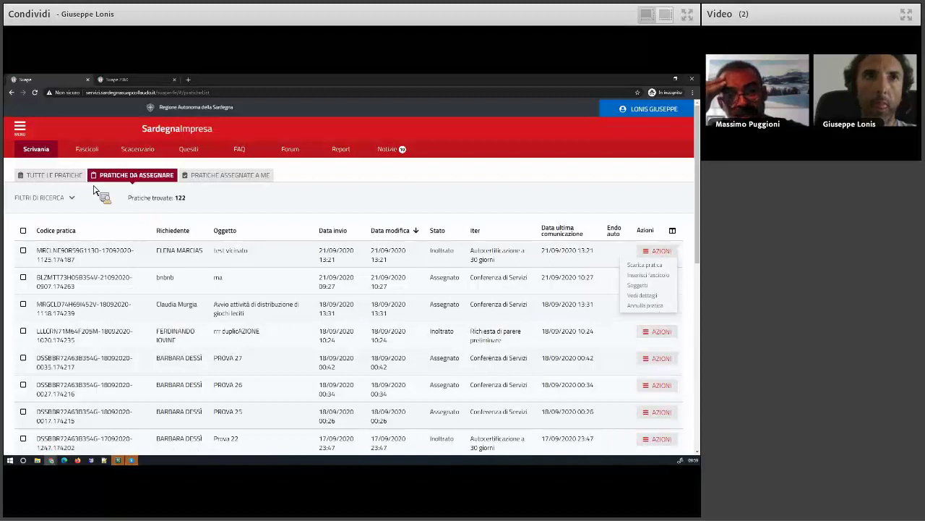
pyautogui.click(58, 176)
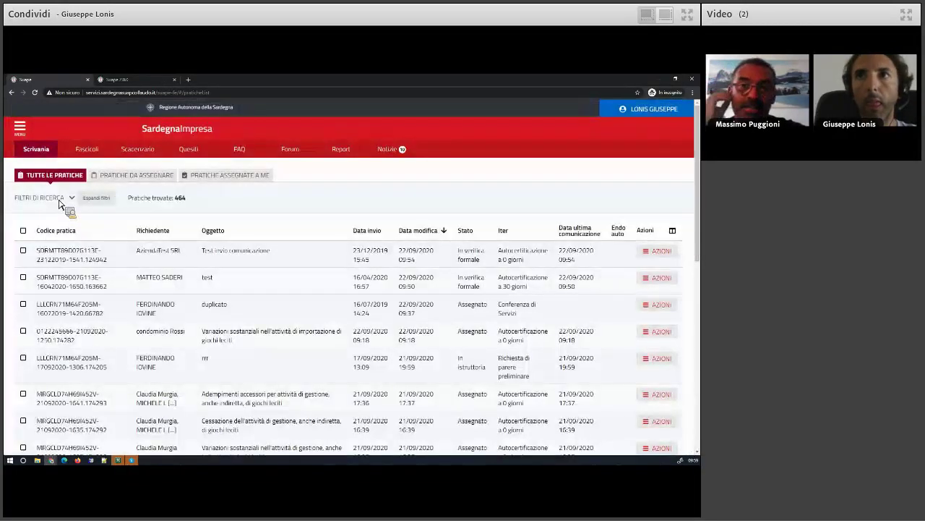
pyautogui.click(59, 199)
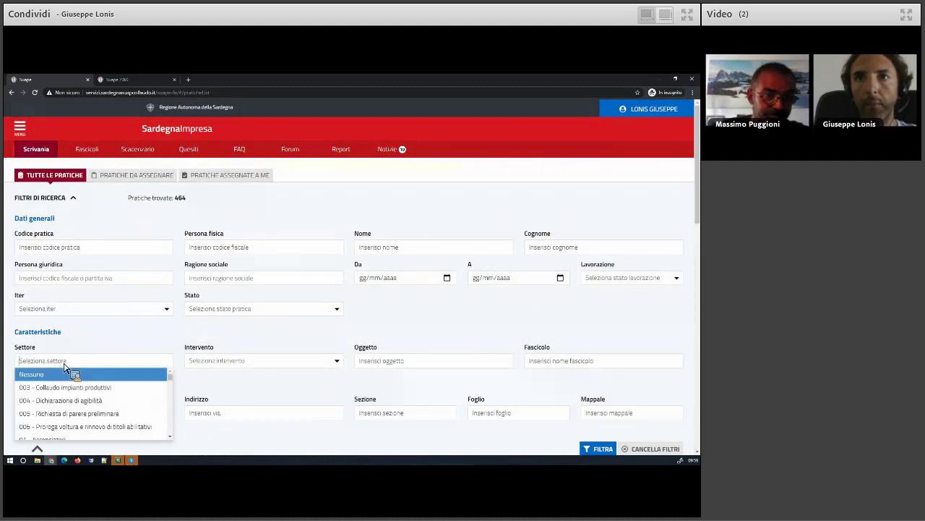
pyautogui.click(115, 315)
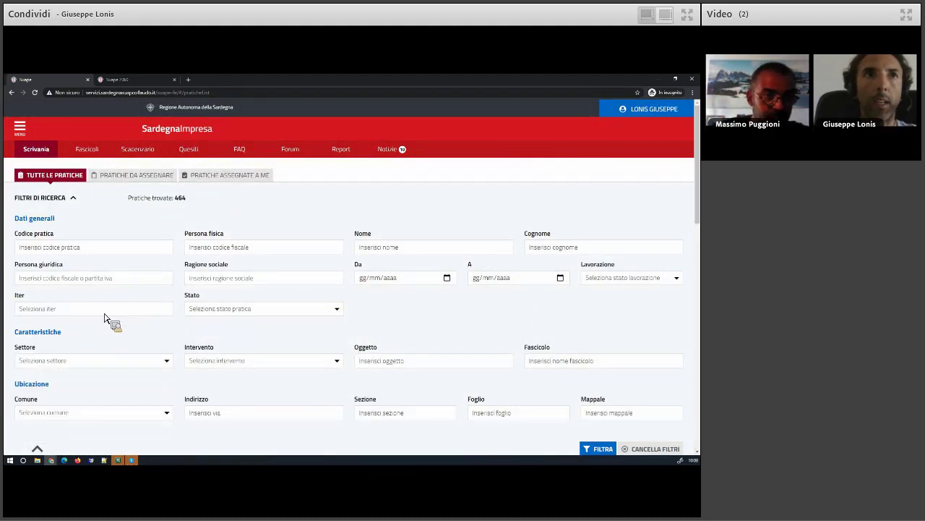
# Filter by Iter 'Autocertificazione a 0 giorni' and open the first practice's details
pyautogui.click(87, 312)
pyautogui.click(84, 336)
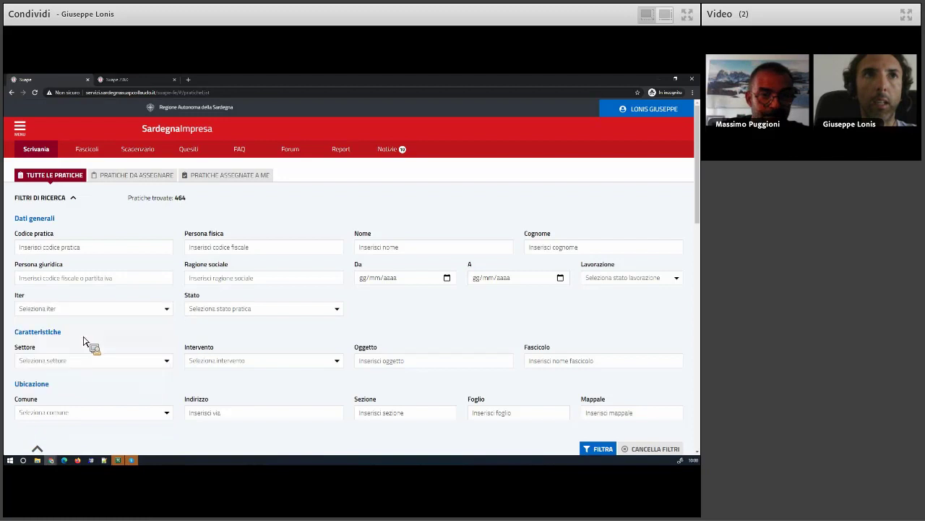
pyautogui.click(597, 449)
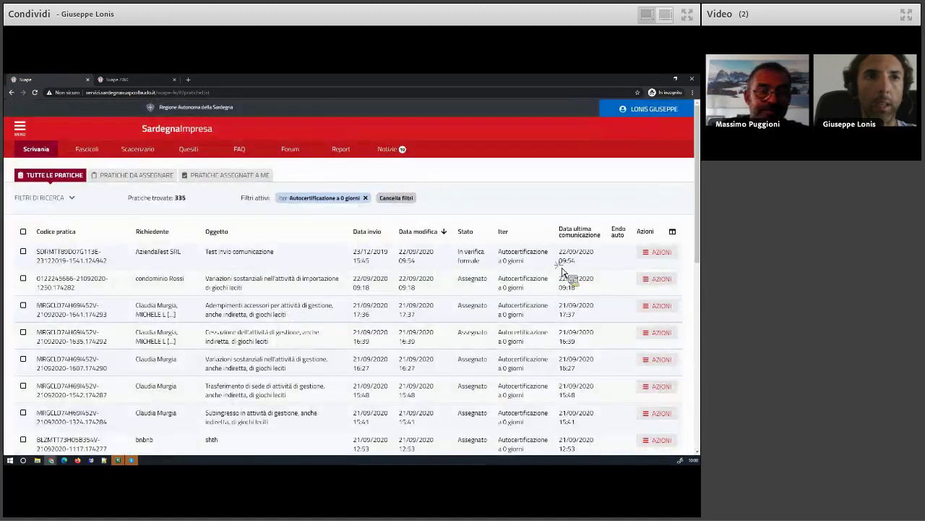
pyautogui.click(658, 252)
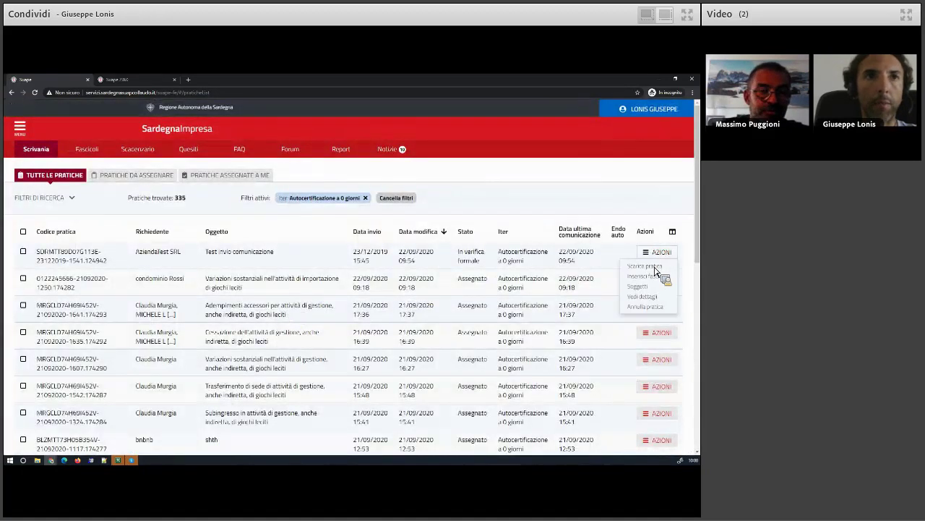
pyautogui.click(657, 296)
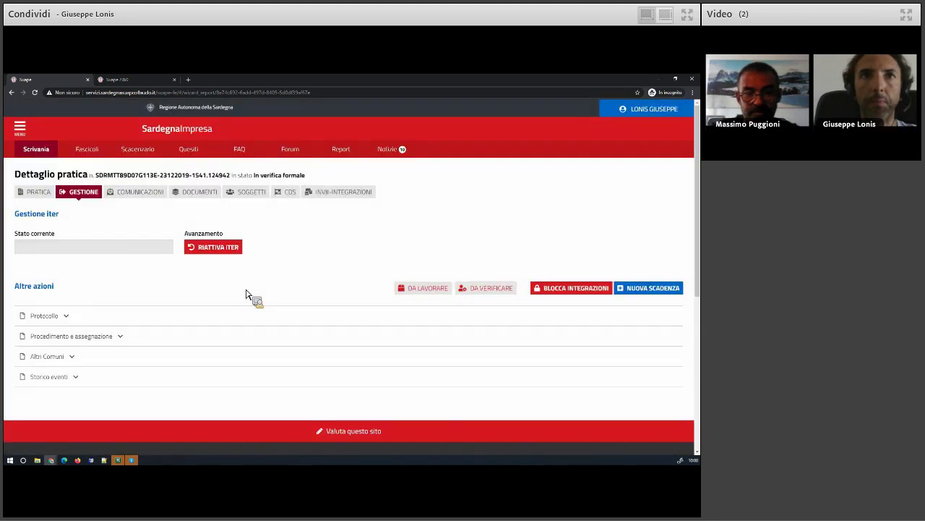
# Reactivate the practice's iter and assign the logged-in operator to it
pyautogui.click(213, 248)
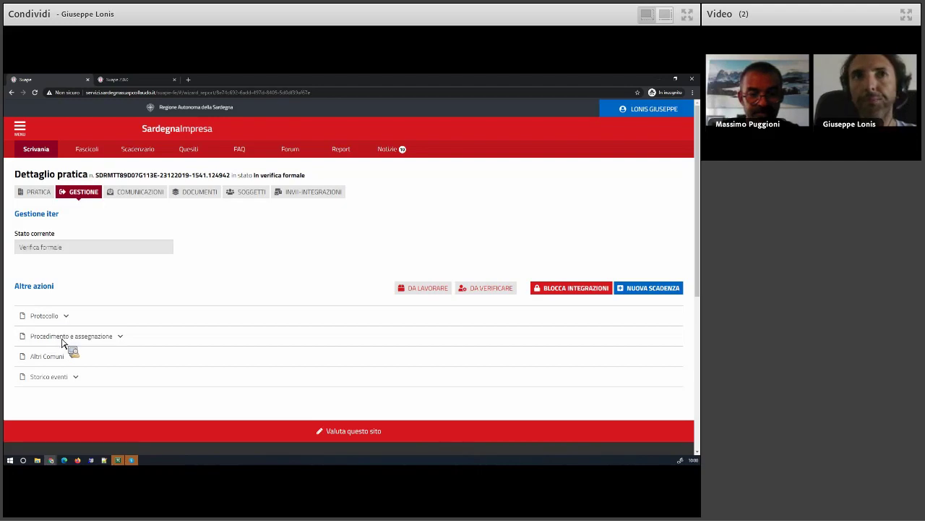
pyautogui.click(63, 339)
pyautogui.click(426, 402)
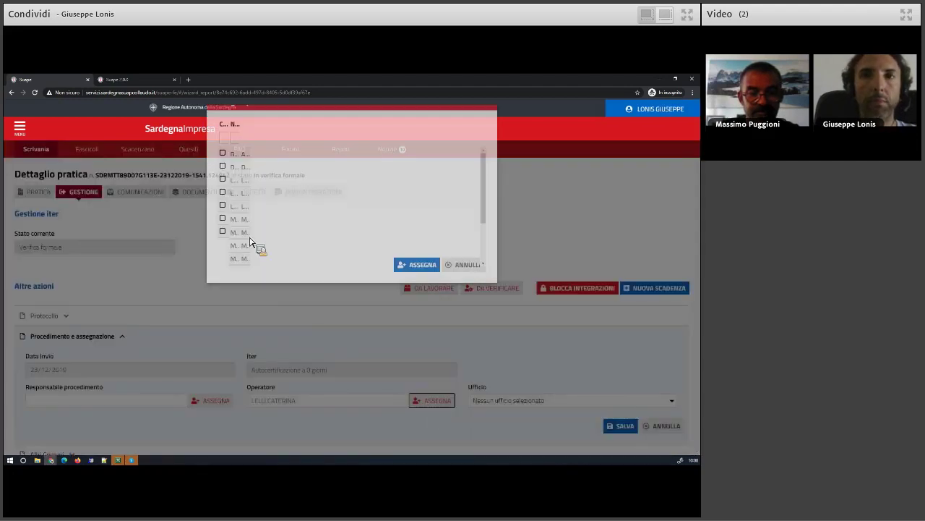
pyautogui.click(293, 253)
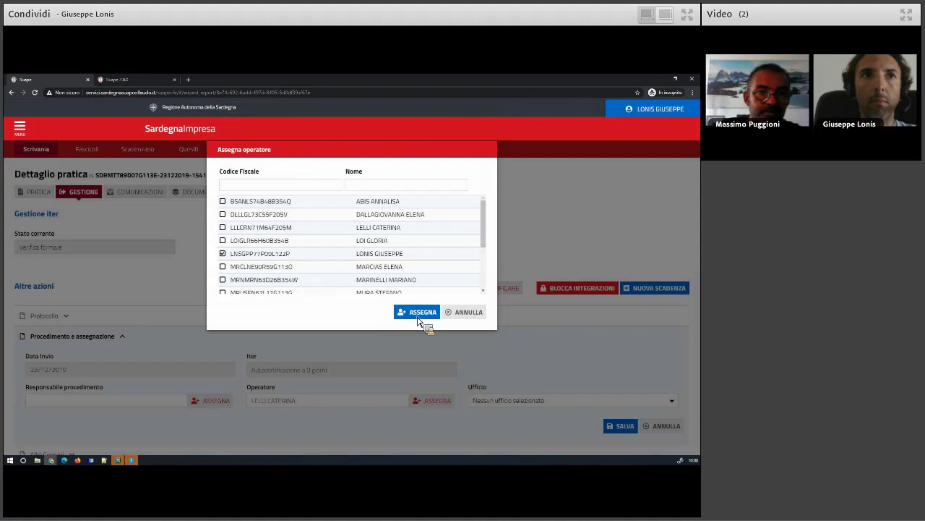
pyautogui.click(419, 312)
# Save and confirm the operator assignment, then advance the iter to Verifica enti
pyautogui.click(620, 427)
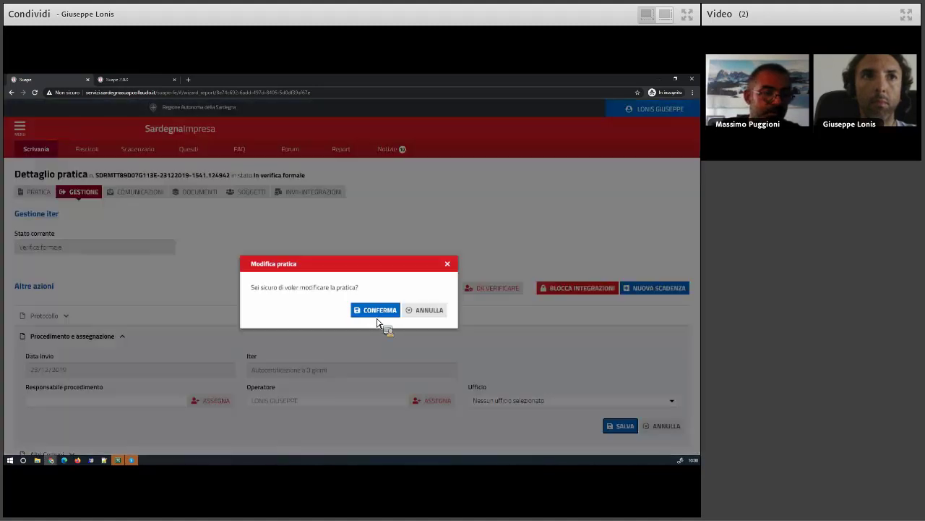
pyautogui.click(370, 310)
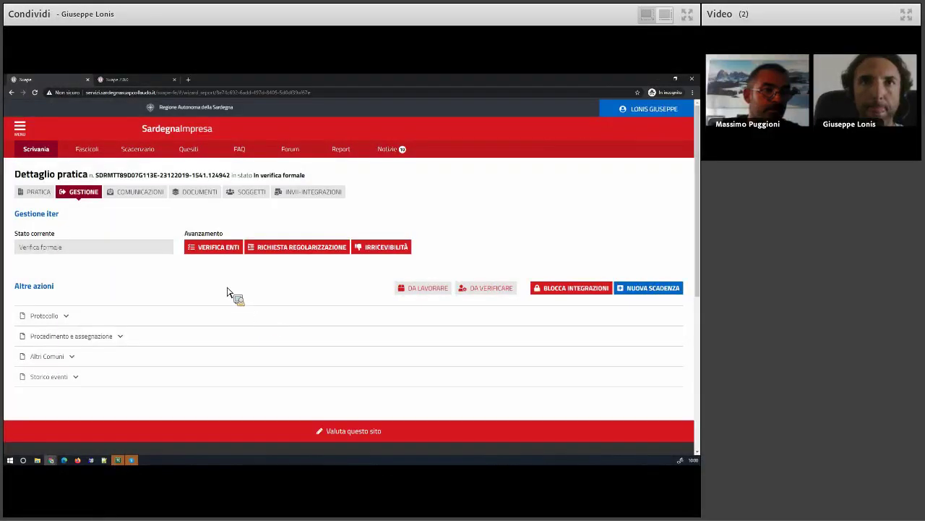
pyautogui.click(221, 250)
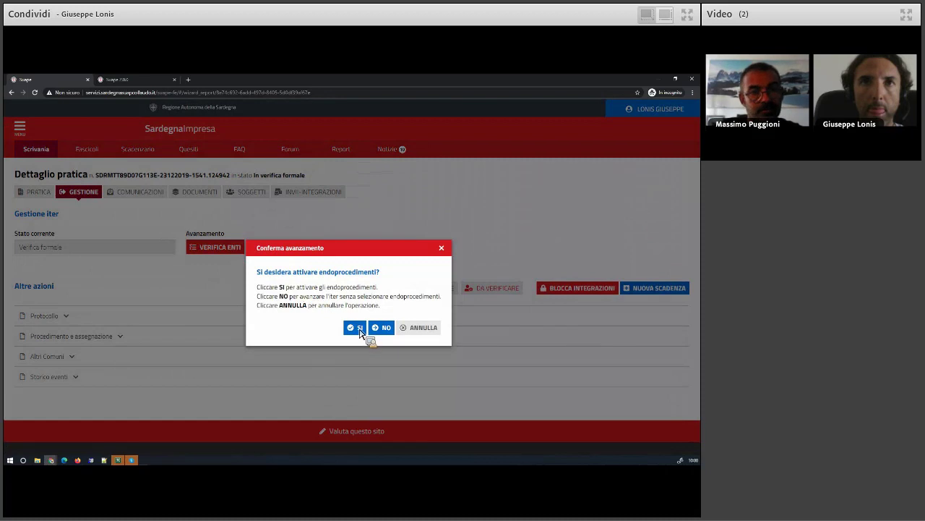
# Activate endoprocedimenti and link EP2554 and EP5839, saving and confirming the link
pyautogui.click(354, 327)
pyautogui.click(174, 213)
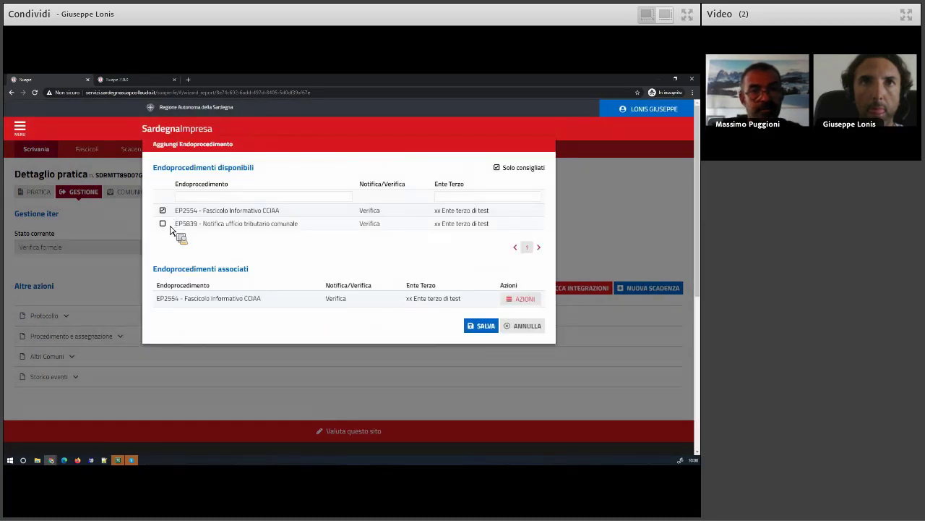
pyautogui.click(170, 224)
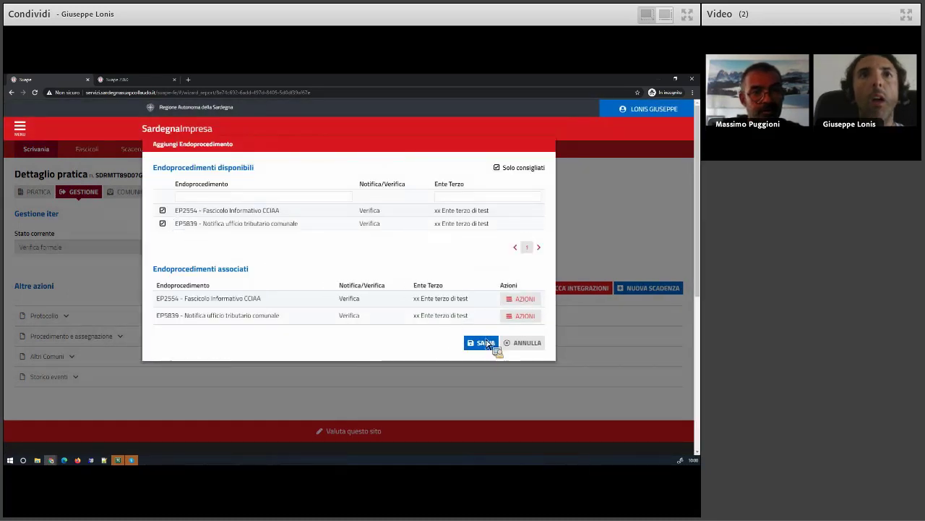
pyautogui.click(486, 345)
pyautogui.click(373, 317)
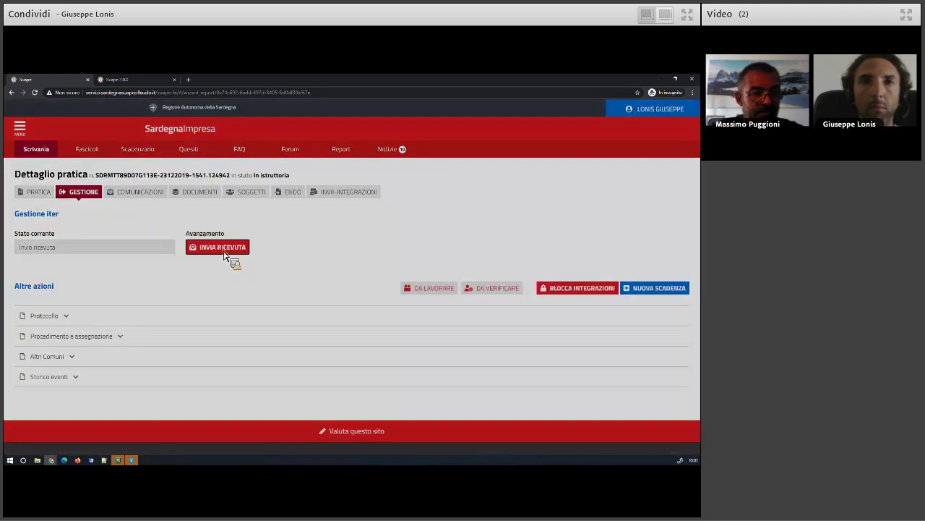
# Advance to Invio ricevuta and send the definitive receipt communication
pyautogui.click(226, 248)
pyautogui.click(413, 327)
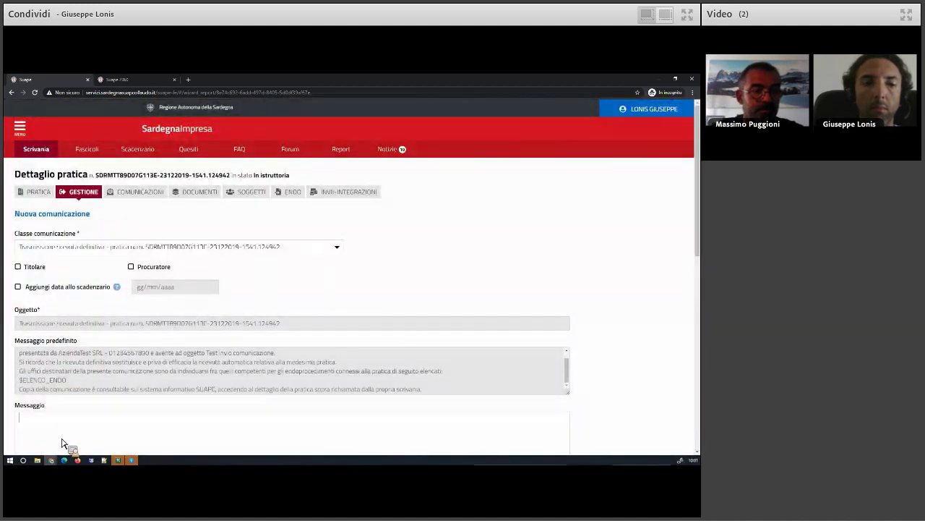
pyautogui.scroll(-2, 119, 403)
pyautogui.scroll(-2, 626, 353)
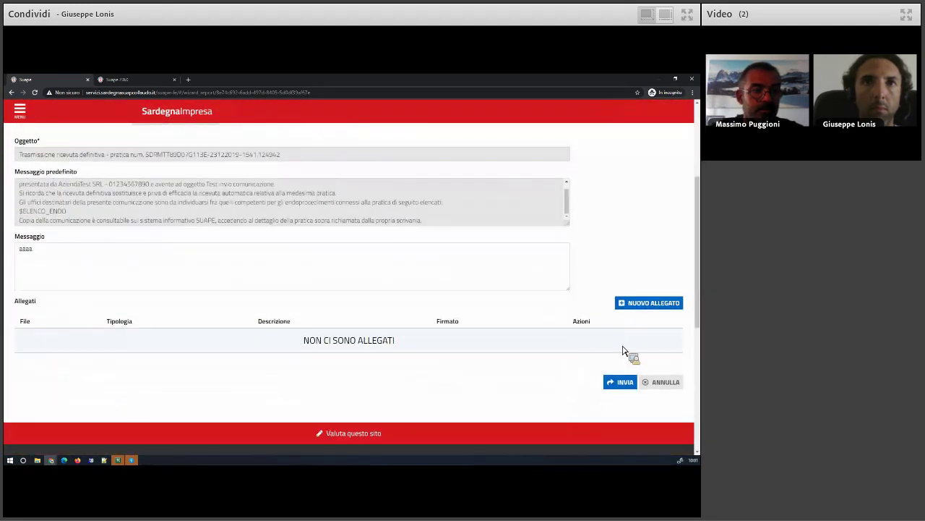
pyautogui.click(623, 334)
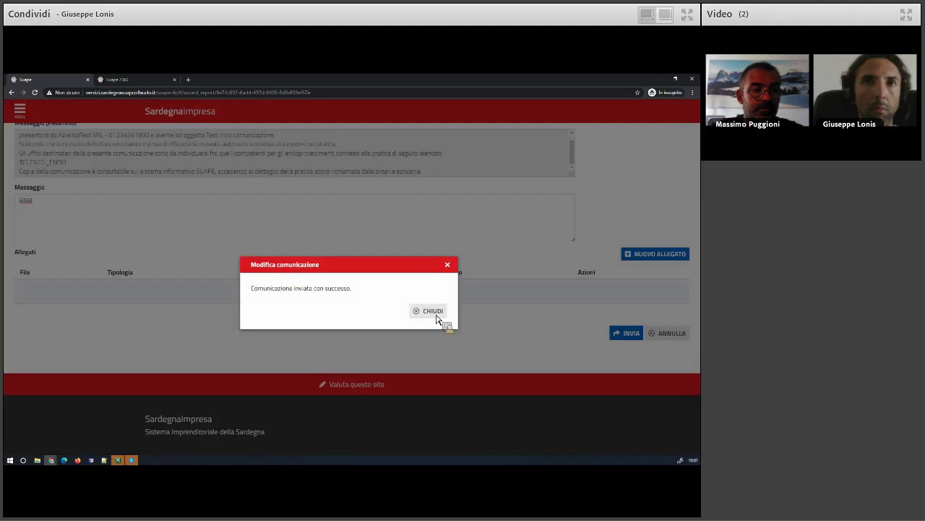
pyautogui.click(434, 311)
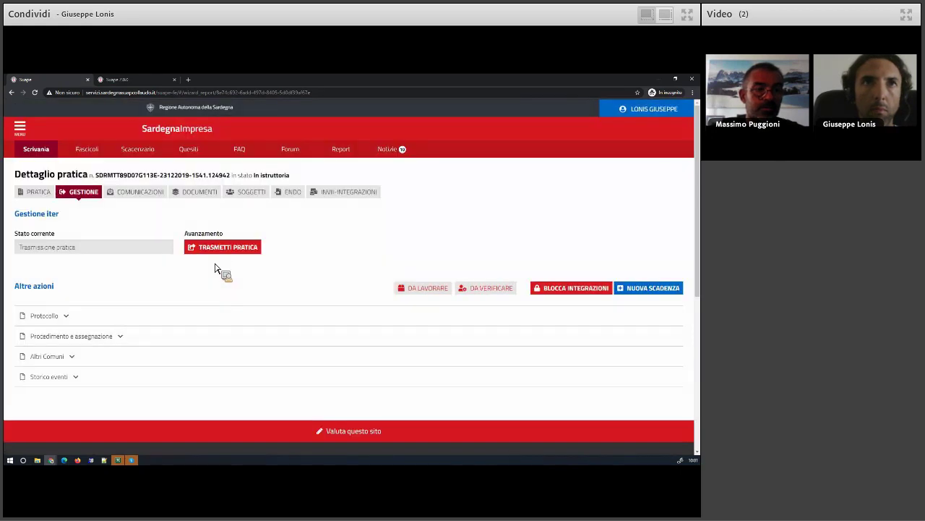
# Start transmitting the practice and move all endoprocedimenti to the selected list
pyautogui.click(221, 250)
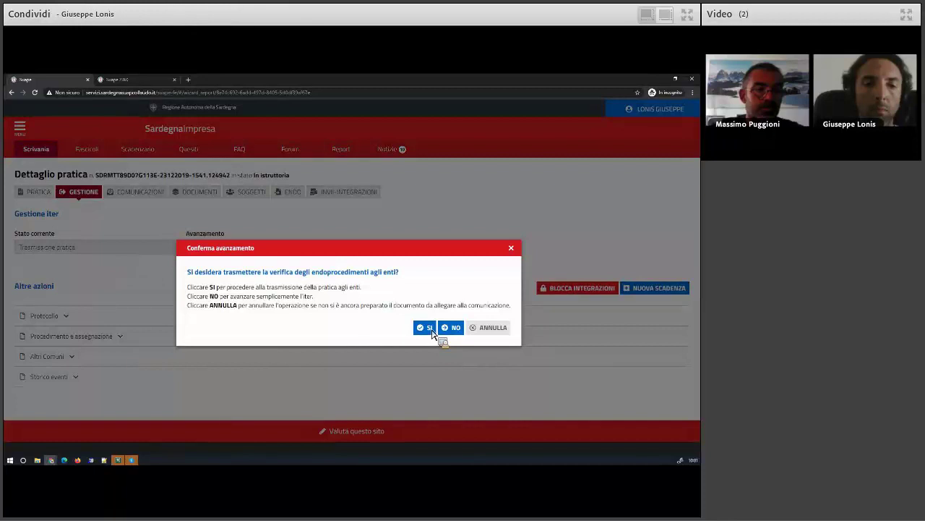
pyautogui.click(431, 330)
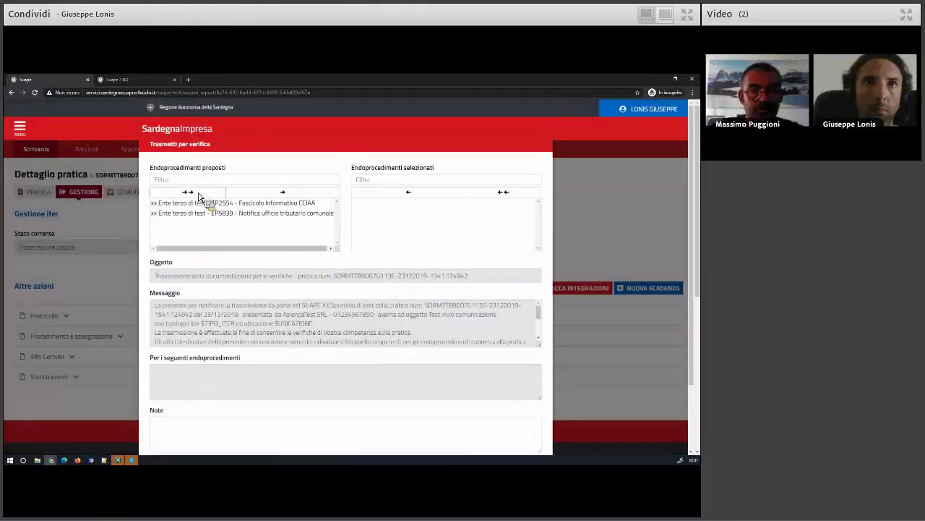
pyautogui.click(199, 195)
pyautogui.scroll(-3, 361, 325)
pyautogui.scroll(-2, 216, 416)
# Add the note 'wwwww' and send the practice to the bodies for verification
pyautogui.click(215, 365)
pyautogui.write('wwwww')
pyautogui.click(481, 426)
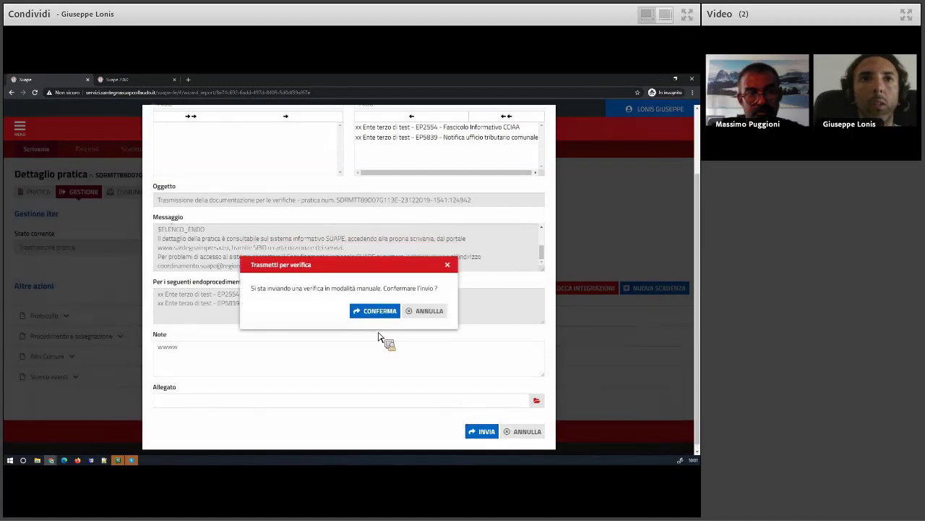
pyautogui.click(379, 314)
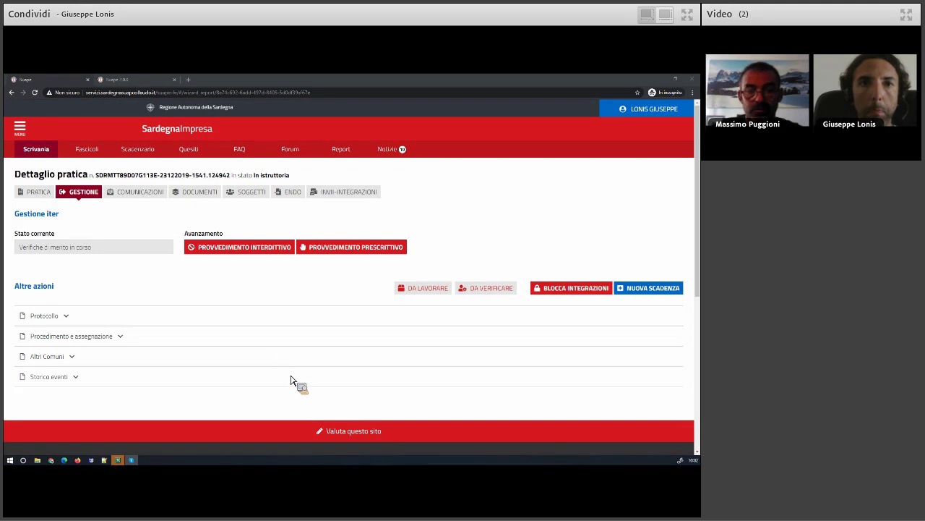
pyautogui.click(338, 250)
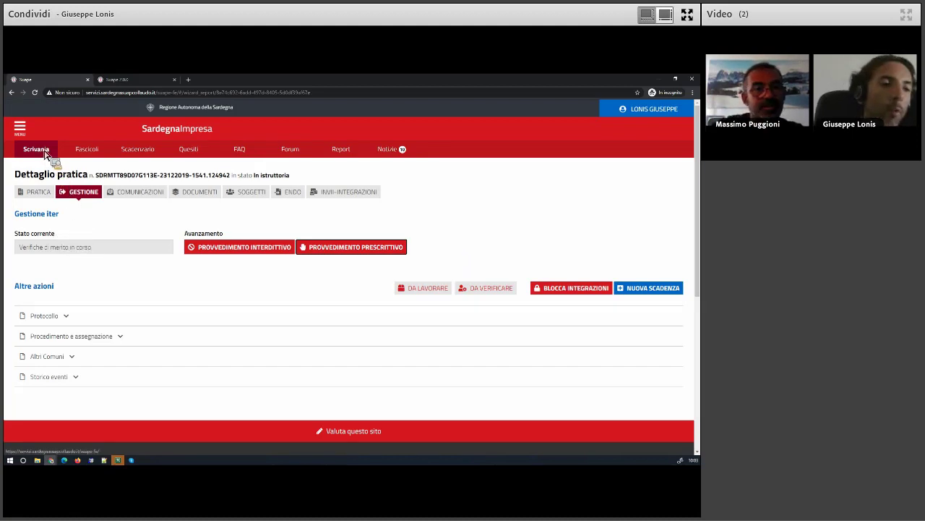
# Log out of the operator account and log back in with the Cittadino role
pyautogui.click(651, 109)
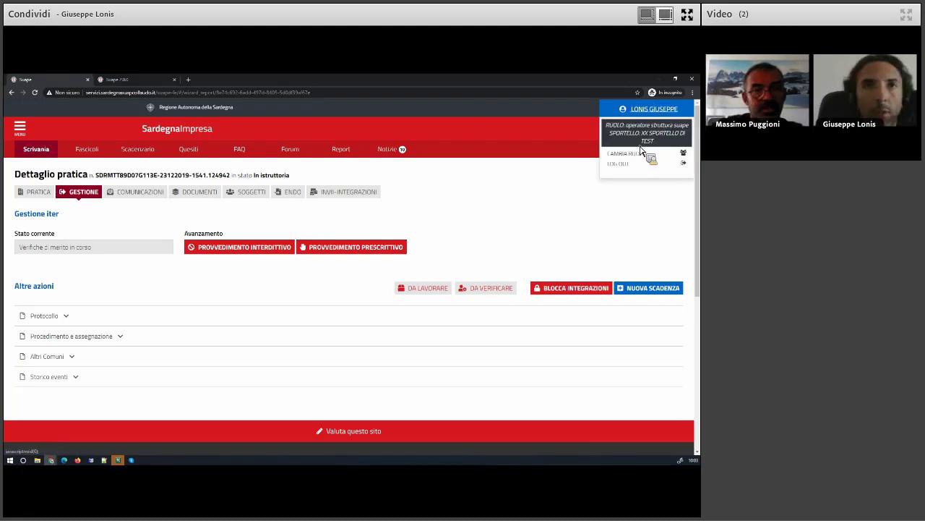
pyautogui.click(614, 164)
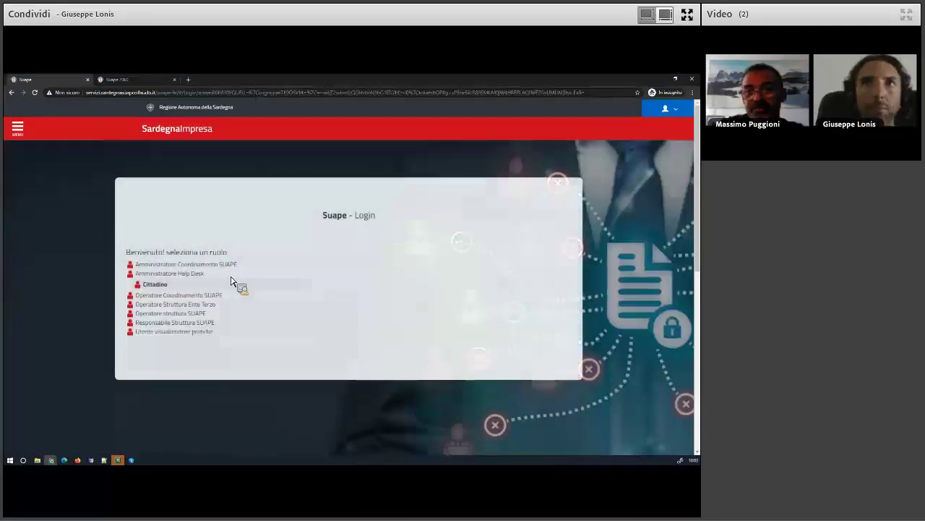
pyautogui.click(232, 282)
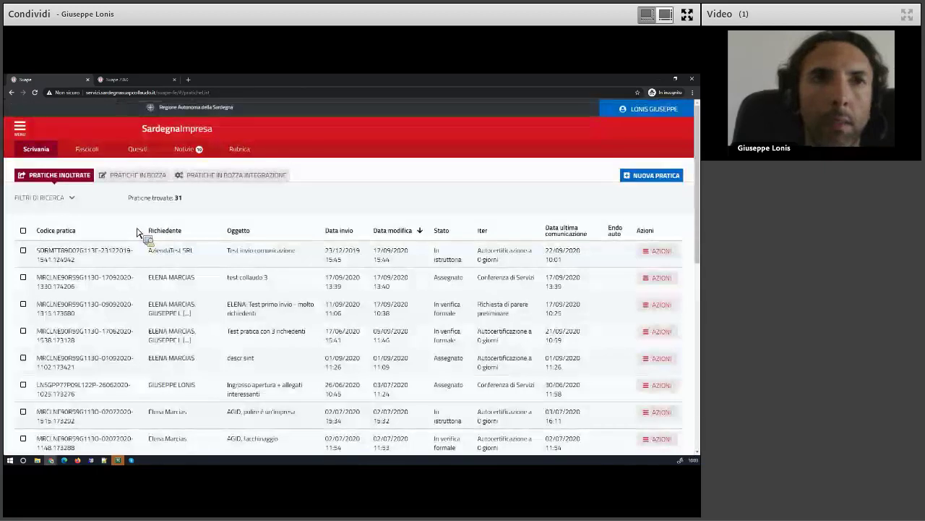
# Start a new practice and choose XX Ente di test 1 as the comune
pyautogui.click(664, 177)
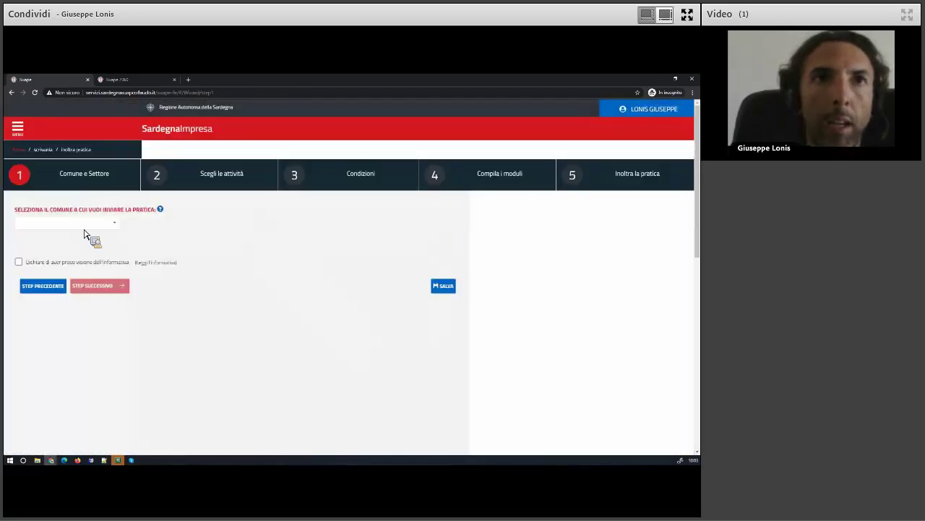
pyautogui.click(90, 227)
pyautogui.moveTo(121, 246); pyautogui.dragTo(128, 310)
pyautogui.click(69, 286)
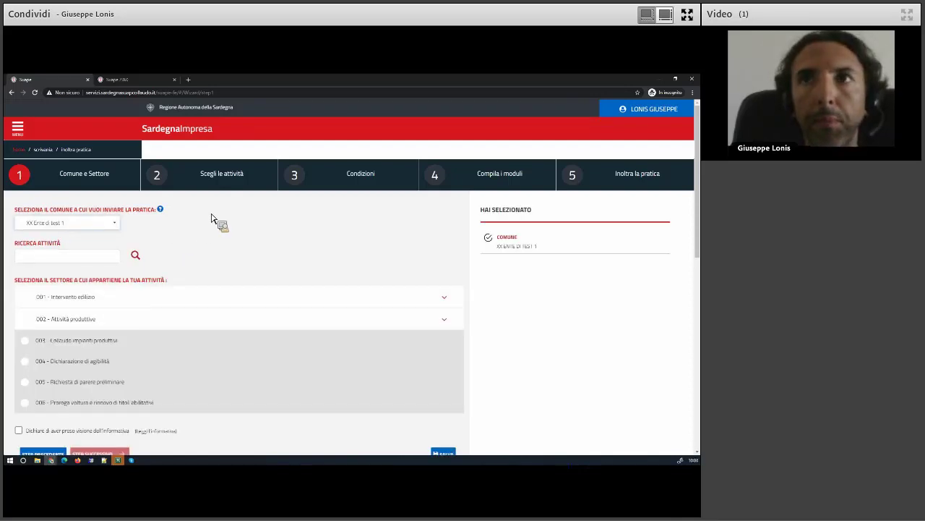
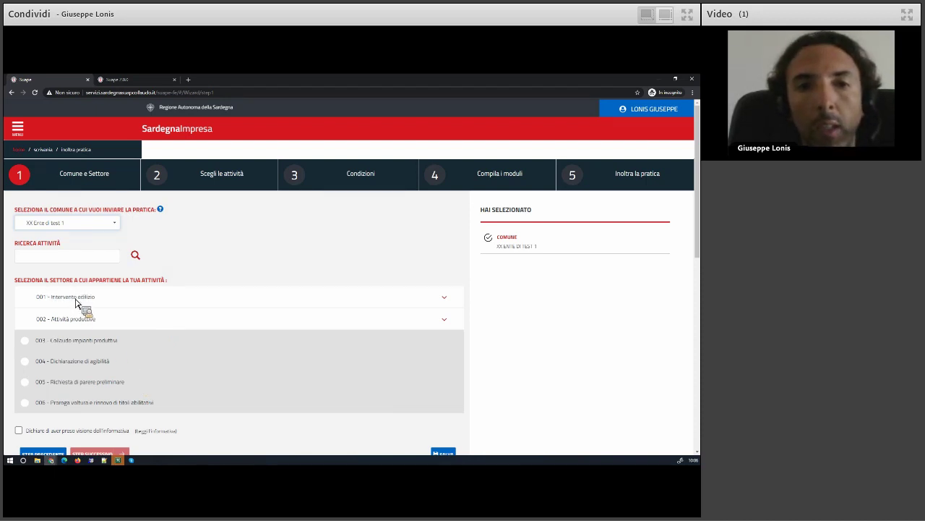
# Browse the Intervento edilizio and Attività produttive sector groups, trying primary plant production
pyautogui.click(75, 302)
pyautogui.click(87, 320)
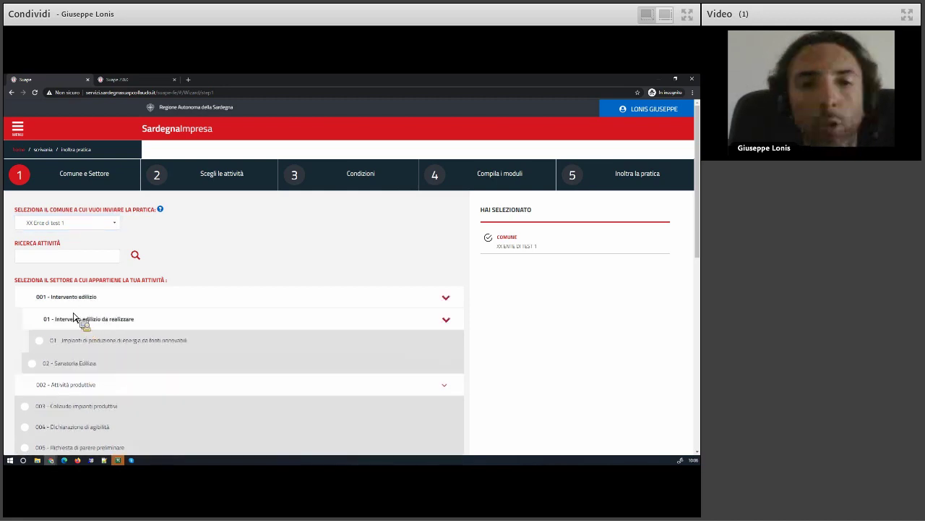
pyautogui.click(72, 323)
pyautogui.click(79, 324)
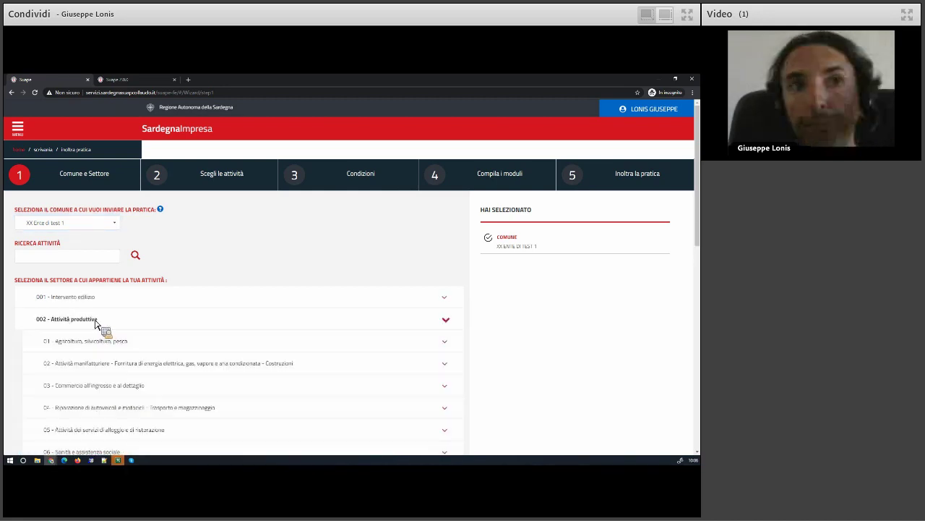
pyautogui.scroll(-1, 80, 269)
pyautogui.click(80, 270)
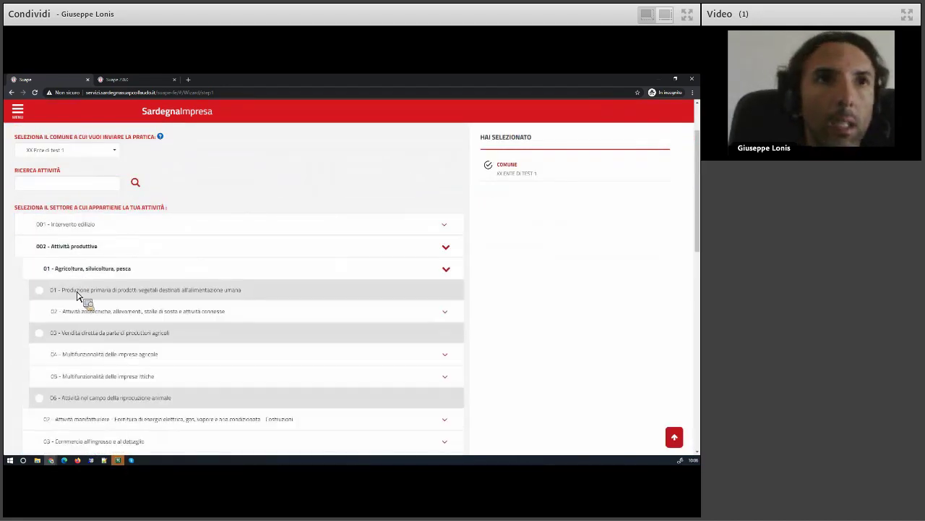
pyautogui.click(76, 298)
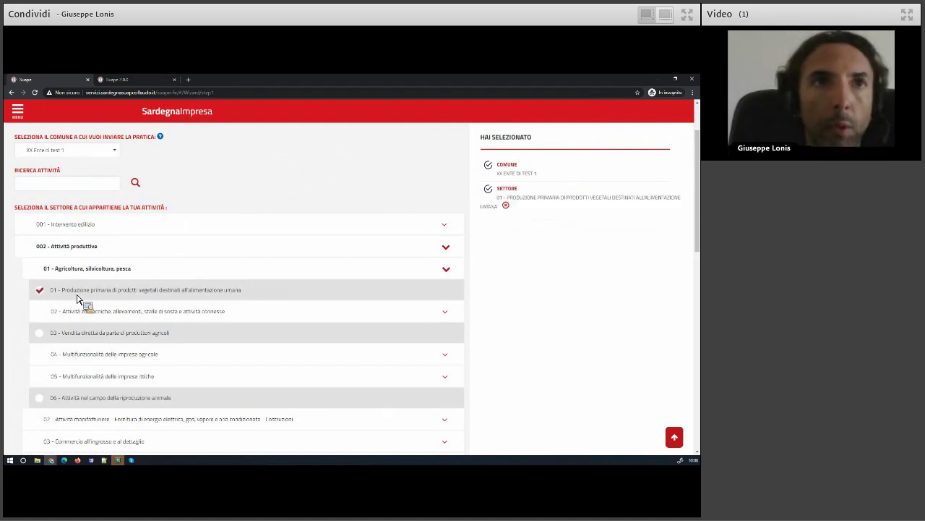
# Try Dichiarazione di agibilità and direct farmer sales as sectors, then collapse Agricoltura
pyautogui.scroll(-3, 77, 299)
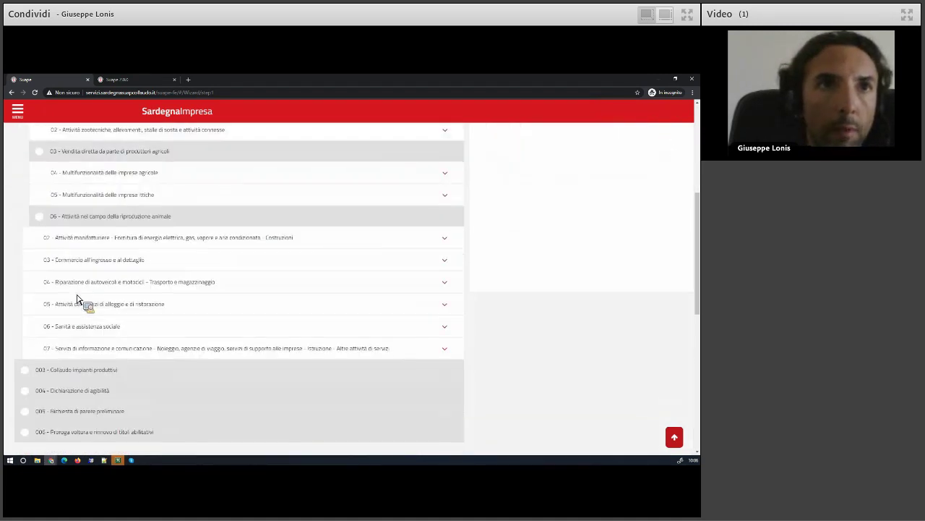
pyautogui.scroll(1, 78, 301)
pyautogui.click(70, 185)
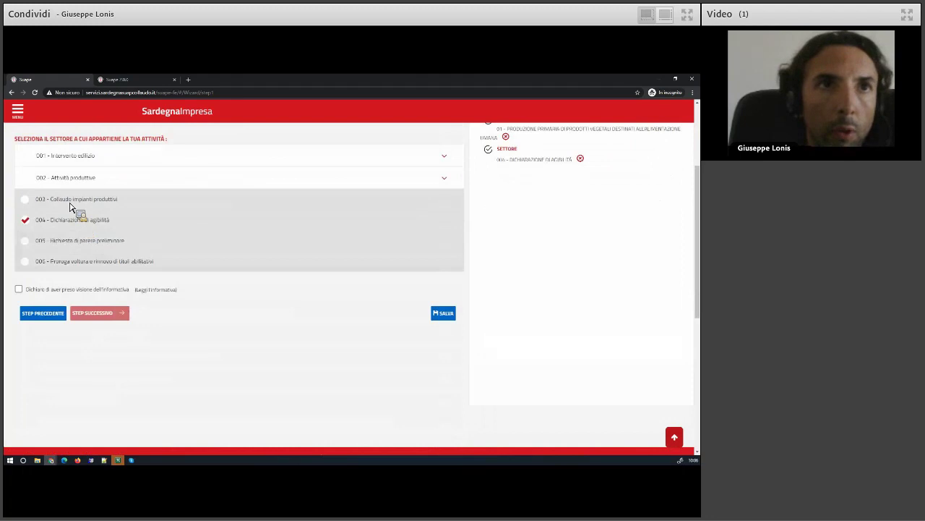
pyautogui.click(71, 187)
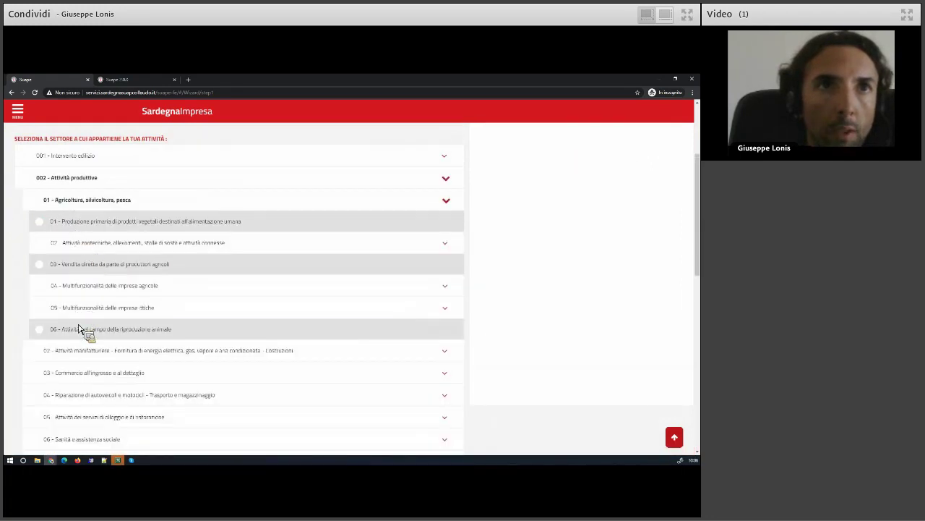
pyautogui.click(78, 266)
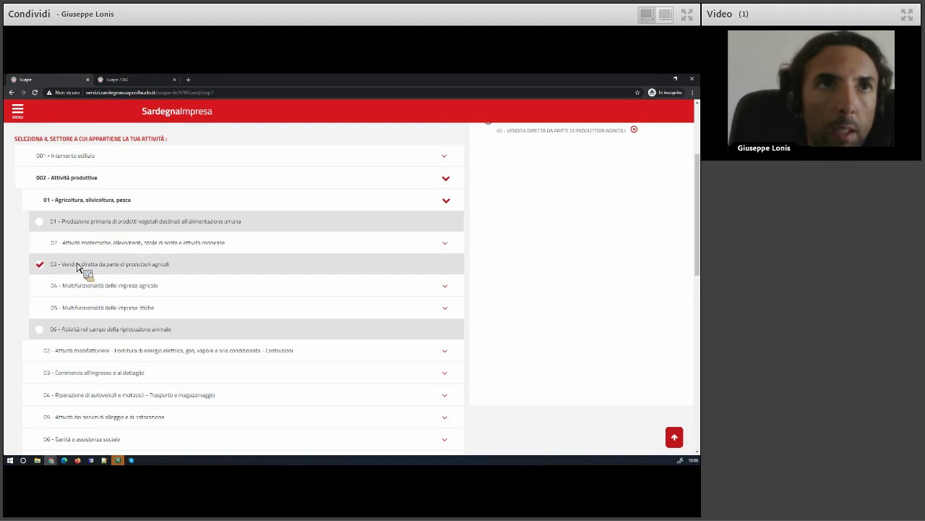
pyautogui.click(65, 202)
# Select 03 Commercio > 01 aree private > 01 Esercizio di vicinato, tick the informativa, and proceed
pyautogui.click(76, 247)
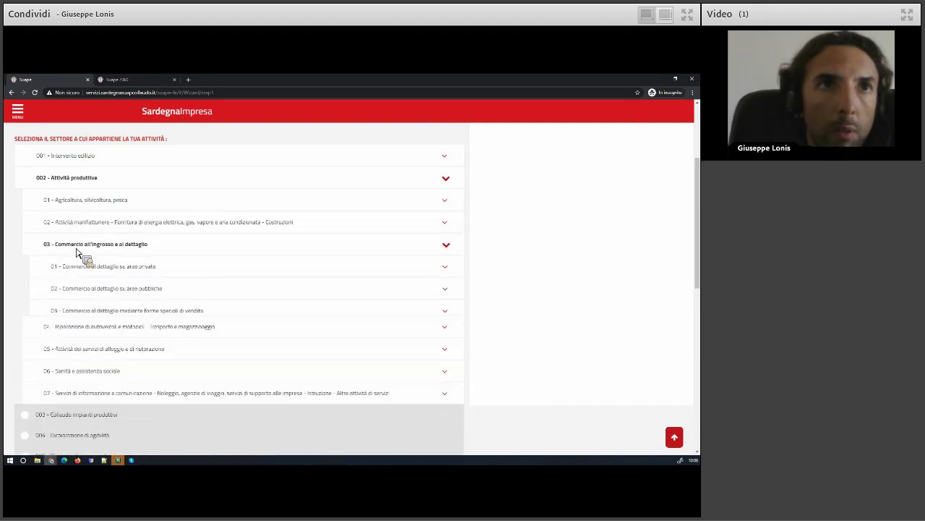
pyautogui.click(81, 268)
pyautogui.click(81, 290)
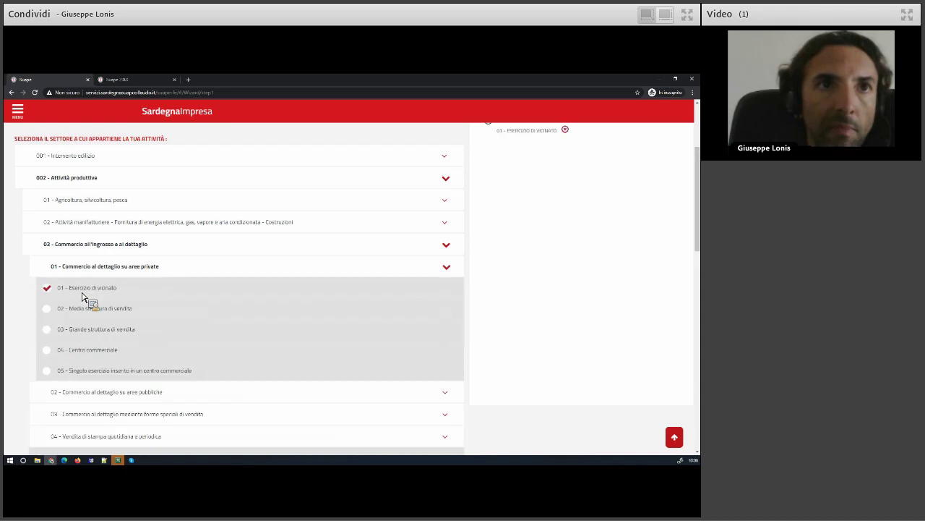
pyautogui.scroll(-5, 21, 388)
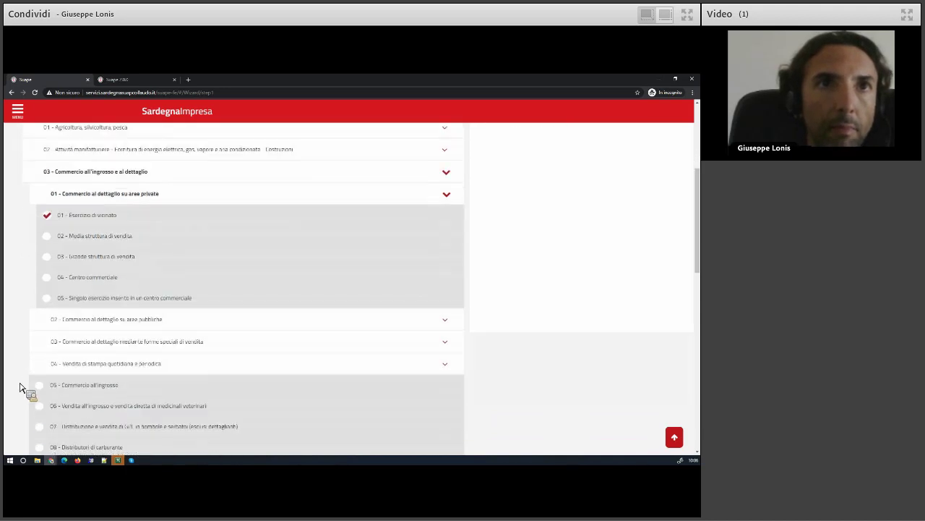
pyautogui.click(51, 415)
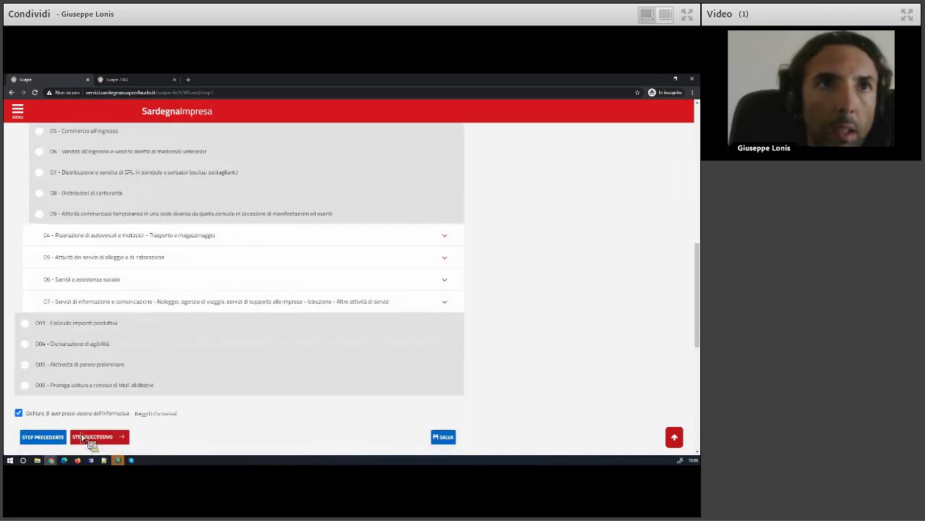
pyautogui.click(93, 437)
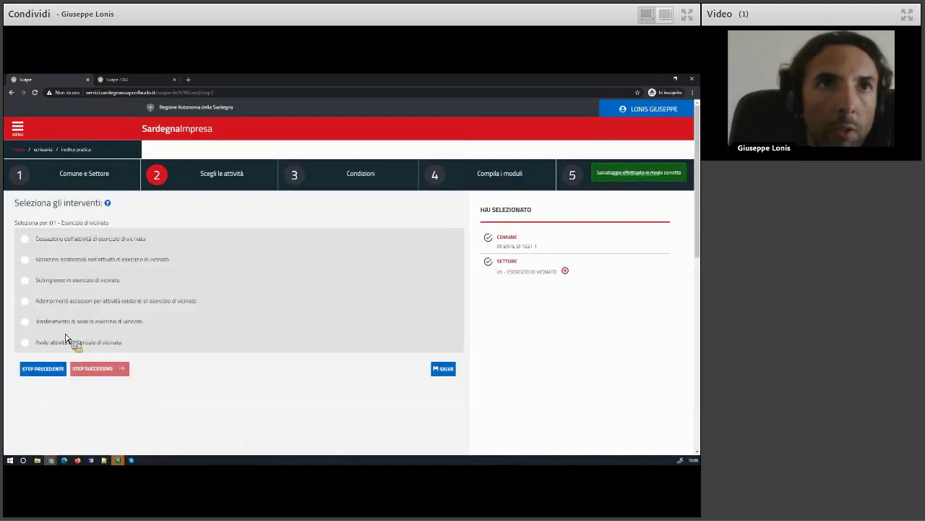
# Choose 'Avvio attività di esercizio di vicinato' and advance to step 3 Condizioni
pyautogui.click(58, 342)
pyautogui.click(100, 368)
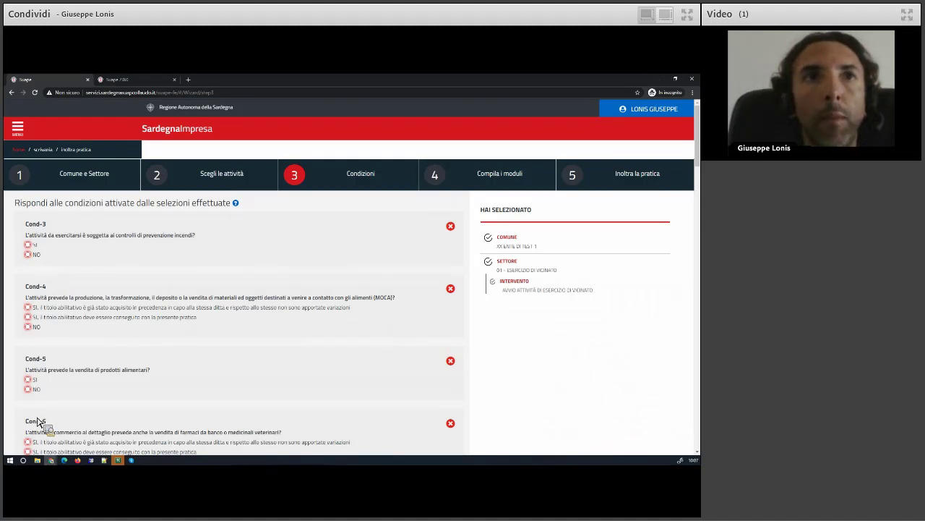
# Answer the Cond-3 fire-prevention question Sì, stating the activity already holds a valid CPI/SCIA
pyautogui.scroll(-3, 69, 270)
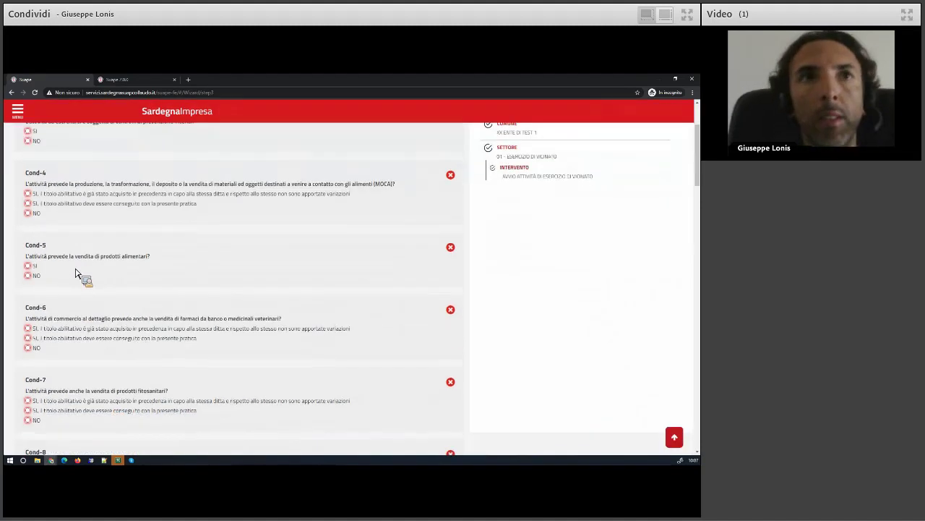
pyautogui.scroll(3, 75, 272)
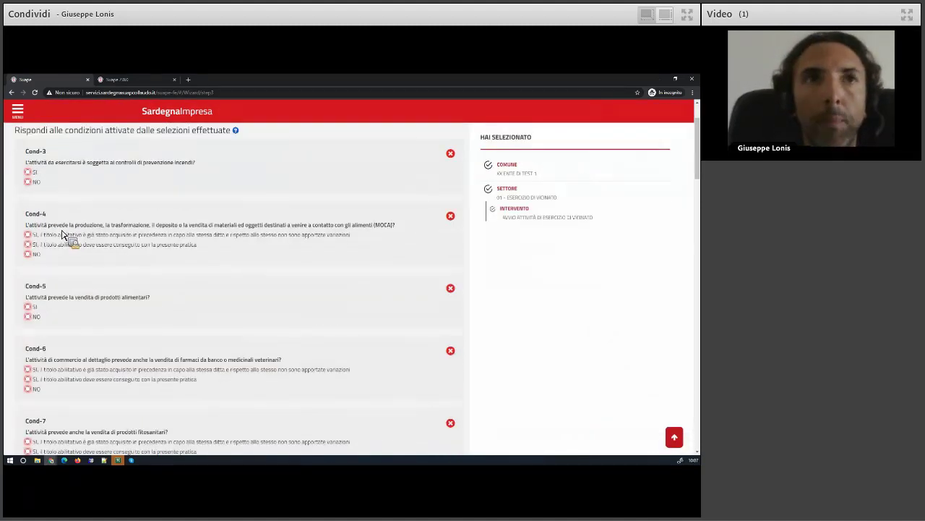
pyautogui.click(34, 172)
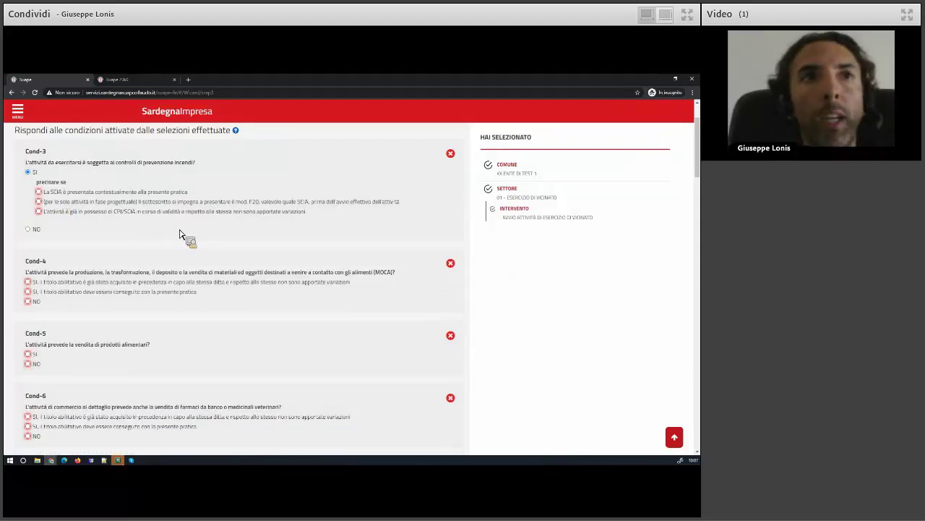
pyautogui.scroll(1, 182, 234)
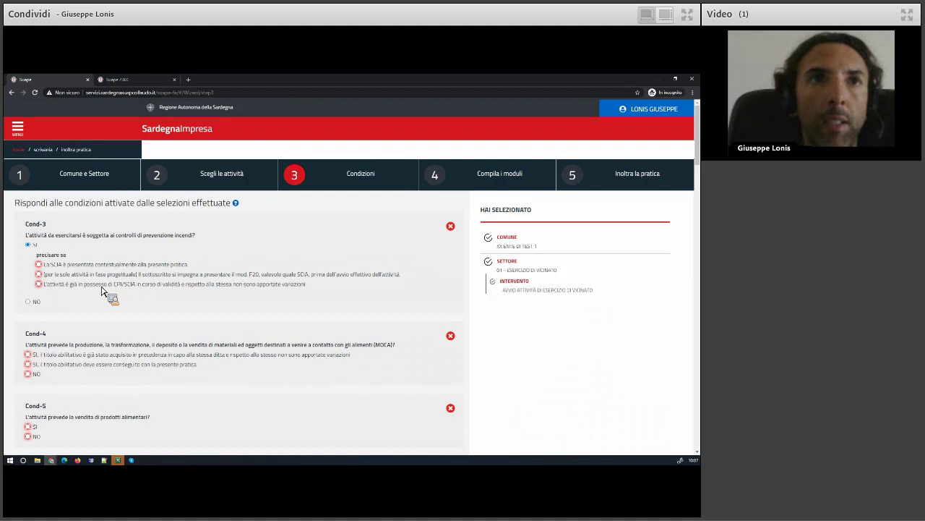
pyautogui.click(55, 286)
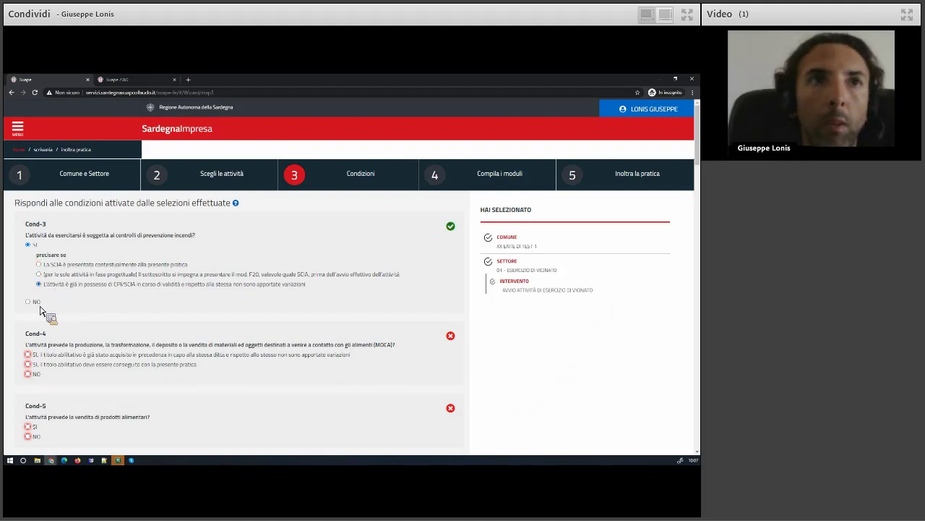
pyautogui.click(33, 301)
pyautogui.click(34, 246)
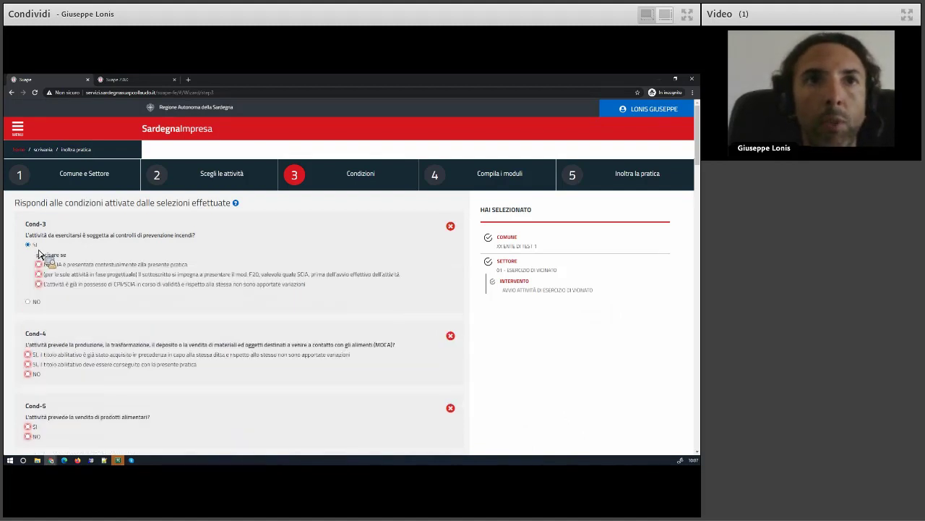
pyautogui.click(64, 287)
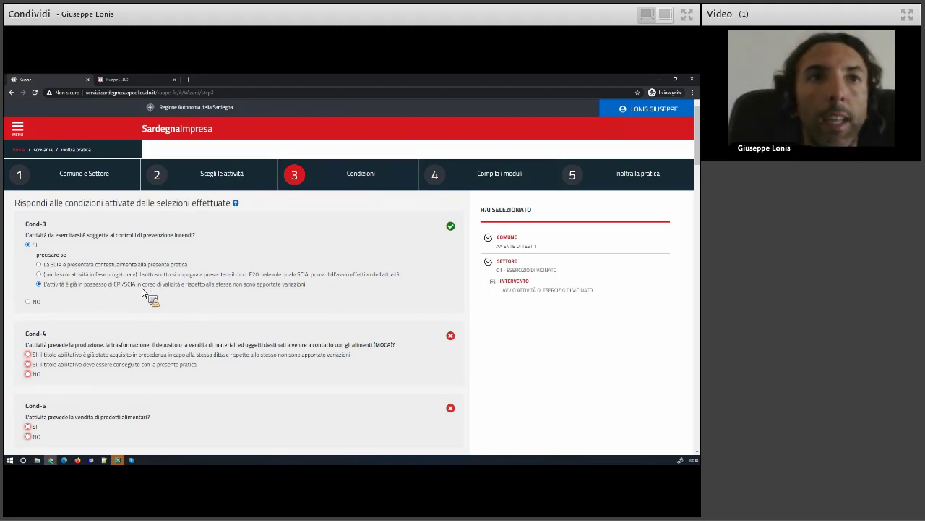
# Answer NO to MOCA, food, medicines, phytosanitary, LPG, feed, precious items, weapons and public land questions
pyautogui.scroll(-1, 72, 289)
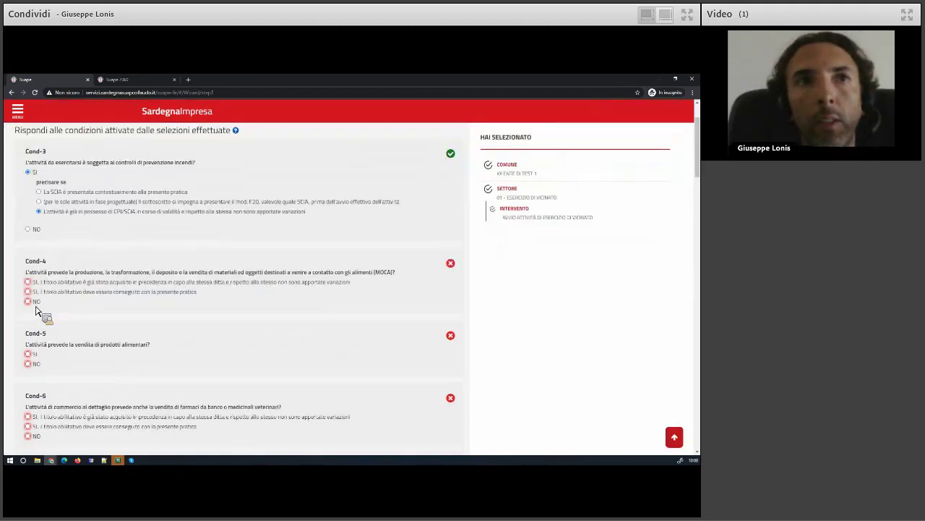
pyautogui.click(37, 302)
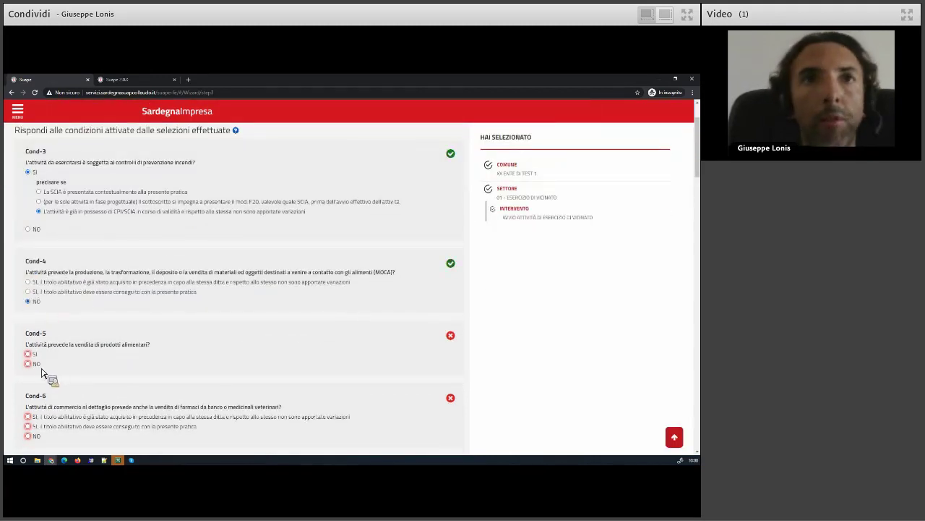
pyautogui.click(39, 366)
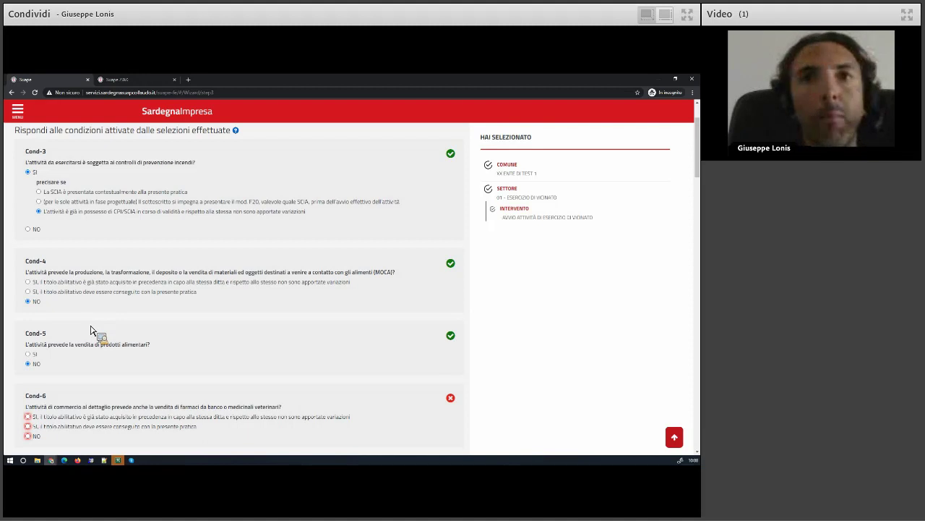
pyautogui.scroll(-1, 91, 330)
pyautogui.scroll(-1, 91, 330)
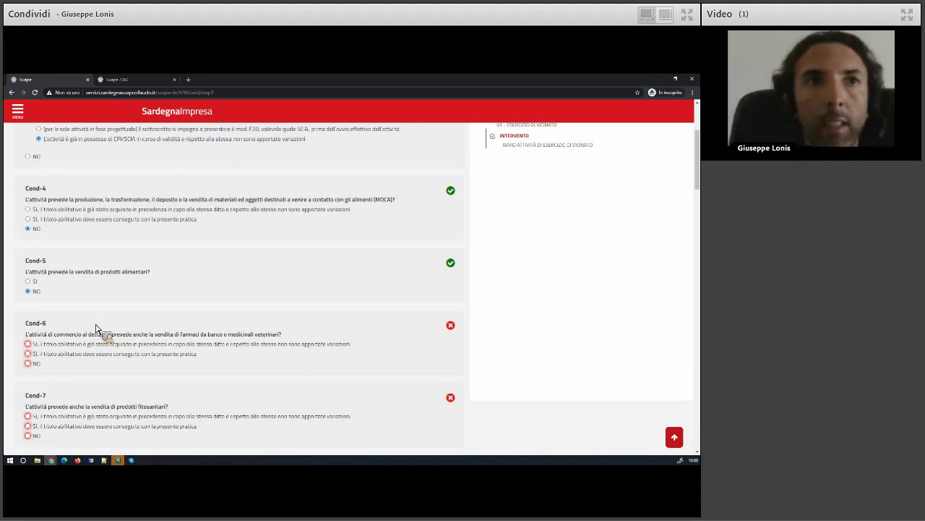
pyautogui.click(35, 363)
pyautogui.scroll(-3, 82, 376)
pyautogui.click(33, 327)
pyautogui.click(35, 399)
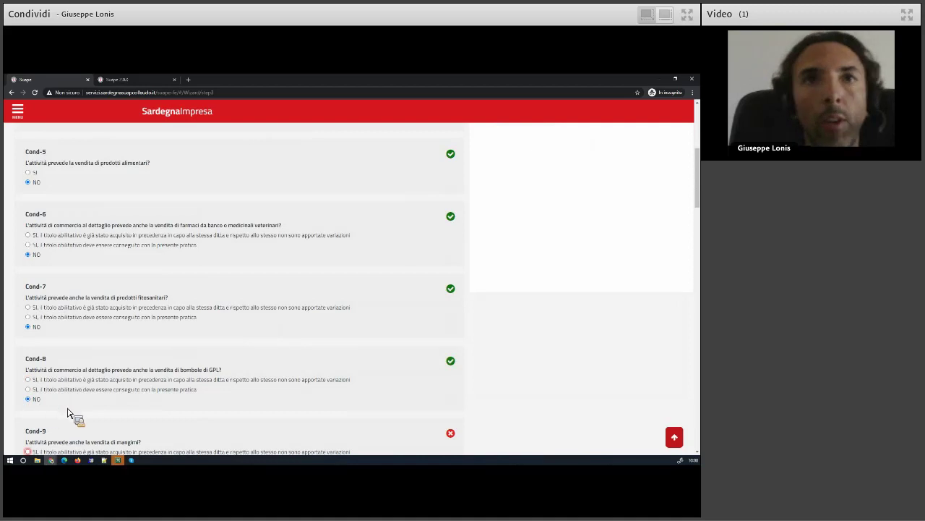
pyautogui.scroll(-2, 58, 411)
pyautogui.click(34, 400)
pyautogui.scroll(-3, 87, 406)
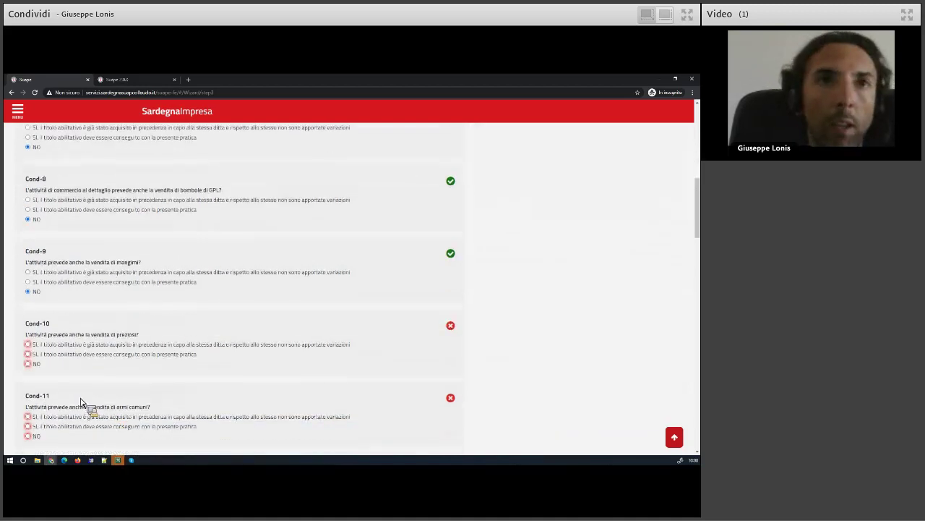
pyautogui.click(38, 363)
pyautogui.scroll(-2, 52, 371)
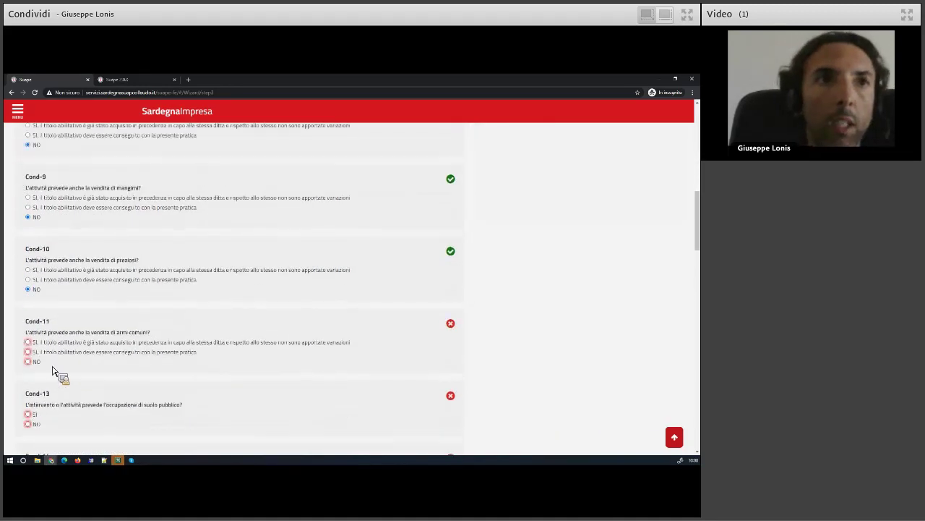
pyautogui.click(35, 361)
pyautogui.scroll(-2, 58, 375)
pyautogui.click(35, 351)
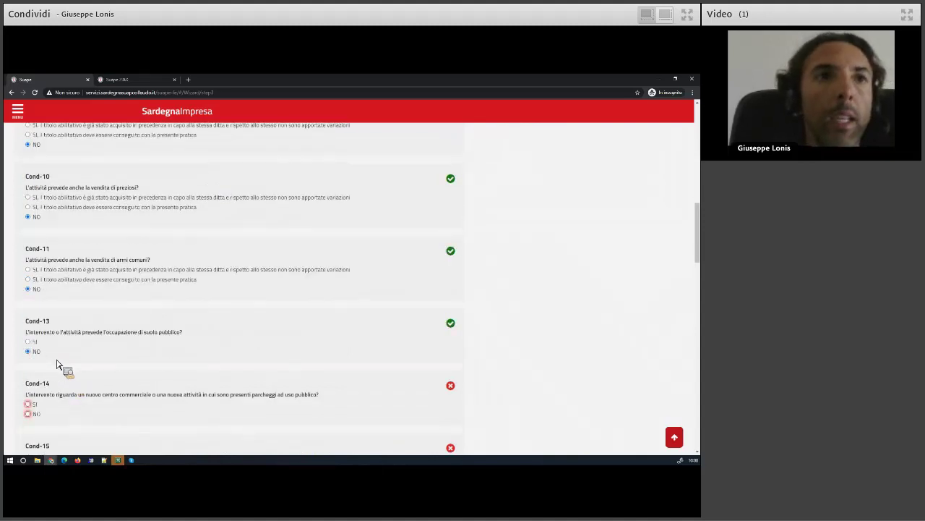
# Answer NO to Cond-14, Cond-15, Cond-30, Cond-31 and Cond-33
pyautogui.scroll(-2, 61, 376)
pyautogui.click(35, 340)
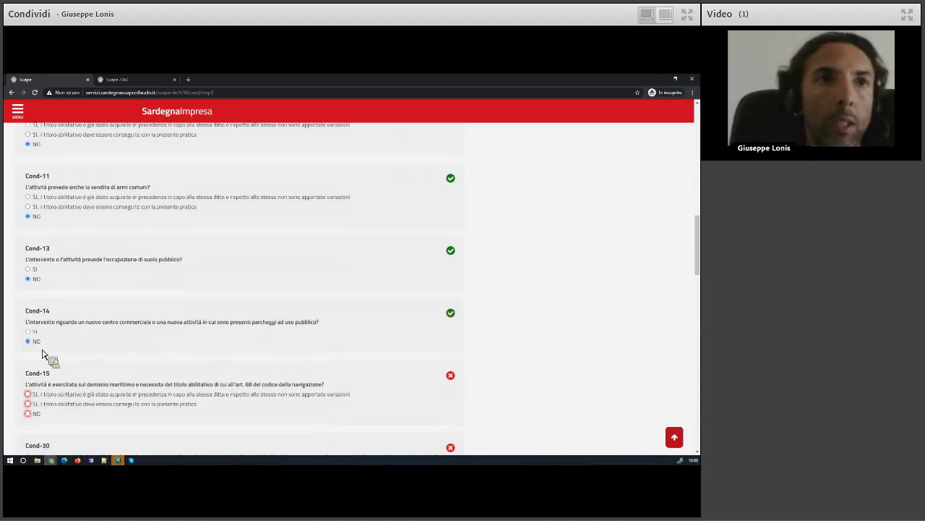
pyautogui.scroll(-1, 55, 405)
pyautogui.click(35, 377)
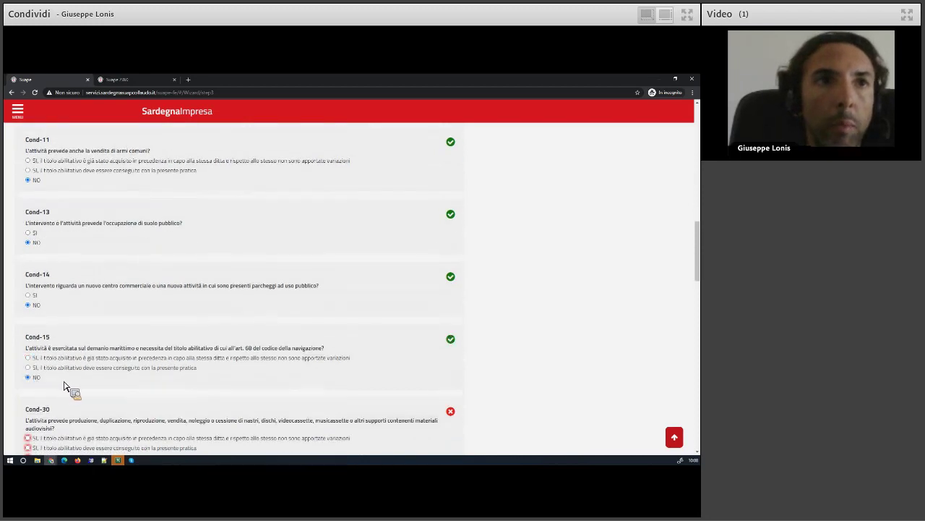
pyautogui.scroll(-3, 63, 386)
pyautogui.click(32, 350)
pyautogui.scroll(-1, 39, 358)
pyautogui.scroll(-1, 38, 358)
pyautogui.click(33, 348)
pyautogui.scroll(-3, 44, 347)
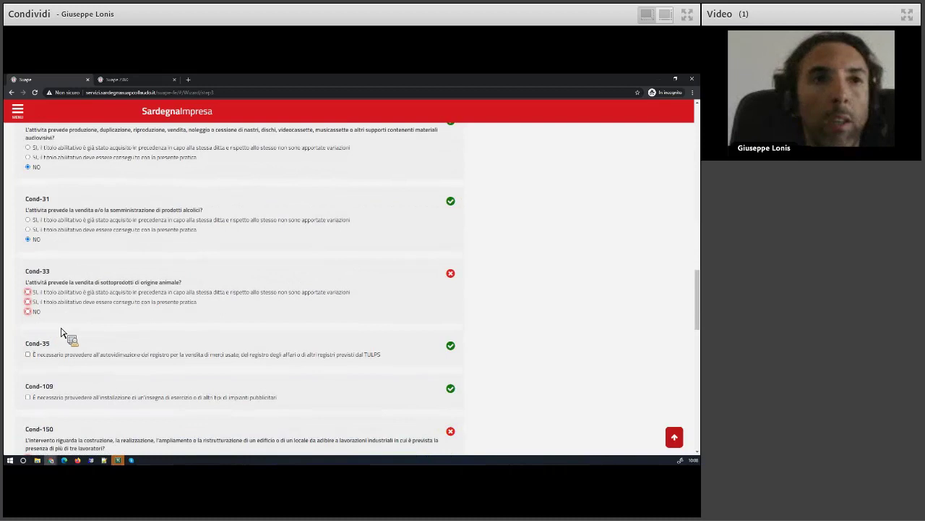
pyautogui.click(28, 311)
pyautogui.scroll(-2, 79, 351)
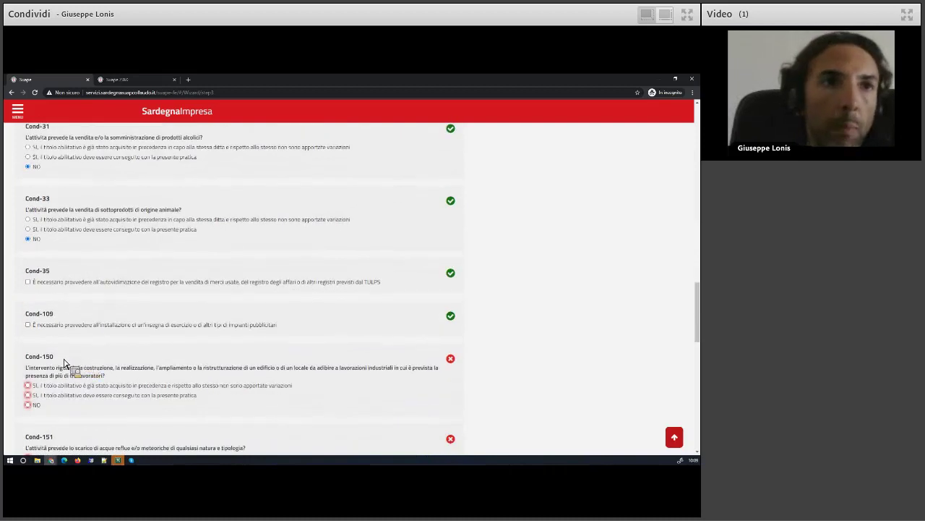
pyautogui.scroll(-2, 63, 372)
# Answer NO to Cond-150, Cond-151, Cond-153 and Cond-154, then save the conditions step
pyautogui.click(33, 333)
pyautogui.click(33, 394)
pyautogui.scroll(-3, 44, 383)
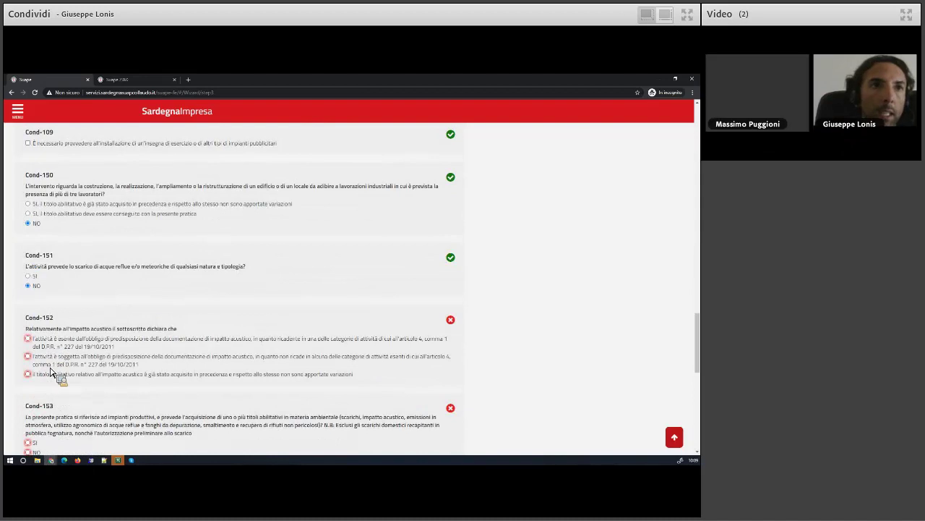
pyautogui.scroll(-9, 44, 383)
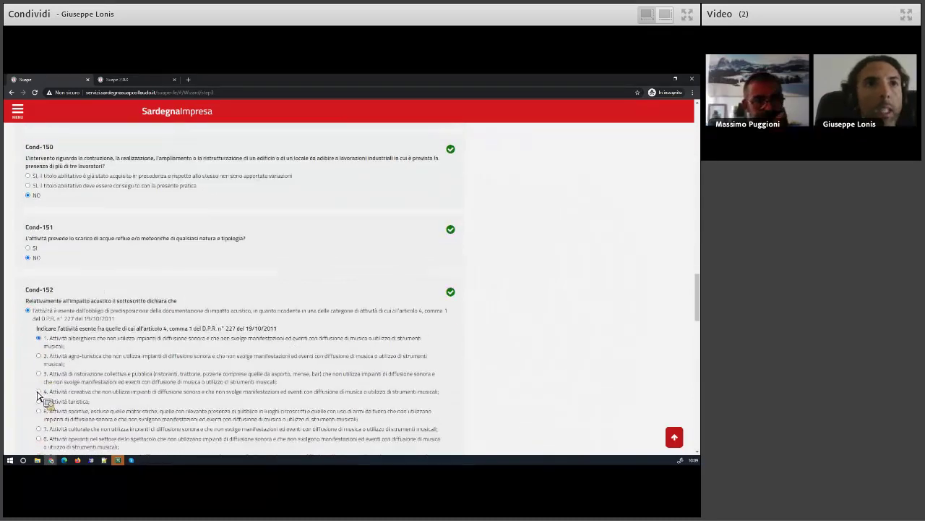
pyautogui.click(29, 367)
pyautogui.scroll(-1, 54, 339)
pyautogui.scroll(-2, 62, 355)
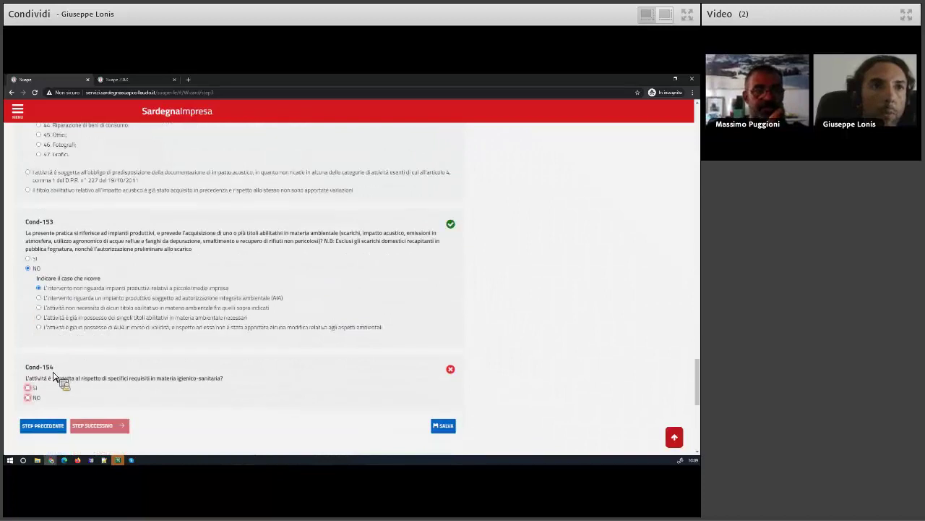
pyautogui.click(36, 352)
pyautogui.click(100, 381)
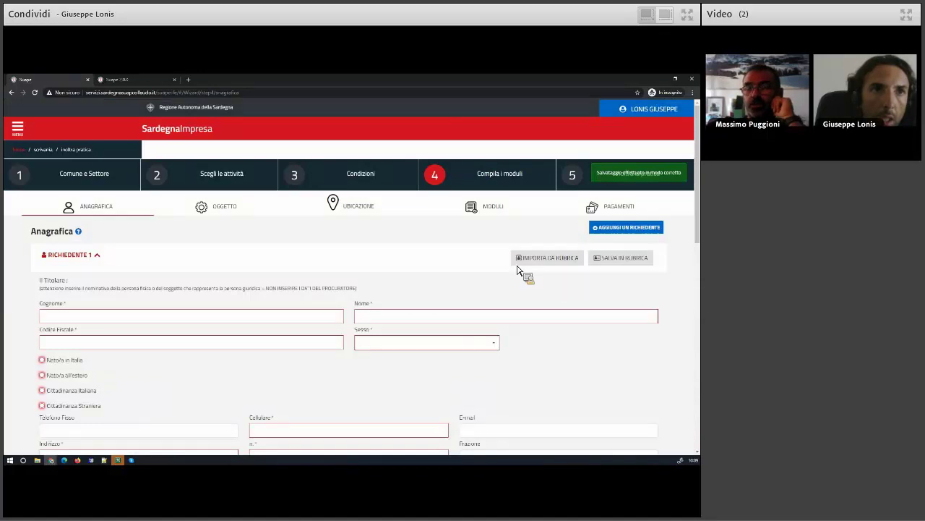
# Import the applicant's details from the Rubrica address book and save the Anagrafica step
pyautogui.click(517, 264)
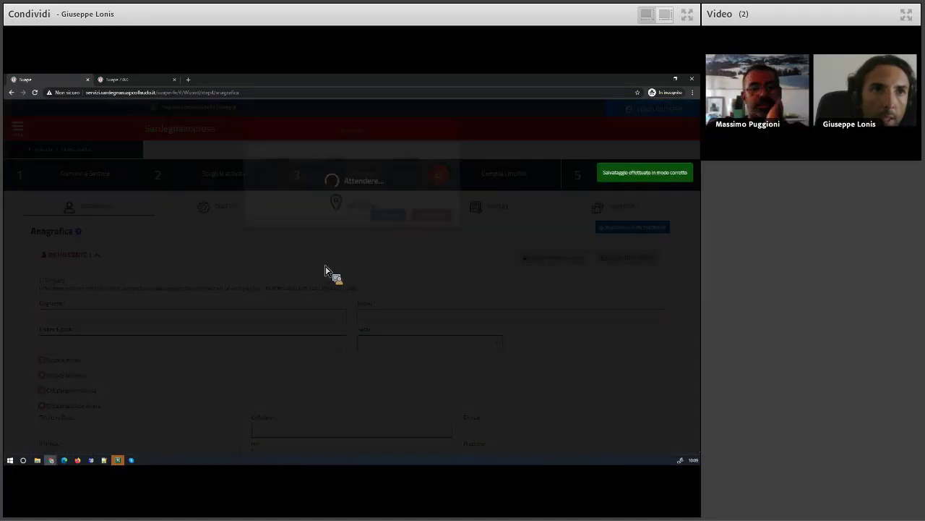
pyautogui.click(260, 216)
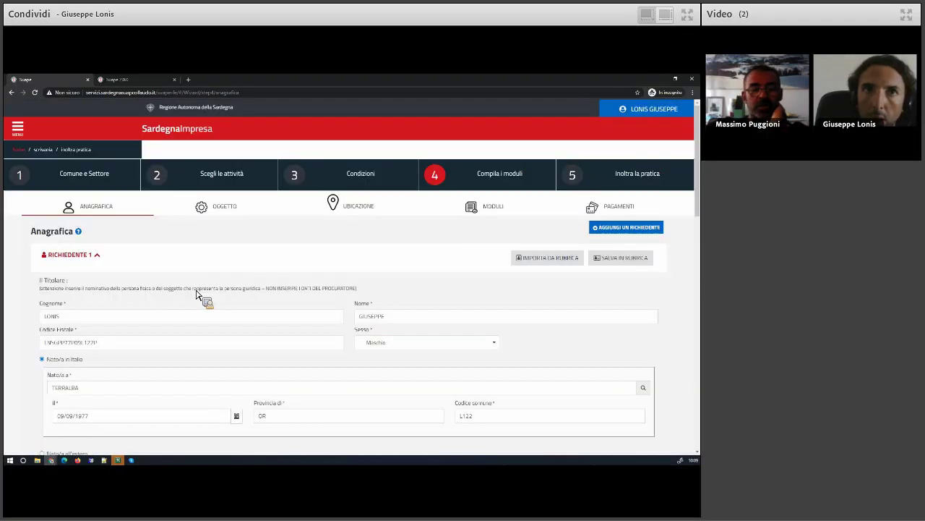
pyautogui.click(98, 255)
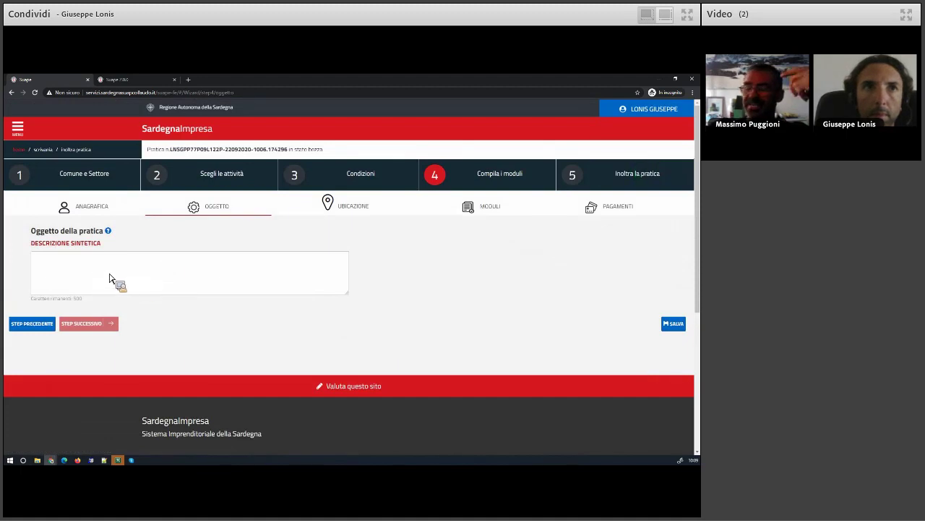
# Enter a brief test text under Descrizione sintetica and continue to Ubicazione
pyautogui.write('pro')
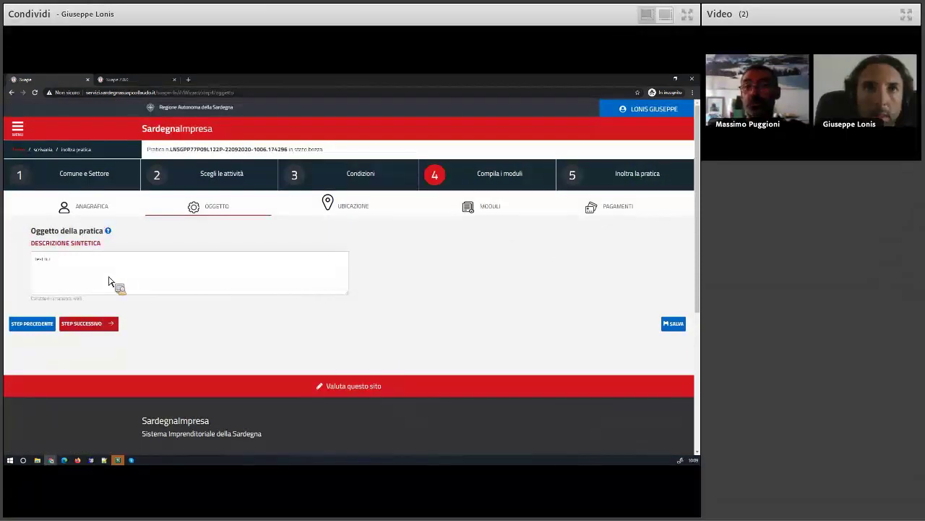
pyautogui.press('BackSpace')
pyautogui.press('BackSpace')
pyautogui.press('BackSpace')
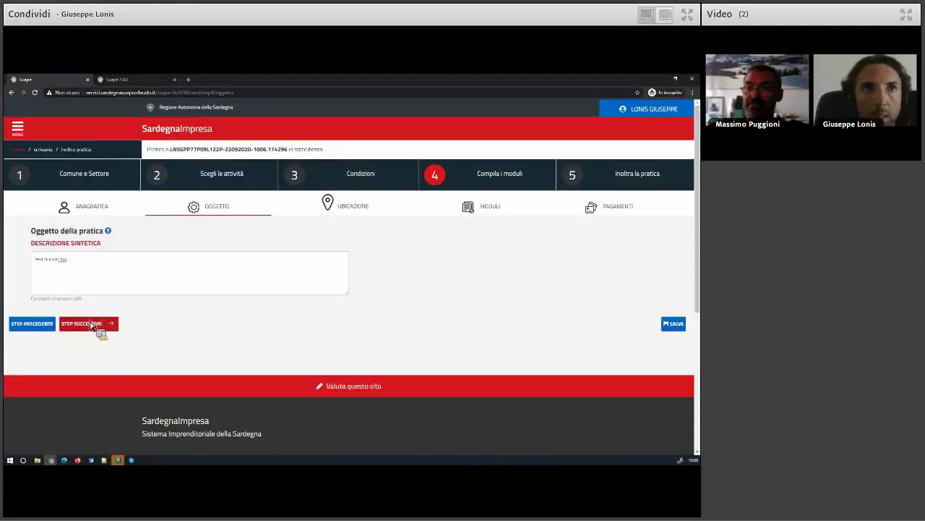
pyautogui.click(95, 324)
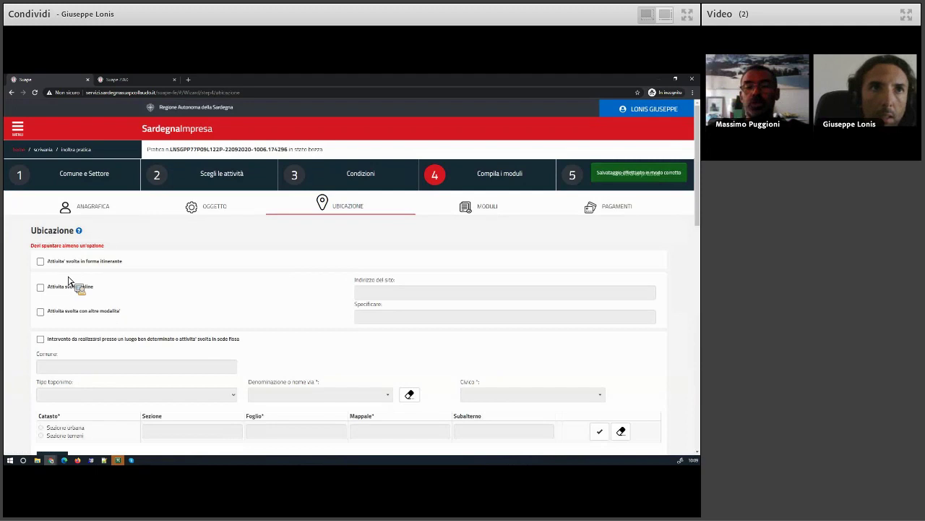
# Save the Ubicazione page and open the DUA module from the Moduli list
pyautogui.scroll(-8, 21, 301)
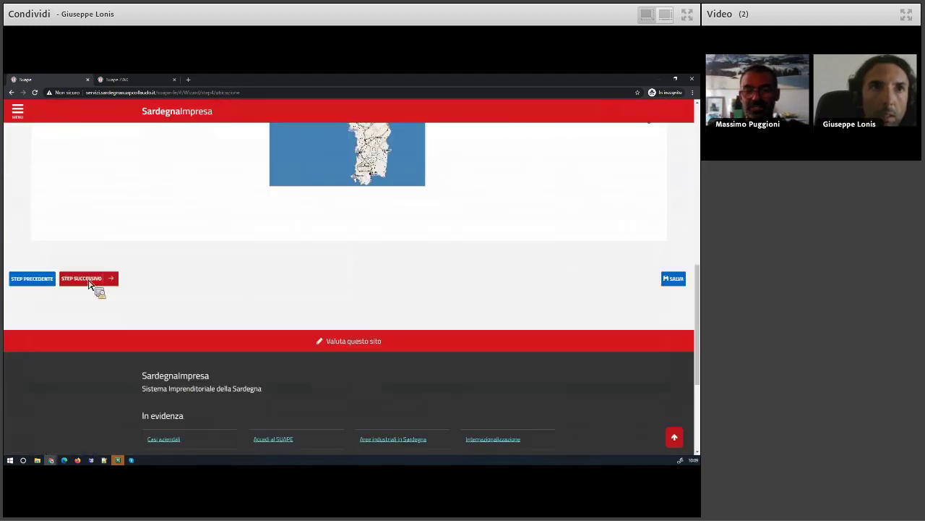
pyautogui.click(90, 279)
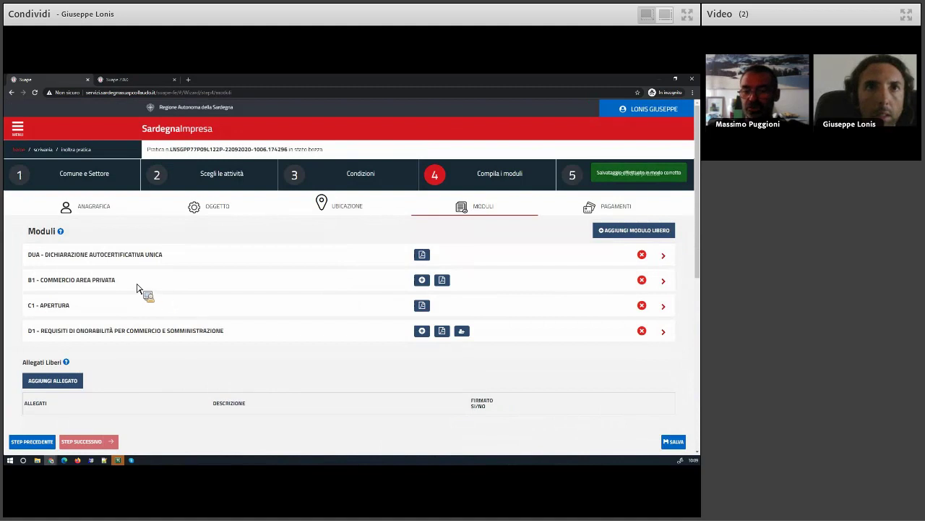
pyautogui.click(76, 257)
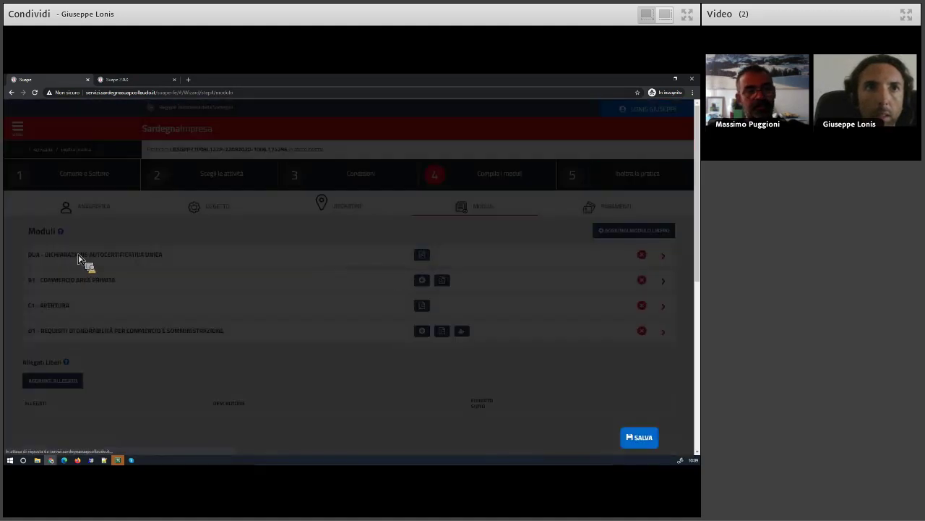
pyautogui.scroll(-1, 70, 336)
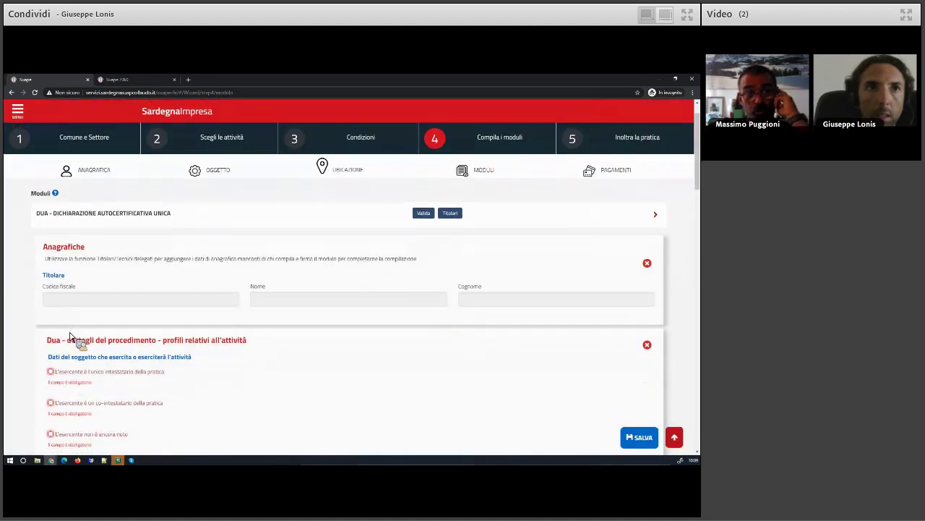
pyautogui.scroll(-2, 70, 336)
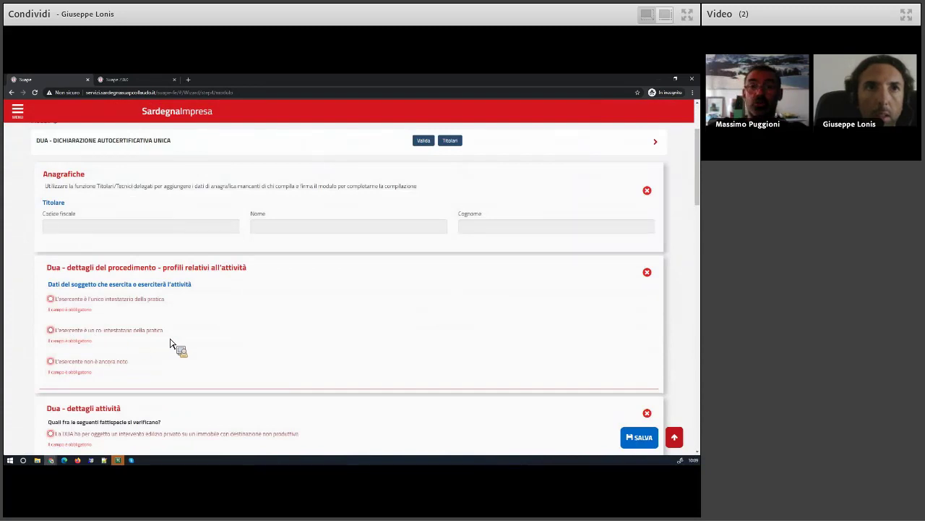
pyautogui.scroll(-6, 170, 343)
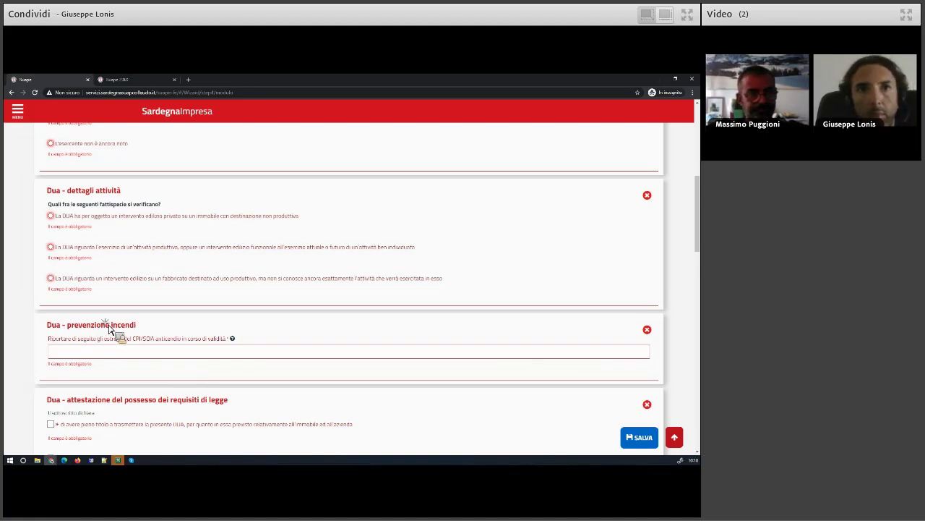
pyautogui.moveTo(136, 326); pyautogui.dragTo(59, 332)
pyautogui.scroll(4, 79, 321)
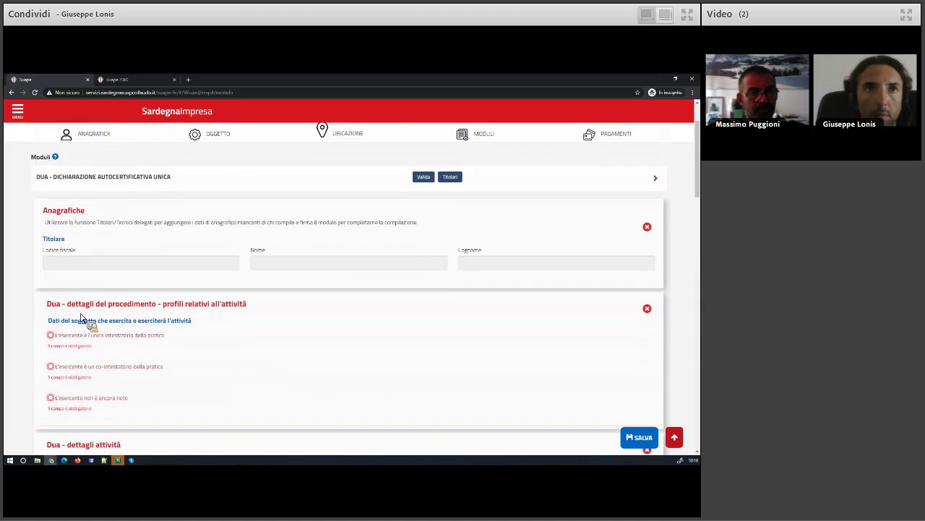
pyautogui.scroll(-3, 117, 326)
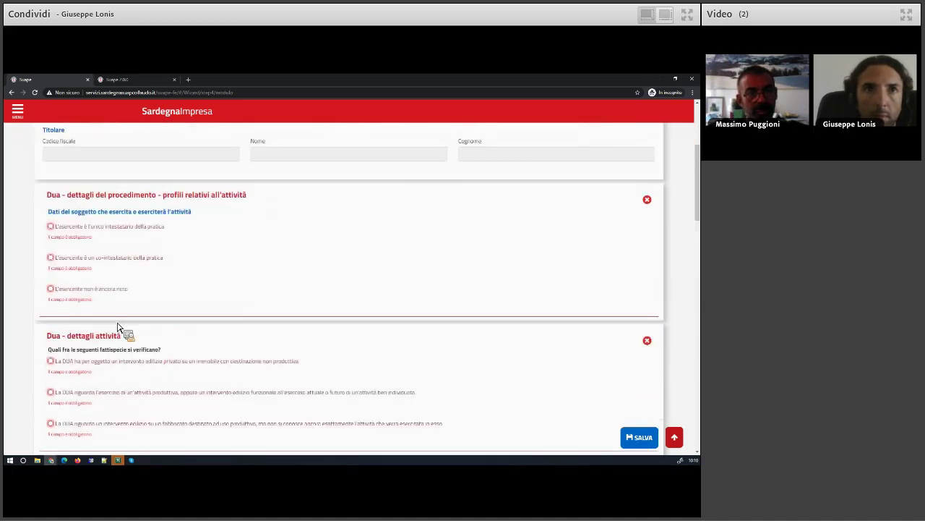
pyautogui.scroll(-3, 120, 327)
pyautogui.scroll(-7, 119, 326)
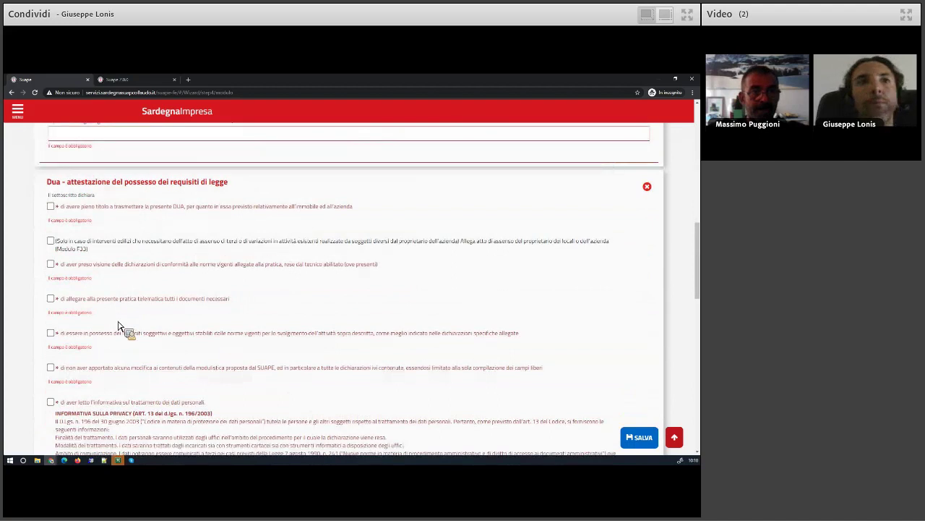
pyautogui.scroll(-1, 119, 327)
pyautogui.scroll(7, 120, 326)
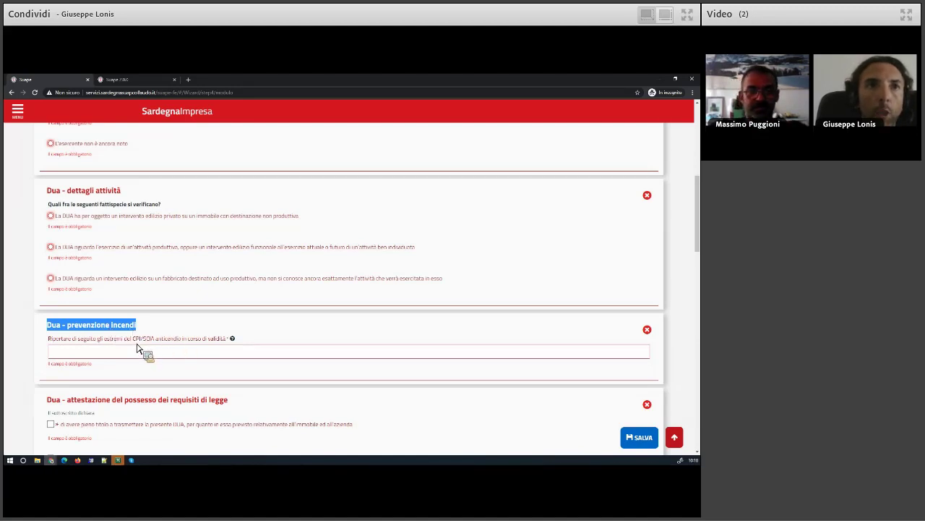
pyautogui.click(70, 351)
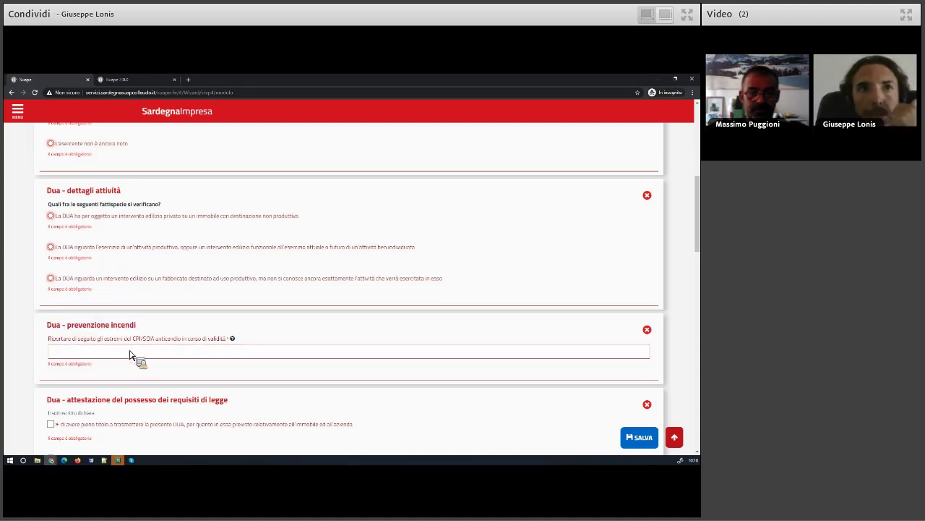
pyautogui.moveTo(235, 342)
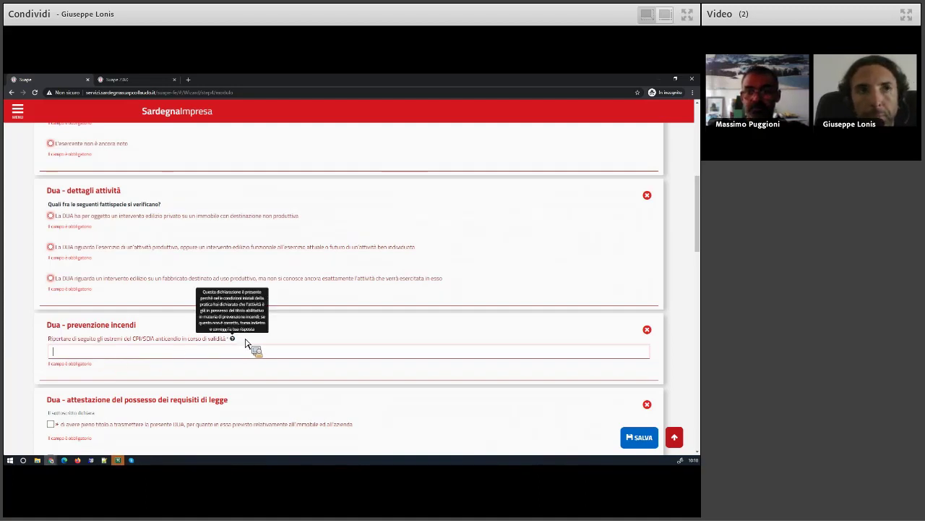
pyautogui.scroll(5, 222, 365)
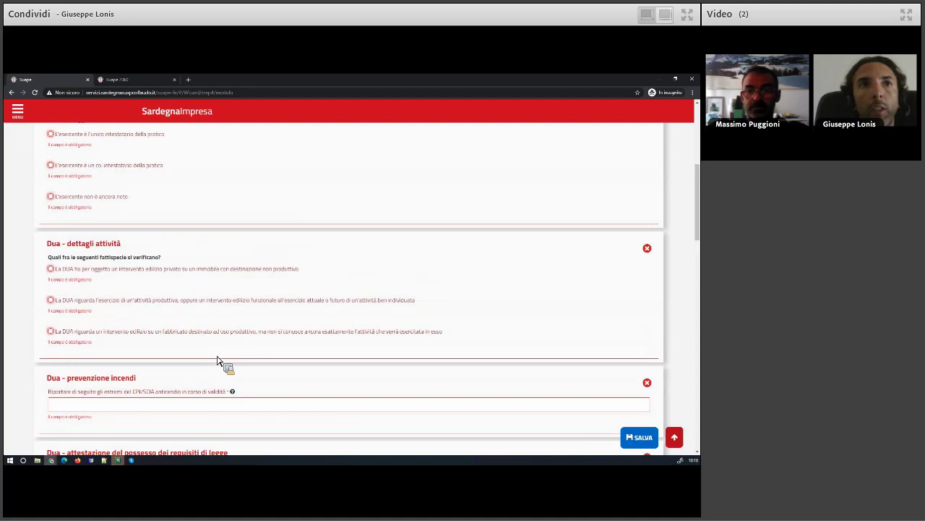
pyautogui.scroll(1, 290, 174)
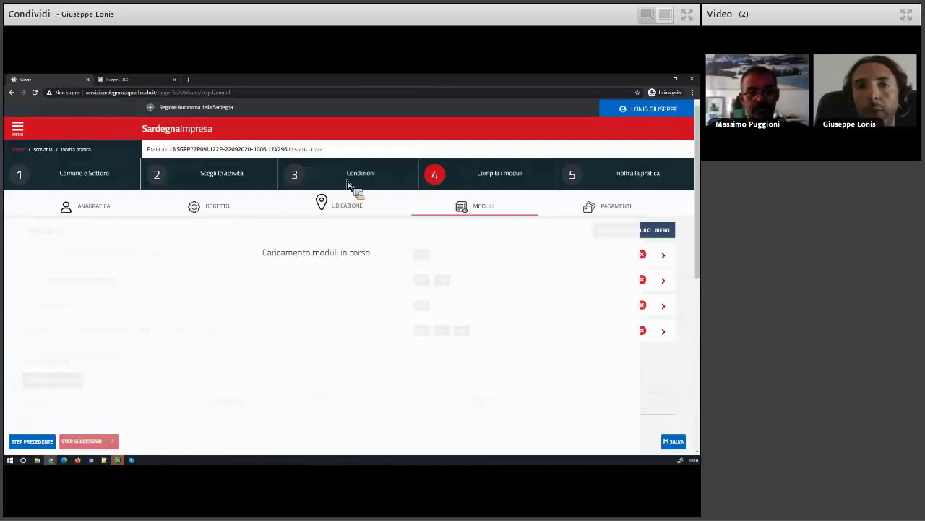
# Go back to Condizioni, change the Cond-3 answer to NO, then return to Comune e Settore
pyautogui.click(353, 180)
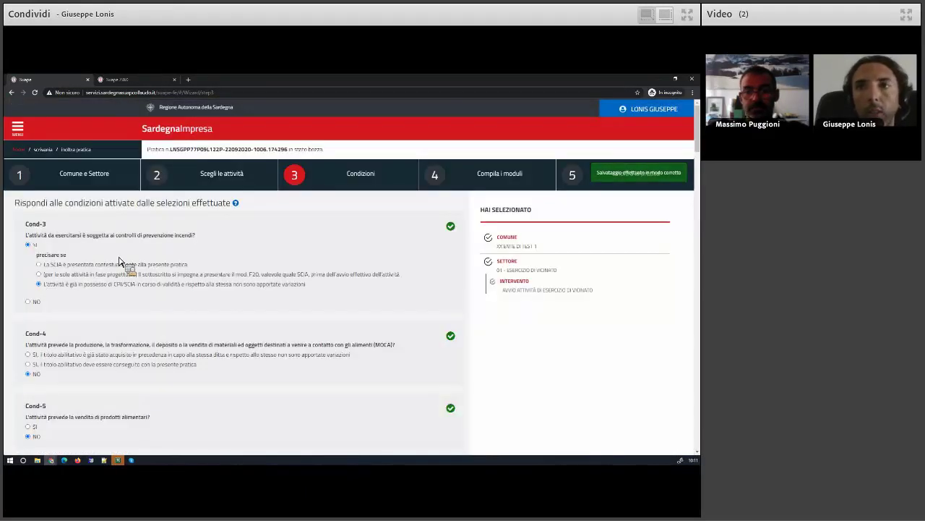
pyautogui.moveTo(197, 239); pyautogui.dragTo(61, 244)
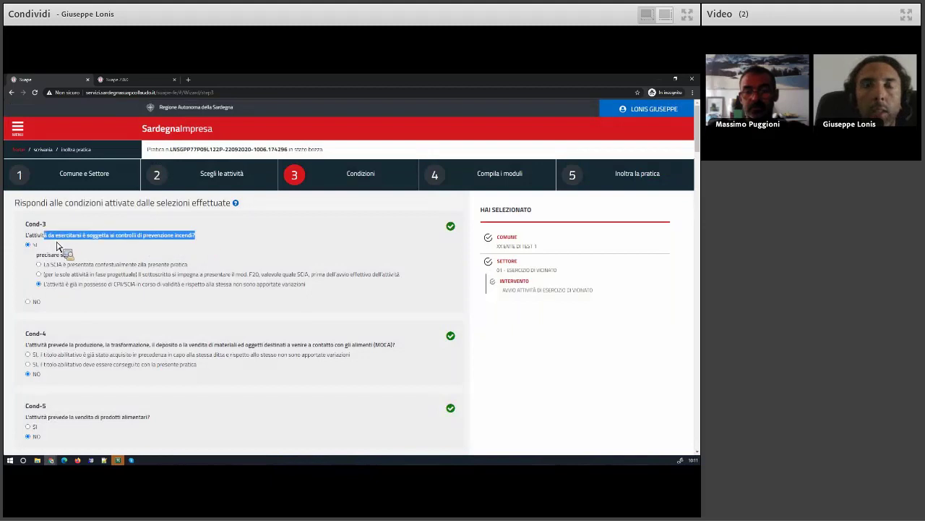
pyautogui.click(29, 301)
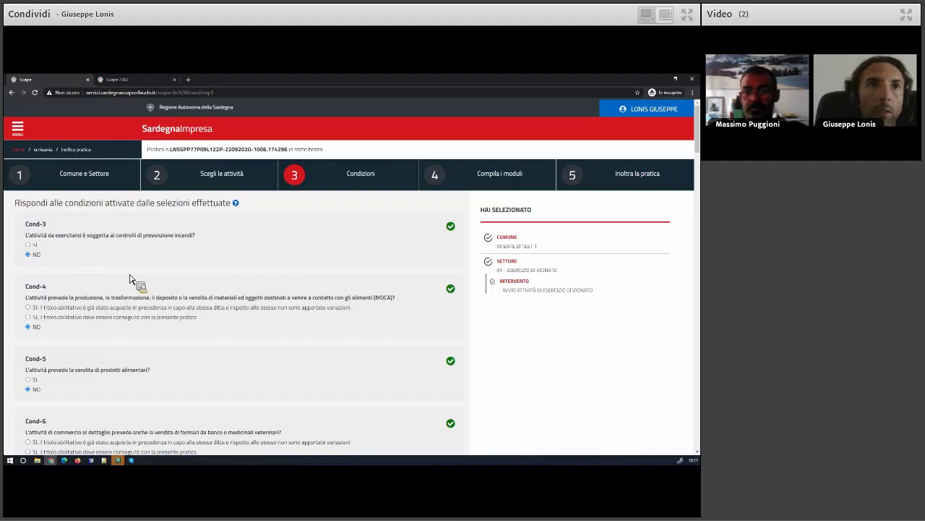
pyautogui.click(80, 178)
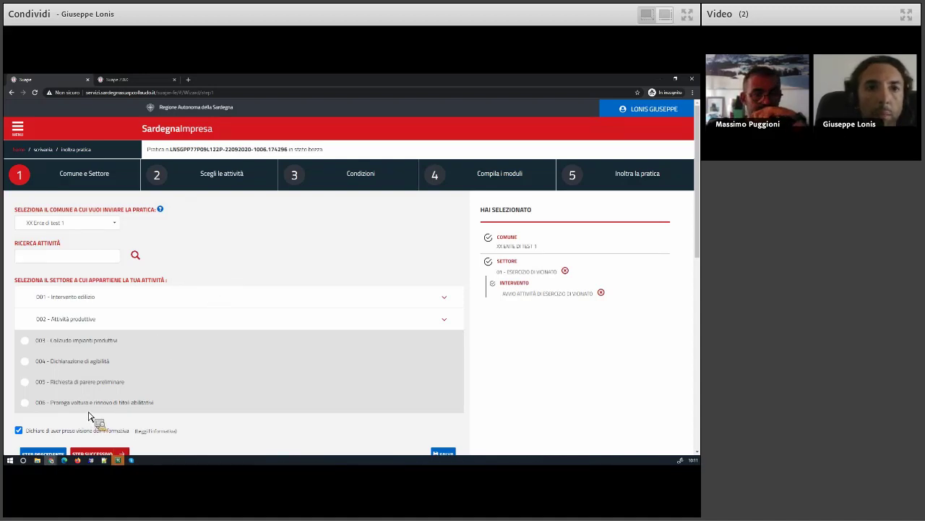
# Tick 03 Vendita diretta da parte di produttori agricoli under 002 Attività produttive > Agricoltura
pyautogui.scroll(-1, 91, 420)
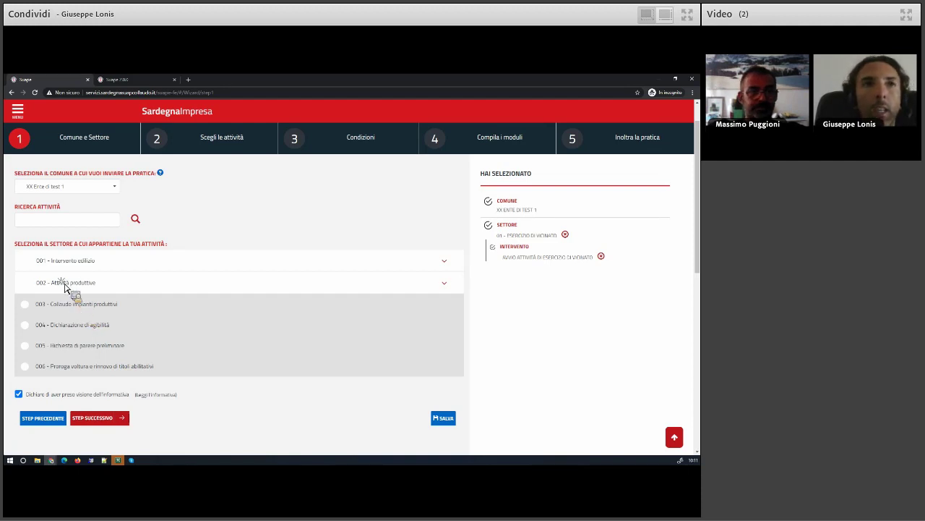
pyautogui.click(64, 283)
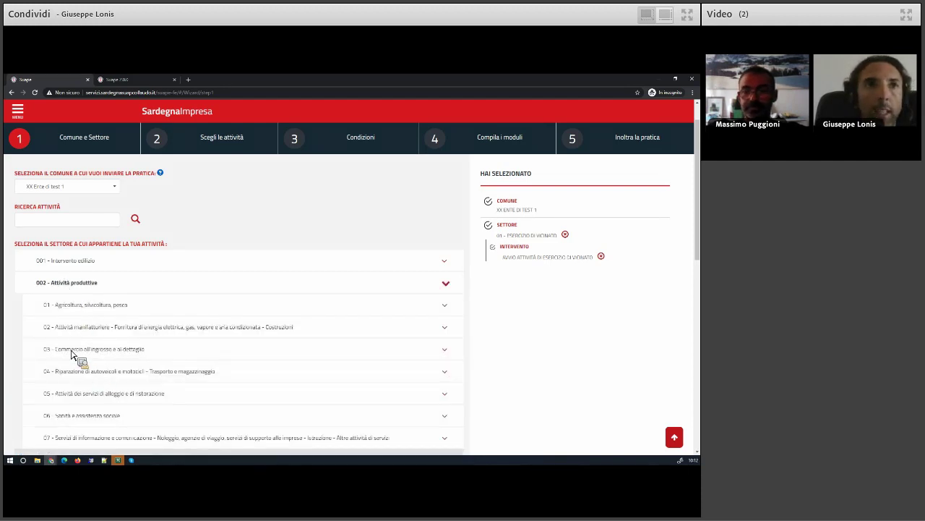
pyautogui.click(78, 312)
pyautogui.click(89, 370)
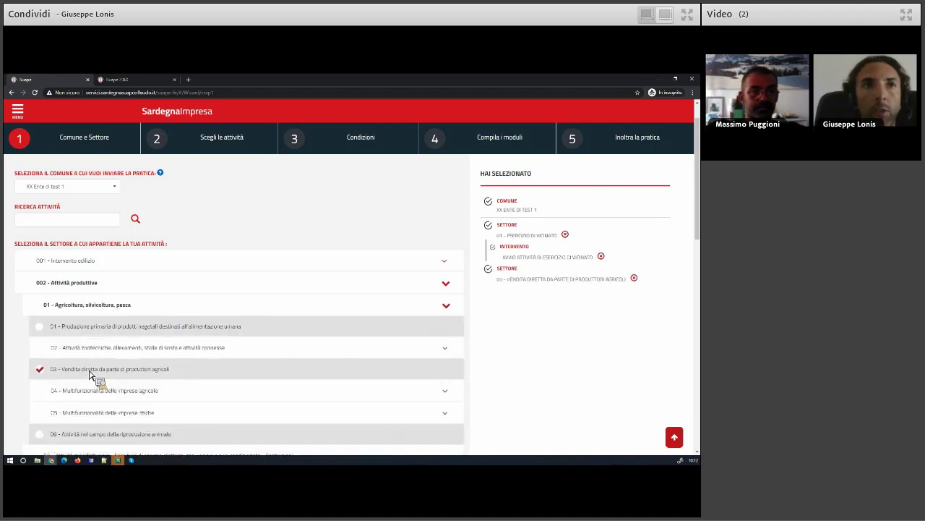
pyautogui.scroll(-5, 41, 394)
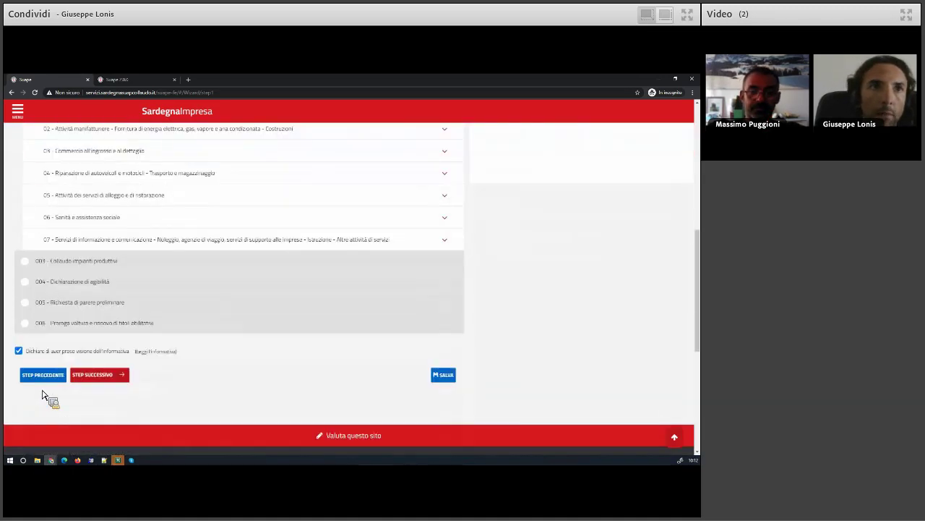
# Choose 'Adempimenti accessori per attività esistenti' for both shop and direct-sale sectors, then step back
pyautogui.click(99, 377)
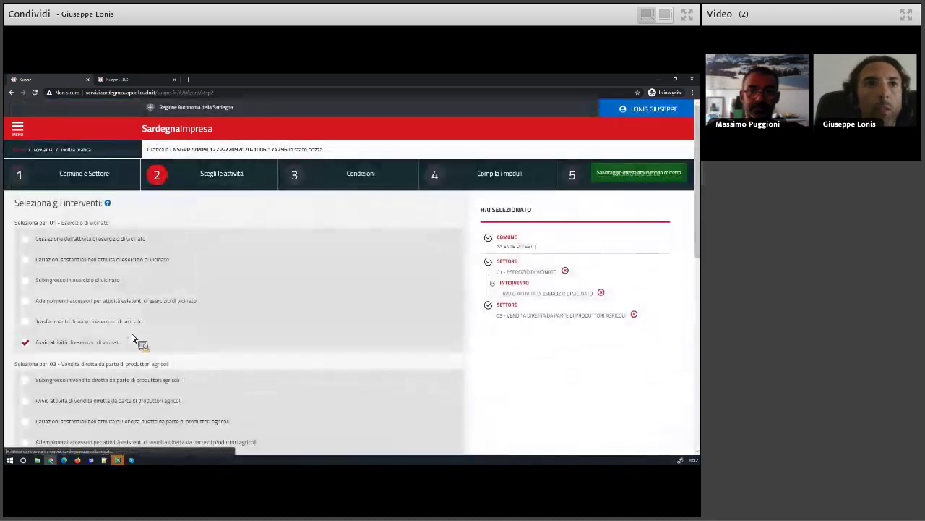
pyautogui.scroll(-3, 94, 365)
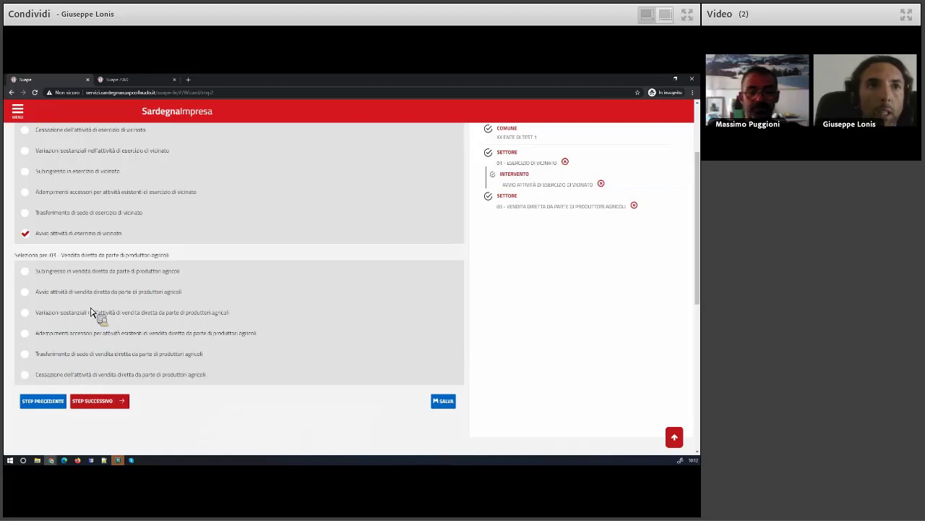
pyautogui.scroll(3, 99, 324)
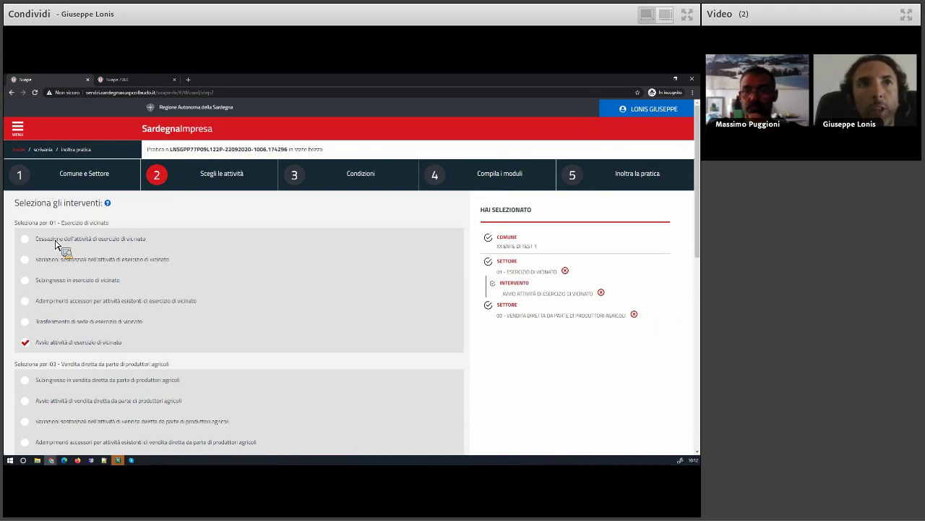
pyautogui.moveTo(109, 222); pyautogui.dragTo(61, 225)
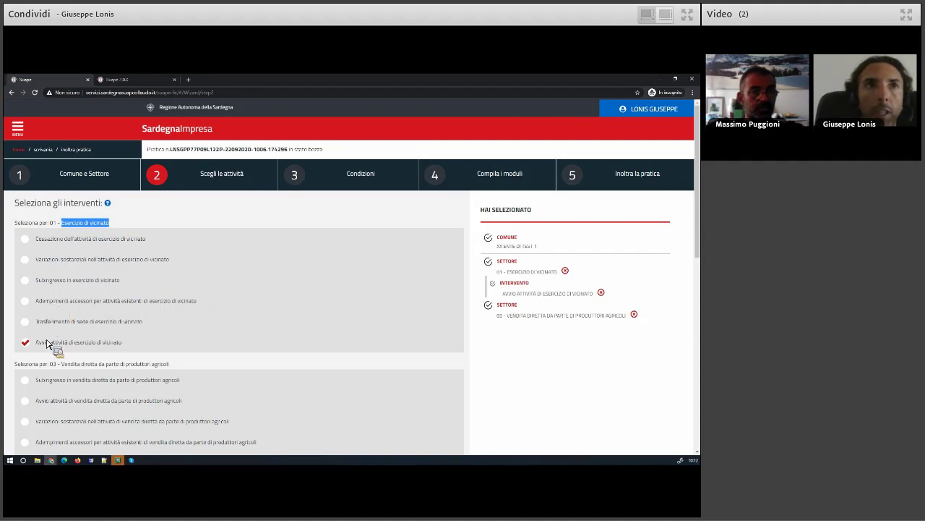
pyautogui.click(48, 305)
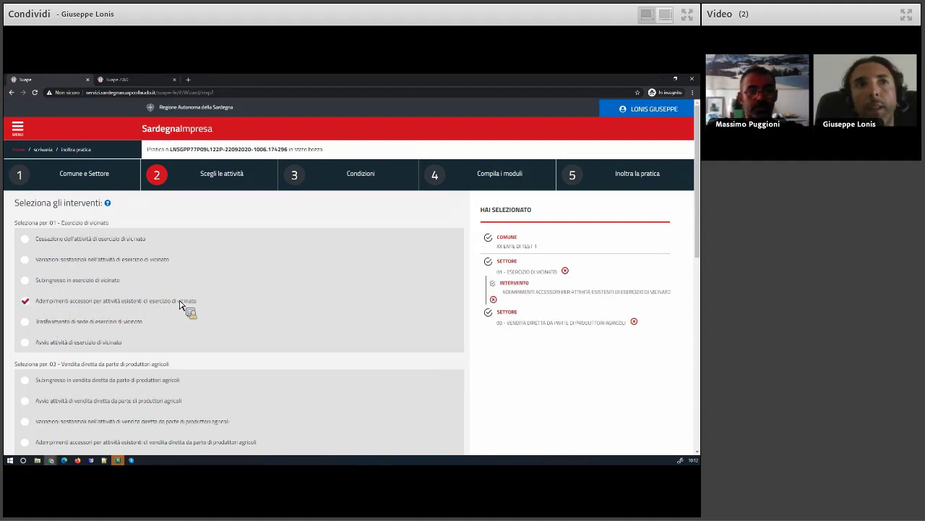
pyautogui.scroll(-3, 173, 306)
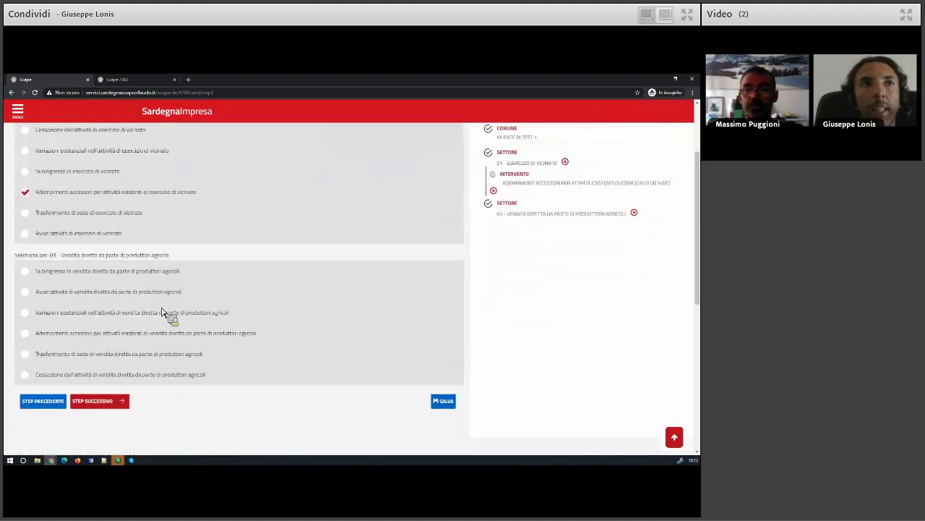
pyautogui.click(124, 340)
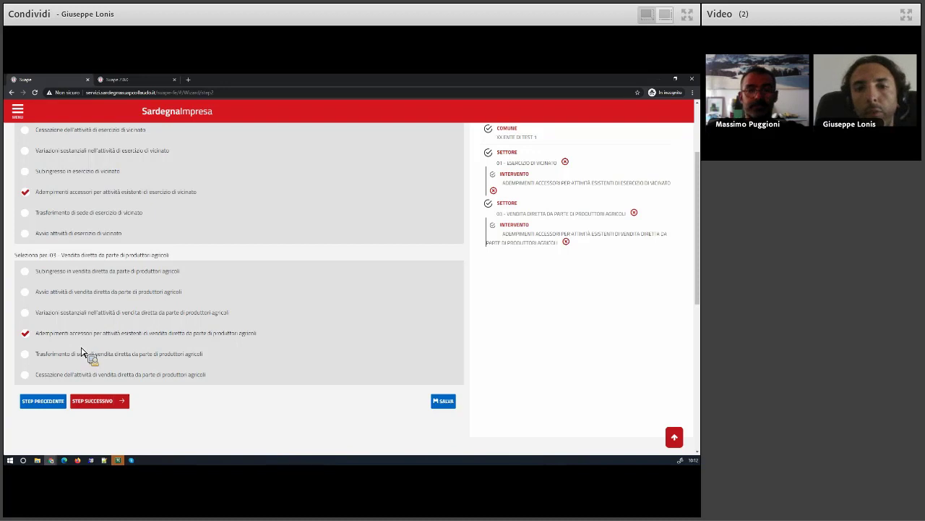
pyautogui.click(47, 409)
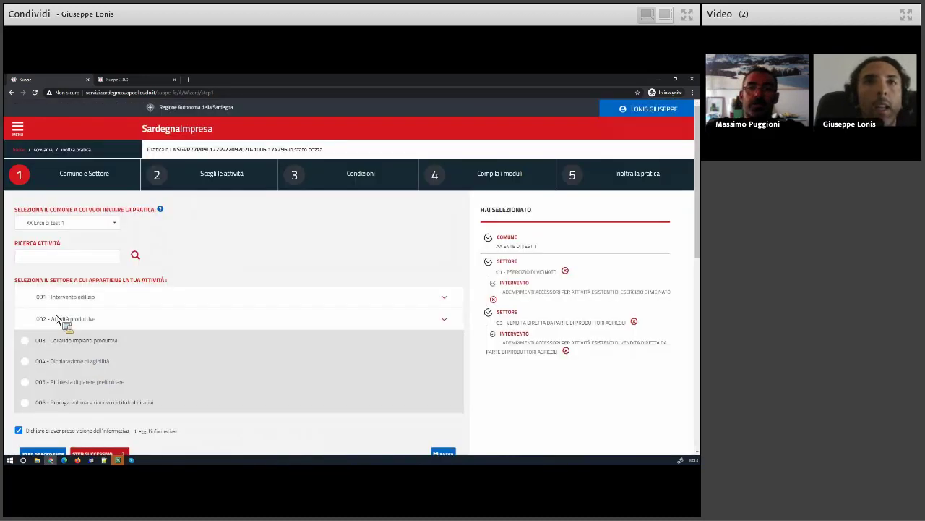
# Add '01 - Taxi' from 002 > 04 Riparazione di autoveicoli > Taxi e NCC and advance to Scegli le attività
pyautogui.click(58, 319)
pyautogui.scroll(-1, 89, 353)
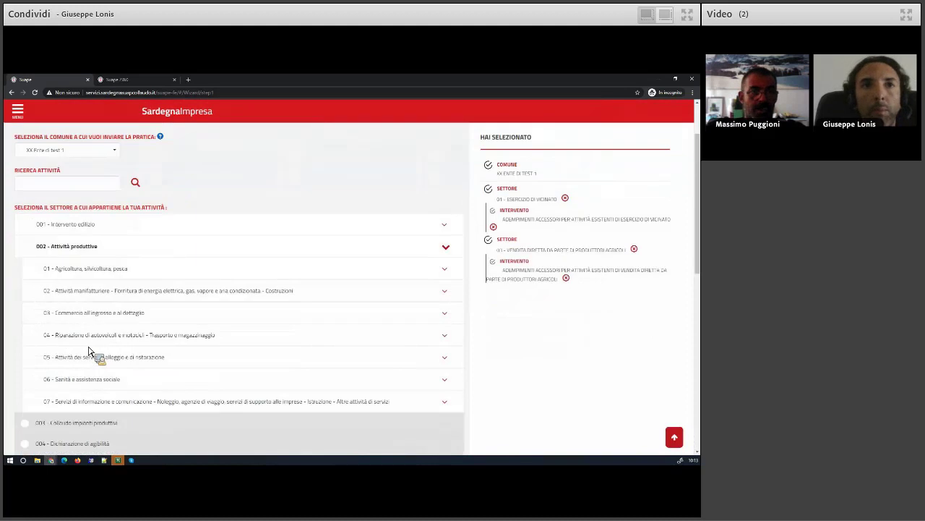
pyautogui.scroll(-1, 89, 353)
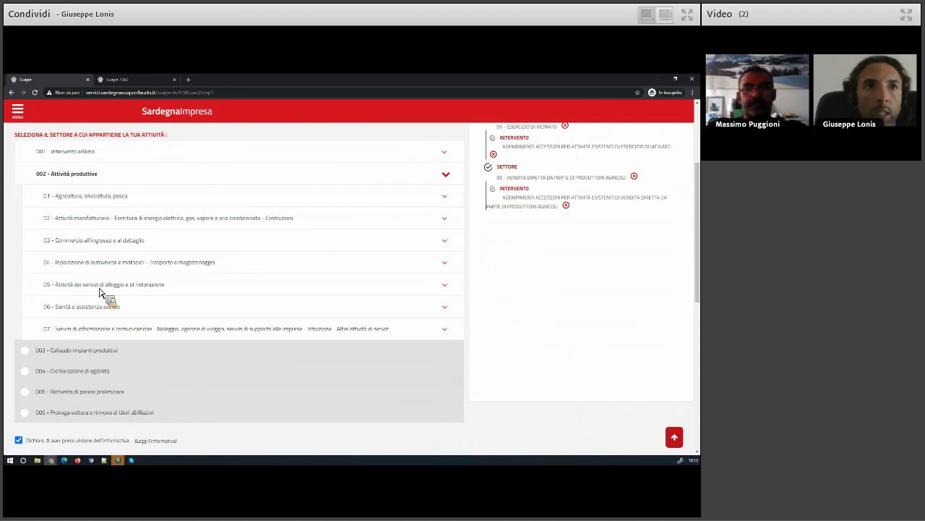
pyautogui.click(84, 264)
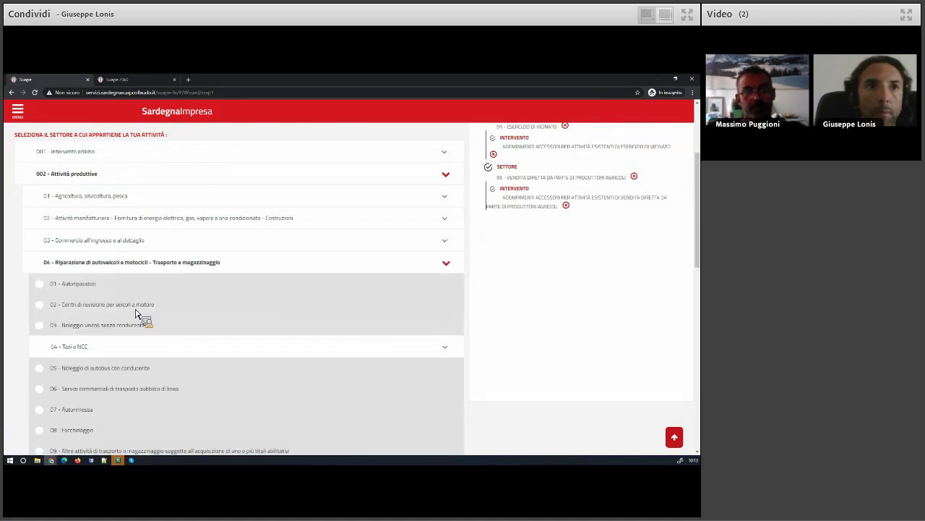
pyautogui.scroll(-1, 145, 326)
pyautogui.click(81, 277)
pyautogui.click(81, 297)
pyautogui.scroll(-2, 72, 380)
pyautogui.scroll(-3, 70, 385)
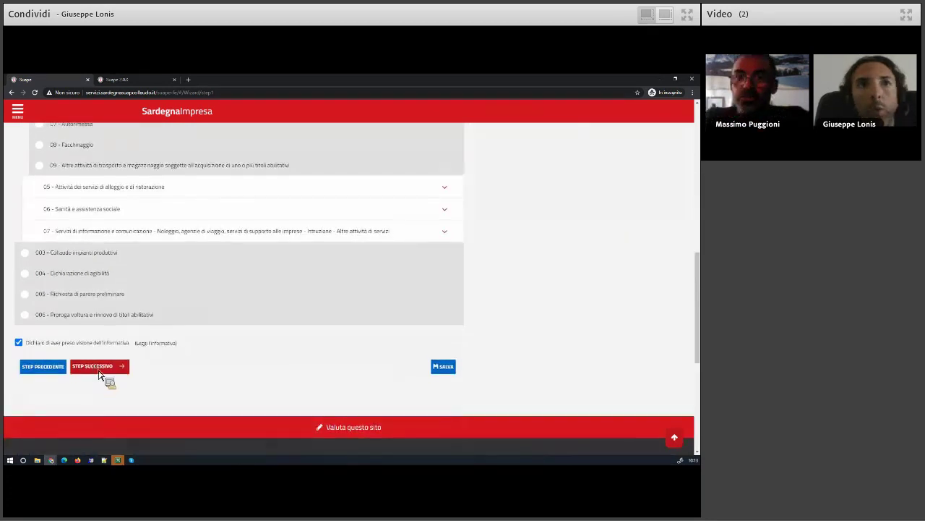
pyautogui.click(99, 366)
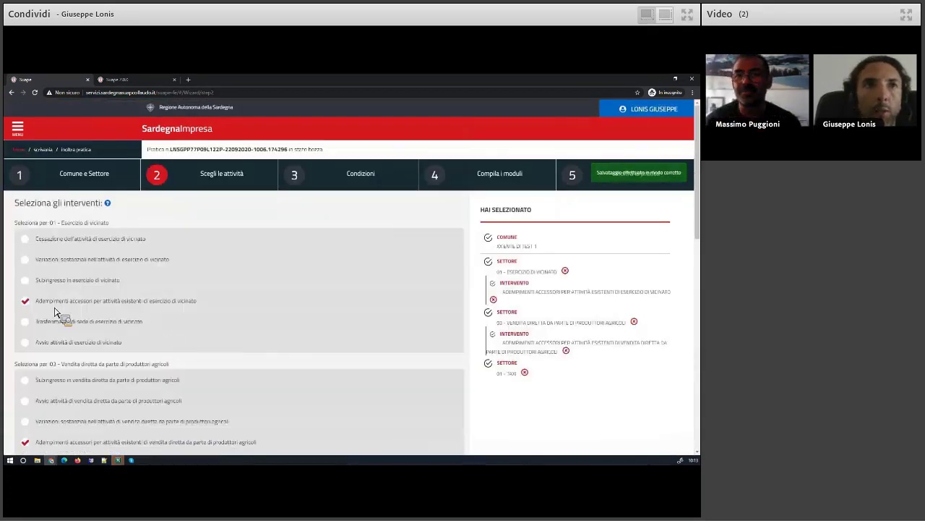
# Choose 'Adempimenti accessori per attività esistenti di taxi' and advance to the Condizioni step
pyautogui.scroll(-3, 57, 317)
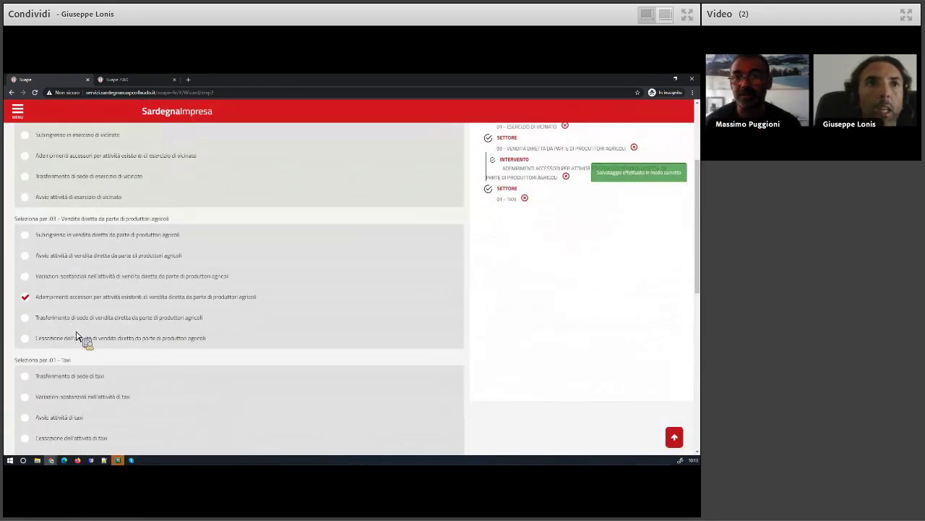
pyautogui.scroll(-3, 104, 371)
pyautogui.click(56, 374)
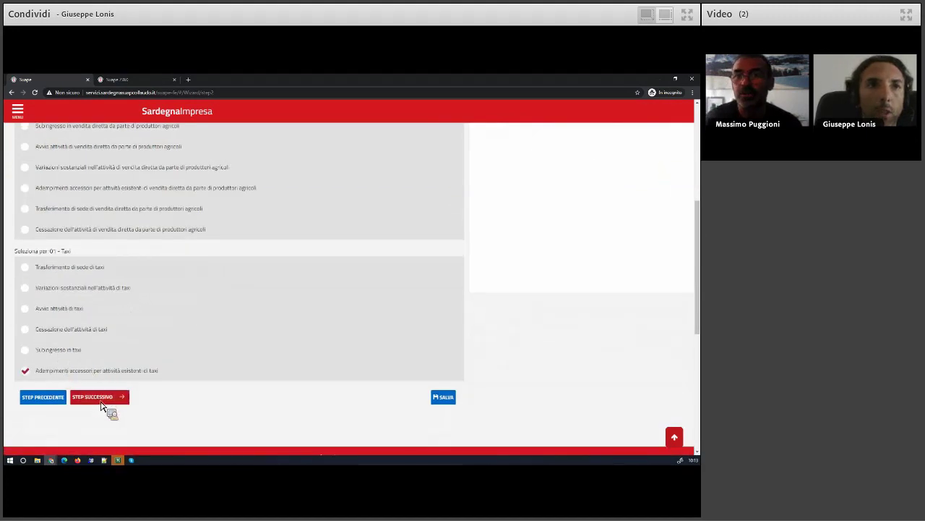
pyautogui.click(108, 398)
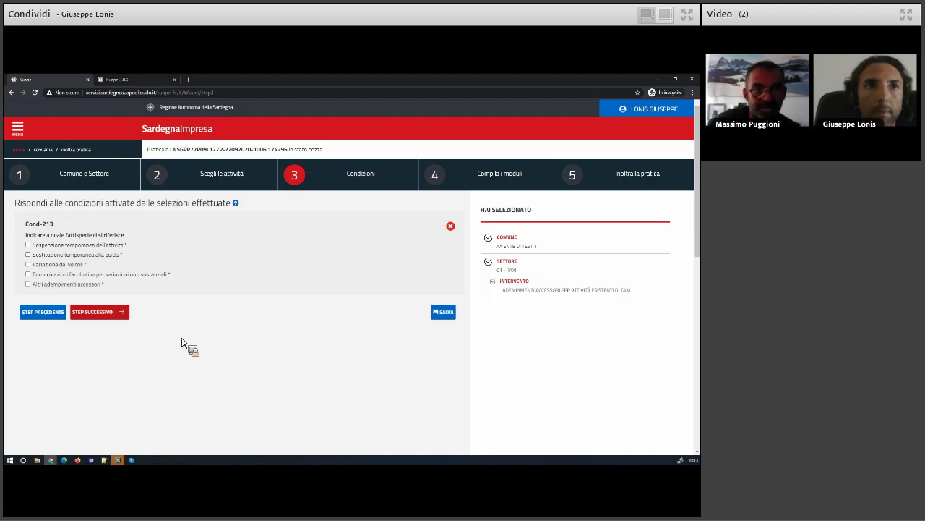
# Tick 'Variazione dei veicoli' and 'Sostituzione temporanea alla guida' in Cond-213
pyautogui.click(62, 265)
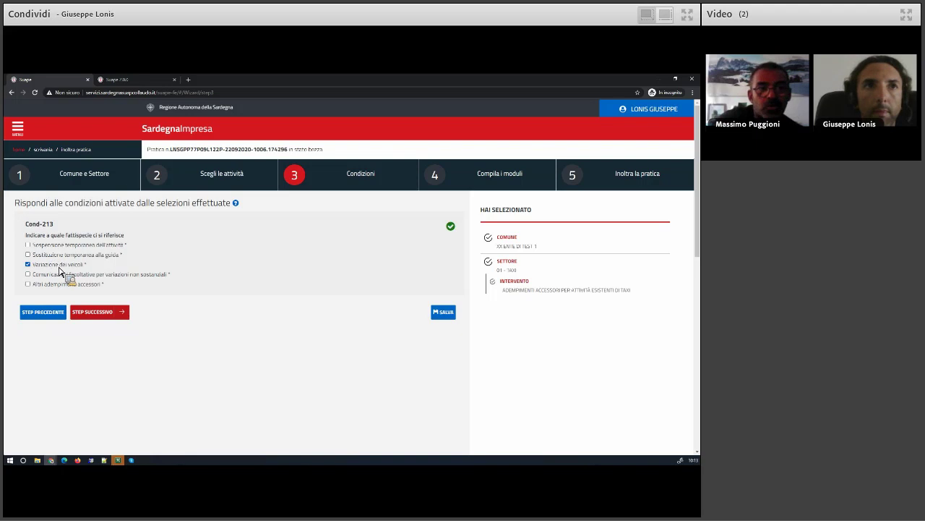
pyautogui.click(60, 256)
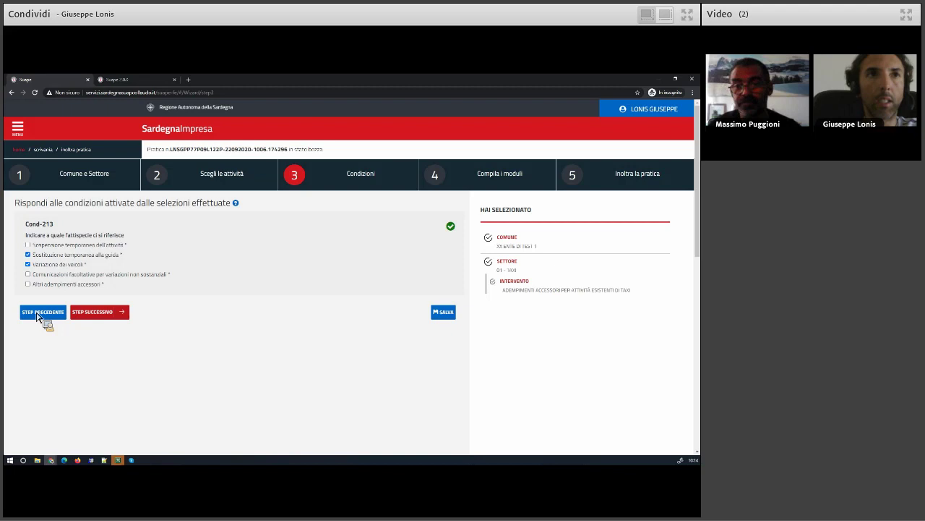
# Go back two steps to step 1, Comune e Settore
pyautogui.click(38, 316)
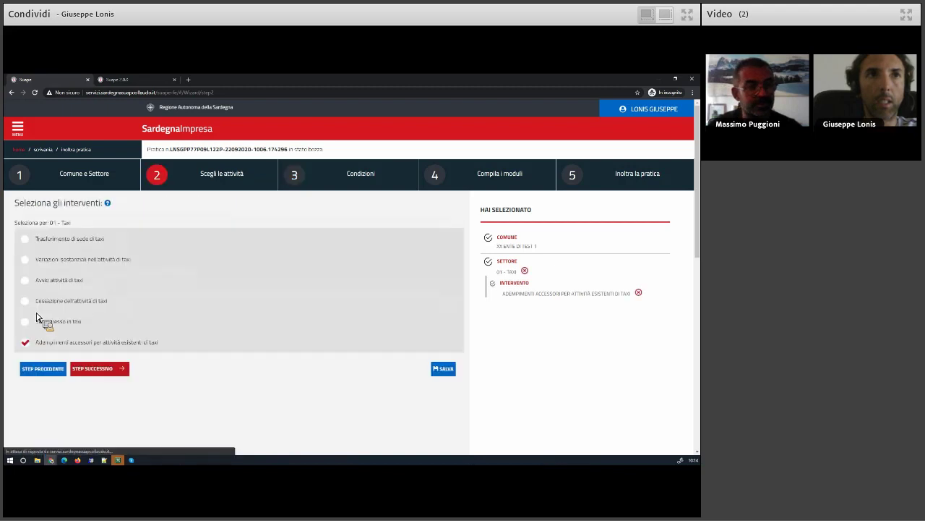
pyautogui.click(44, 370)
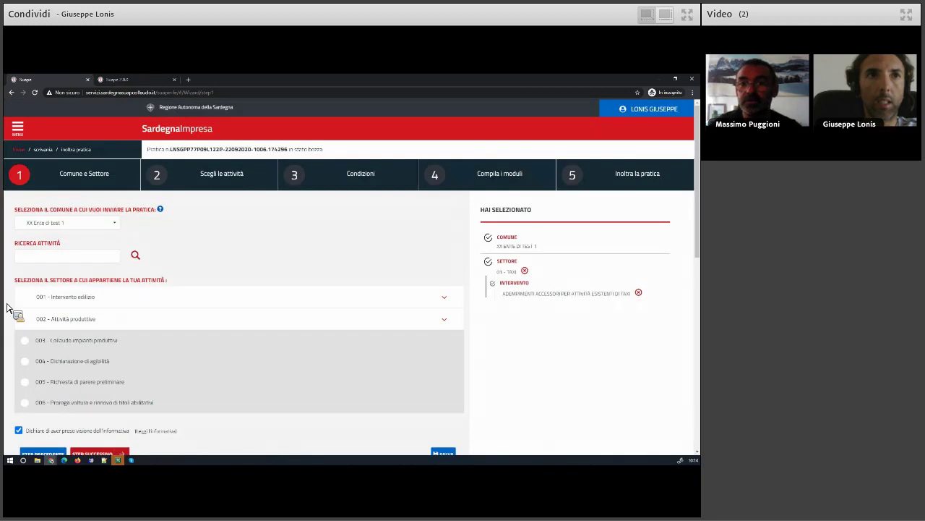
pyautogui.scroll(-2, 9, 307)
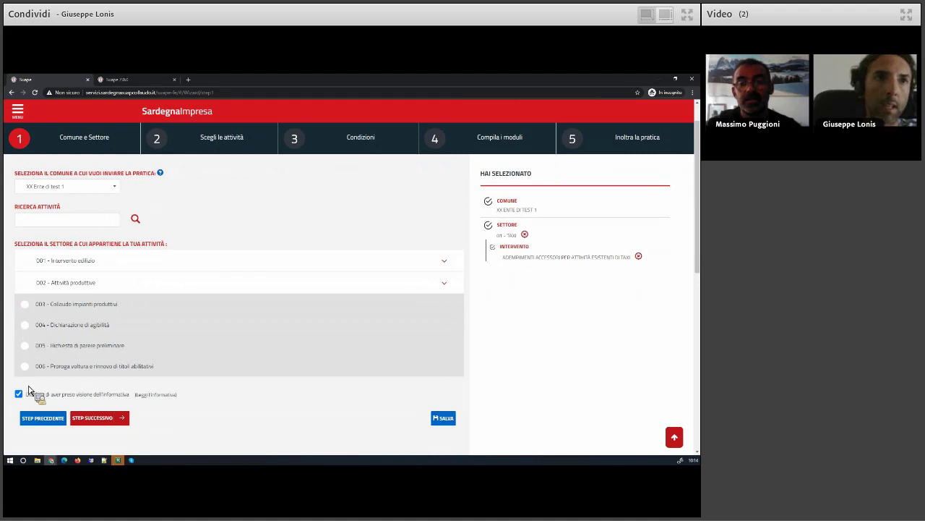
# Expand '002 - Attività produttive' and toggle the '01 - Agricoltura, silvicoltura, pesca' sub-sector
pyautogui.click(74, 285)
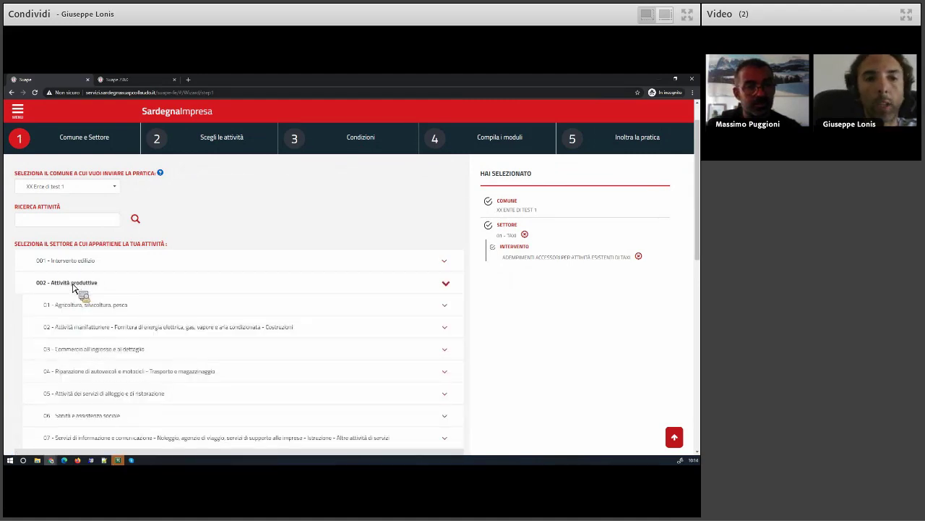
pyautogui.click(75, 306)
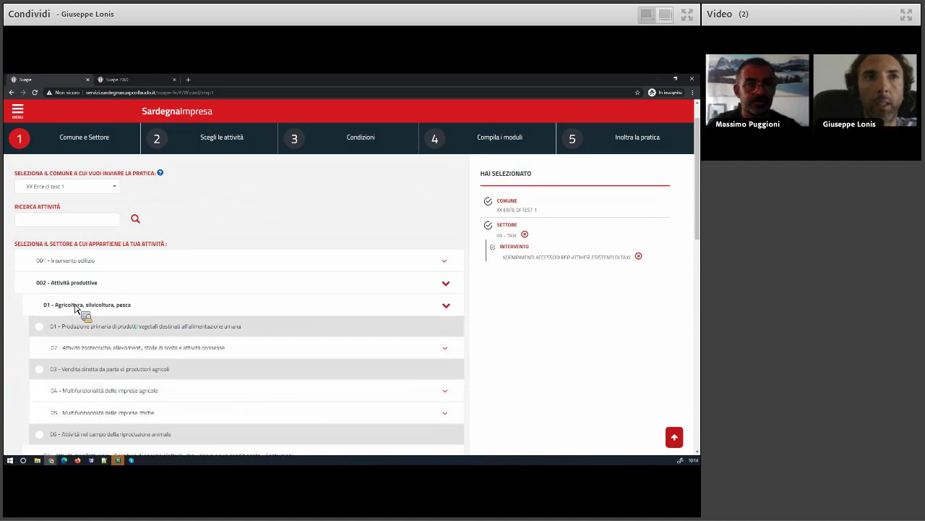
pyautogui.click(76, 307)
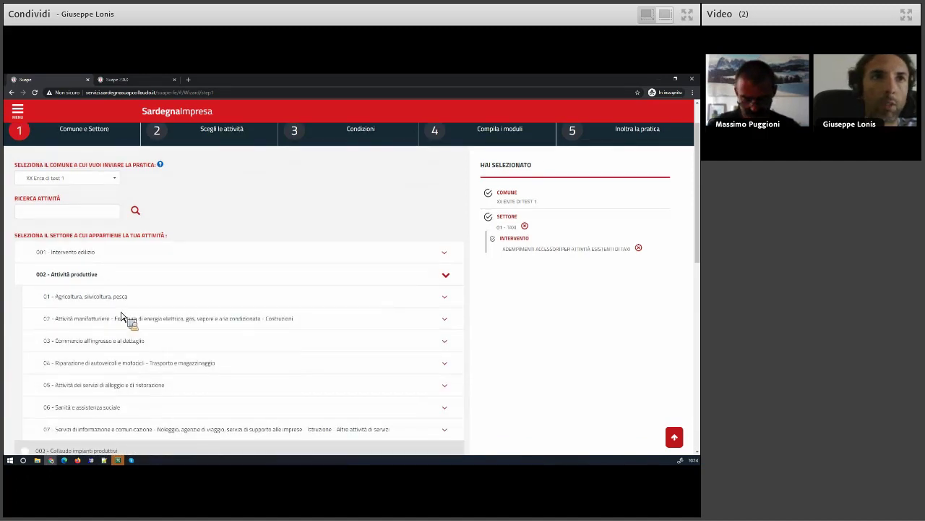
pyautogui.scroll(-1, 121, 316)
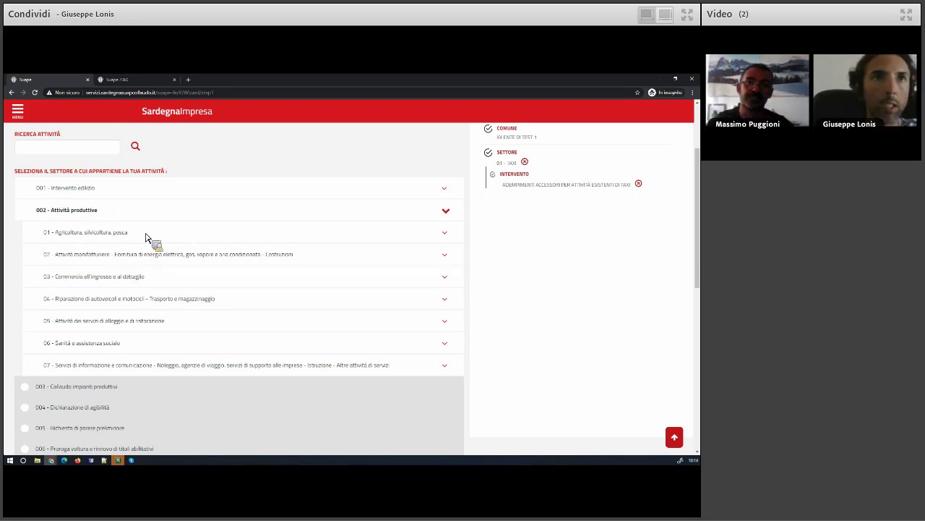
# Tick 01 Produzione primaria and, under 02 - Attività manifatturiere, item 05 other manufacturing
pyautogui.click(96, 235)
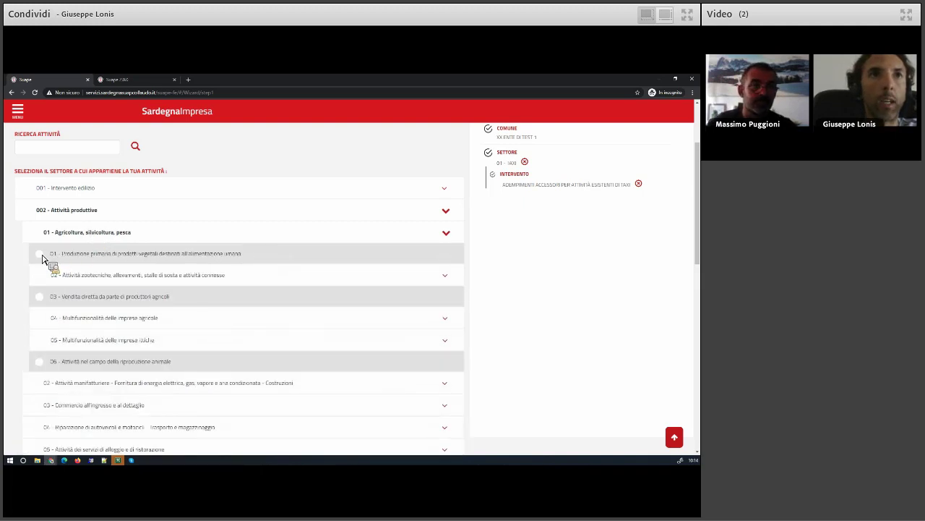
pyautogui.click(40, 255)
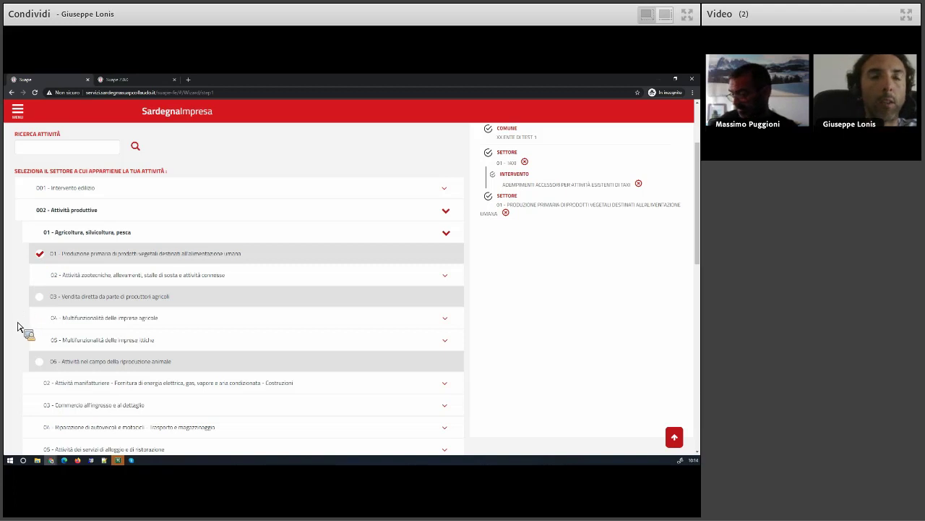
pyautogui.scroll(-1, 24, 327)
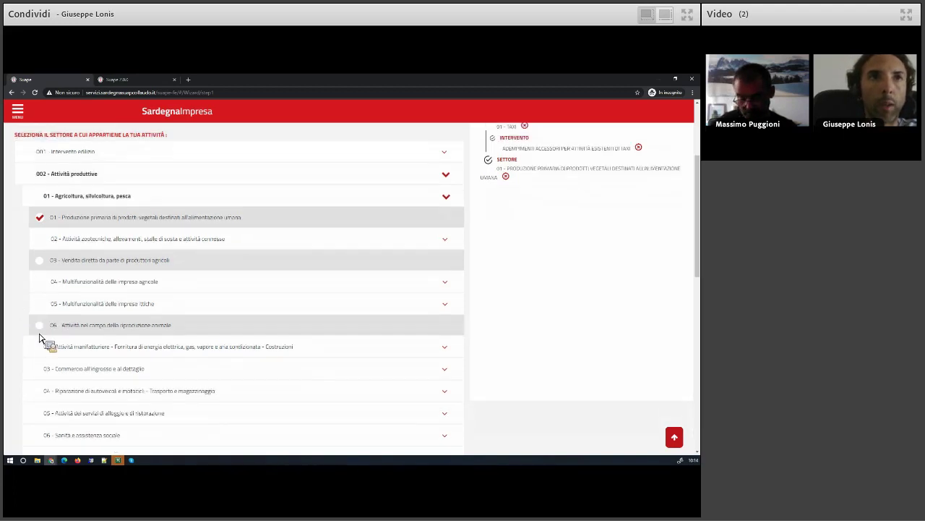
pyautogui.click(75, 348)
pyautogui.scroll(-4, 74, 353)
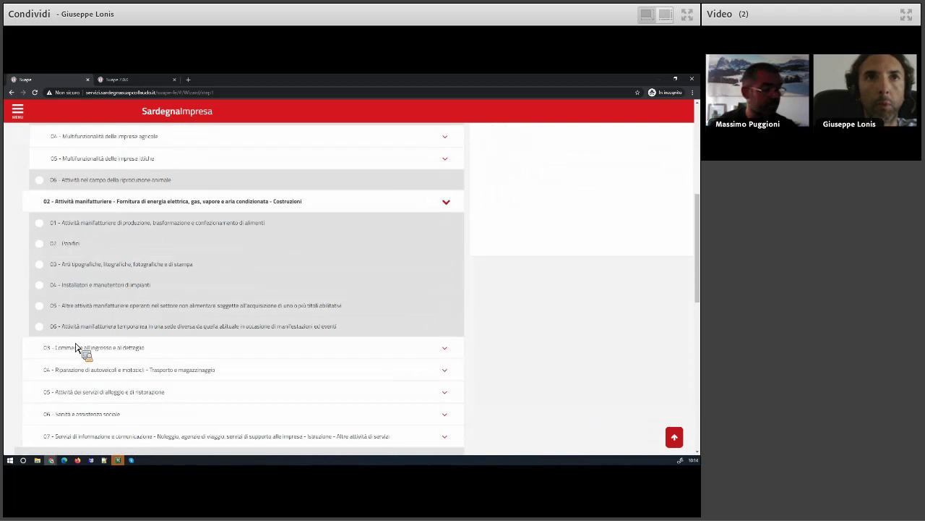
pyautogui.click(83, 311)
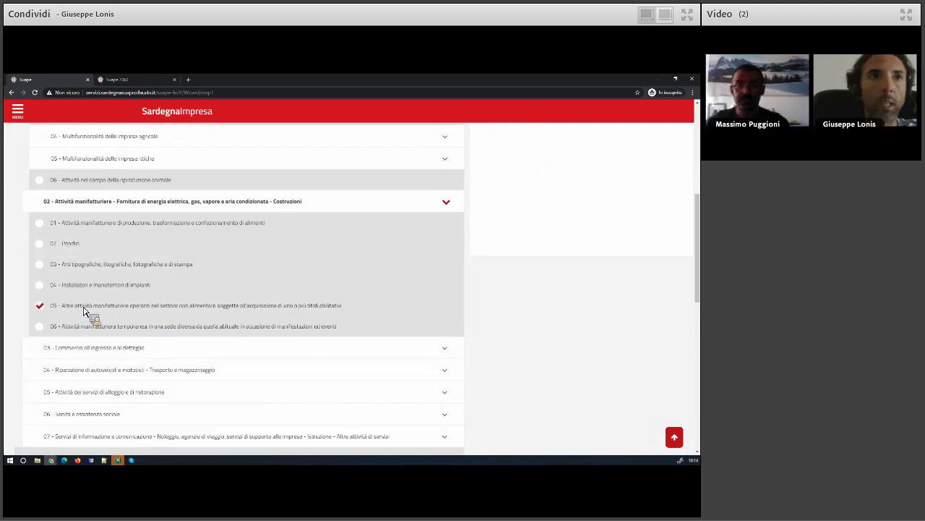
# Tick 07 food service in private commercial clubs under 05 > 02 Somministrazione di alimenti e bevande
pyautogui.scroll(-1, 18, 347)
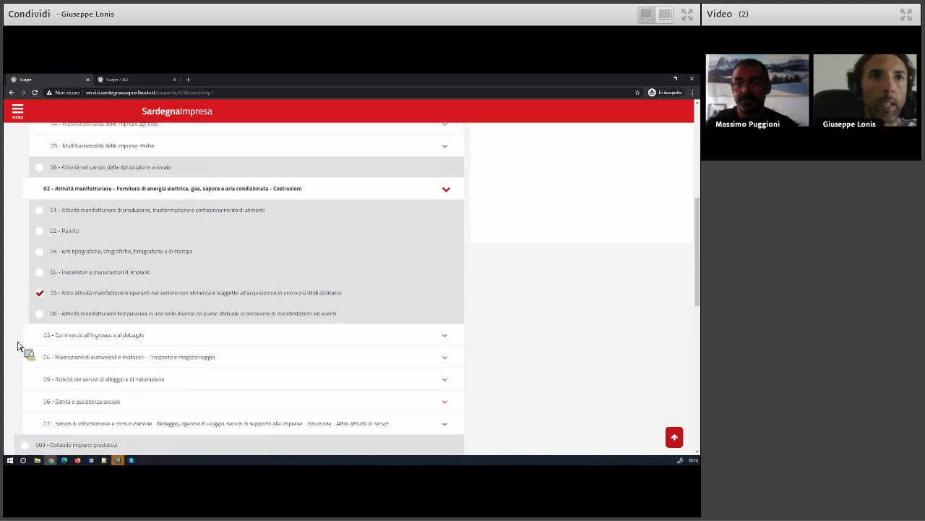
pyautogui.scroll(-1, 18, 347)
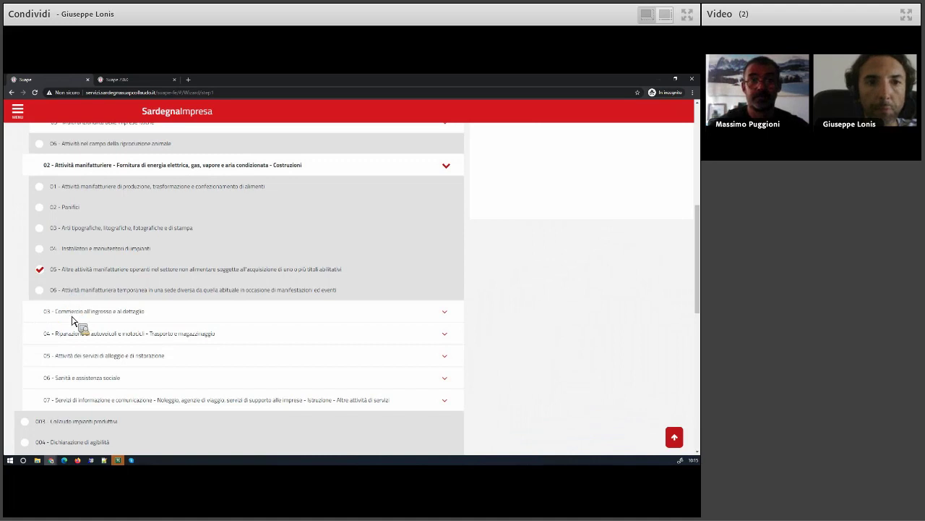
pyautogui.click(83, 356)
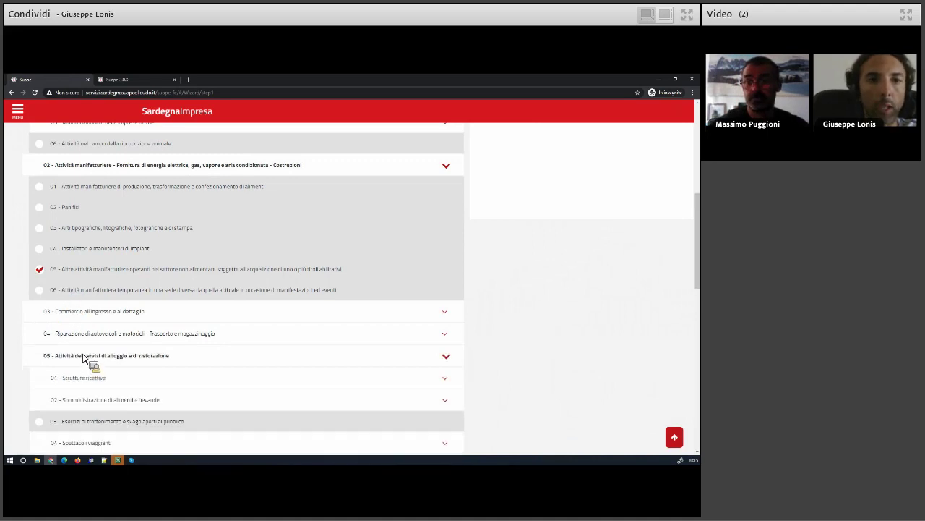
pyautogui.scroll(-3, 83, 357)
pyautogui.scroll(-2, 83, 357)
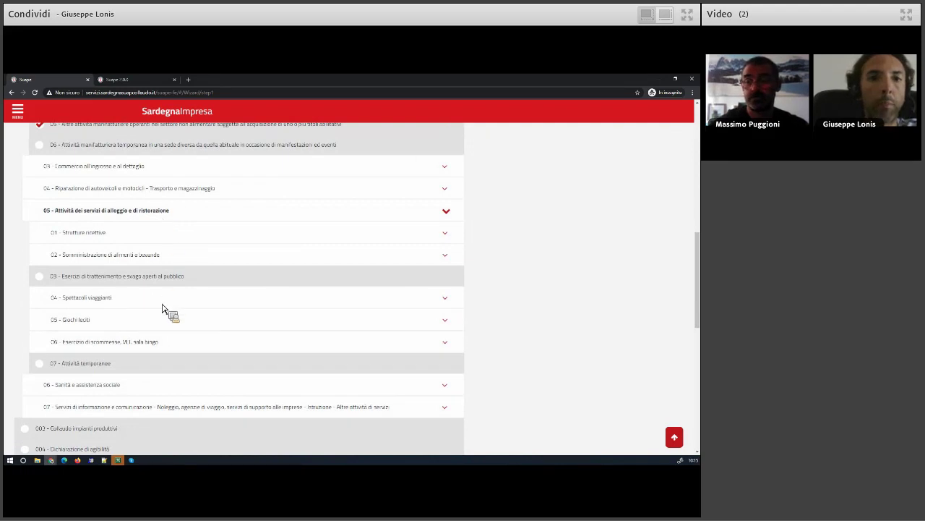
pyautogui.scroll(-1, 162, 316)
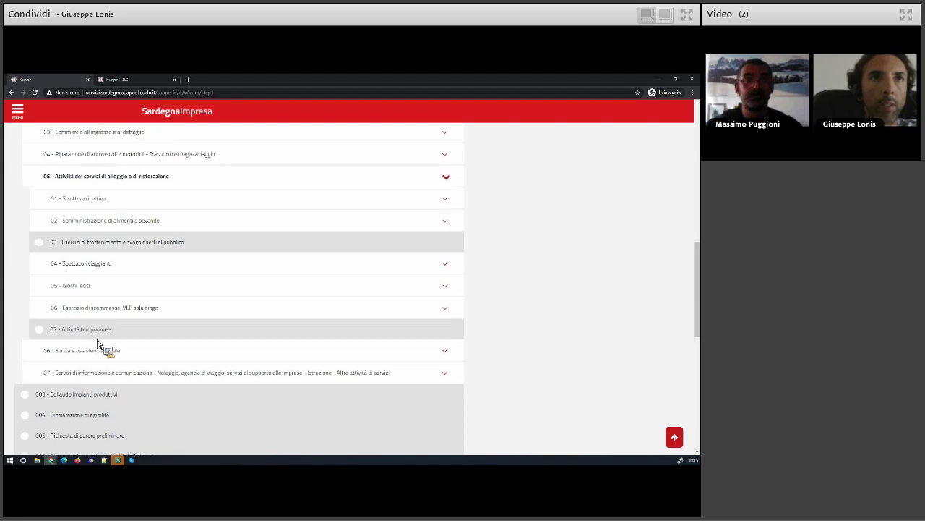
pyautogui.scroll(4, 100, 346)
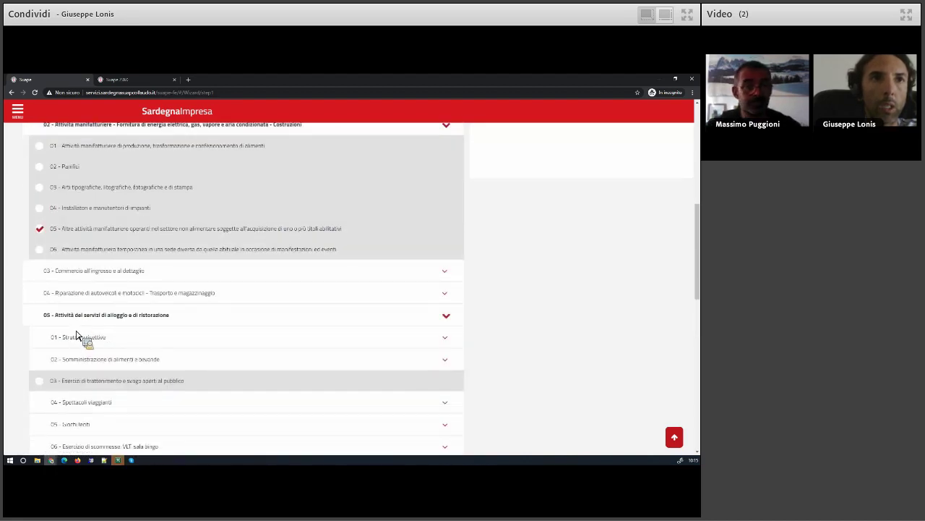
pyautogui.scroll(-2, 87, 341)
pyautogui.click(89, 296)
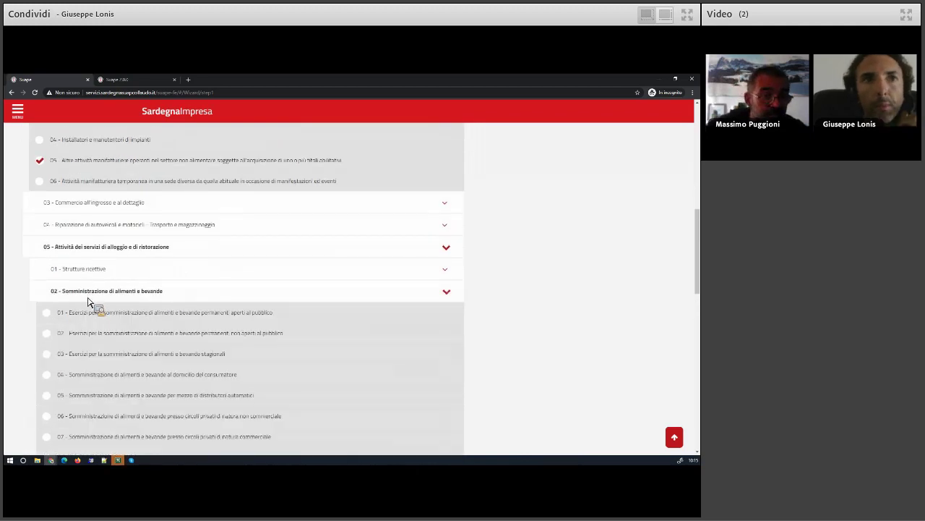
pyautogui.scroll(-3, 90, 303)
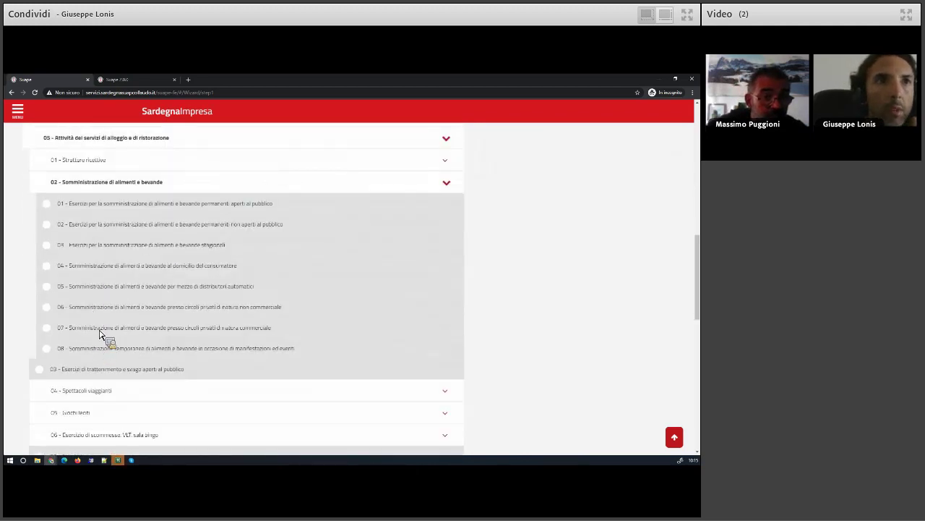
pyautogui.click(138, 334)
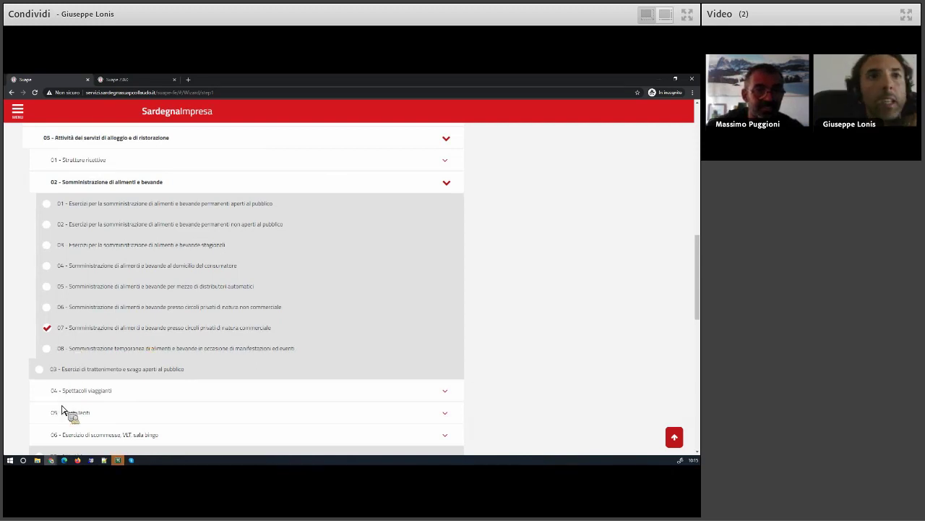
# Tick '04 - Laboratori di autocontrollo per alimenti' under 06 - Sanità e assistenza sociale
pyautogui.scroll(-3, 82, 396)
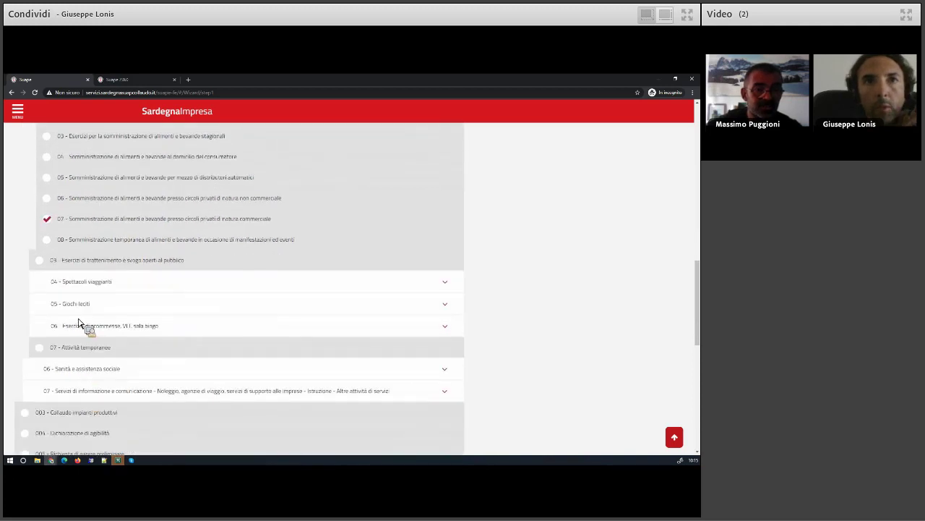
pyautogui.scroll(-1, 75, 363)
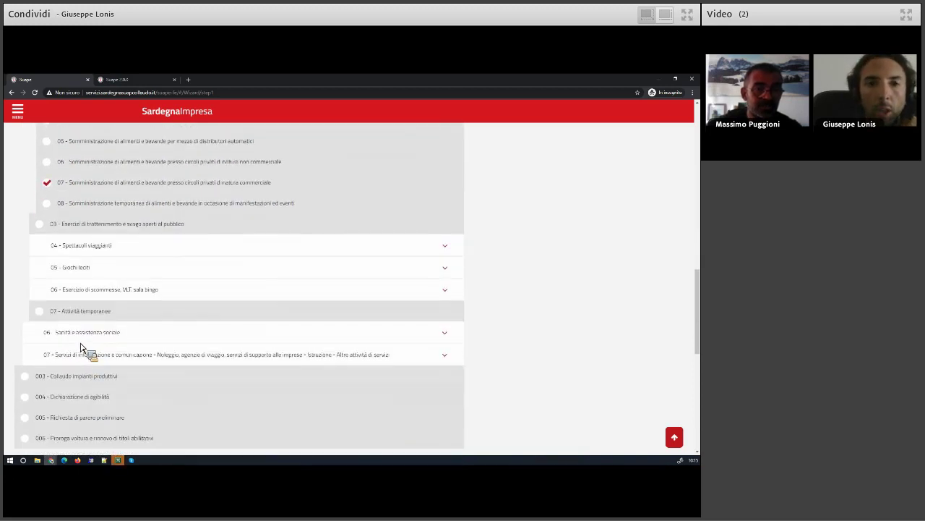
pyautogui.click(86, 344)
pyautogui.scroll(-2, 84, 340)
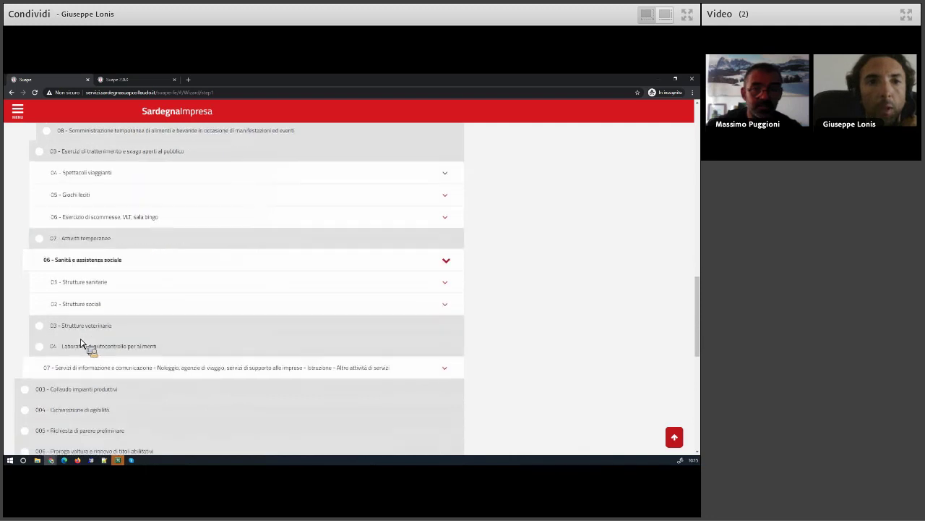
pyautogui.click(74, 353)
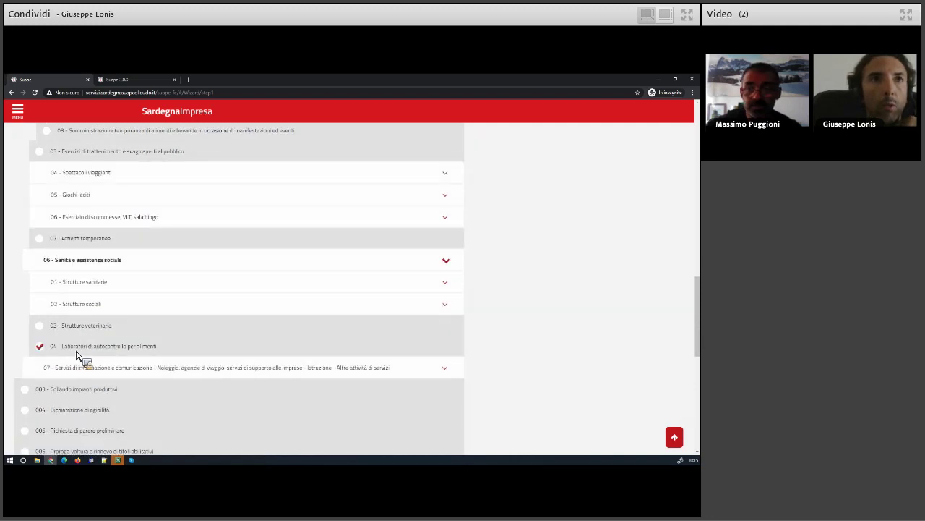
pyautogui.scroll(-3, 76, 355)
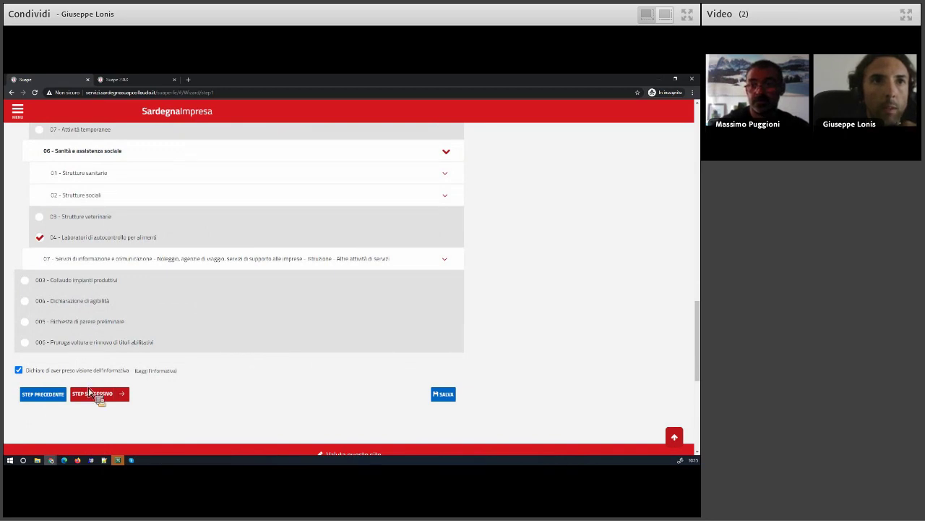
# Under section 07, tick items 14, 15 and 16, bringing the summary to eight sectors
pyautogui.scroll(1, 89, 360)
pyautogui.scroll(2, 89, 360)
pyautogui.click(94, 336)
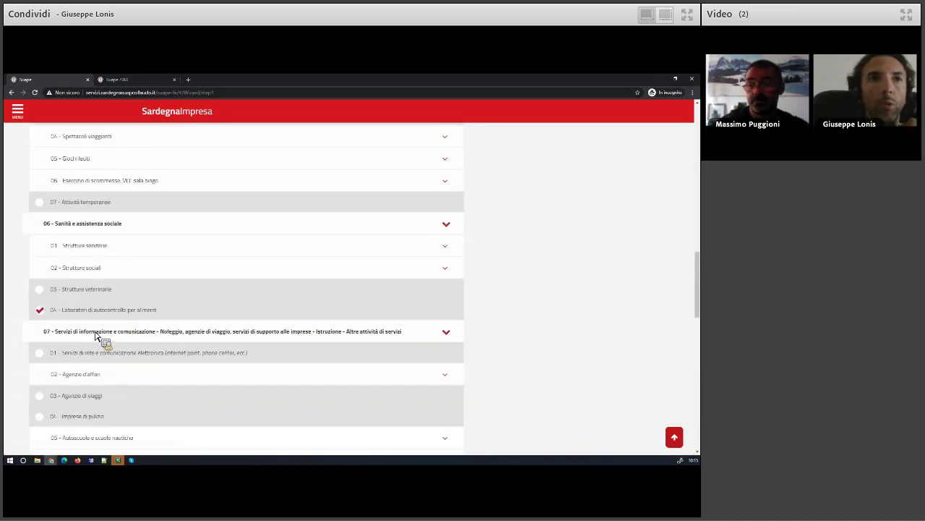
pyautogui.scroll(-4, 95, 337)
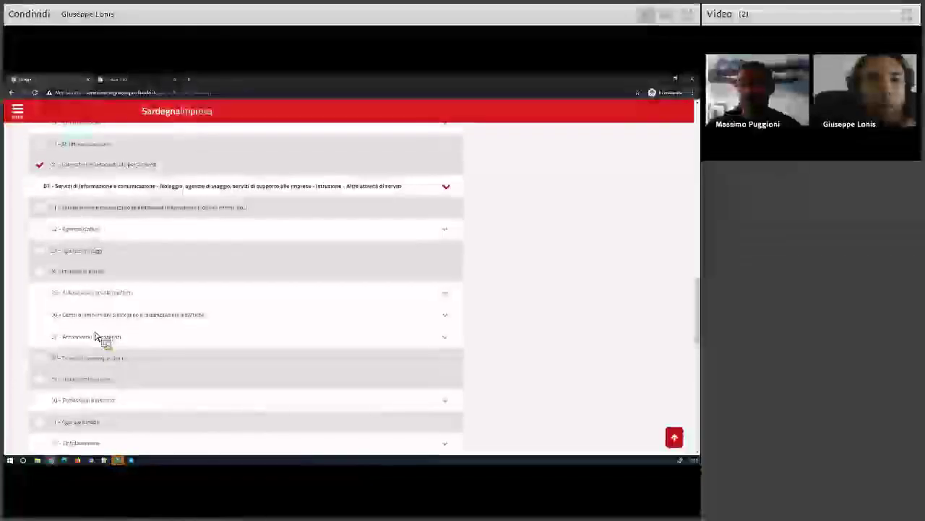
pyautogui.scroll(-4, 95, 336)
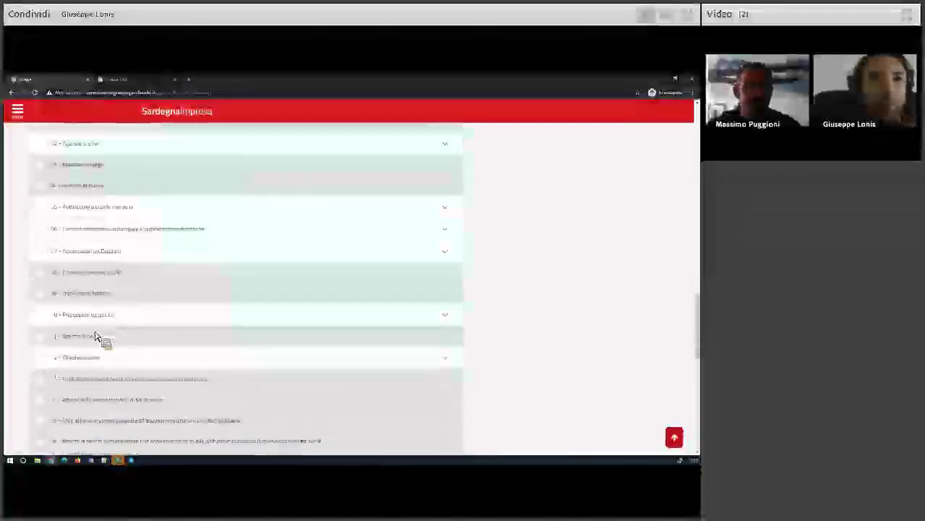
pyautogui.click(92, 346)
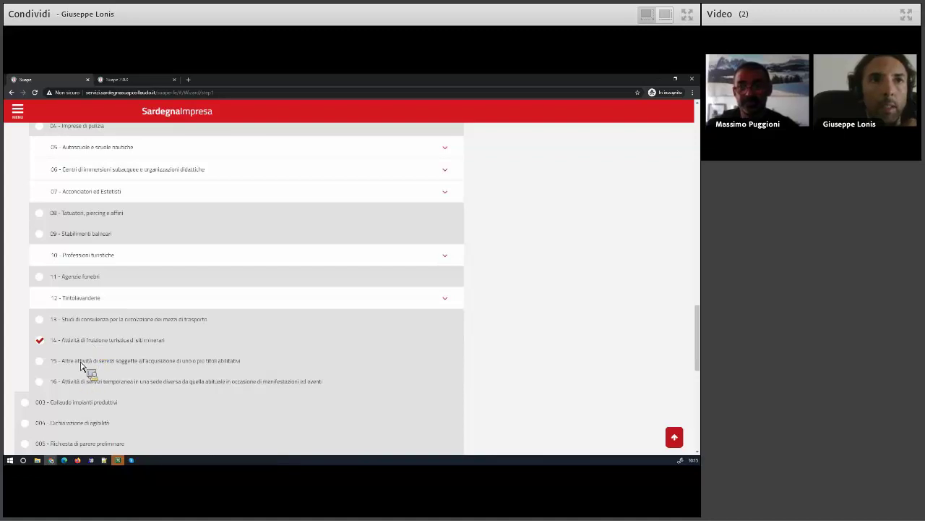
pyautogui.click(134, 365)
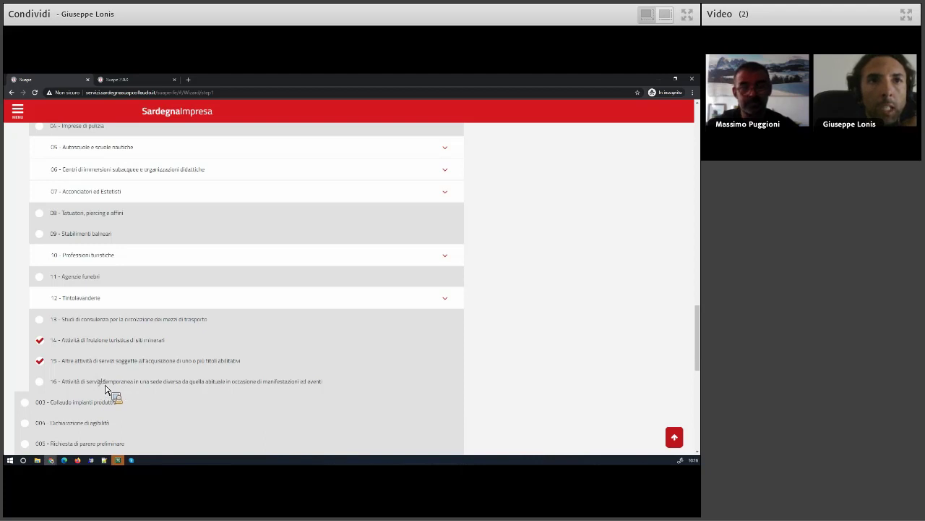
pyautogui.click(101, 381)
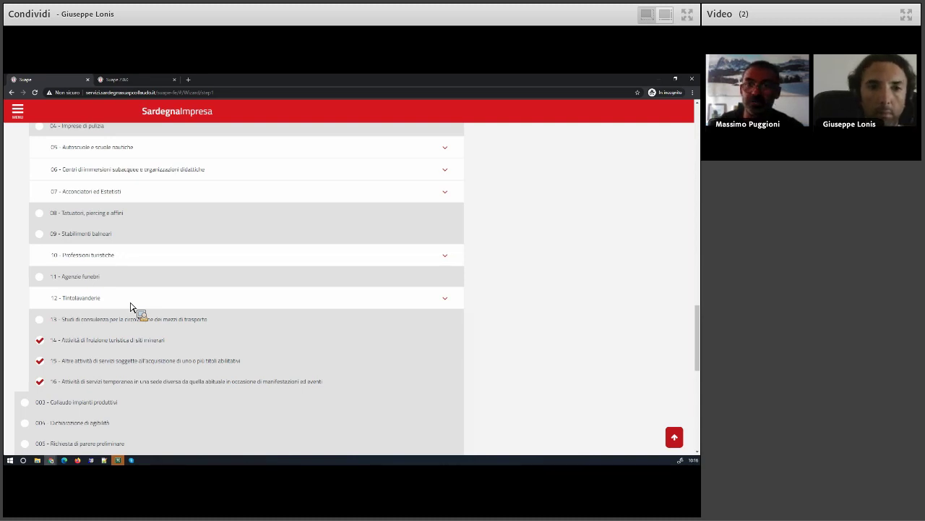
pyautogui.scroll(15, 131, 307)
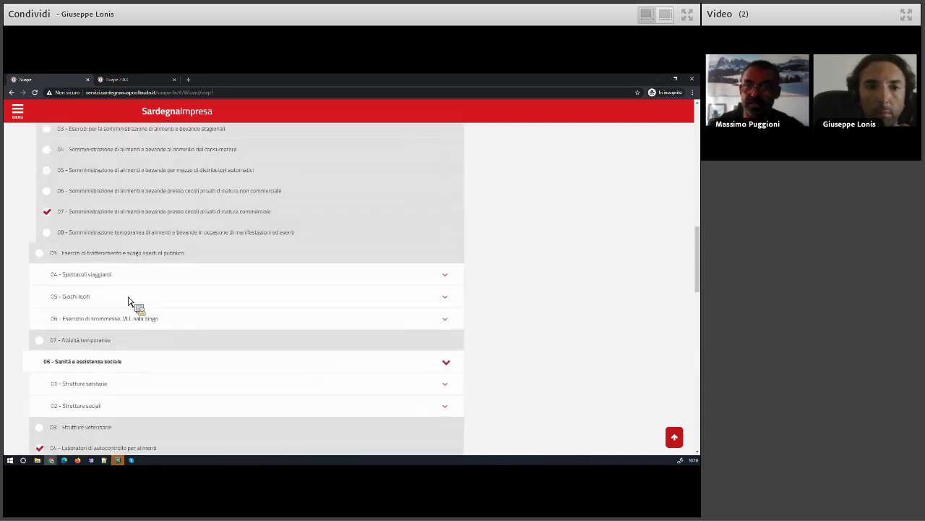
pyautogui.scroll(10, 90, 207)
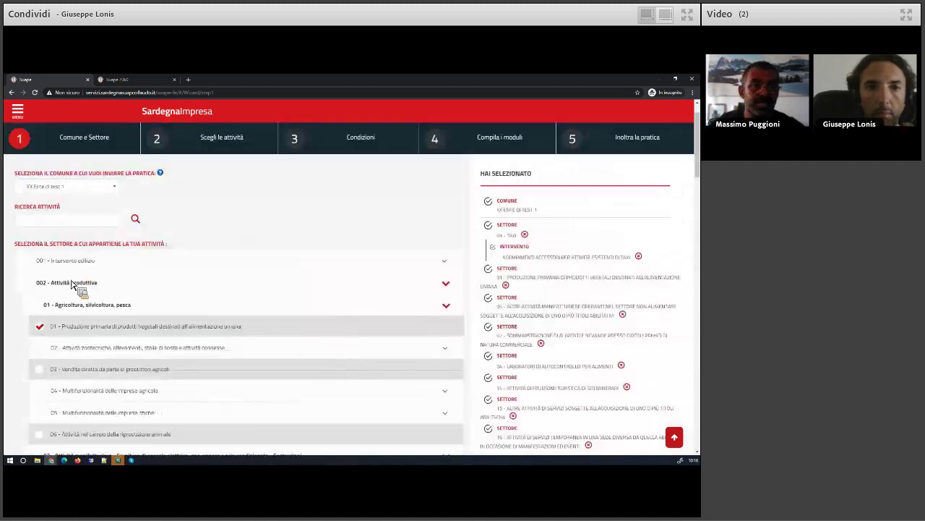
# Expand '001 - Intervento edilizio' and its '01 - Intervento edilizio da realizzare' sub-row
pyautogui.click(71, 261)
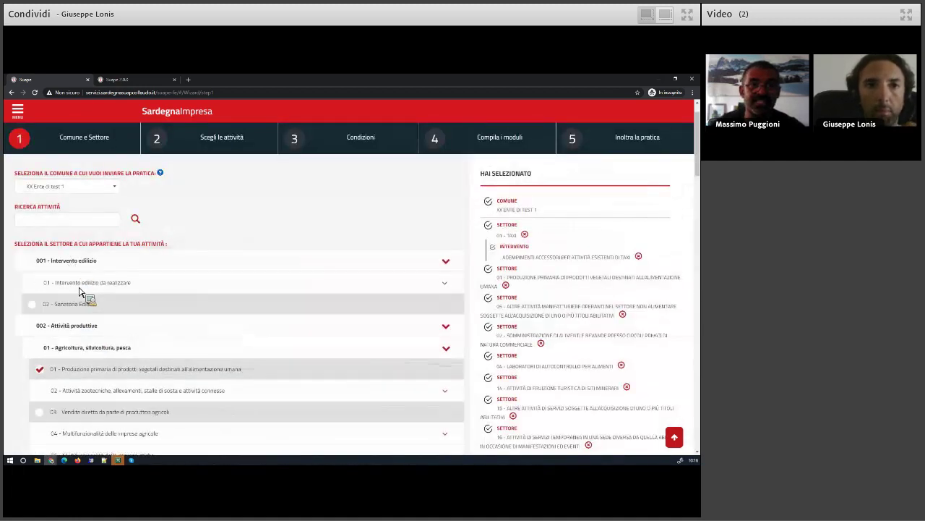
pyautogui.click(77, 284)
pyautogui.scroll(-3, 129, 282)
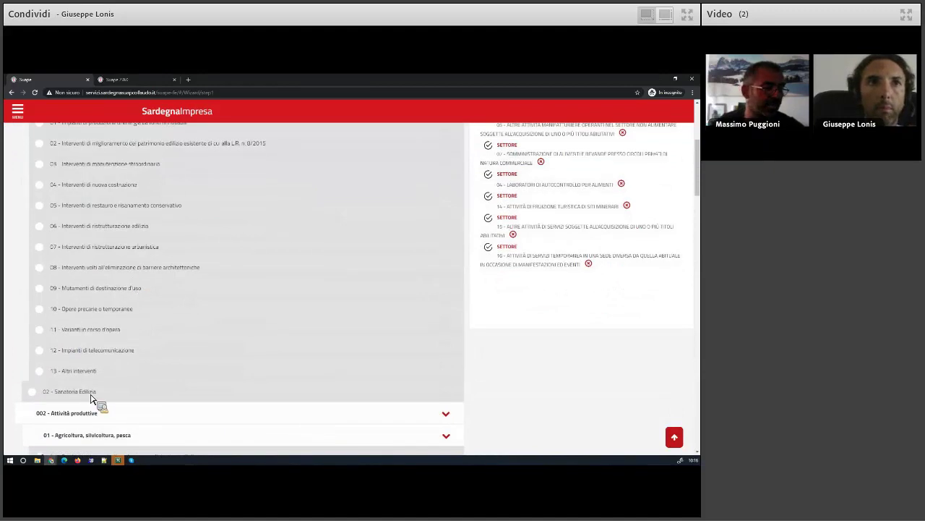
pyautogui.scroll(1, 161, 340)
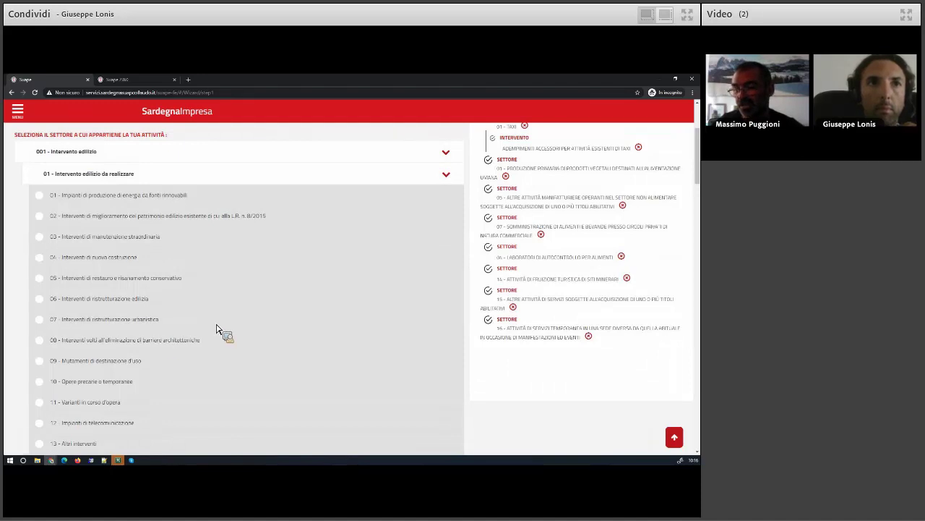
pyautogui.scroll(1, 569, 298)
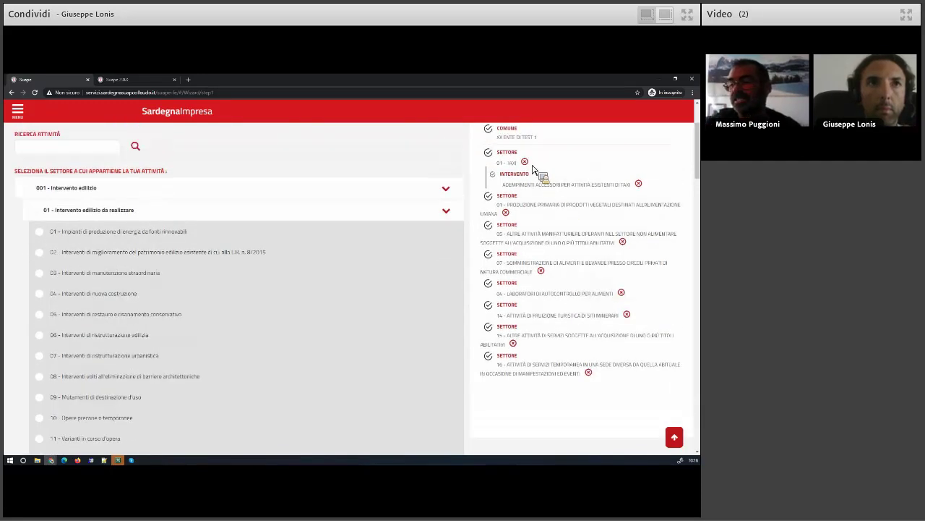
# Remove all eight sectors, from 01 - Taxi through 16, from the 'Hai selezionato' panel
pyautogui.click(525, 162)
pyautogui.click(507, 170)
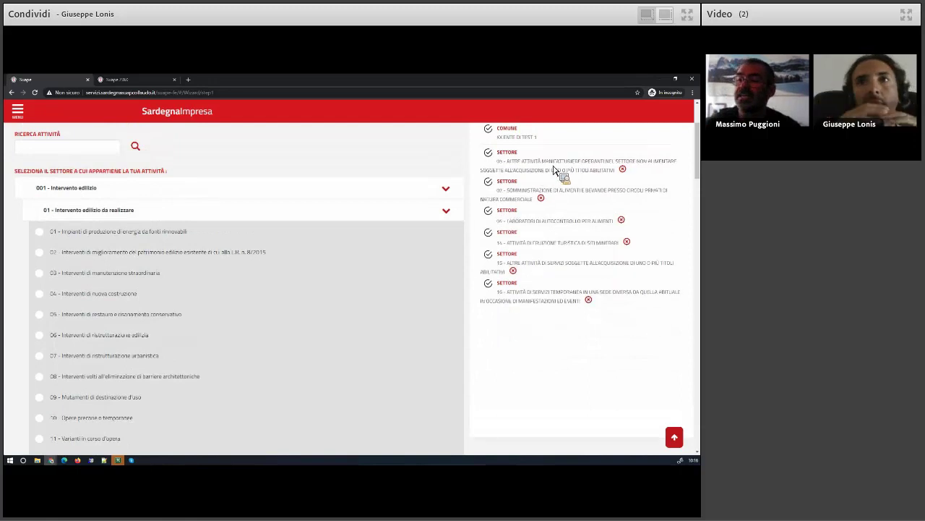
pyautogui.click(623, 169)
pyautogui.click(541, 170)
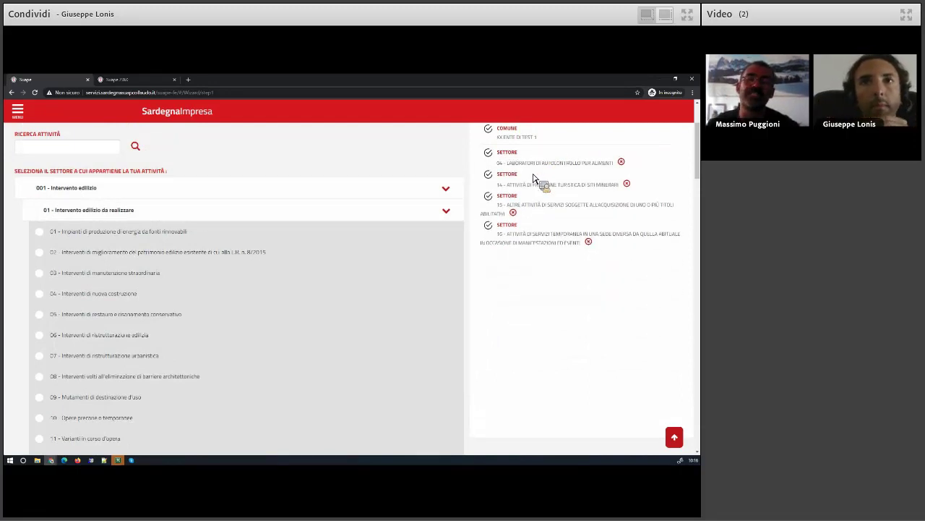
pyautogui.click(622, 163)
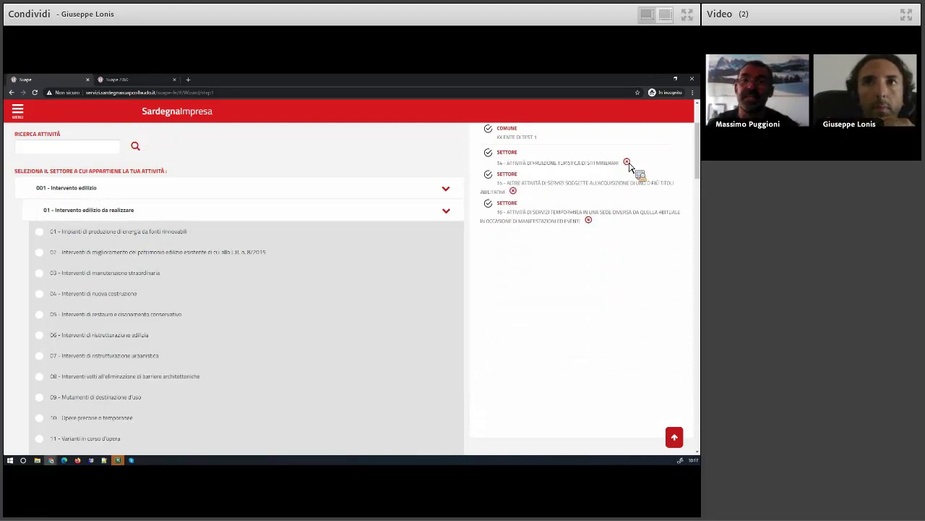
pyautogui.click(627, 163)
pyautogui.click(518, 170)
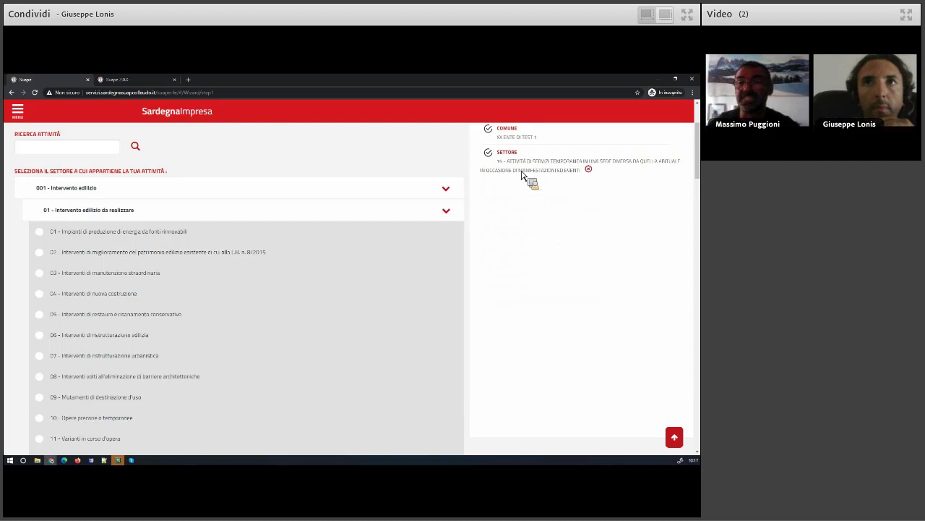
pyautogui.click(587, 169)
pyautogui.scroll(1, 543, 178)
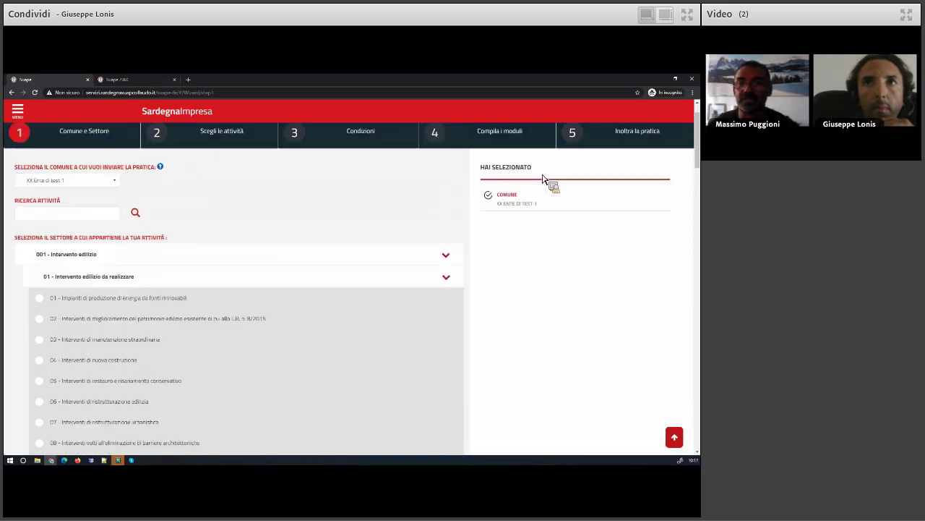
pyautogui.scroll(-1, 470, 209)
pyautogui.scroll(-1, 282, 286)
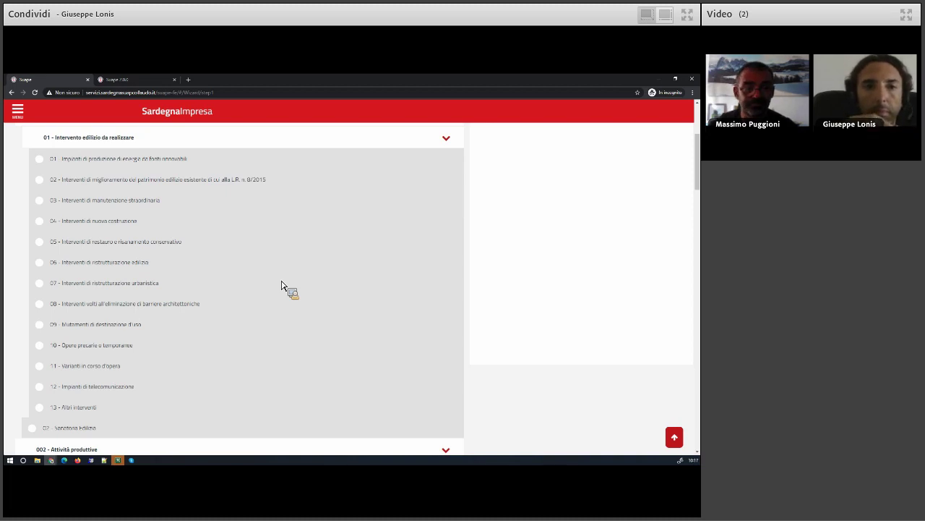
# Select '02 - Sanatoria Edilizia' under Intervento edilizio and advance to the interventions step
pyautogui.click(48, 427)
pyautogui.scroll(-4, 55, 432)
pyautogui.scroll(-15, 56, 434)
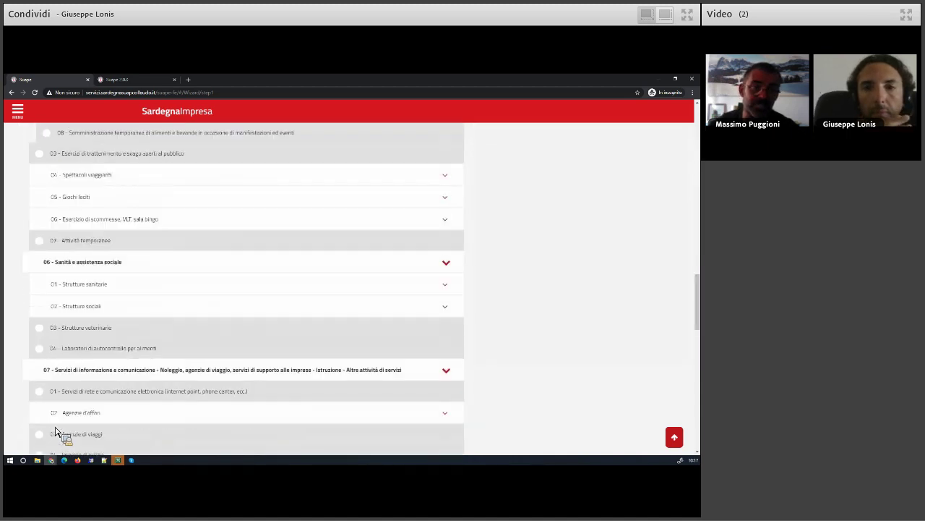
pyautogui.scroll(4, 62, 438)
pyautogui.click(92, 347)
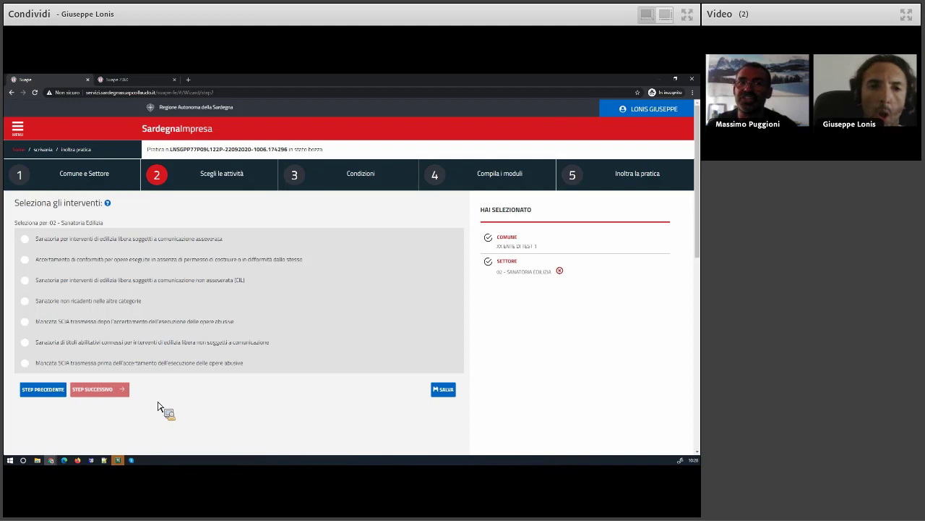
# Return to the desk and open the Pratiche in bozza list showing 88 drafts
pyautogui.click(47, 152)
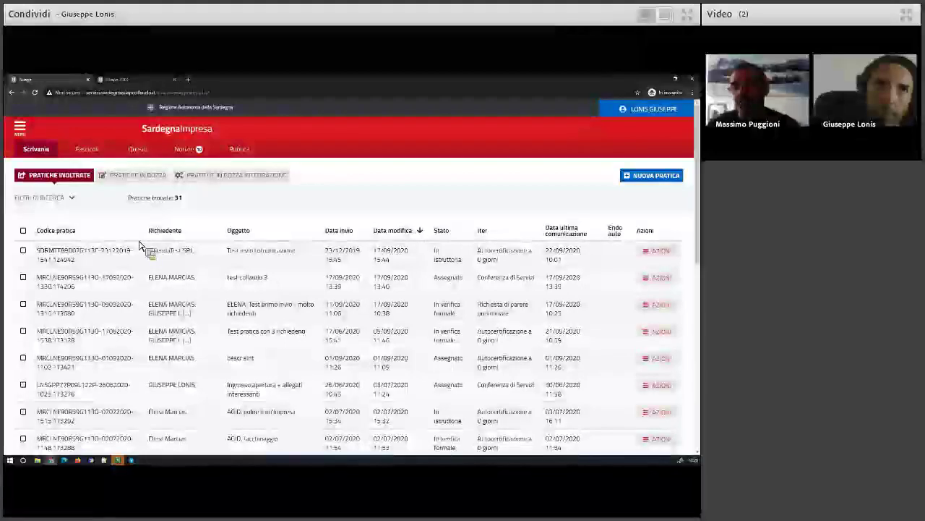
pyautogui.click(142, 177)
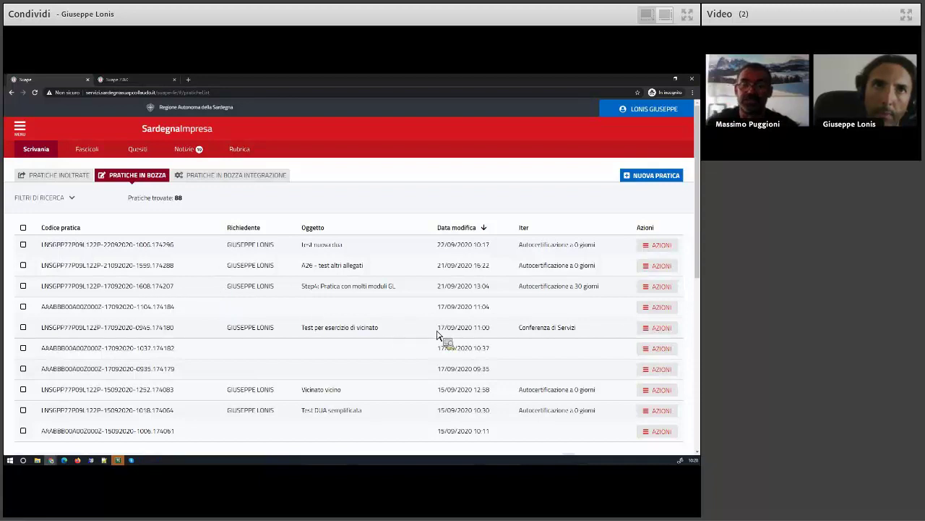
# Open the 'Test per esercizio di vicinato' draft for editing and review its eight completed modules, DUA to F32
pyautogui.click(658, 329)
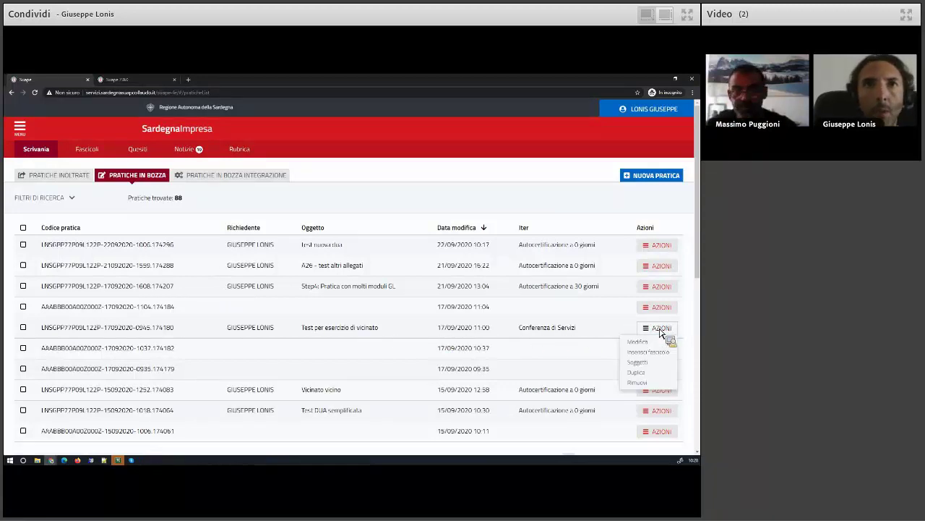
pyautogui.click(655, 342)
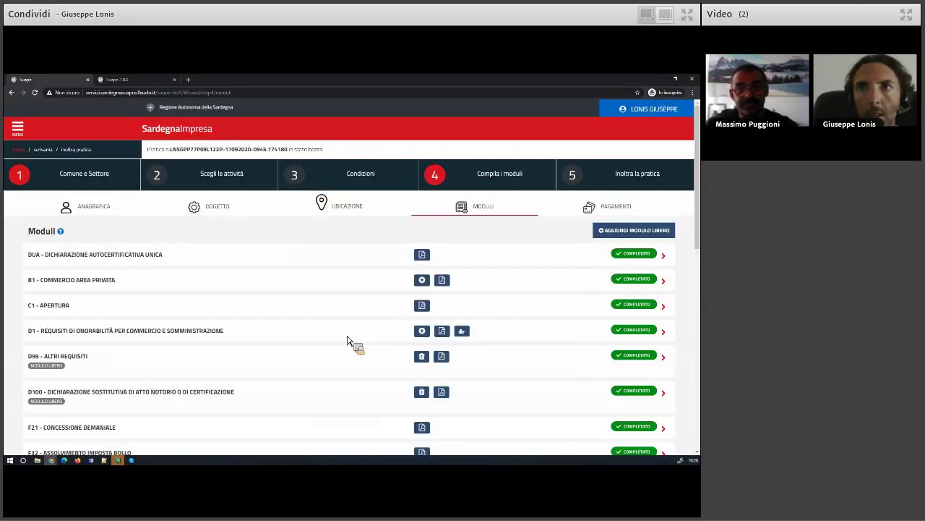
pyautogui.scroll(-2, 133, 352)
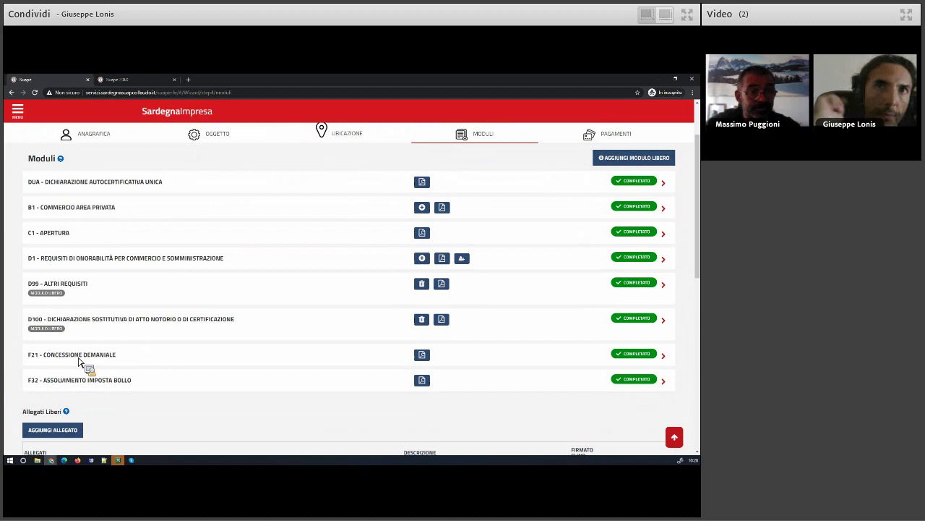
pyautogui.scroll(3, 149, 347)
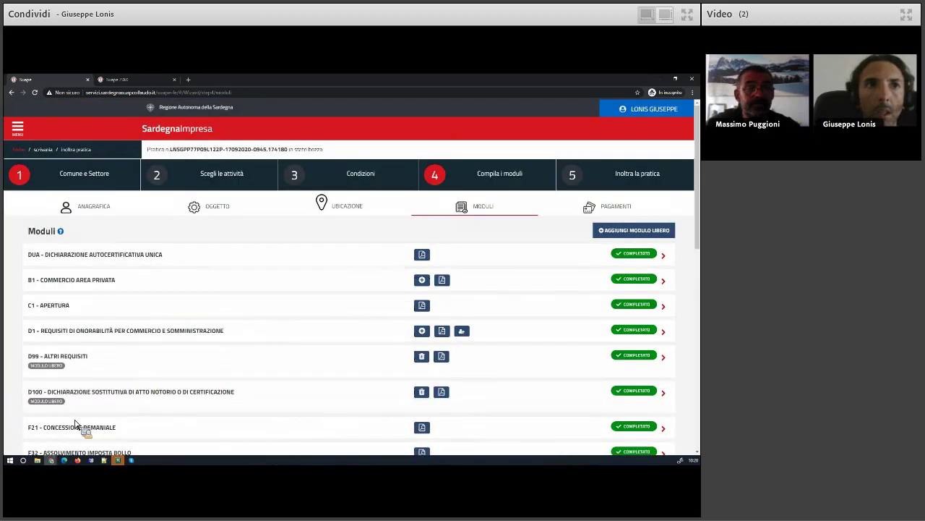
pyautogui.scroll(-4, 74, 425)
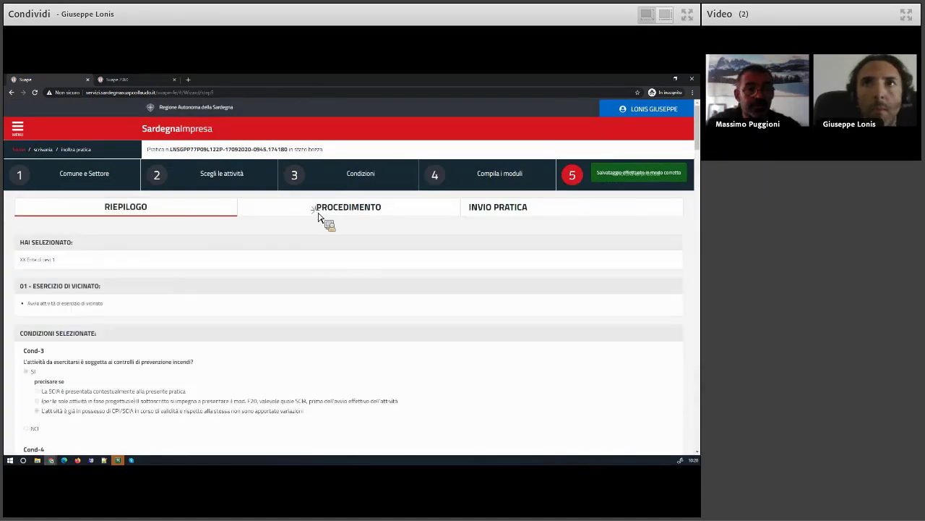
# Check the practice's procedure type, then go back and scroll through the Riepilogo conditions and modules
pyautogui.click(282, 210)
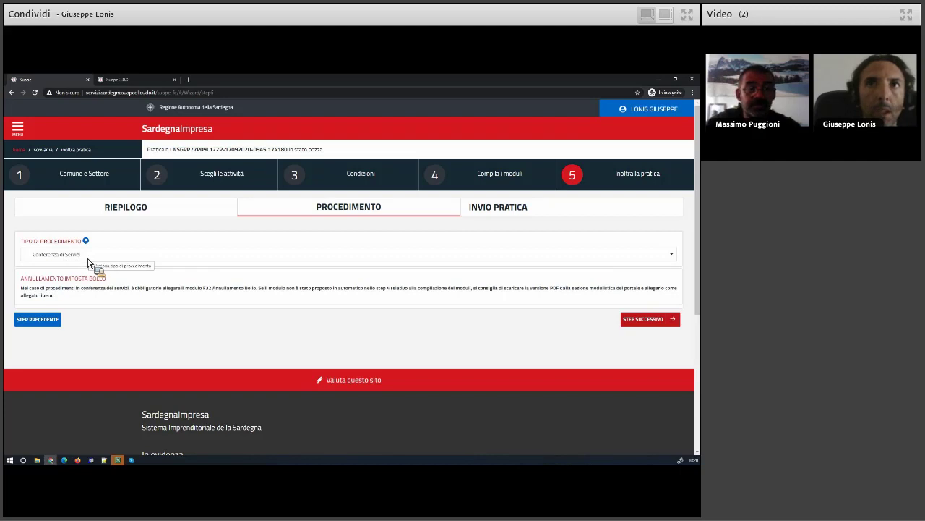
pyautogui.click(45, 321)
pyautogui.scroll(-3, 58, 332)
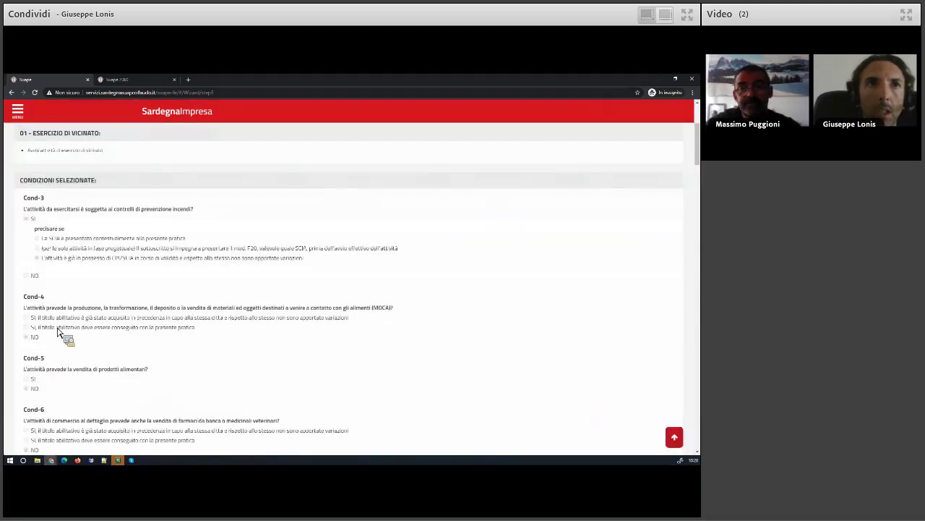
pyautogui.scroll(-3, 118, 334)
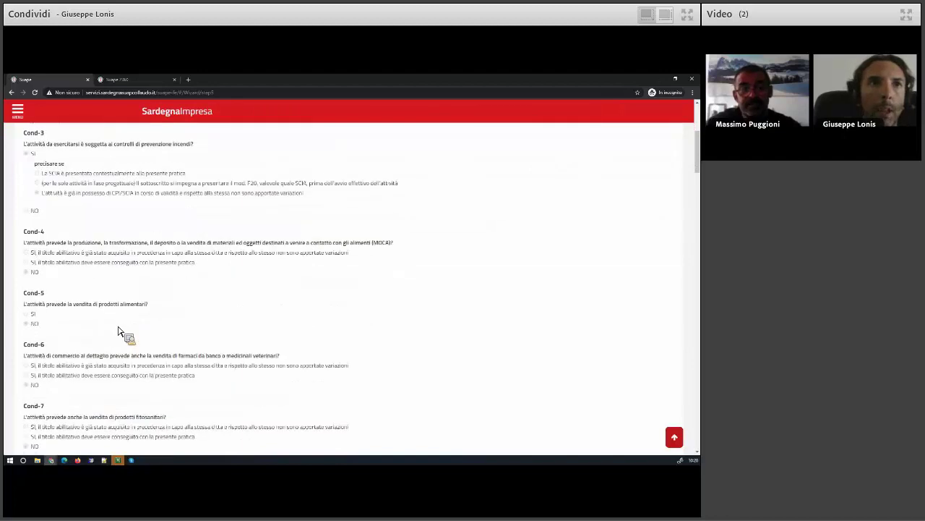
pyautogui.scroll(-3, 120, 336)
pyautogui.scroll(-5, 120, 335)
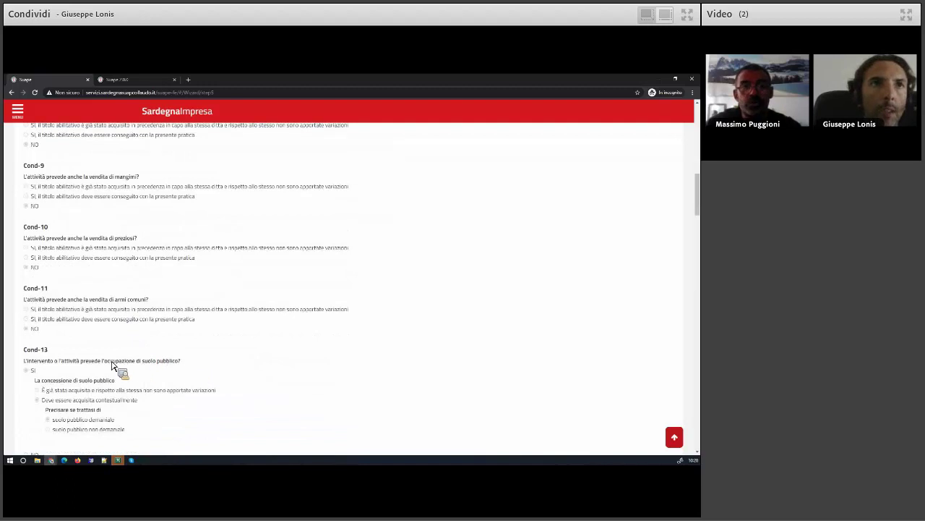
pyautogui.scroll(-3, 112, 367)
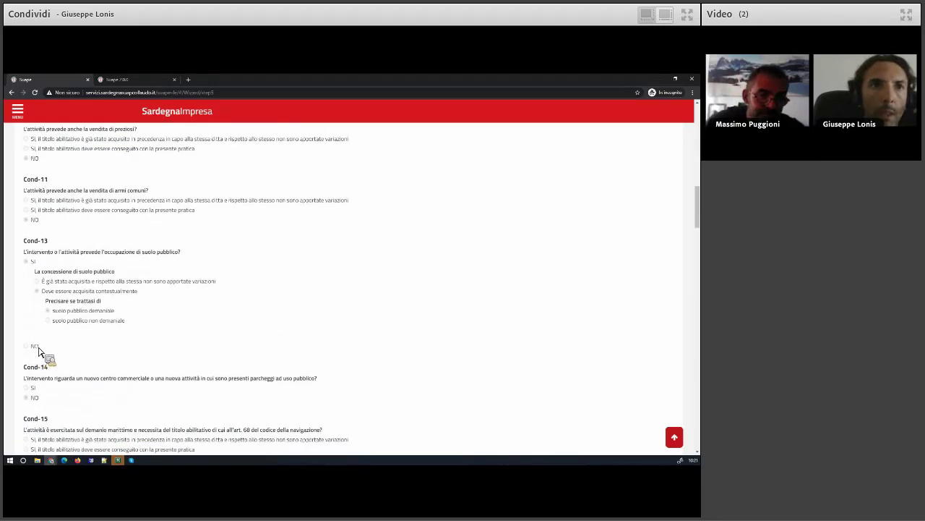
pyautogui.scroll(-10, 103, 298)
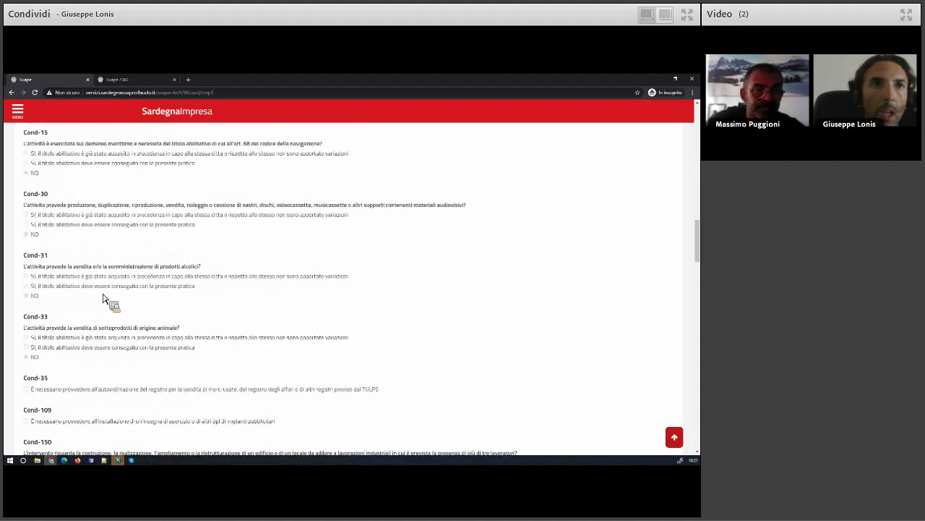
pyautogui.scroll(-5, 82, 447)
pyautogui.scroll(-6, 66, 425)
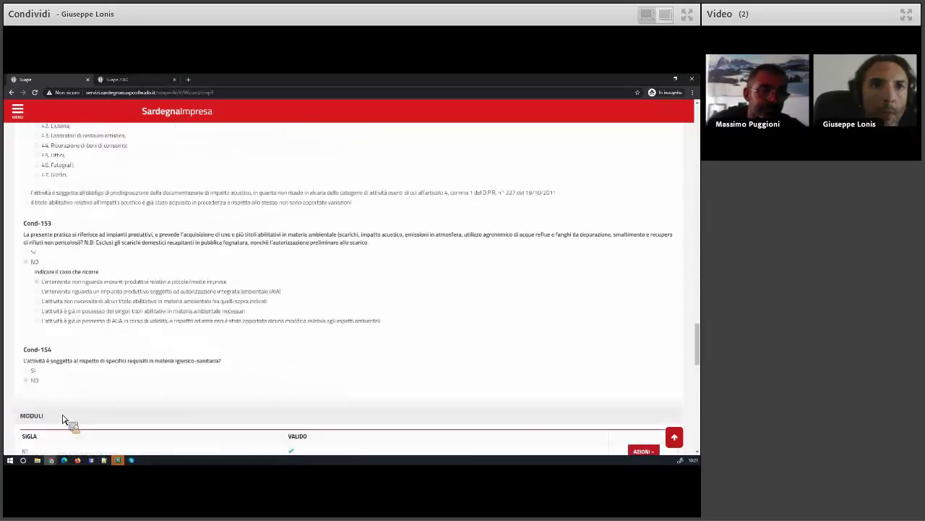
pyautogui.scroll(-8, 62, 417)
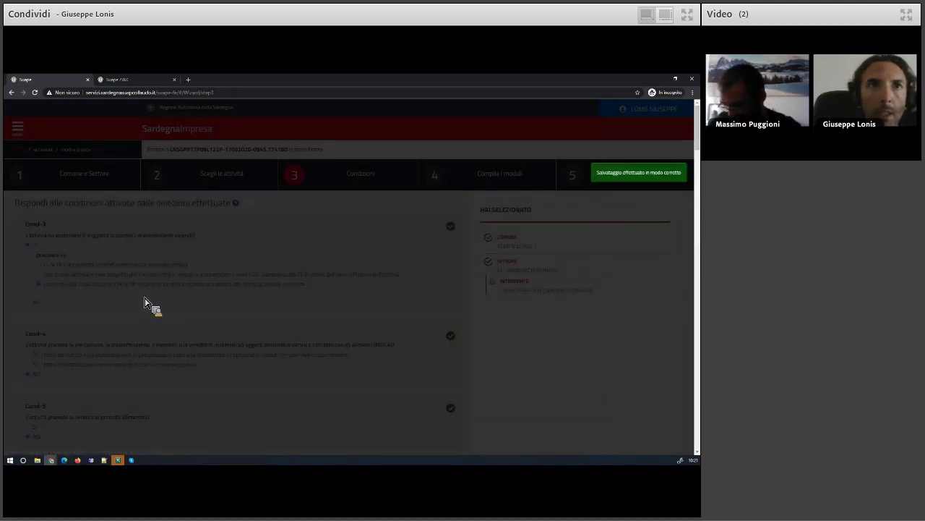
# Answer NO to Cond-13 on public land occupation and save the conditions to reach Oggetto
pyautogui.scroll(-4, 87, 347)
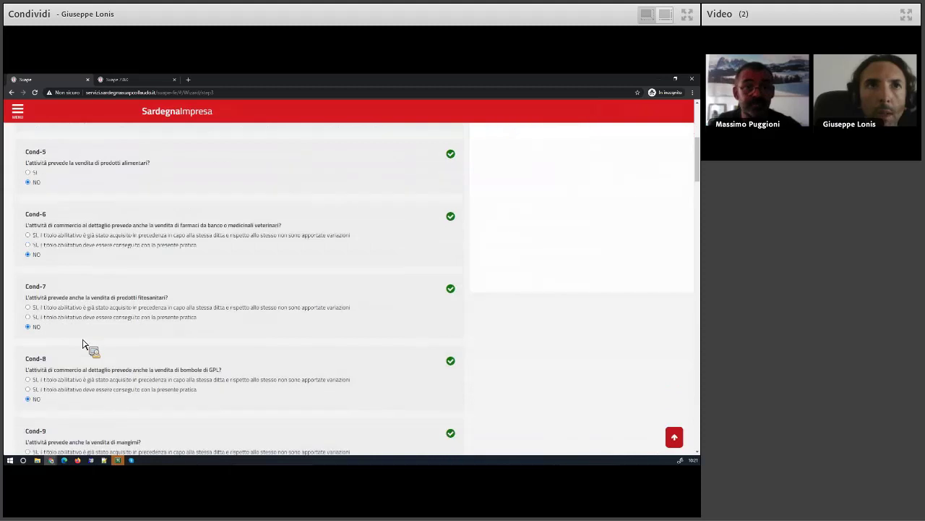
pyautogui.scroll(-2, 83, 345)
pyautogui.scroll(-4, 83, 345)
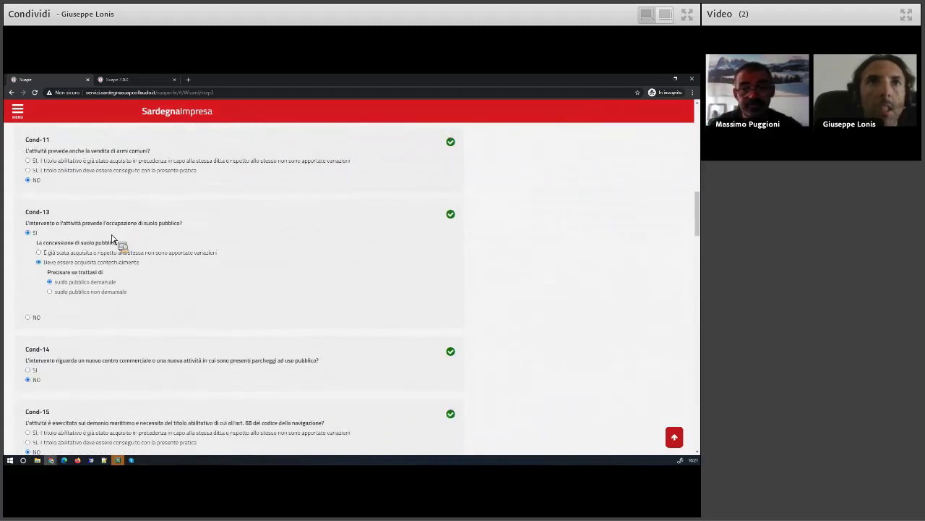
pyautogui.click(38, 317)
pyautogui.scroll(-3, 90, 305)
pyautogui.scroll(-15, 87, 304)
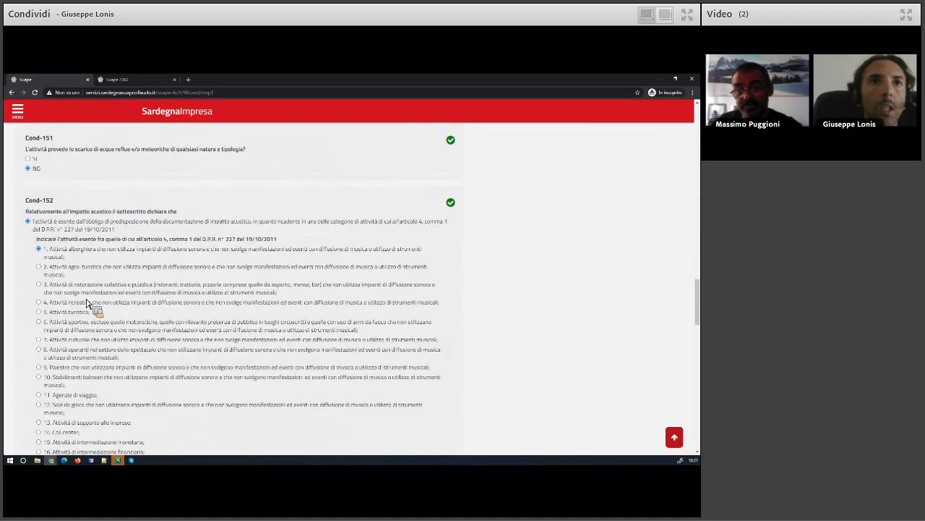
pyautogui.scroll(-5, 94, 152)
pyautogui.click(99, 165)
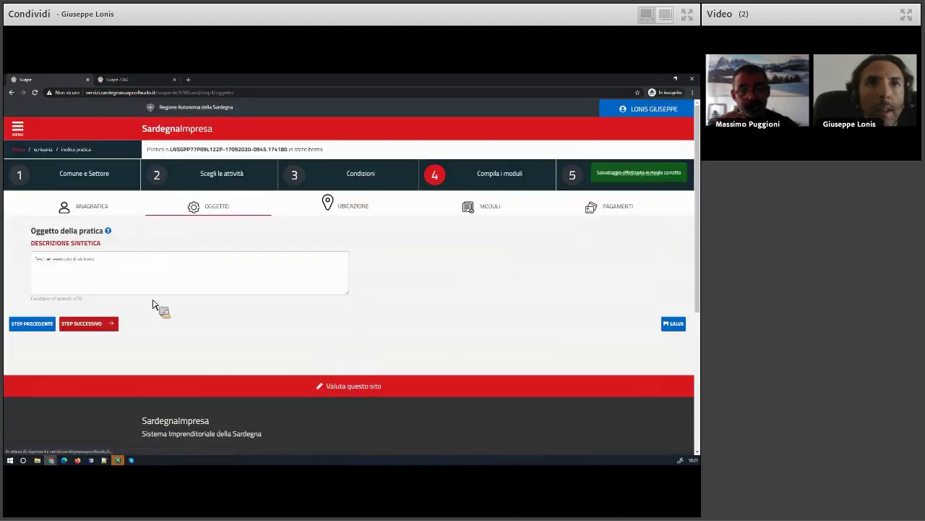
# Advance from Oggetto through Ubicazione and the six completed modules, saving on to Pagamenti
pyautogui.click(108, 323)
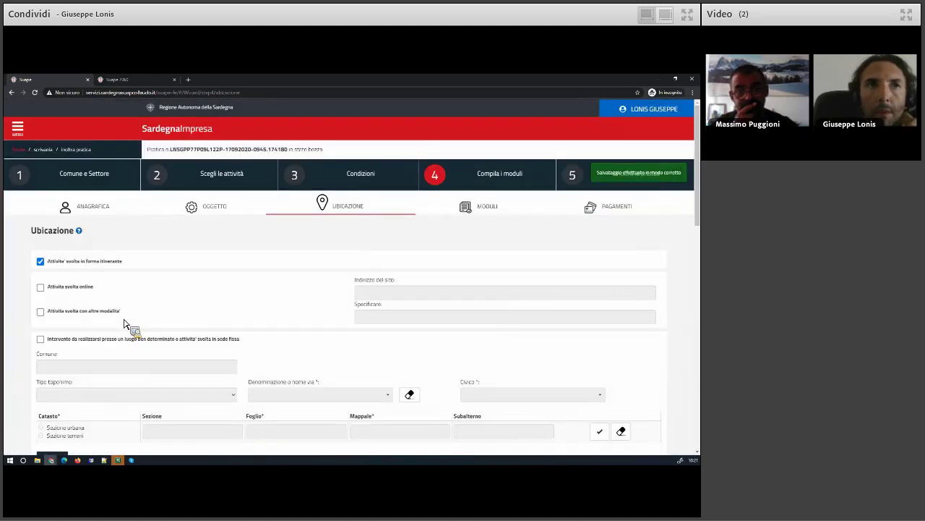
pyautogui.scroll(-5, 40, 355)
pyautogui.scroll(-3, 67, 334)
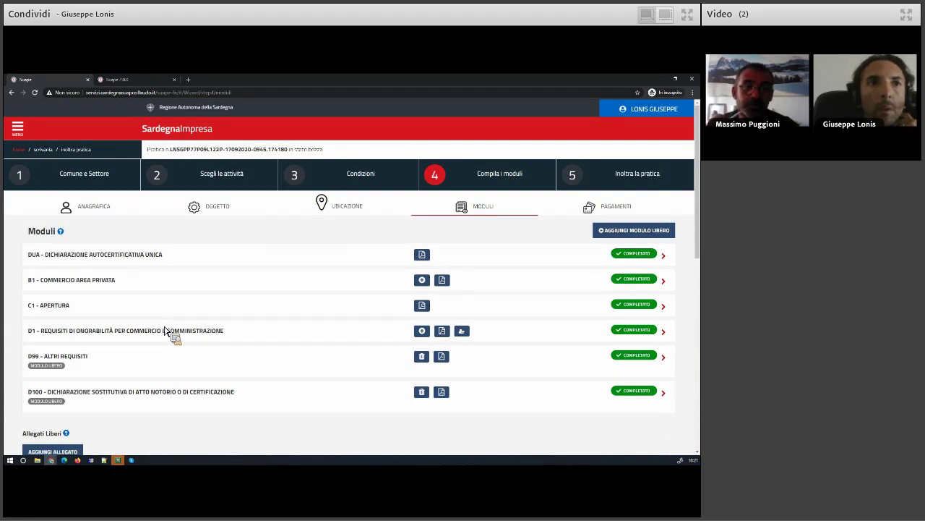
pyautogui.scroll(-3, 115, 416)
pyautogui.click(91, 431)
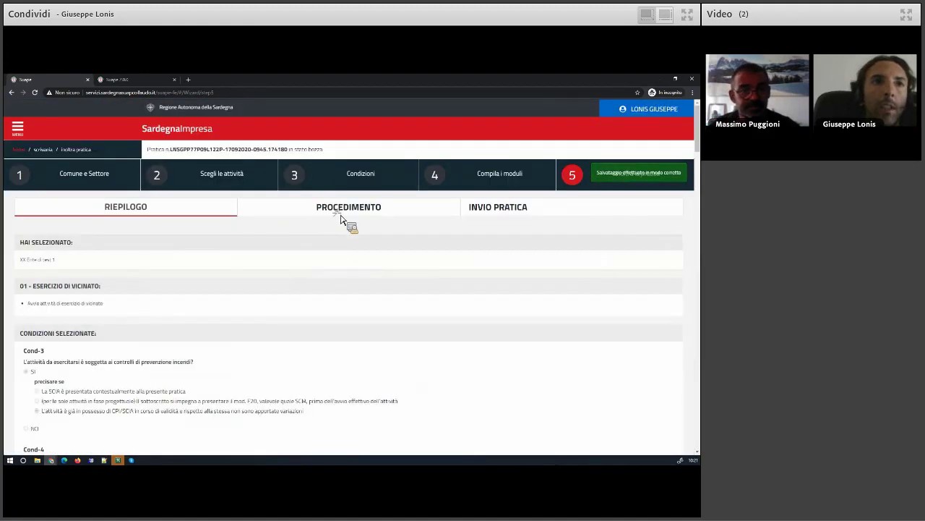
# Look over the step-5 procedure settings and the practice summary
pyautogui.click(336, 215)
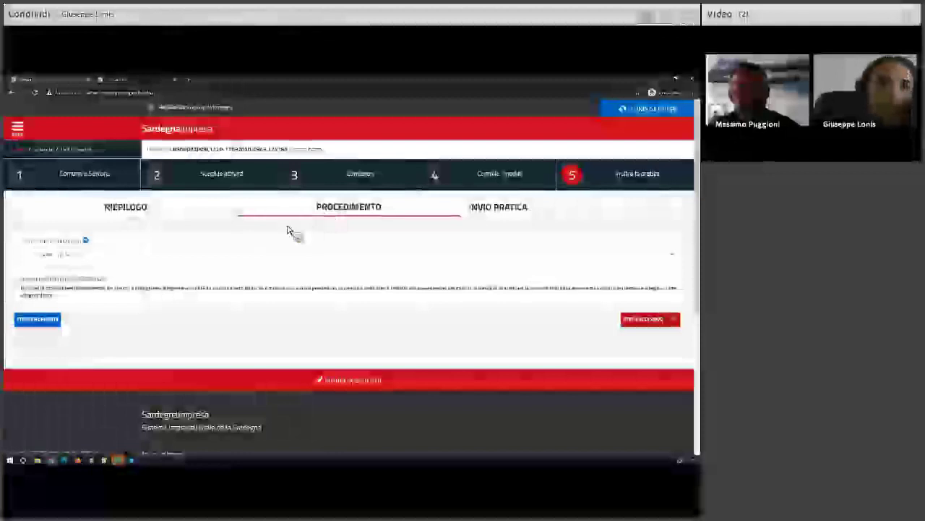
pyautogui.click(126, 208)
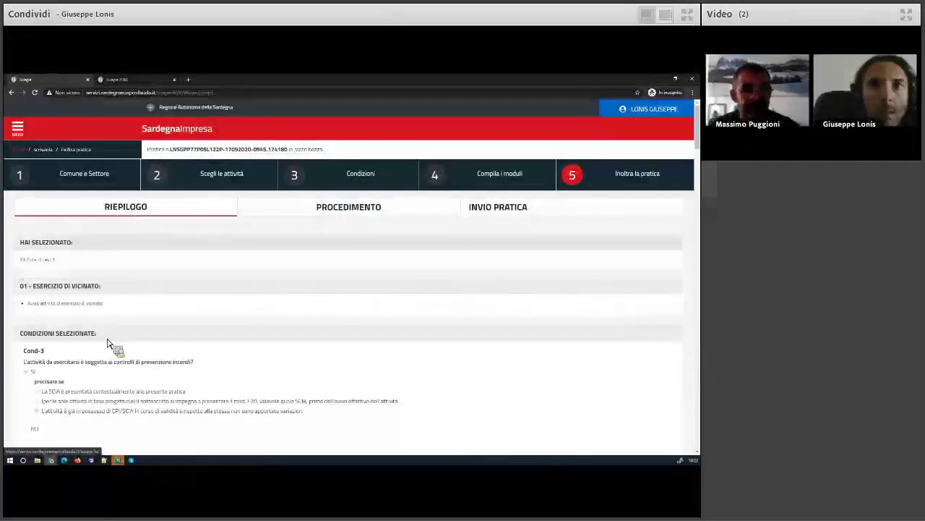
pyautogui.scroll(-6, 114, 347)
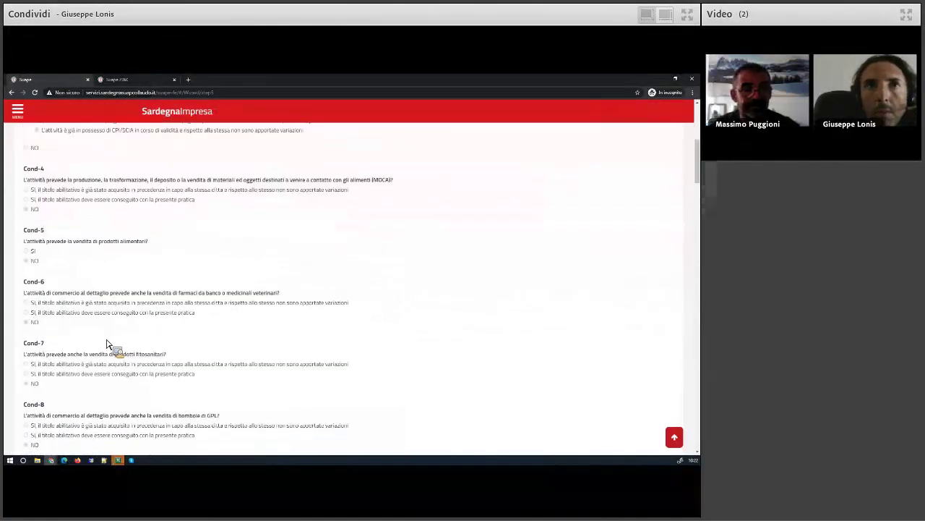
pyautogui.scroll(-1, 107, 344)
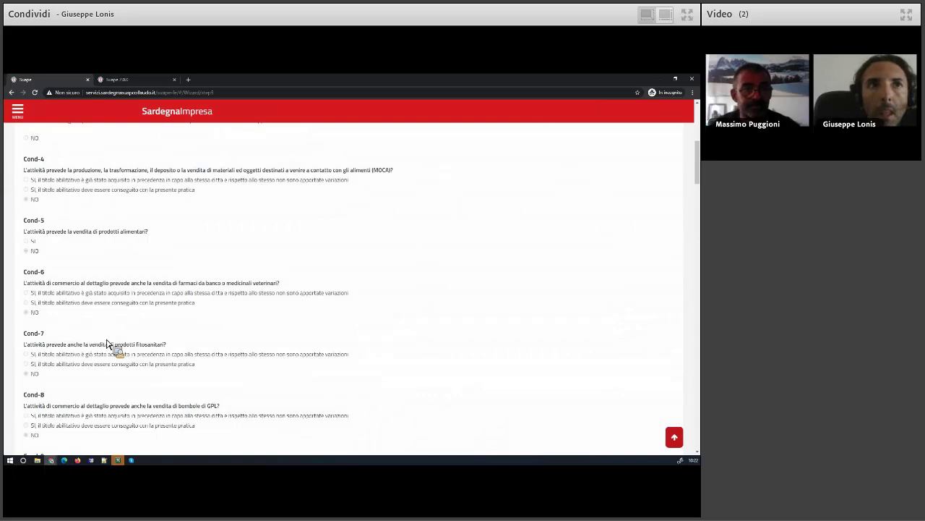
pyautogui.scroll(10, 107, 344)
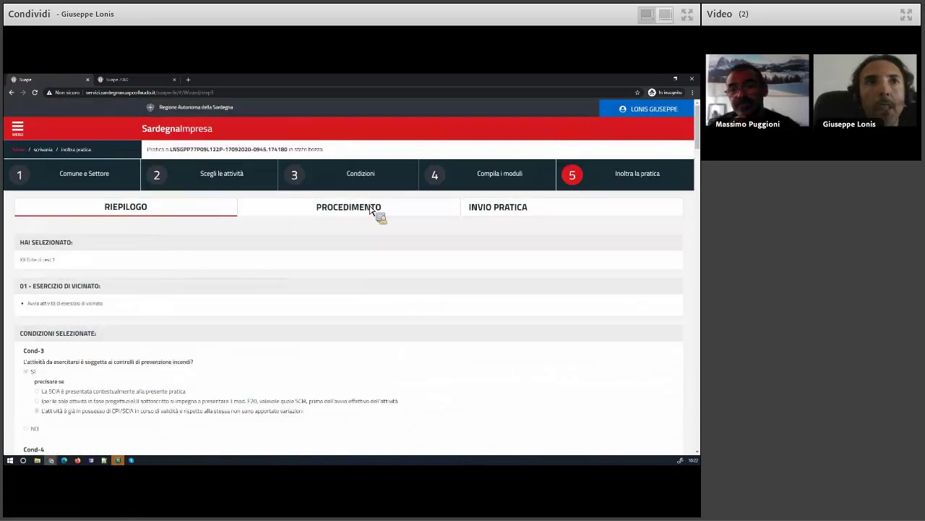
pyautogui.click(378, 213)
# Try Conferenza di Servizi as procedure type, then set it back to Autocertificazione a 0 giorni
pyautogui.click(76, 254)
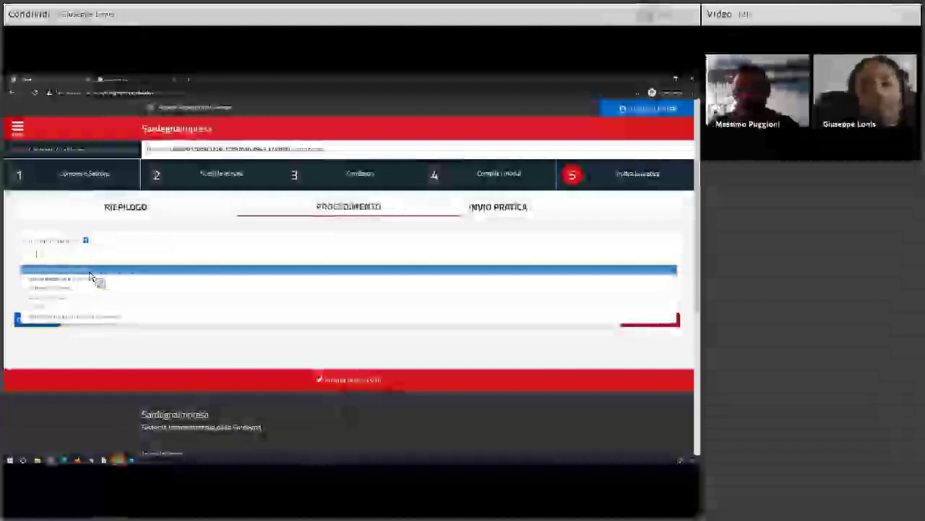
pyautogui.click(87, 277)
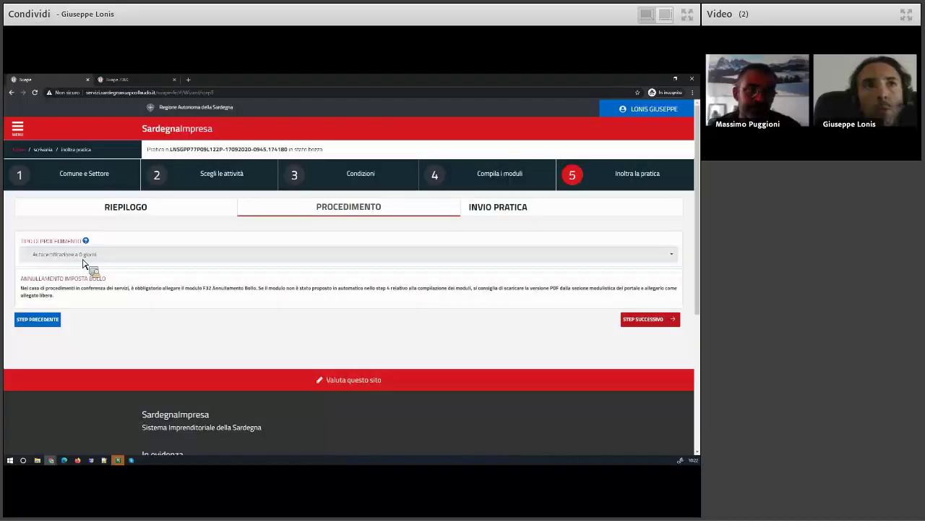
pyautogui.click(91, 263)
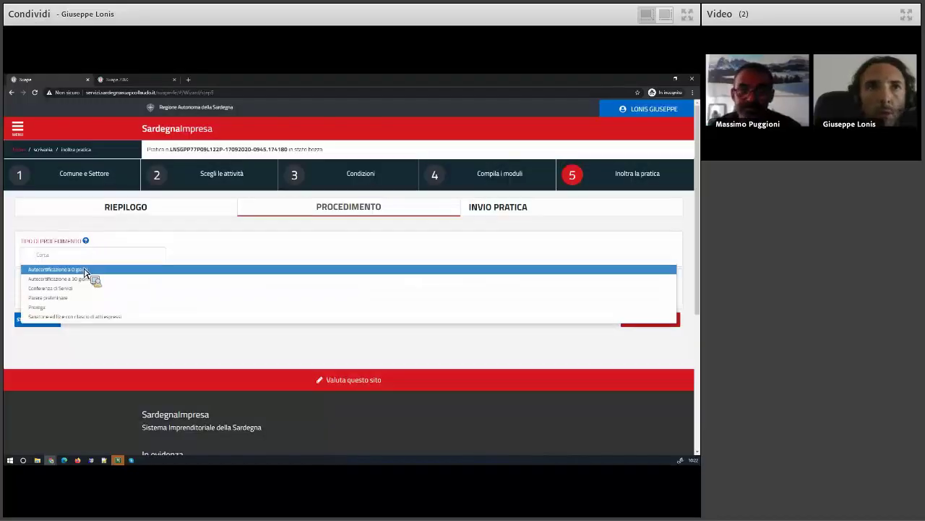
pyautogui.click(69, 288)
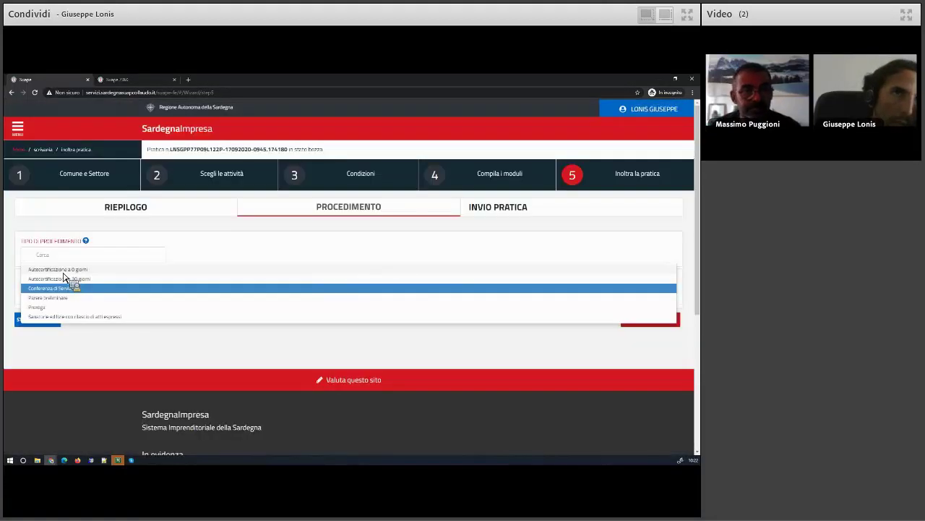
pyautogui.click(68, 275)
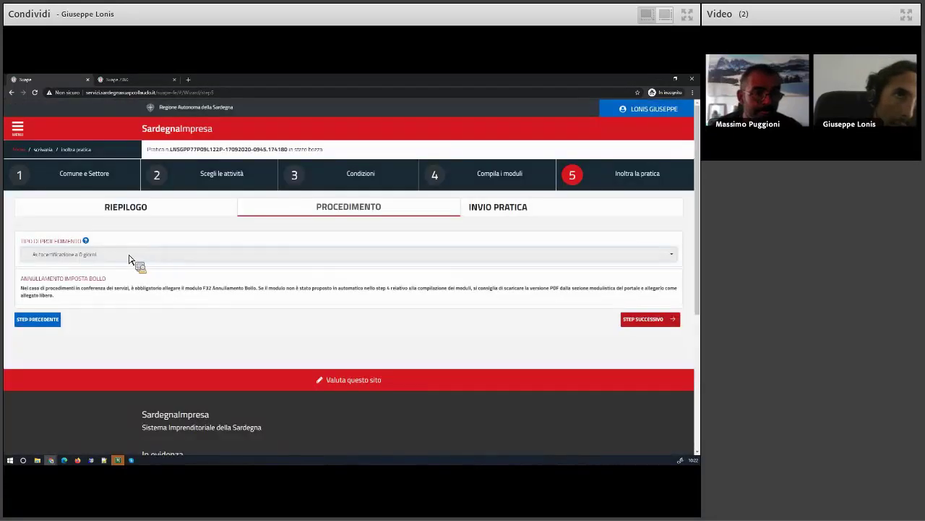
# Step back from step 5 to step 4's module-filling list
pyautogui.click(32, 320)
pyautogui.scroll(-10, 29, 321)
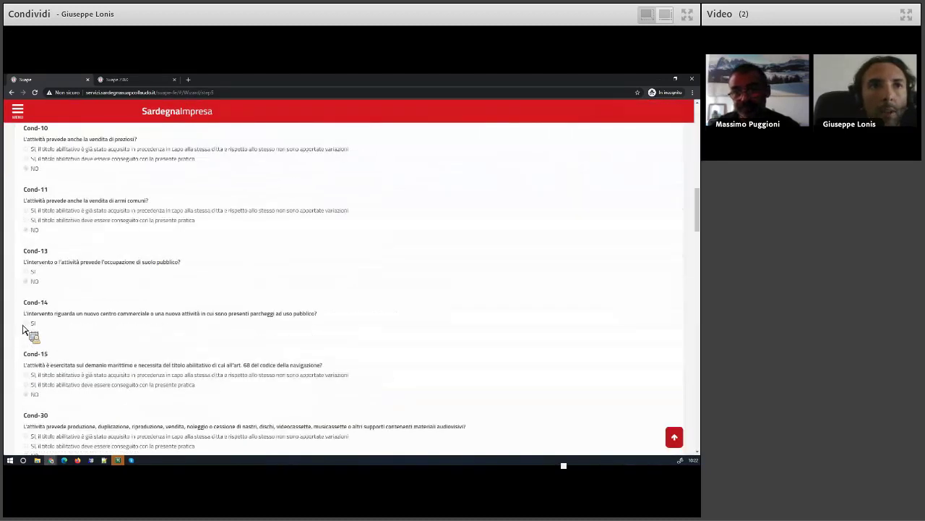
pyautogui.scroll(-15, 22, 329)
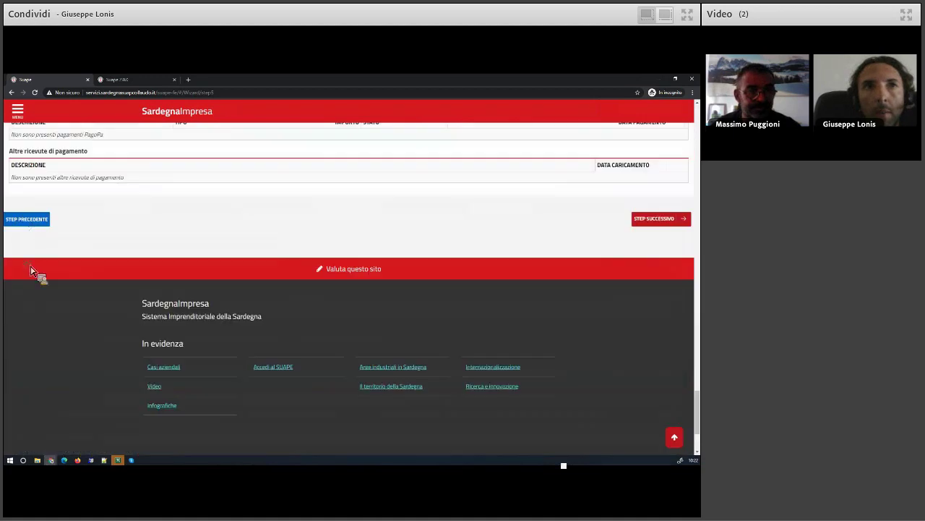
pyautogui.click(35, 223)
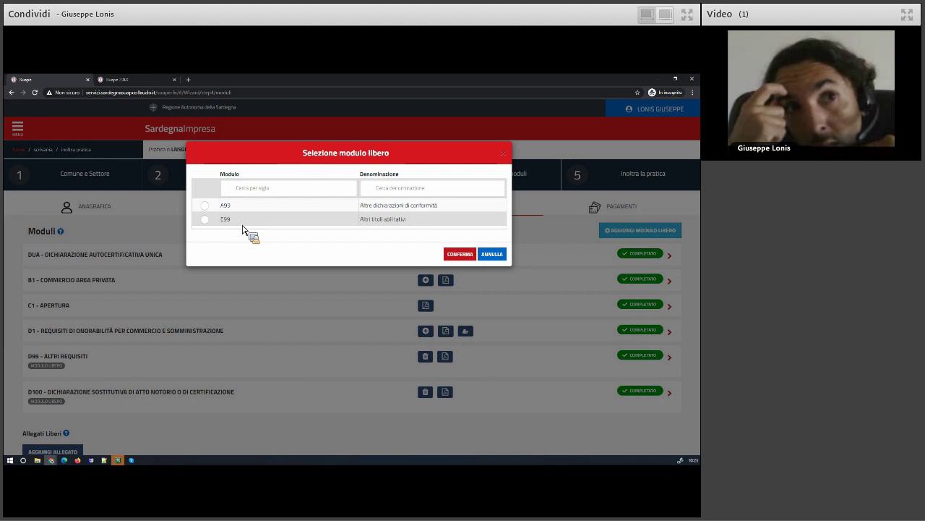
# Add the free module A99 Altre dichiarazioni di conformità to the practice's module list
pyautogui.click(205, 205)
pyautogui.click(462, 256)
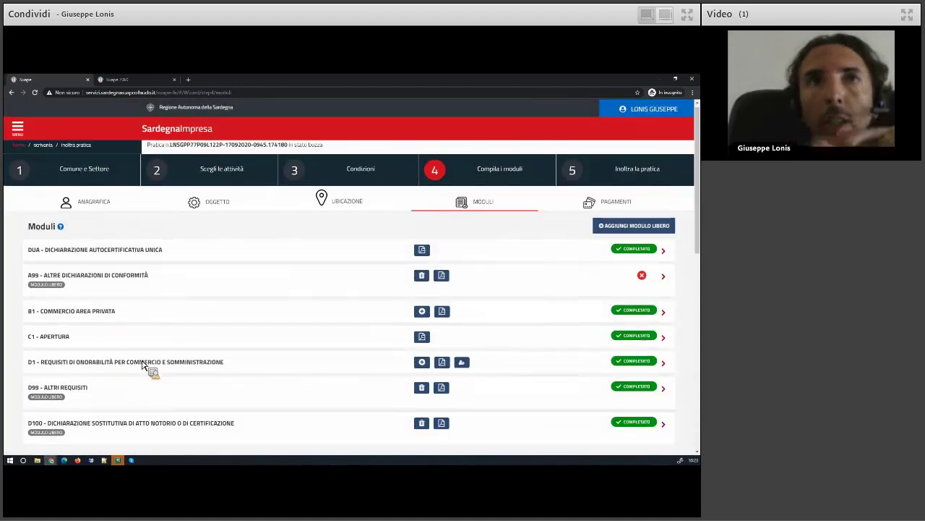
pyautogui.scroll(-1, 142, 365)
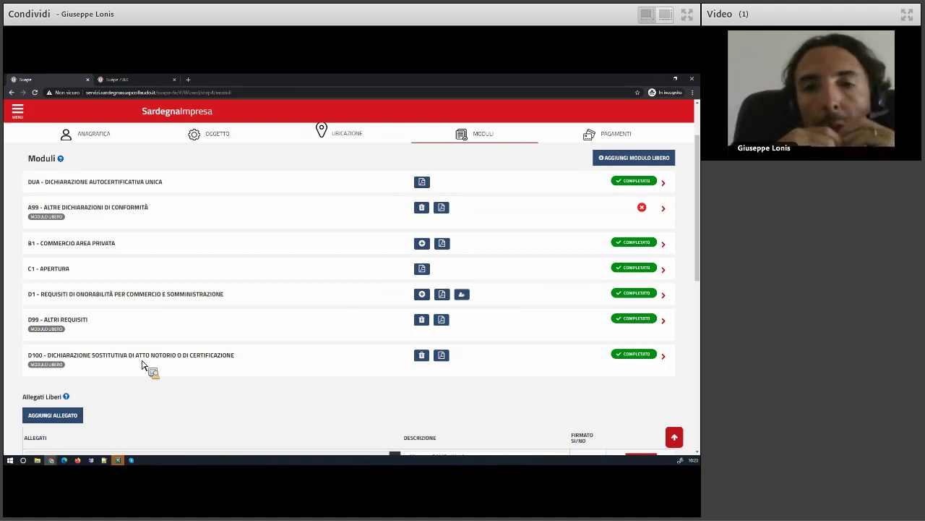
# Try uploading procura.pdf as a free attachment and dismiss the duplicate file name warning
pyautogui.scroll(-4, 140, 368)
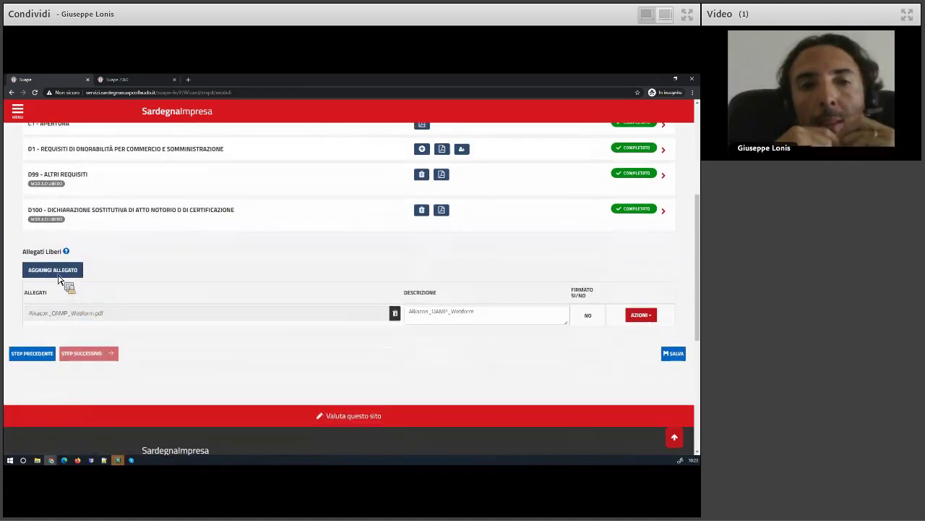
pyautogui.click(57, 275)
pyautogui.click(394, 336)
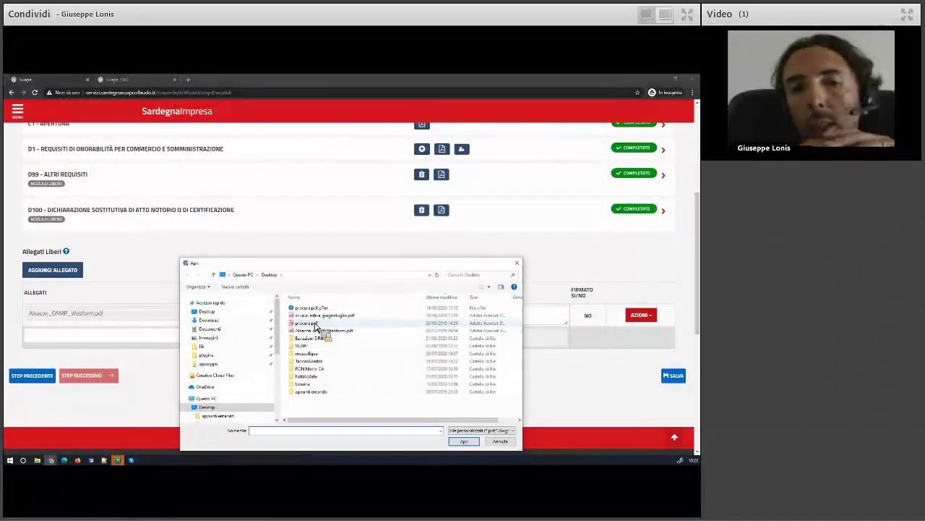
pyautogui.click(309, 323)
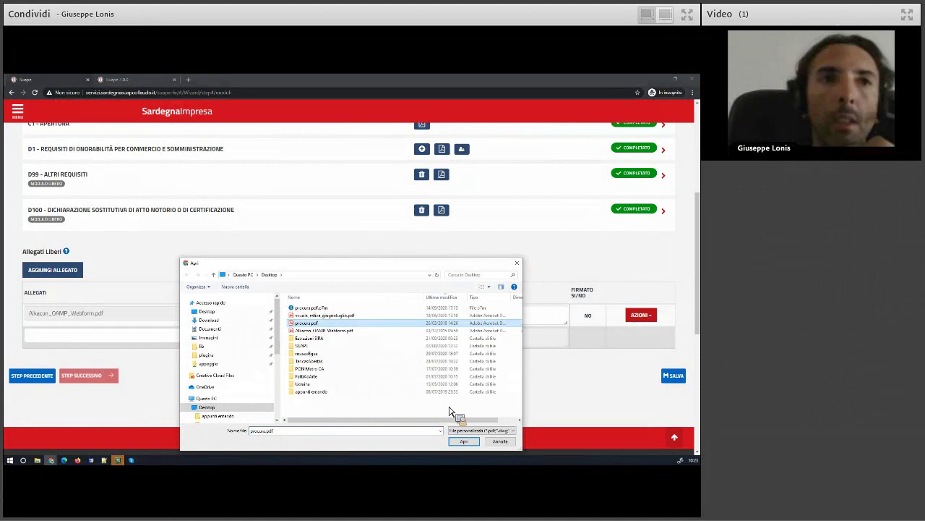
pyautogui.click(465, 441)
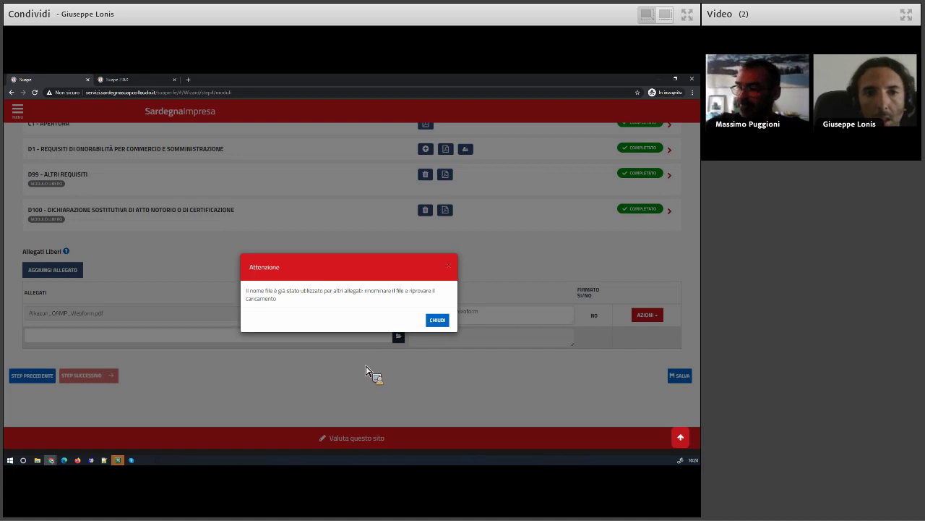
pyautogui.click(438, 320)
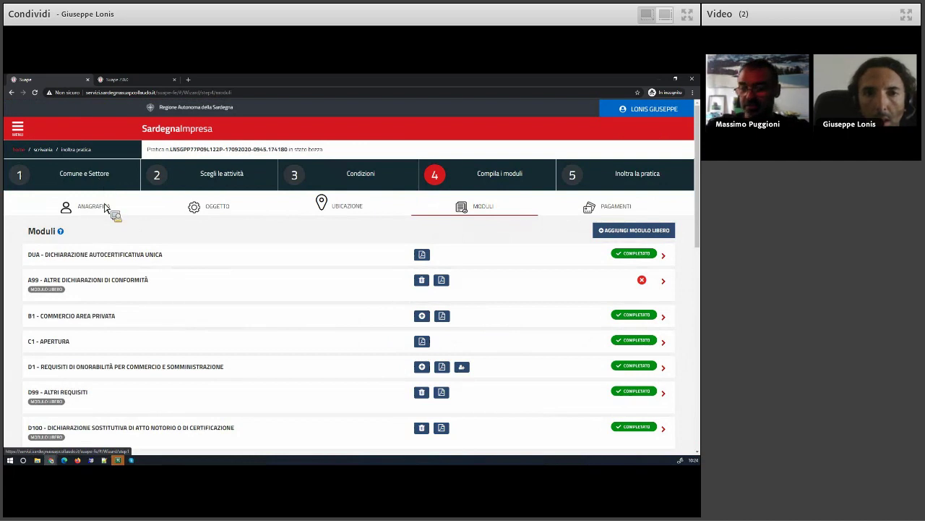
# Save the draft at step 1 Comune e Settore and choose CAMBIA RUOLO from the user menu
pyautogui.click(104, 208)
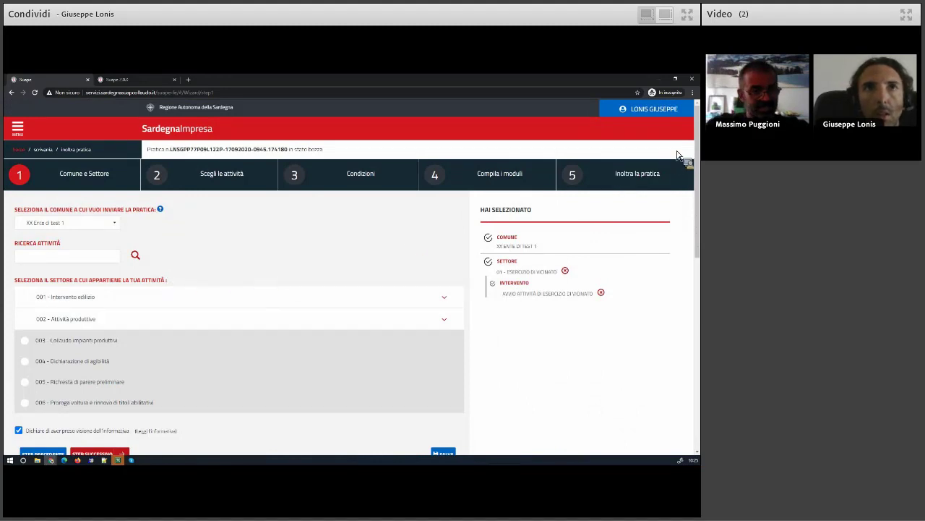
pyautogui.click(662, 110)
pyautogui.click(658, 139)
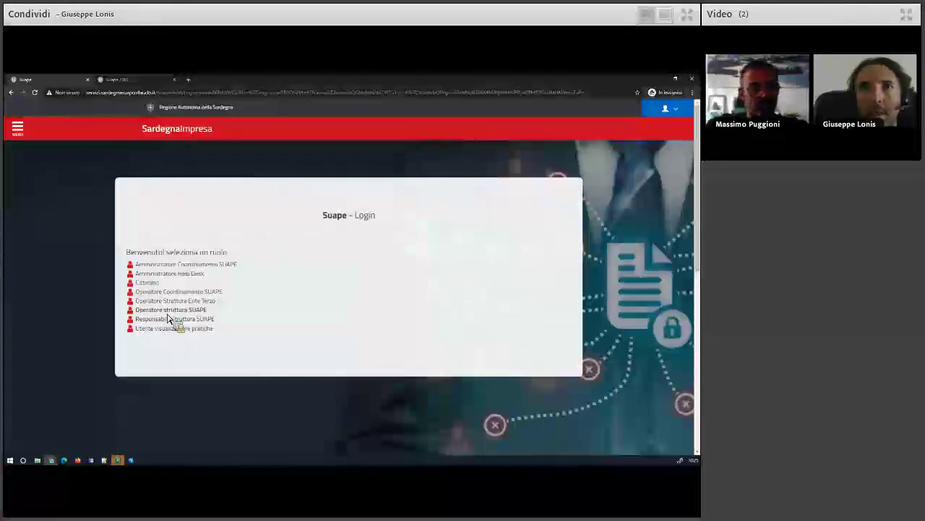
# Sign in as Responsabile Struttura SUAPE on XY Sportello di test 2
pyautogui.click(170, 310)
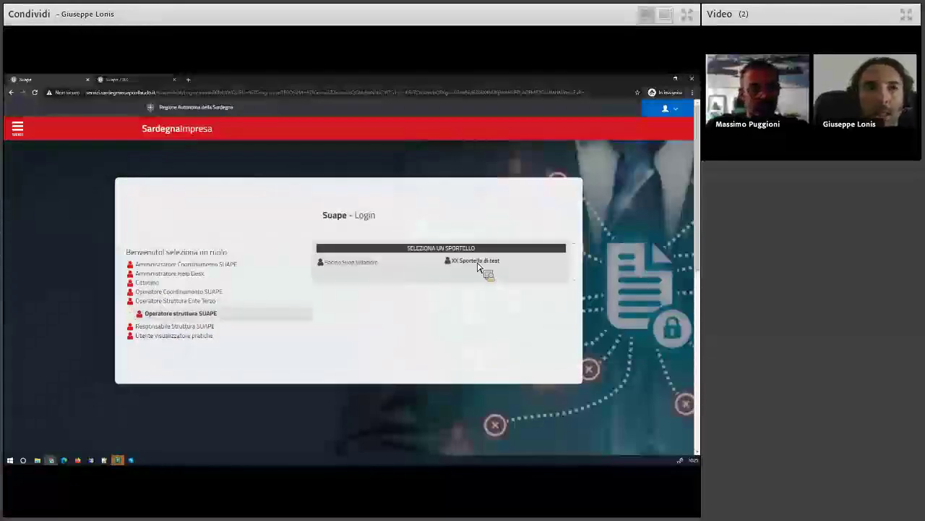
pyautogui.click(190, 326)
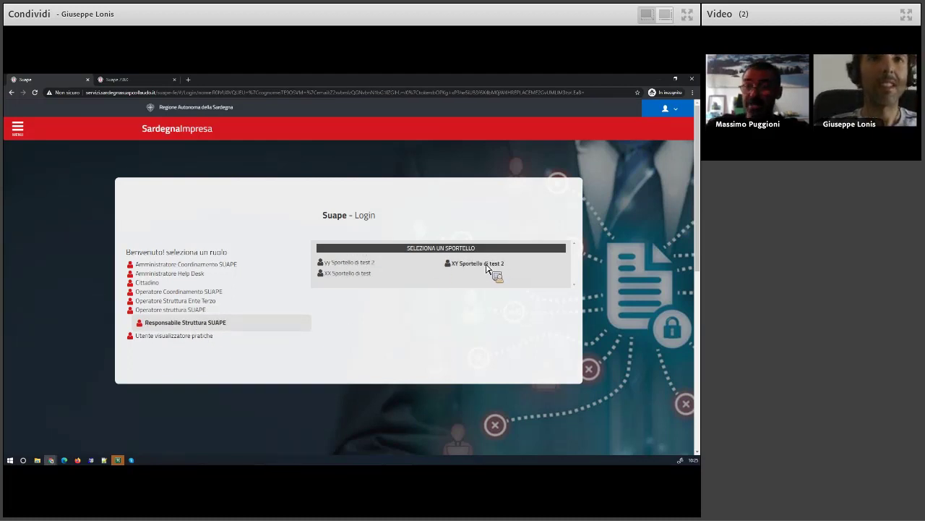
pyautogui.click(351, 273)
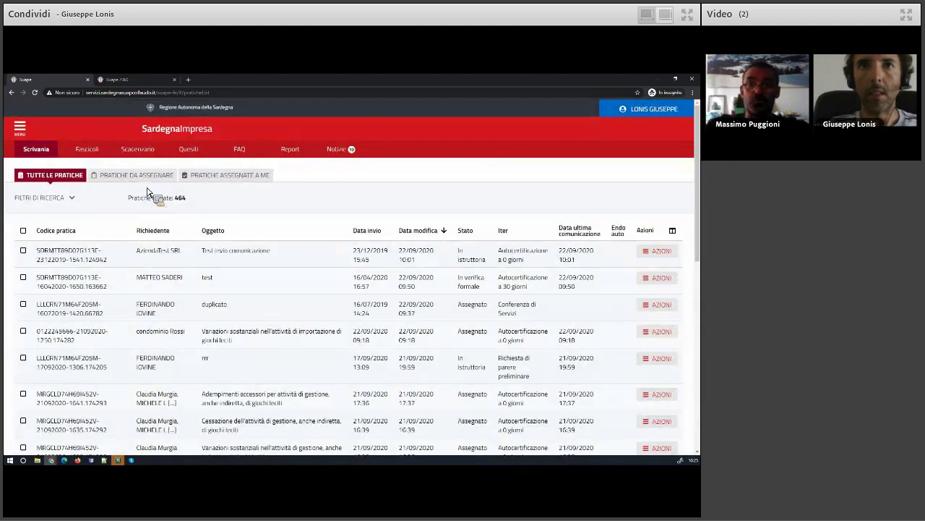
# Open the detail of the second practice in the PRATICHE DA ASSEGNARE list
pyautogui.click(144, 180)
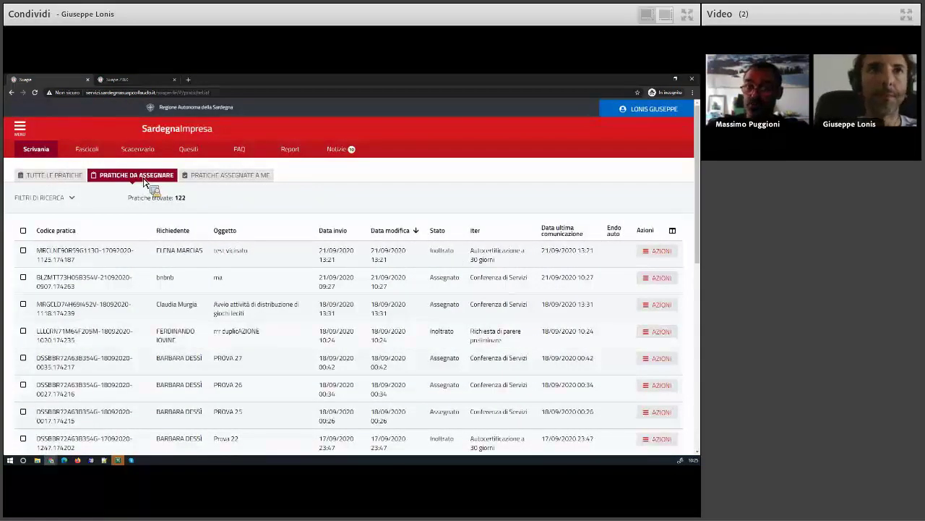
pyautogui.click(660, 279)
pyautogui.click(649, 322)
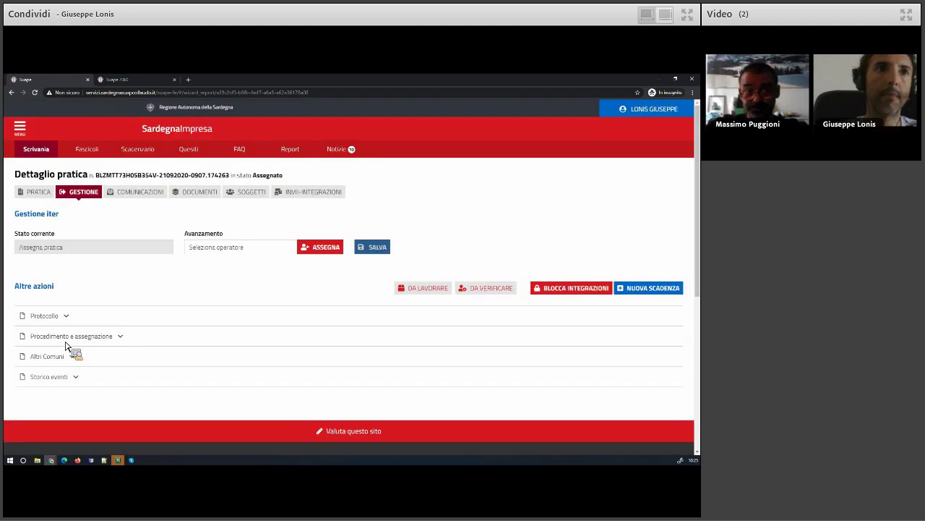
# Choose and confirm the procedure manager under Procedimento e assegnazione
pyautogui.click(66, 342)
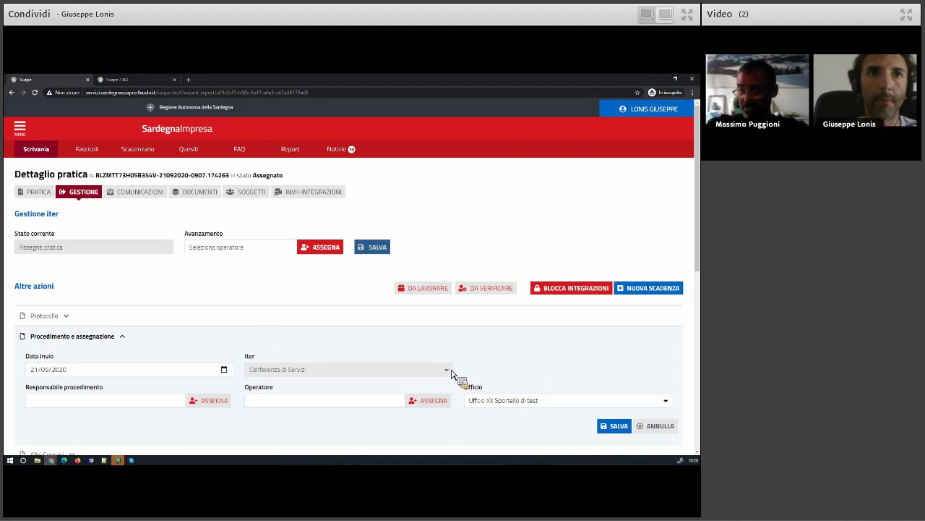
pyautogui.click(203, 404)
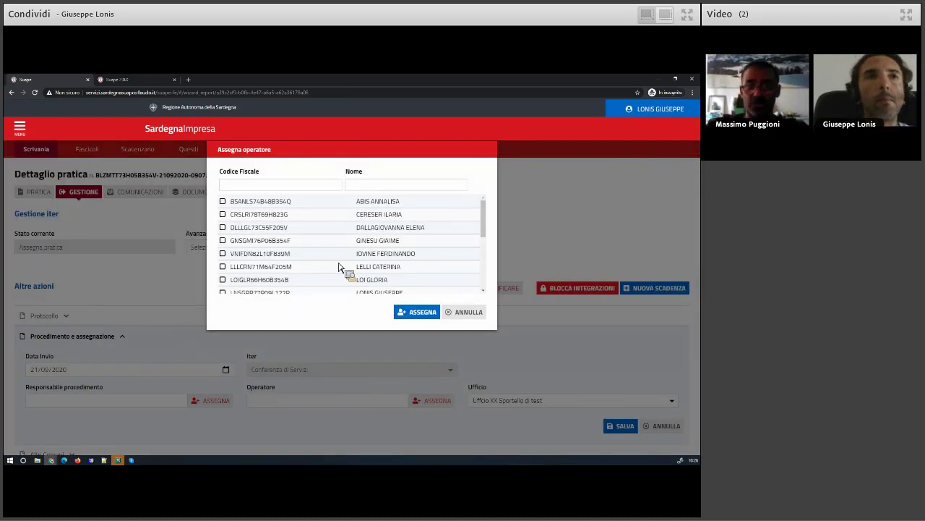
pyautogui.click(417, 311)
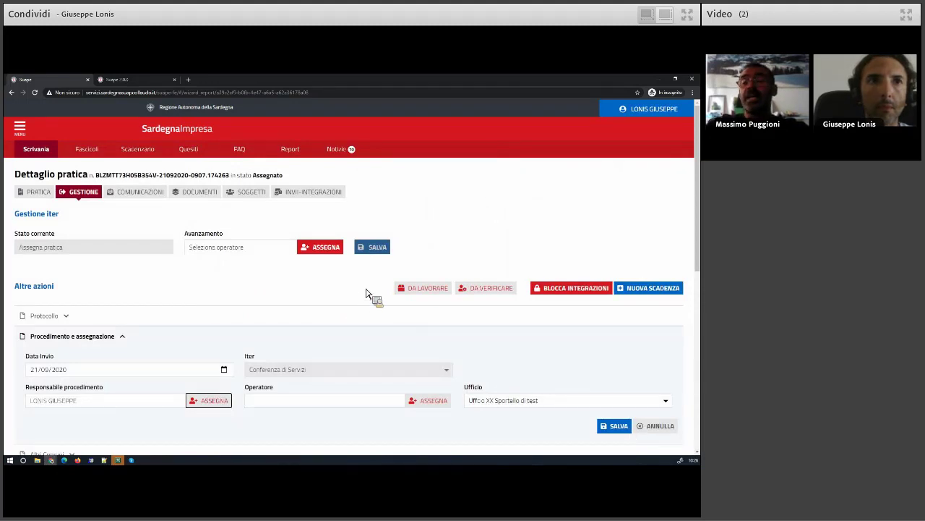
# Save and confirm the procedure assignment, then return to the Scrivania practice list
pyautogui.click(614, 425)
pyautogui.click(363, 317)
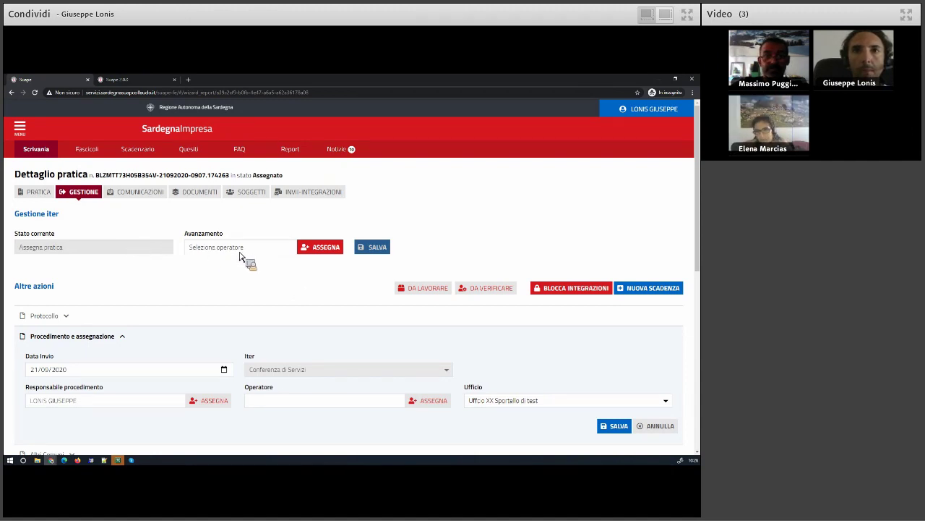
pyautogui.click(37, 150)
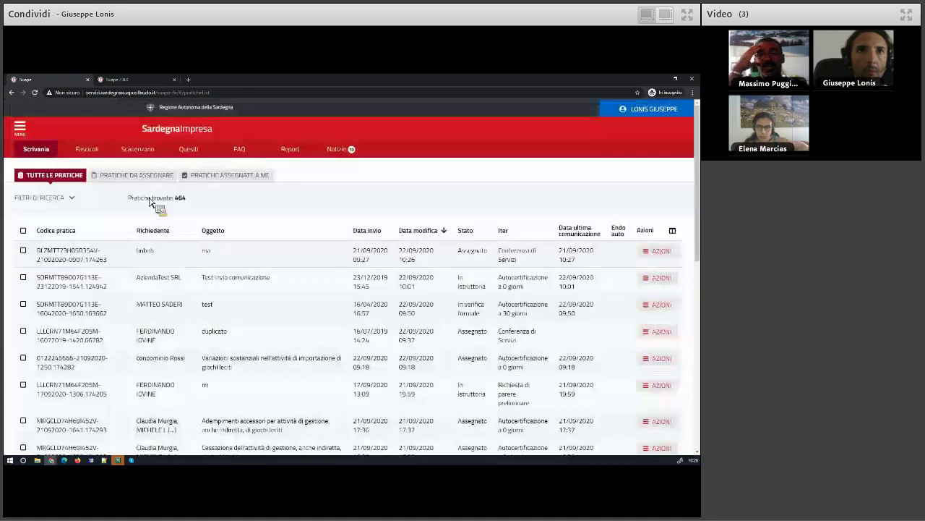
# Show the Pratiche da assegnare list (122 practices) and scroll through it
pyautogui.click(146, 176)
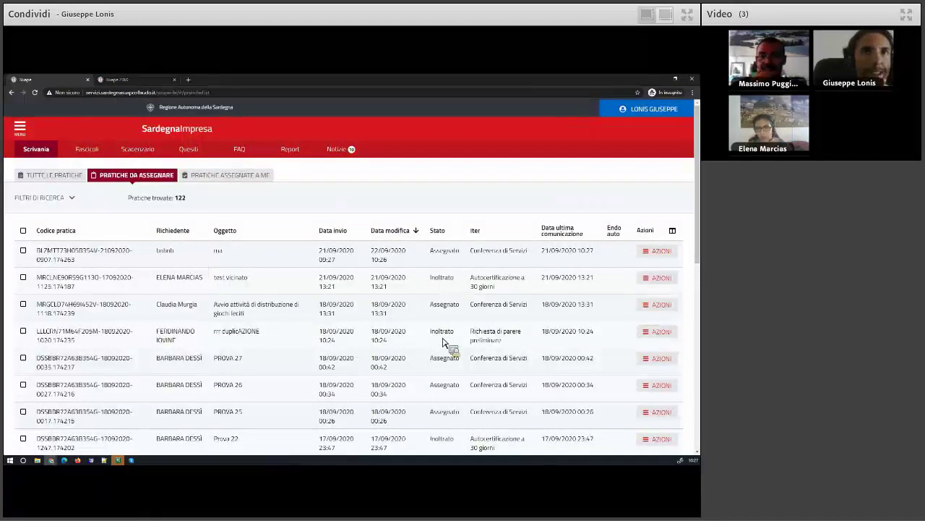
pyautogui.scroll(-4, 444, 342)
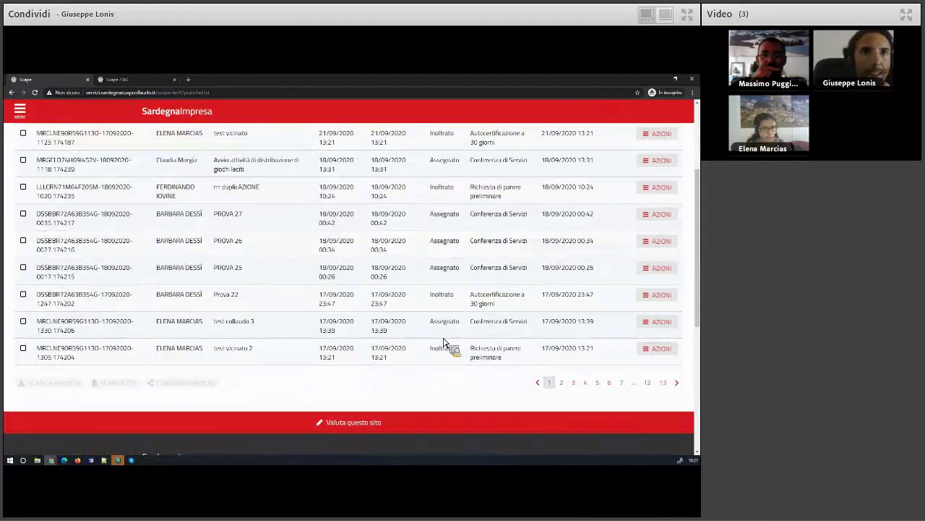
pyautogui.scroll(3, 444, 342)
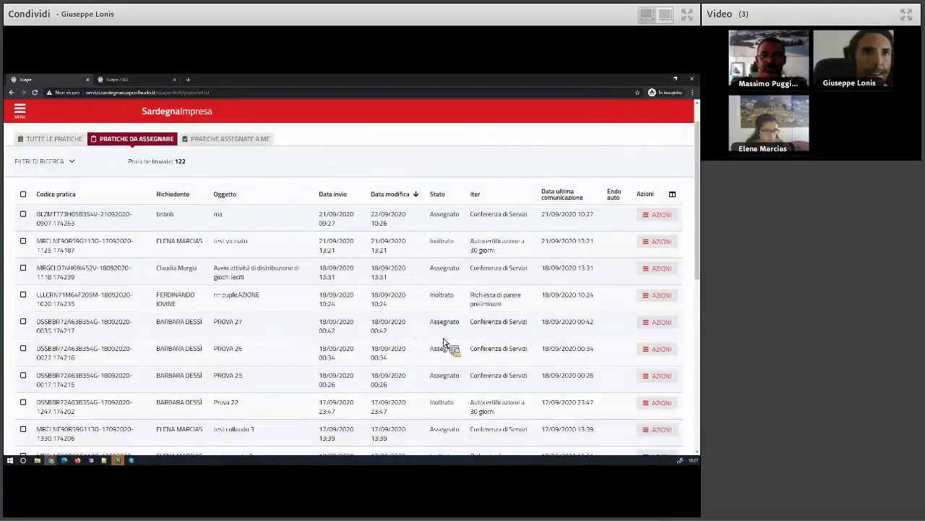
# Set the Lavorazione search filter to Da lavorare
pyautogui.click(61, 165)
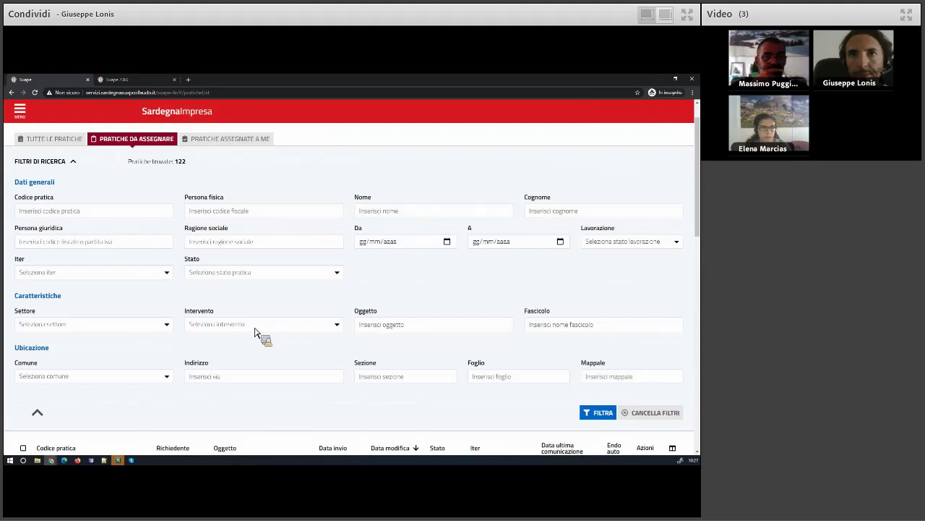
pyautogui.click(615, 245)
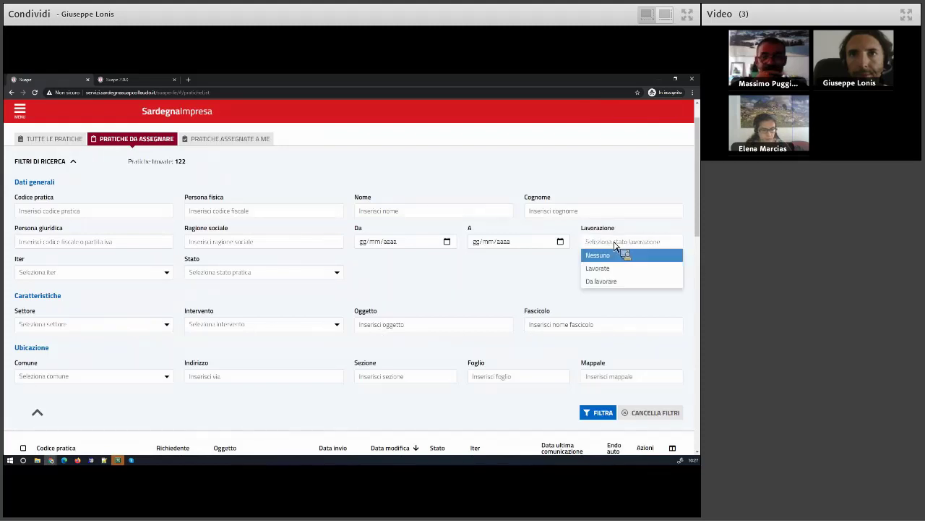
pyautogui.click(606, 281)
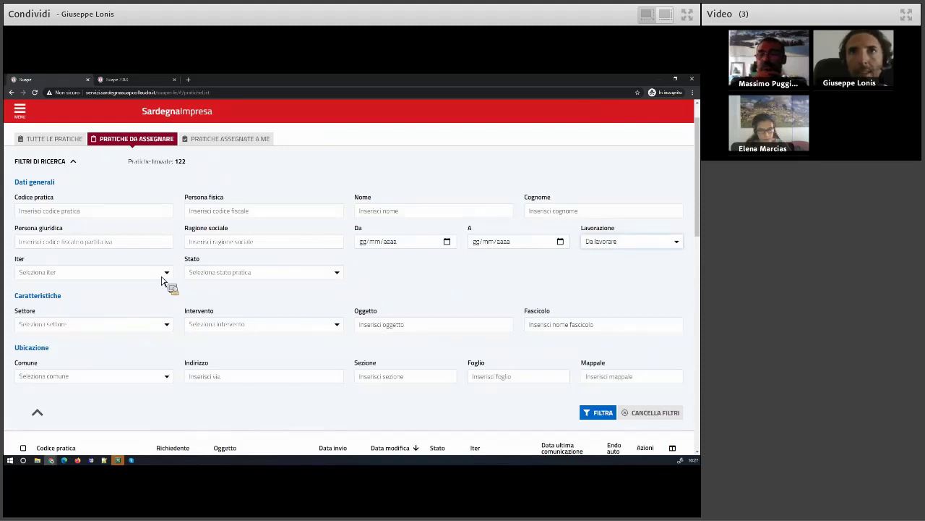
# Check the Iter and Stato options, then list all filtered practices (458 found)
pyautogui.click(92, 274)
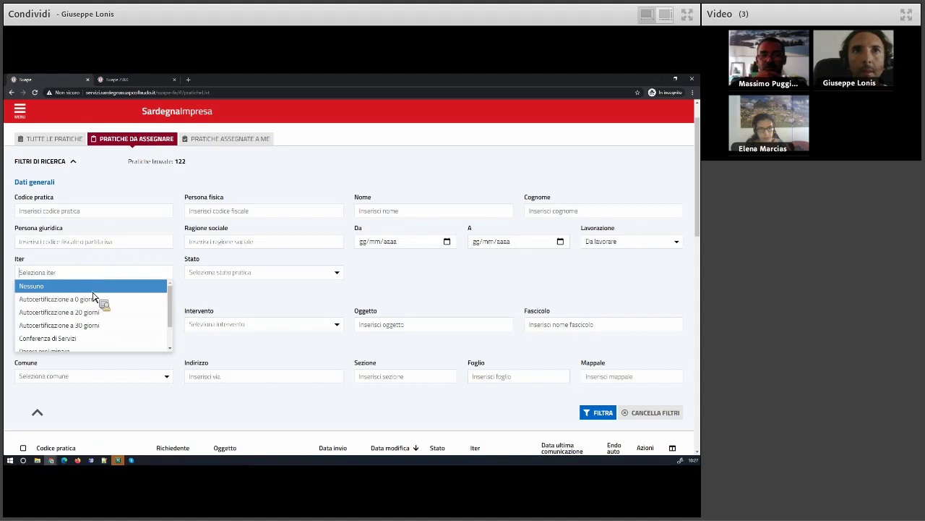
pyautogui.click(241, 273)
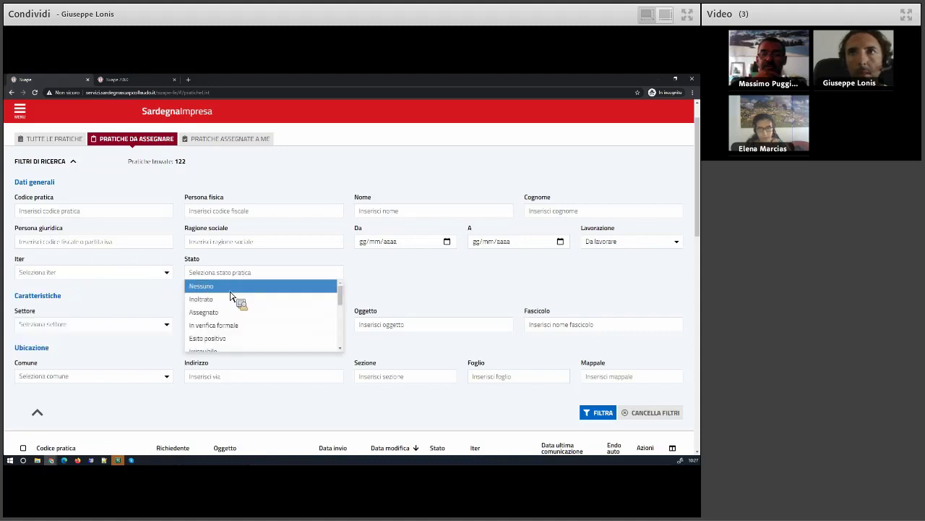
pyautogui.moveTo(341, 302)
pyautogui.mouseDown()
pyautogui.moveTo(341, 330)
pyautogui.moveTo(337, 302)
pyautogui.mouseUp()
pyautogui.click(198, 180)
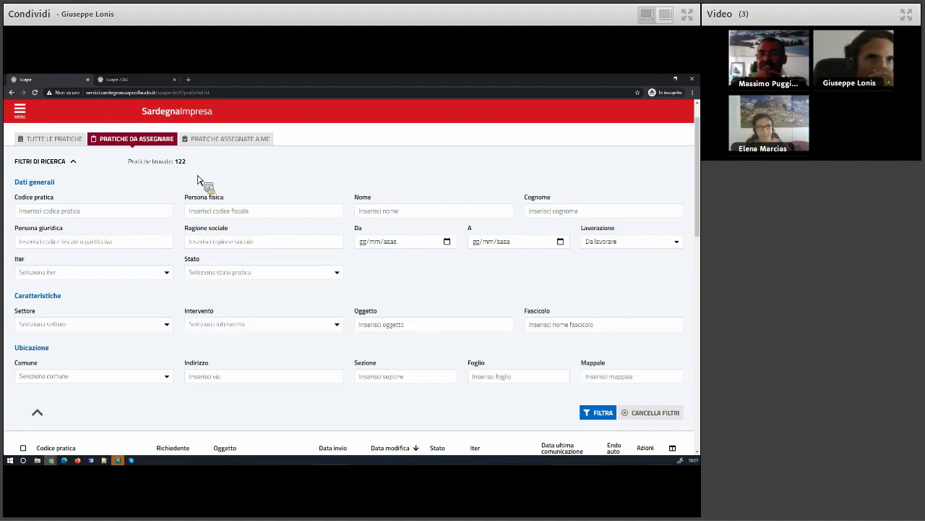
pyautogui.scroll(1, 155, 207)
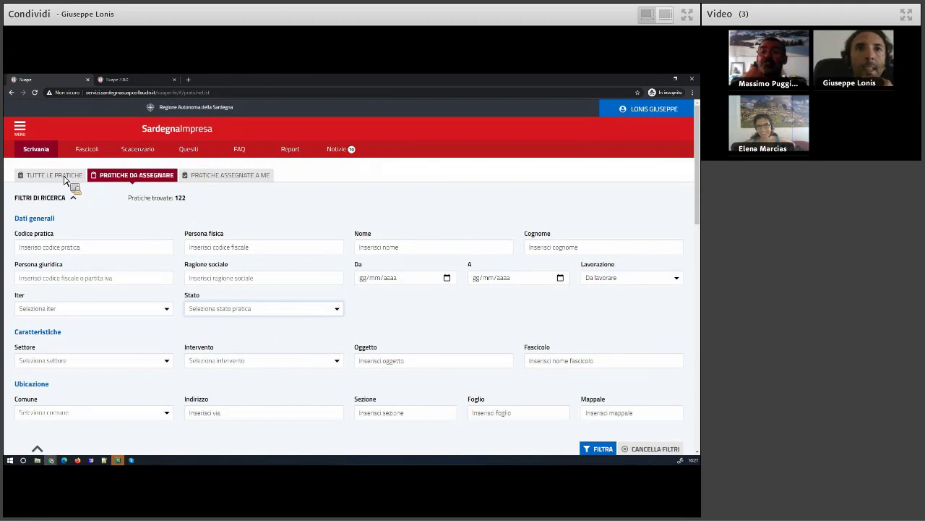
pyautogui.click(64, 179)
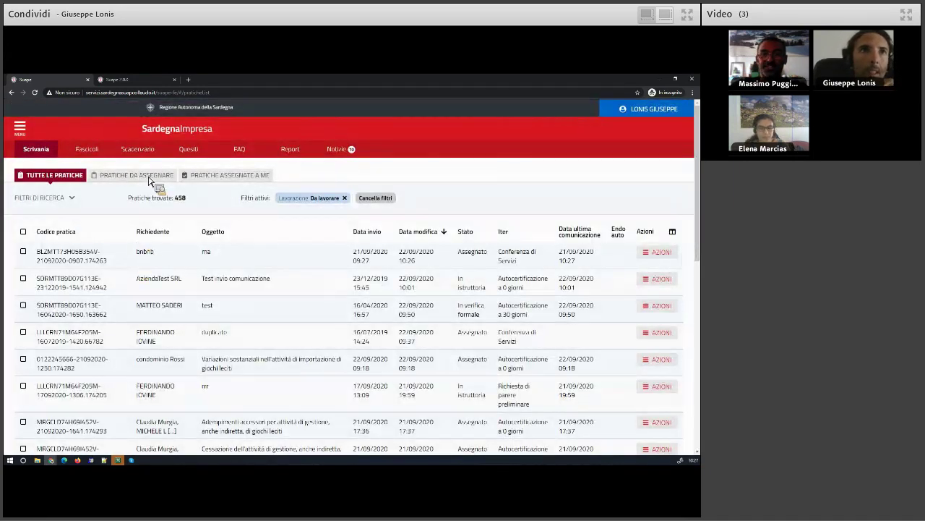
# Open the details of the second awaiting-assignment practice, 'test vicinato', in Inoltrato state
pyautogui.click(658, 252)
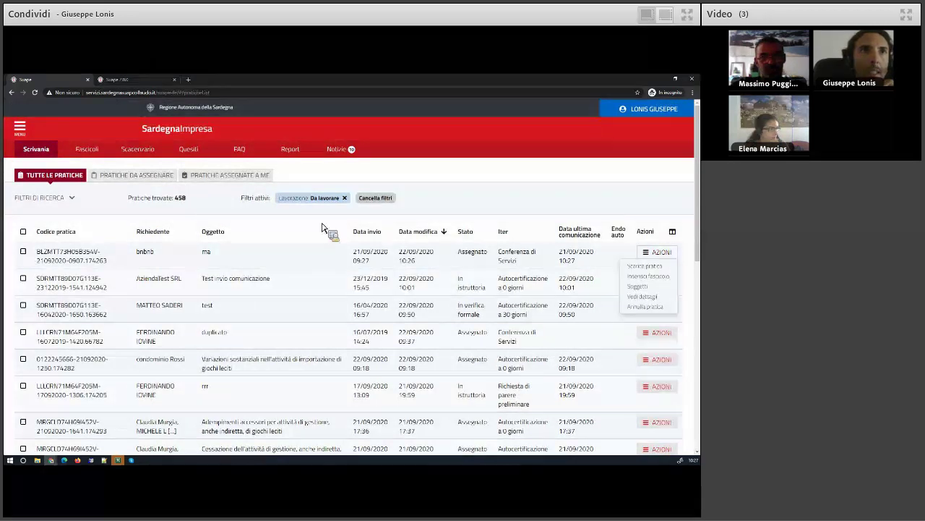
pyautogui.click(137, 175)
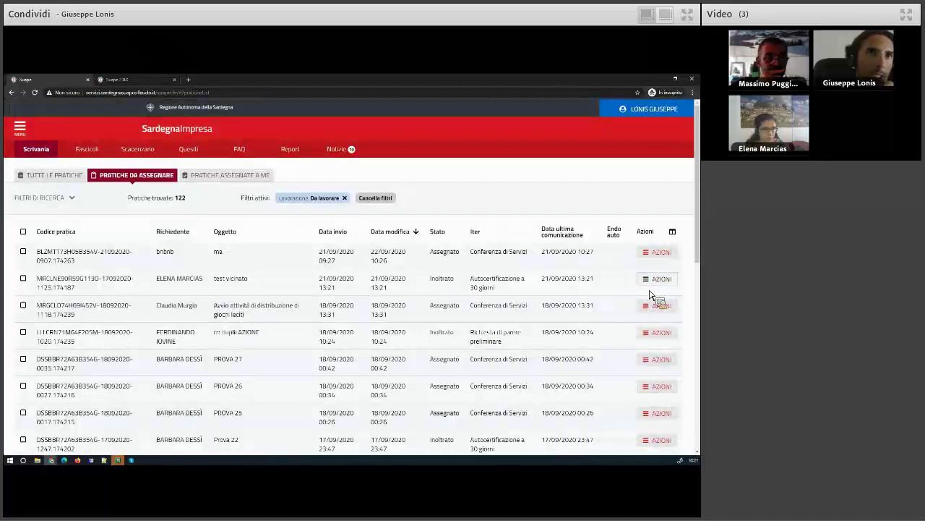
pyautogui.click(651, 283)
pyautogui.click(640, 324)
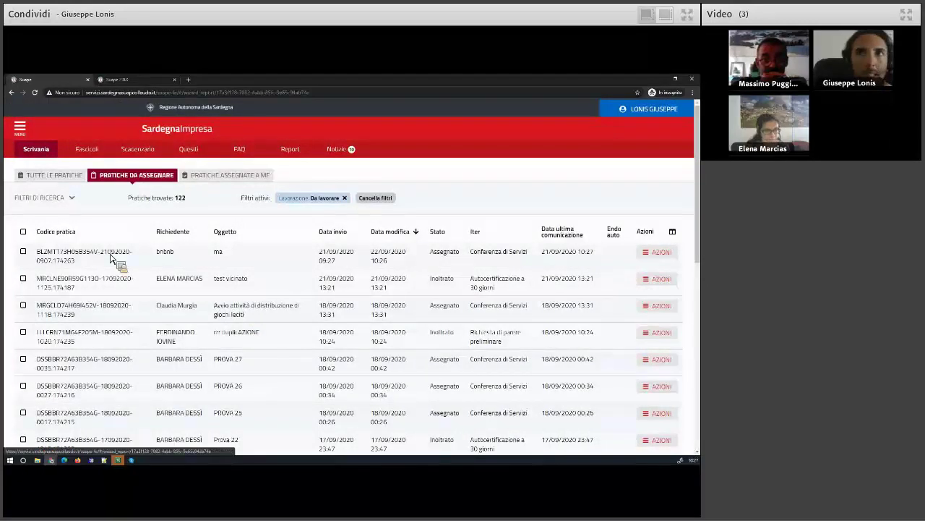
pyautogui.click(111, 257)
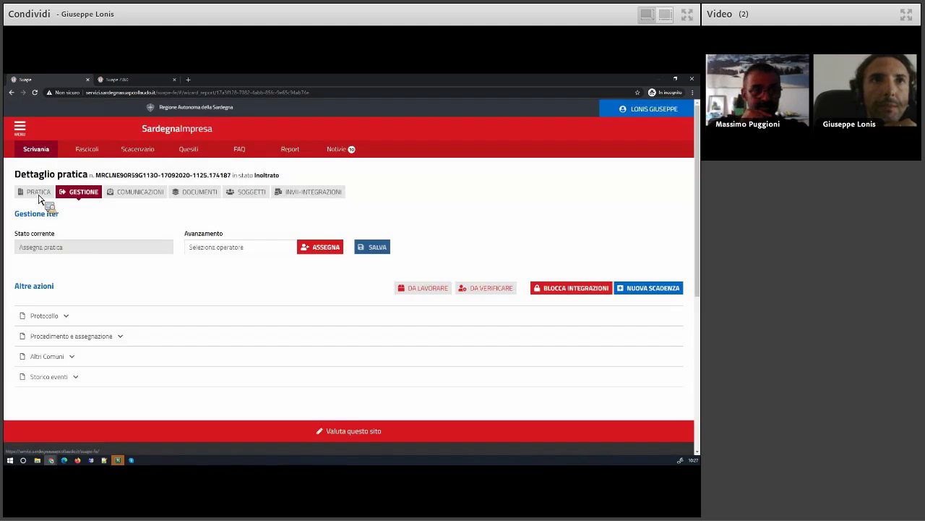
# Expand Condizioni in the PRATICA tab and scroll through the answers down to Cond-154
pyautogui.click(39, 194)
pyautogui.click(67, 282)
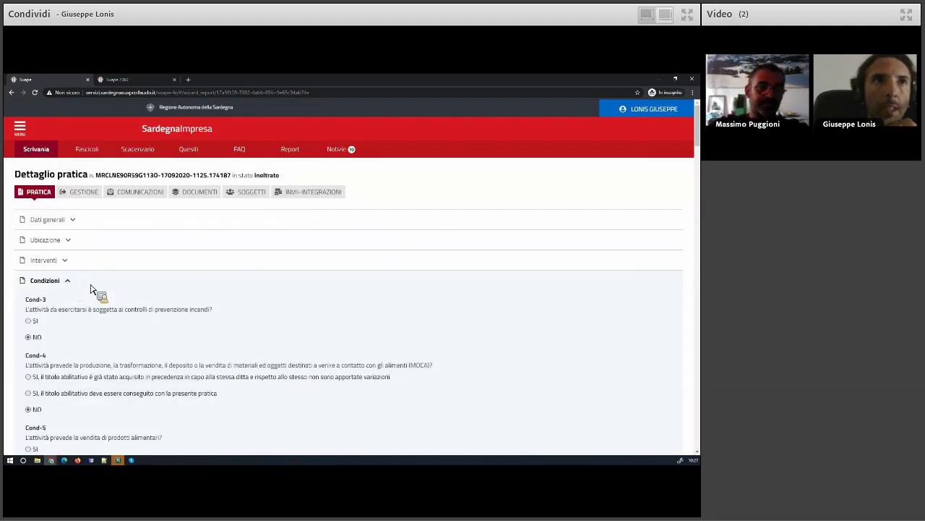
pyautogui.scroll(-2, 152, 296)
pyautogui.scroll(-1, 153, 296)
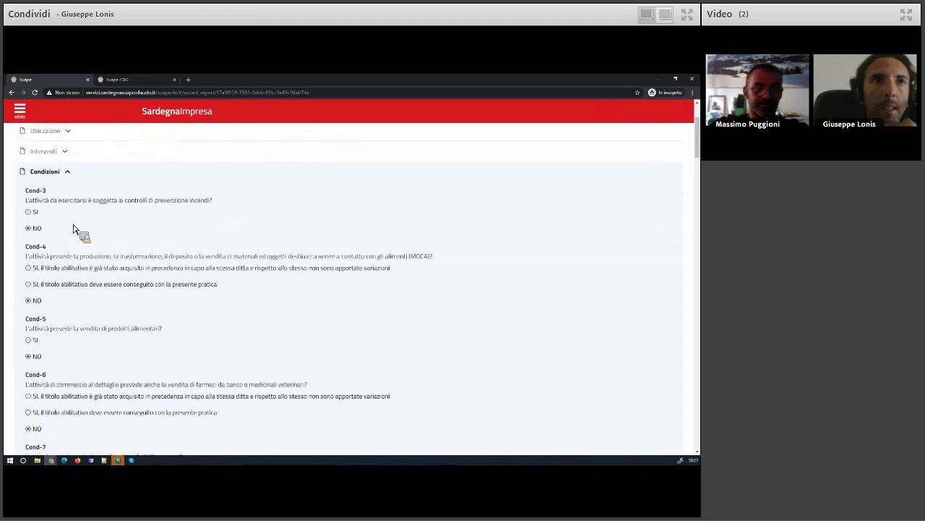
pyautogui.scroll(-6, 62, 293)
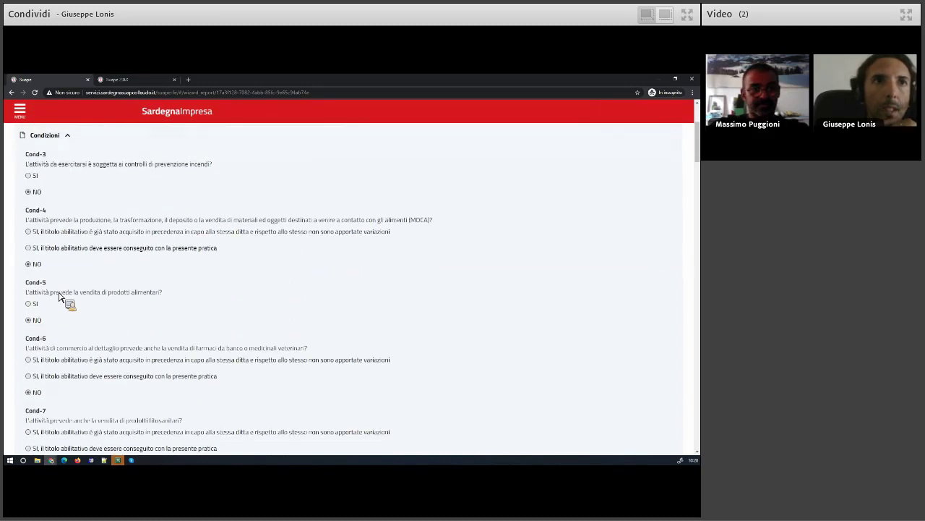
pyautogui.scroll(-4, 60, 296)
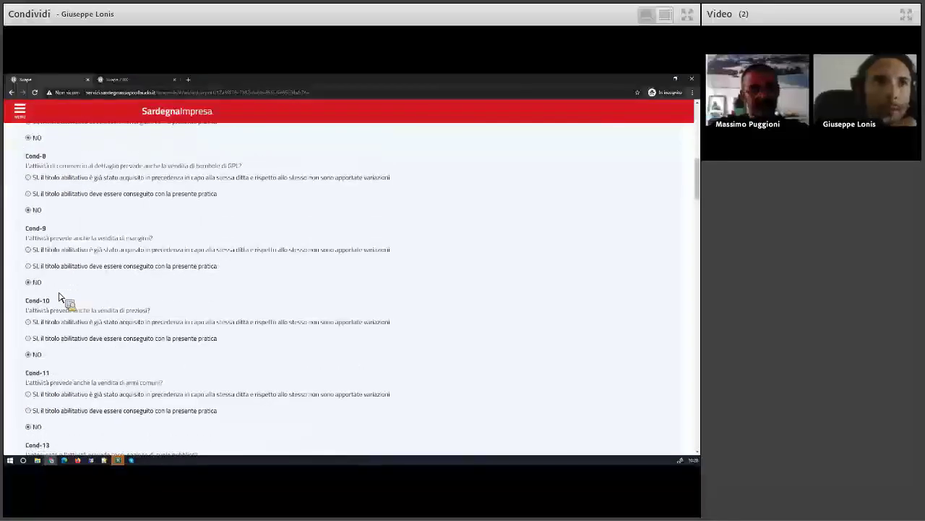
pyautogui.scroll(-6, 60, 297)
pyautogui.scroll(-5, 60, 297)
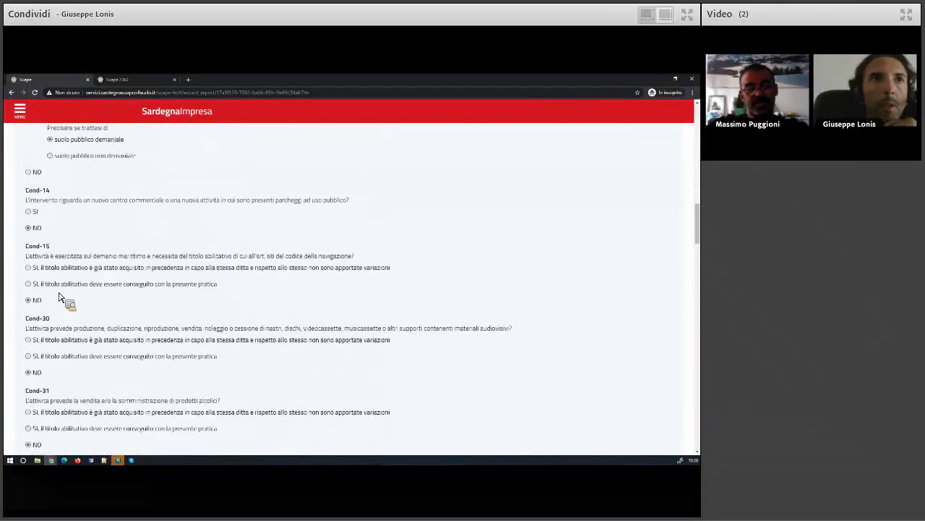
pyautogui.scroll(-15, 60, 296)
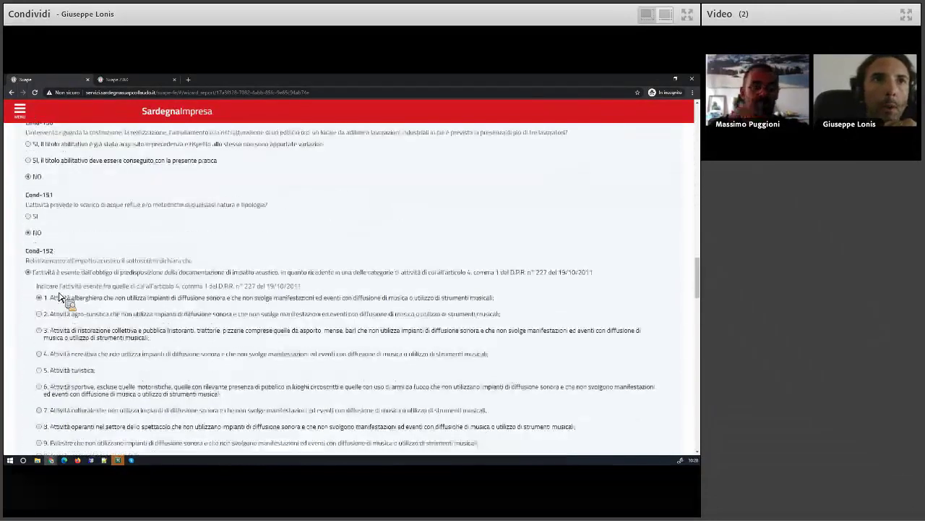
pyautogui.scroll(-14, 60, 297)
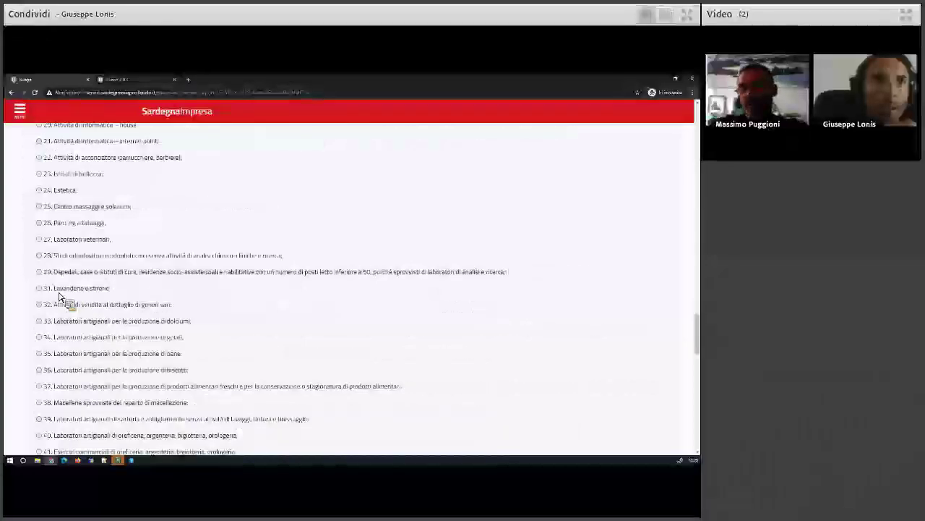
pyautogui.scroll(-3, 60, 297)
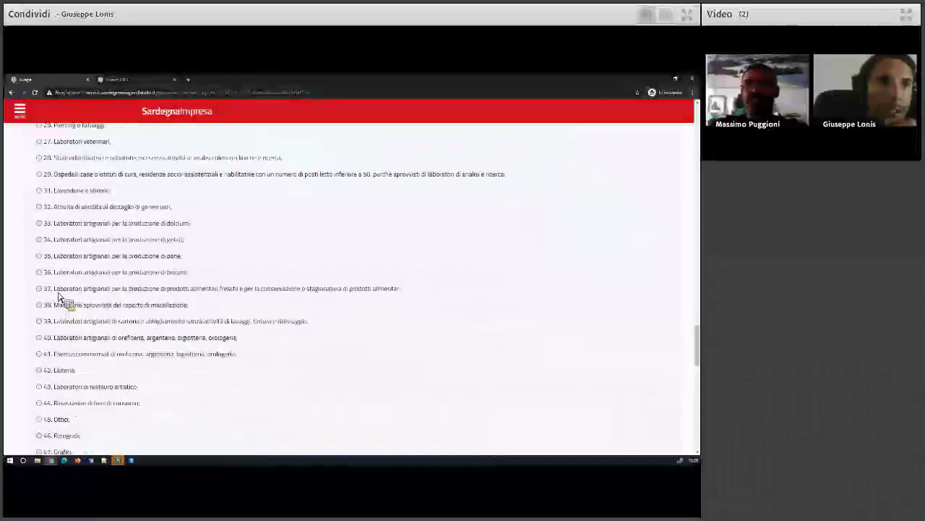
pyautogui.scroll(-15, 60, 296)
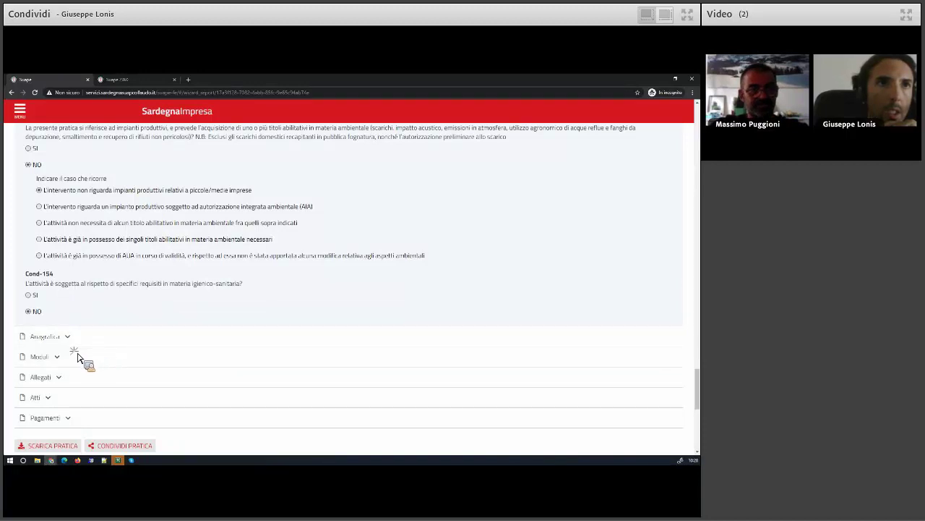
# Open the practice's DUA module as a PDF in a new tab from the Moduli list
pyautogui.click(69, 357)
pyautogui.scroll(-5, 126, 335)
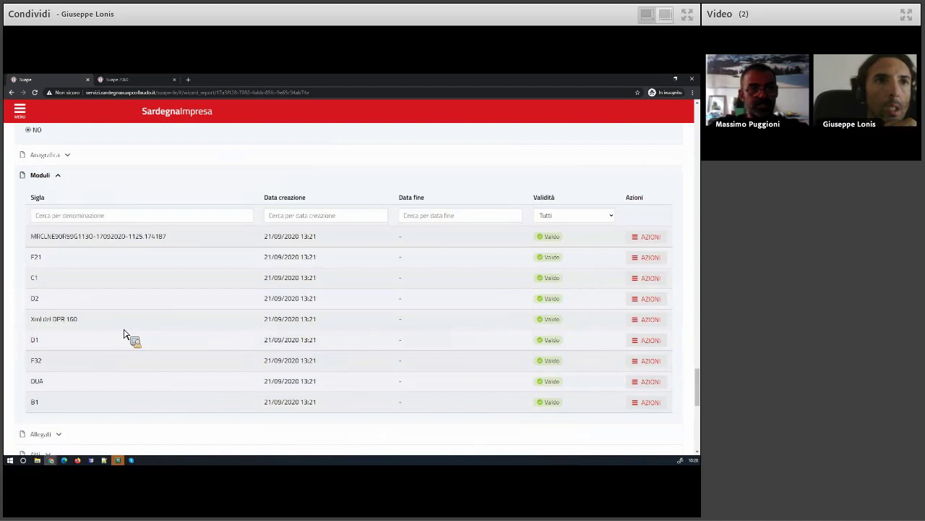
pyautogui.scroll(-2, 127, 334)
pyautogui.click(653, 329)
pyautogui.click(647, 333)
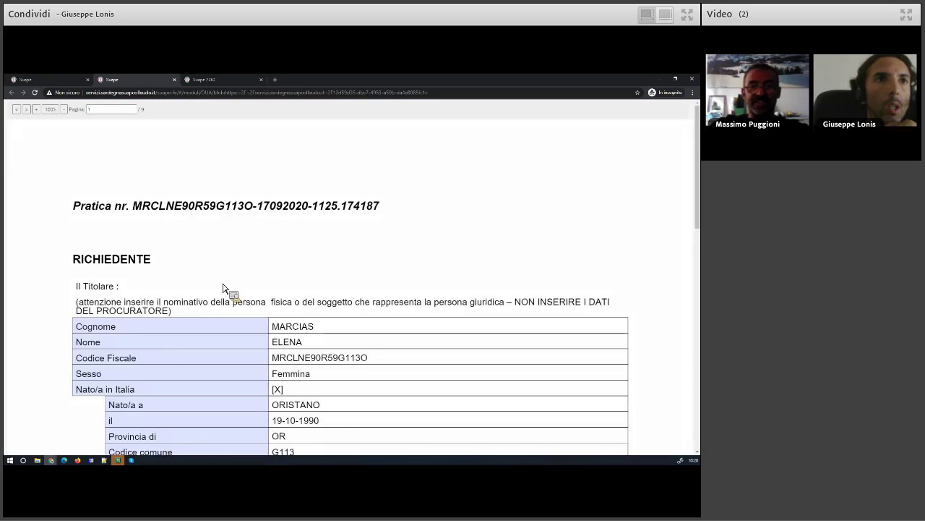
# Read the DUA PDF's opening pages, from the RICHIEDENTE section onward
pyautogui.scroll(-10, 174, 313)
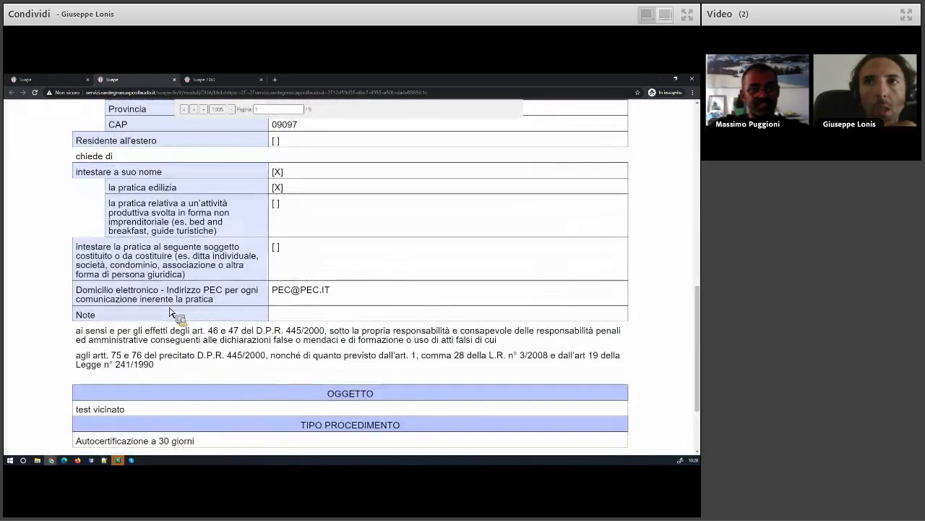
pyautogui.scroll(-3, 174, 313)
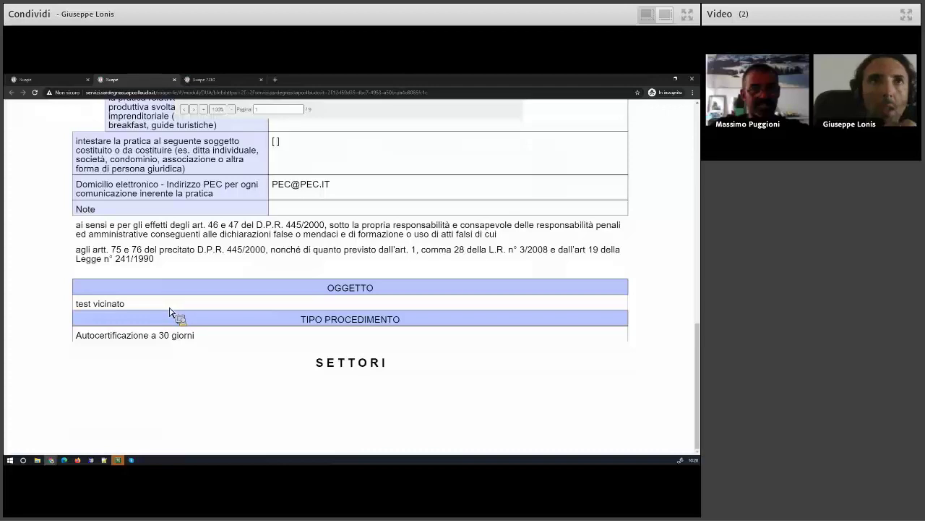
pyautogui.scroll(15, 173, 312)
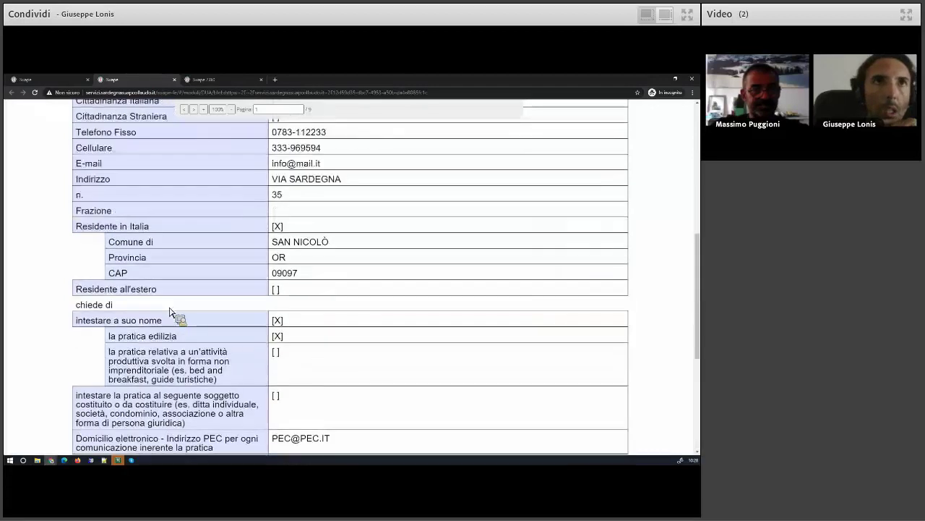
pyautogui.click(42, 114)
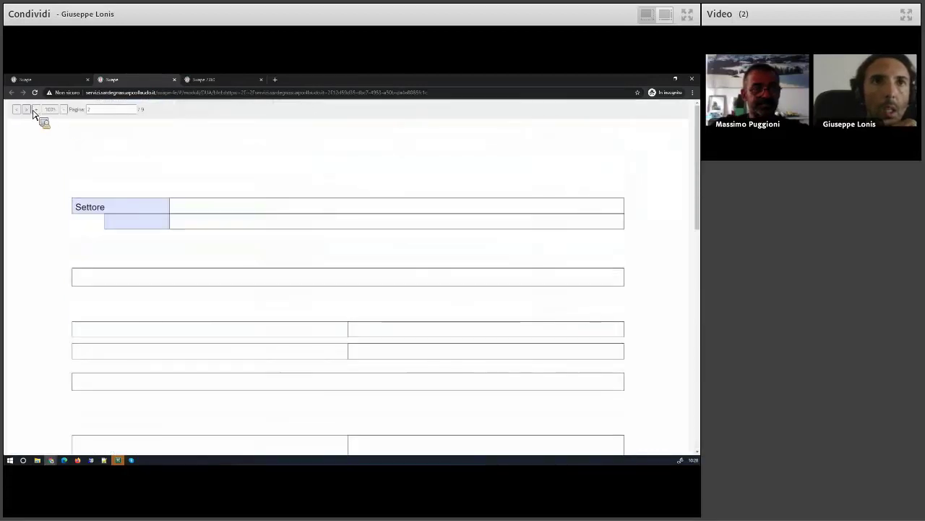
pyautogui.scroll(-4, 108, 211)
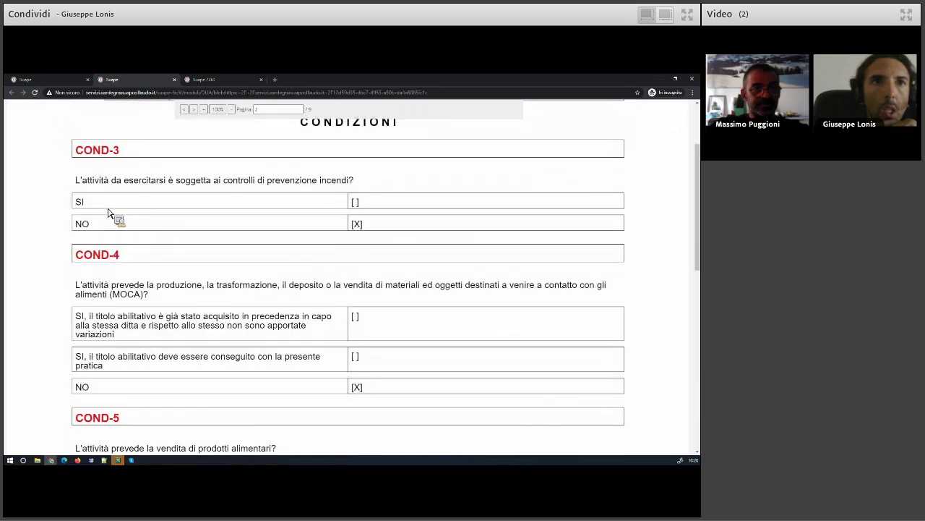
pyautogui.scroll(2, 108, 211)
pyautogui.scroll(-2, 110, 272)
pyautogui.scroll(-3, 110, 272)
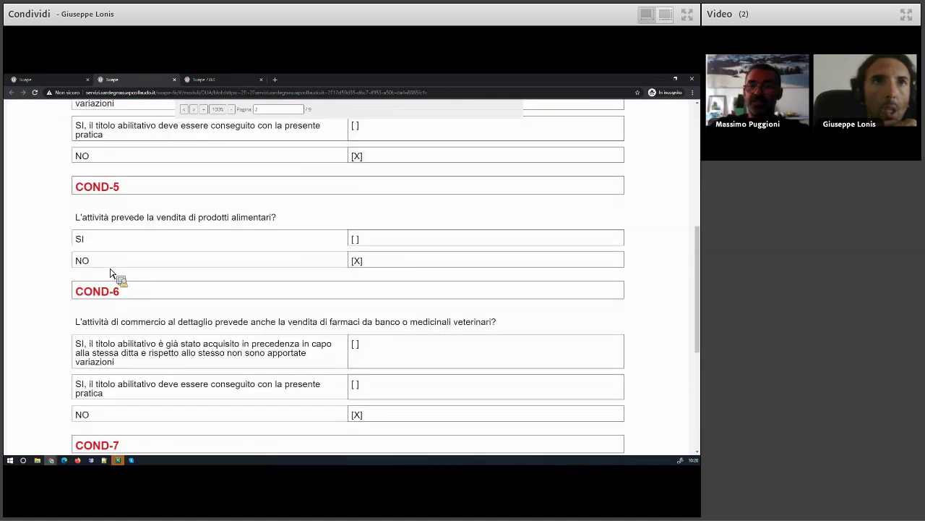
pyautogui.scroll(-3, 110, 272)
pyautogui.scroll(-1, 110, 272)
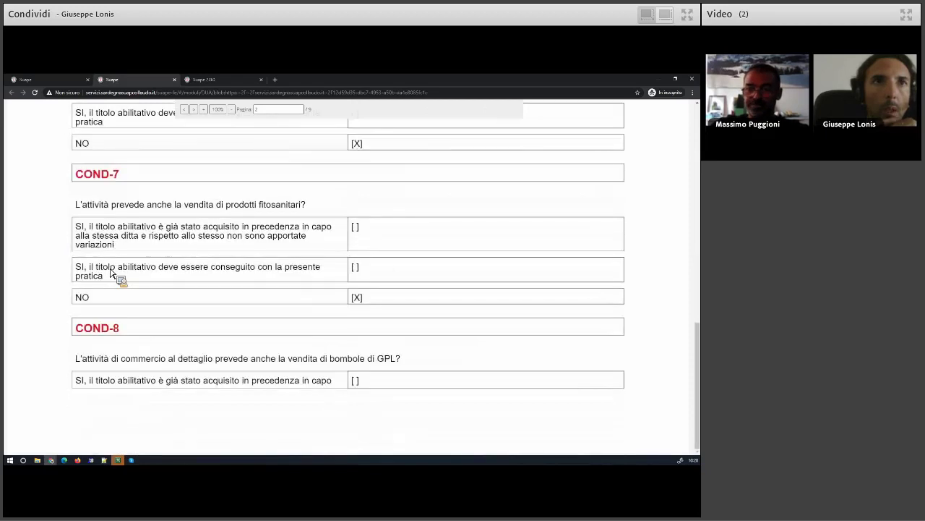
pyautogui.scroll(3, 110, 272)
pyautogui.scroll(-1, 110, 272)
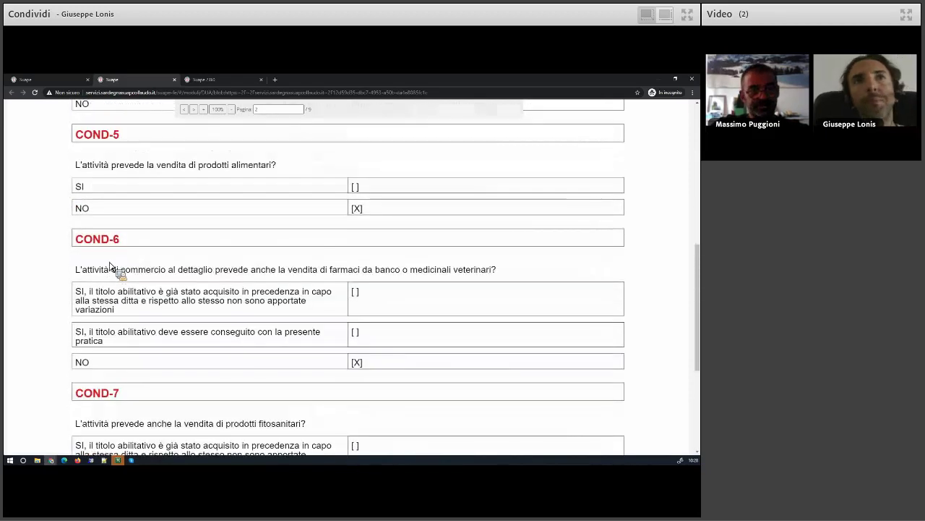
pyautogui.scroll(-1, 138, 217)
# Page through the DUA conditions, past COND-33 and COND-35, to the activity details
pyautogui.click(194, 109)
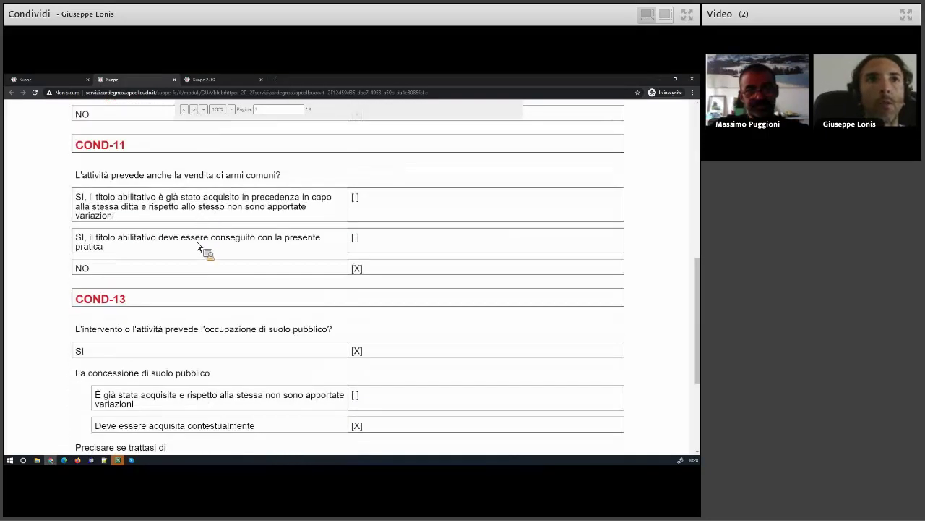
pyautogui.scroll(-3, 205, 268)
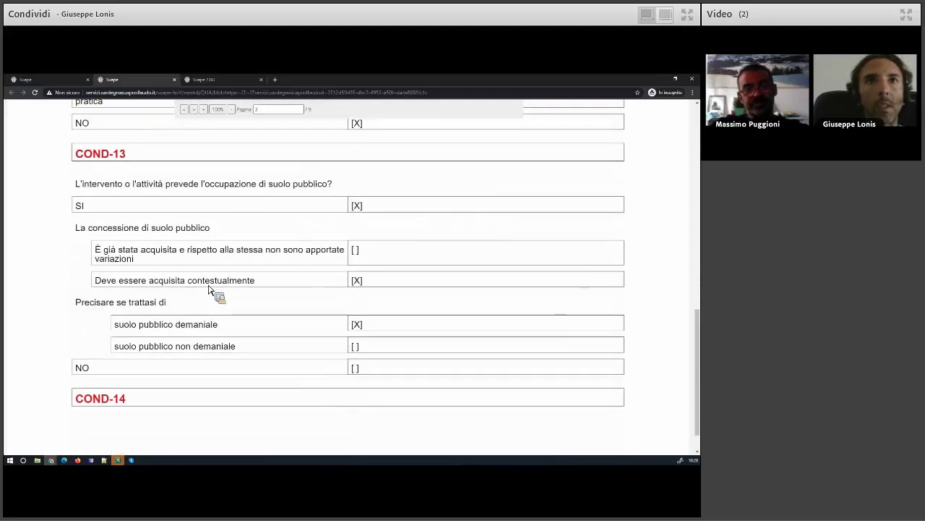
pyautogui.scroll(-1, 210, 291)
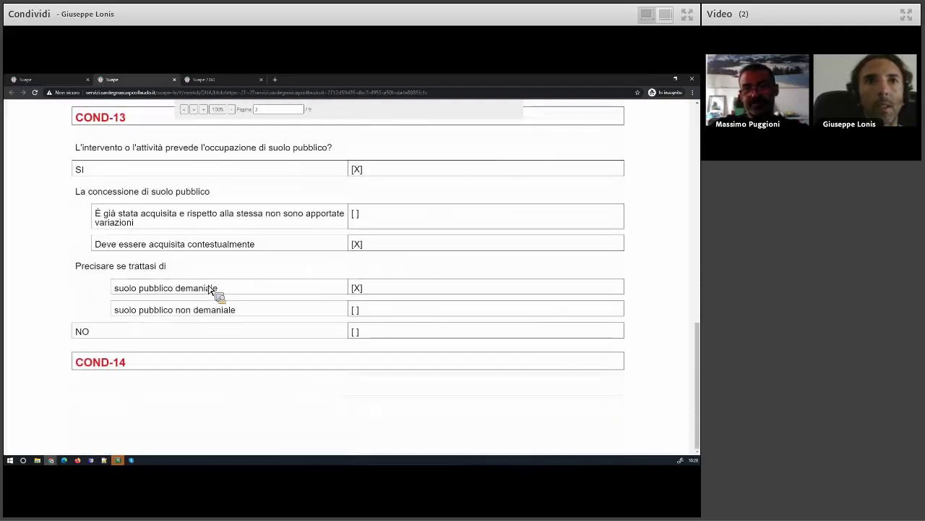
pyautogui.click(194, 110)
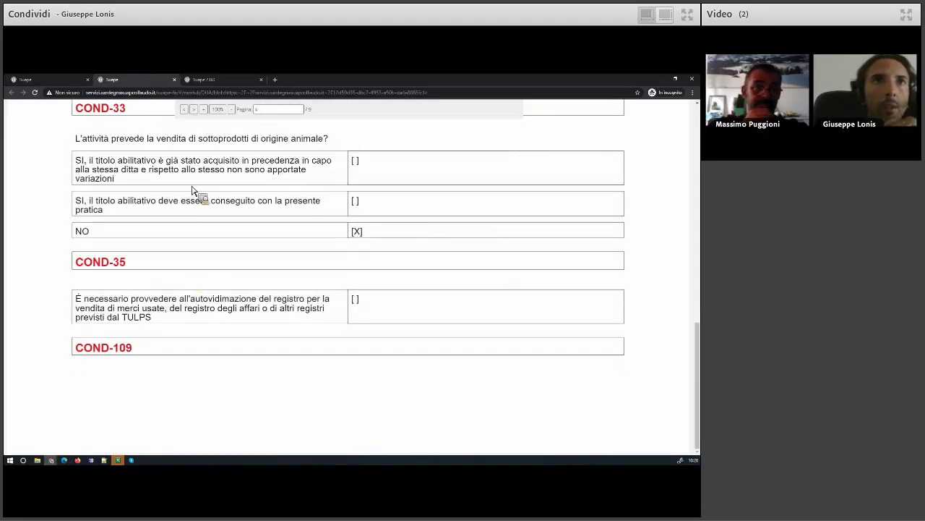
pyautogui.click(194, 109)
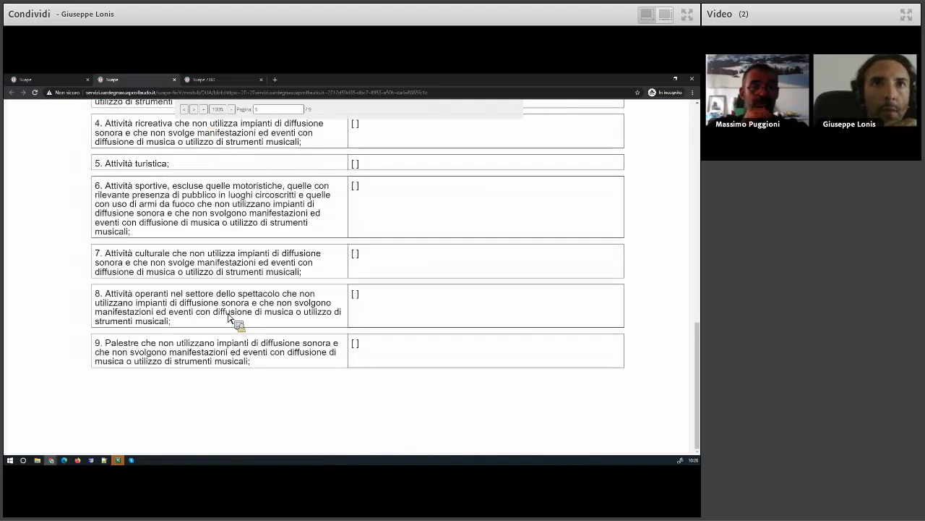
pyautogui.scroll(5, 230, 319)
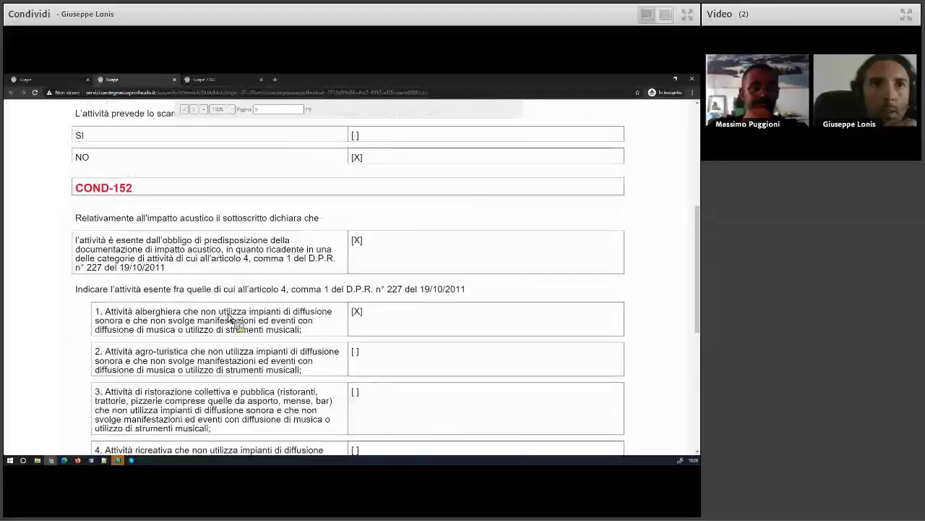
pyautogui.scroll(-8, 229, 318)
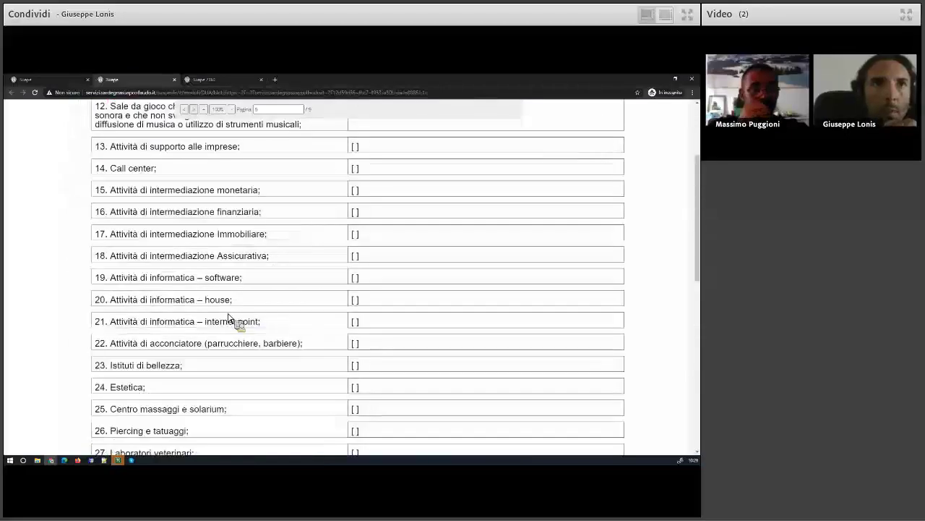
pyautogui.click(202, 110)
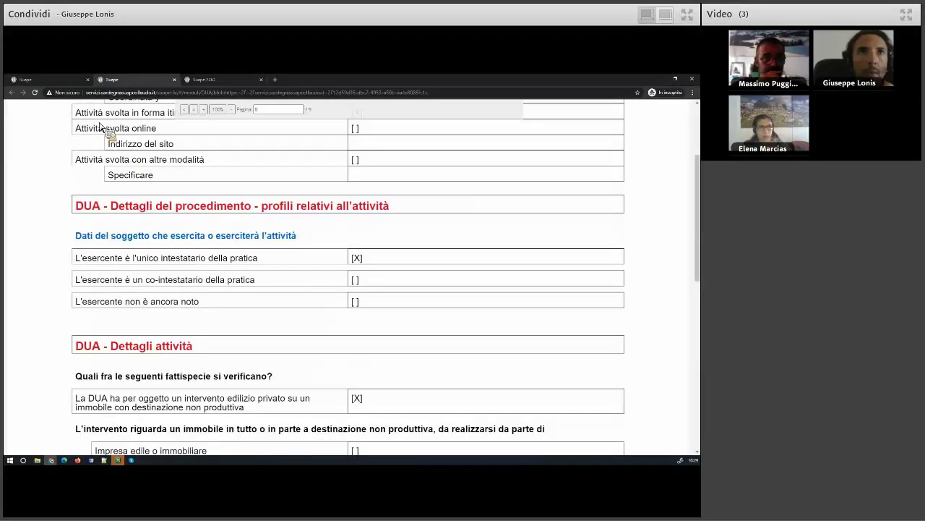
pyautogui.scroll(3, 196, 186)
# Glance at the Suape 2.0 user list, then close the DUA PDF tab
pyautogui.click(224, 81)
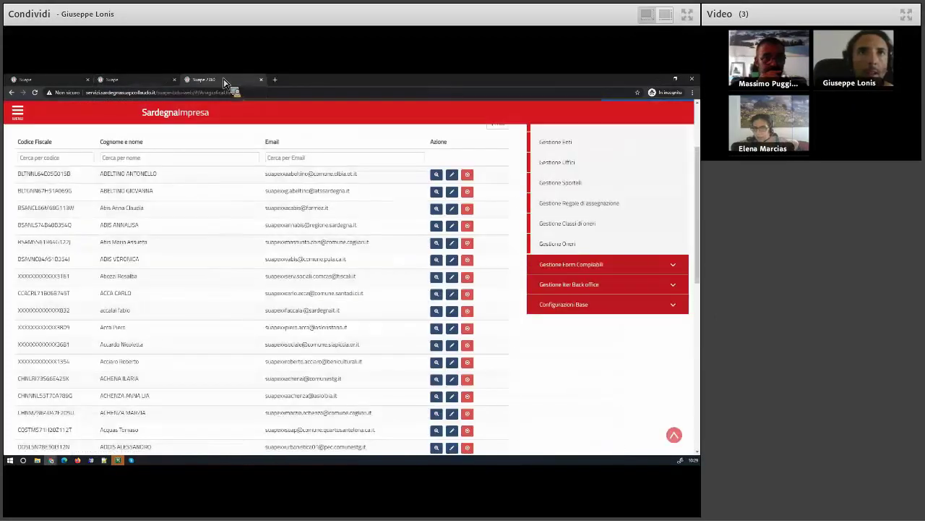
pyautogui.click(166, 80)
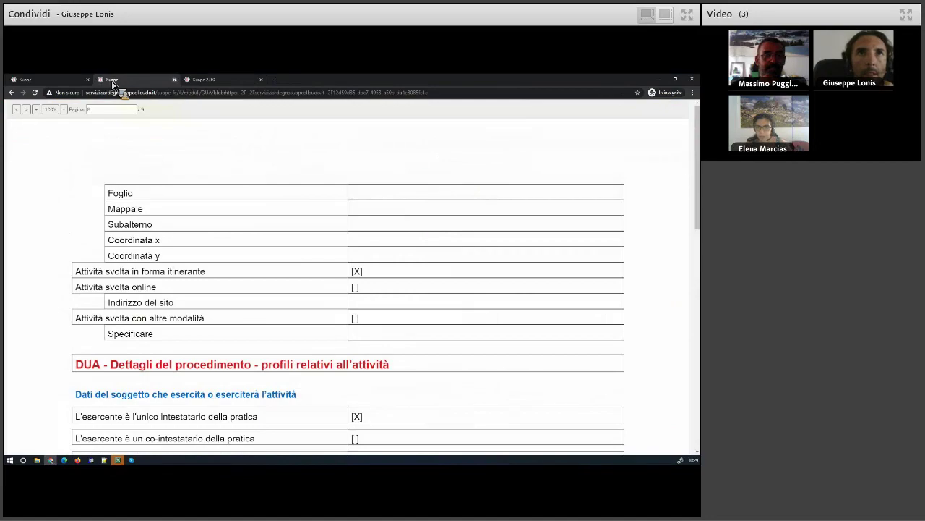
pyautogui.middleClick(112, 85)
pyautogui.click(62, 85)
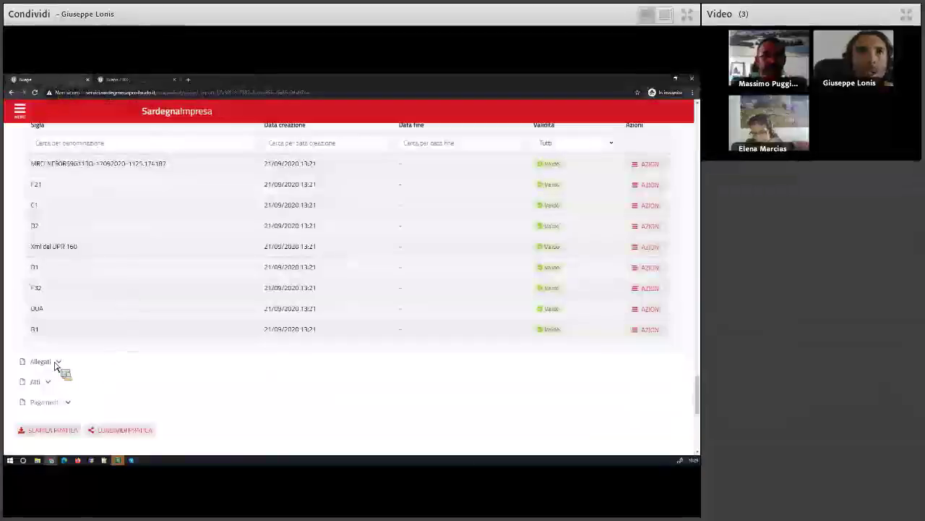
# Open the B1 module's PDF from its row in the Moduli list
pyautogui.click(655, 370)
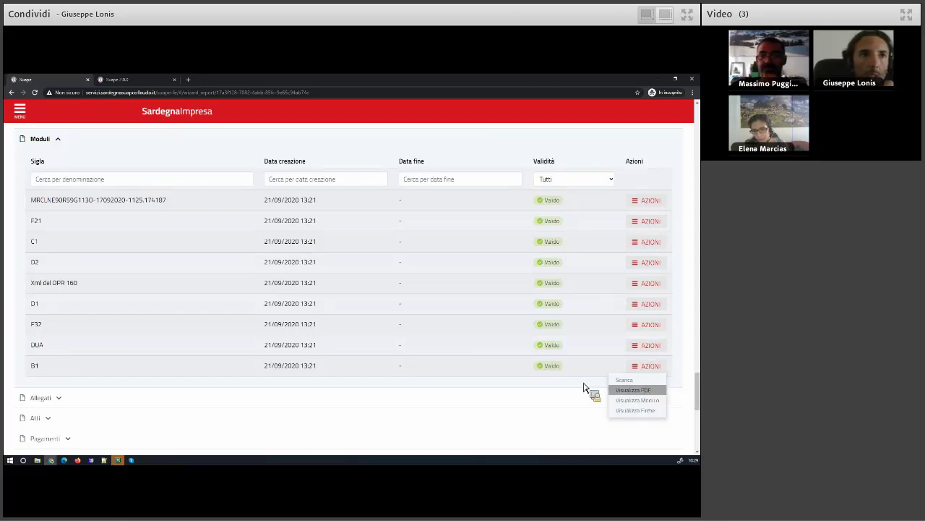
pyautogui.click(634, 390)
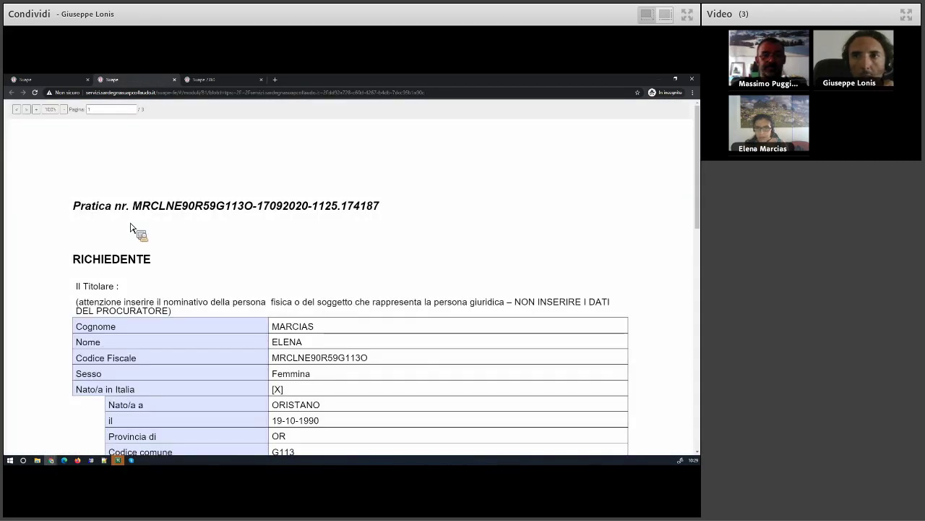
# Read the B1 PDF's Dichiarazioni generali, Note, Firma and the allegato_A17.p7m attachment
pyautogui.click(29, 110)
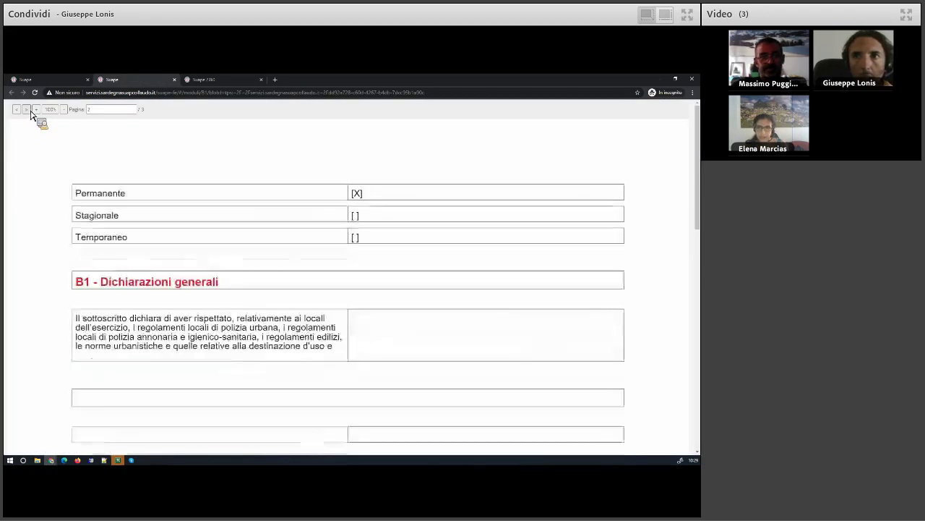
pyautogui.scroll(-10, 228, 278)
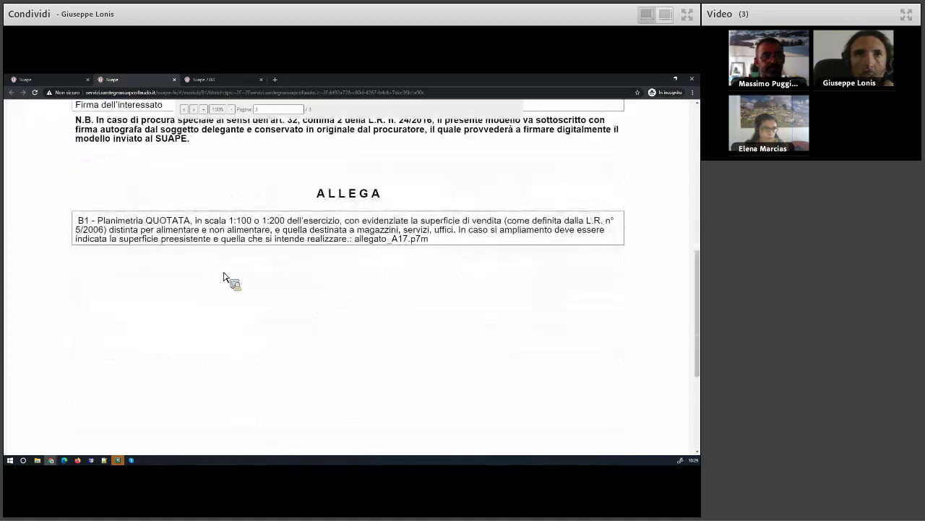
pyautogui.scroll(2, 225, 277)
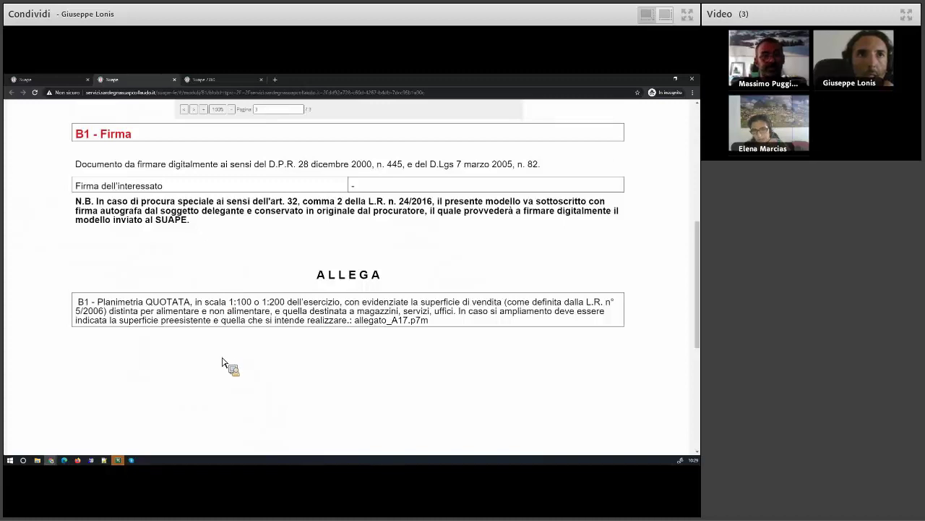
pyautogui.scroll(6, 222, 361)
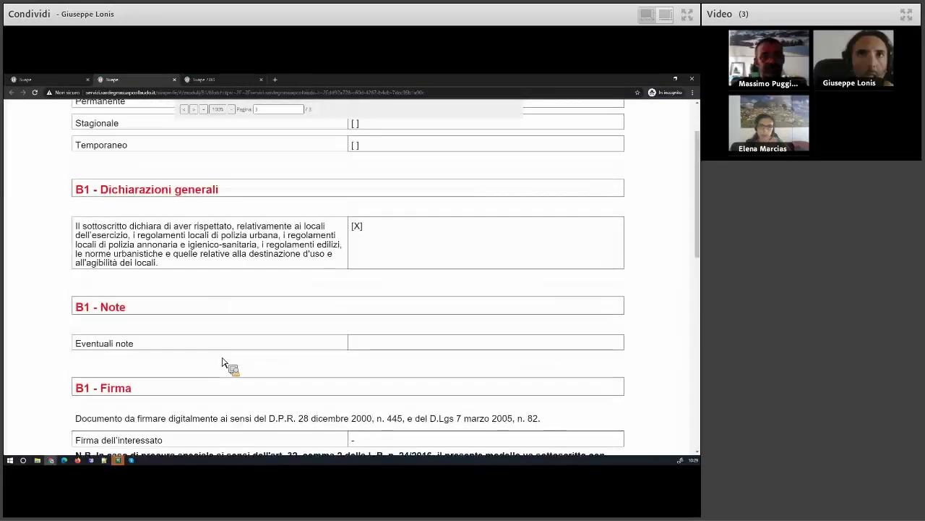
pyautogui.scroll(-1, 222, 361)
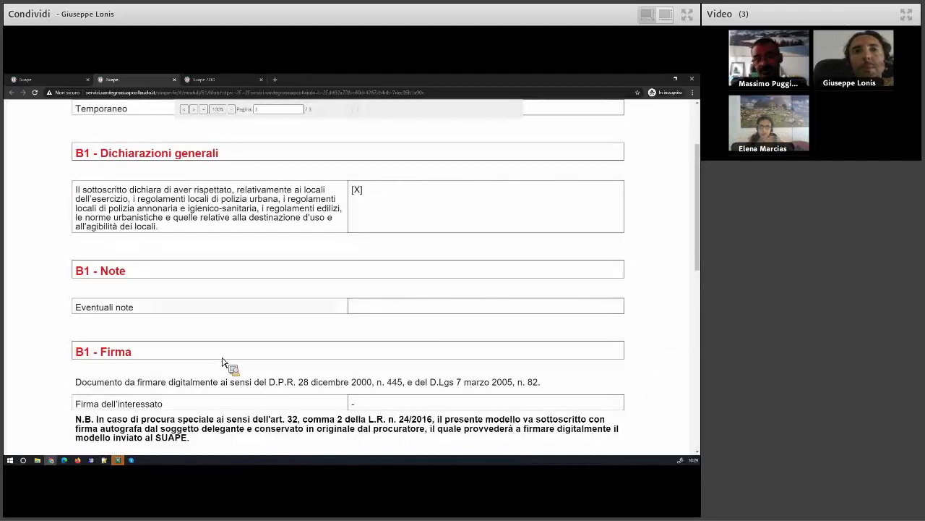
pyautogui.scroll(-6, 221, 362)
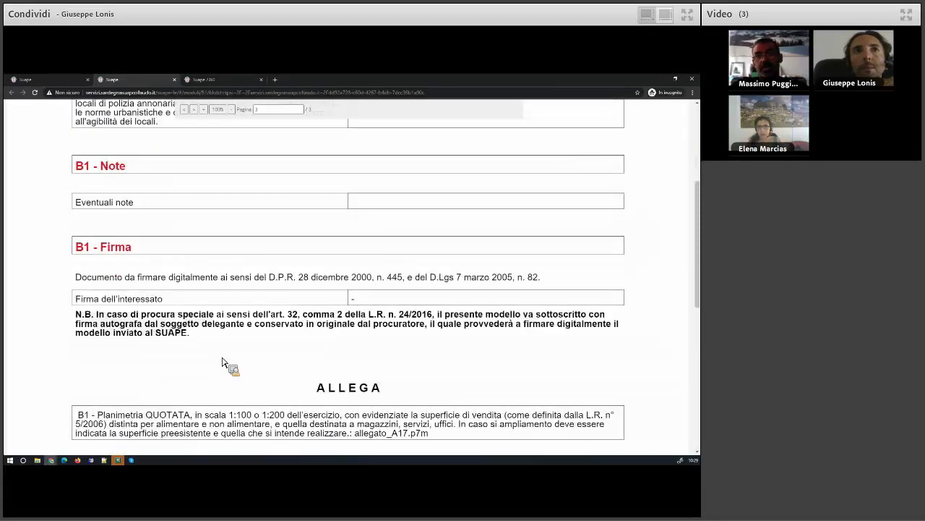
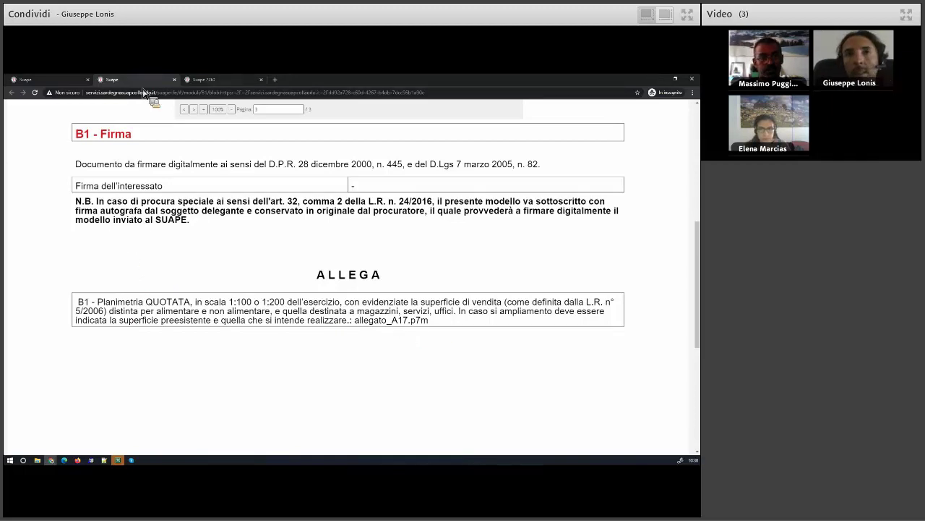
# Close the module PDF, review the practice's Moduli and Condizioni, and return to the Scrivania list
pyautogui.click(174, 79)
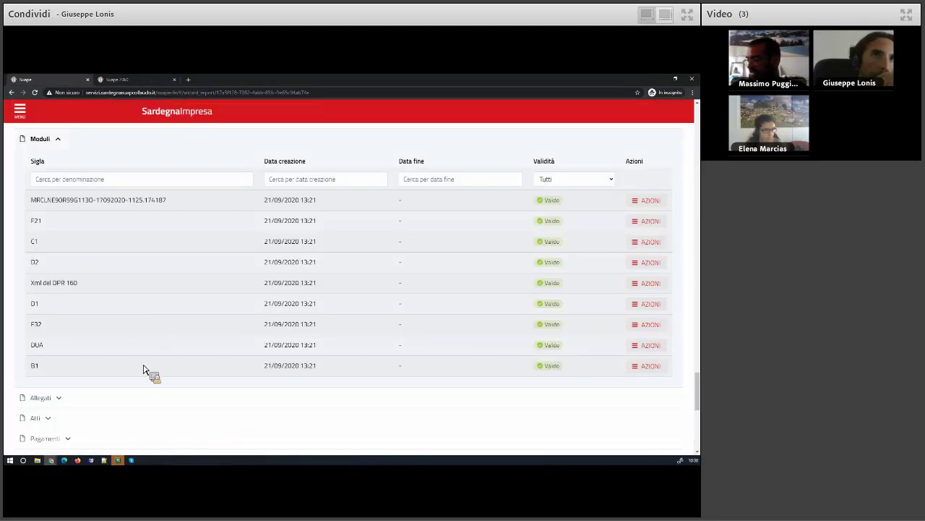
pyautogui.scroll(-3, 143, 370)
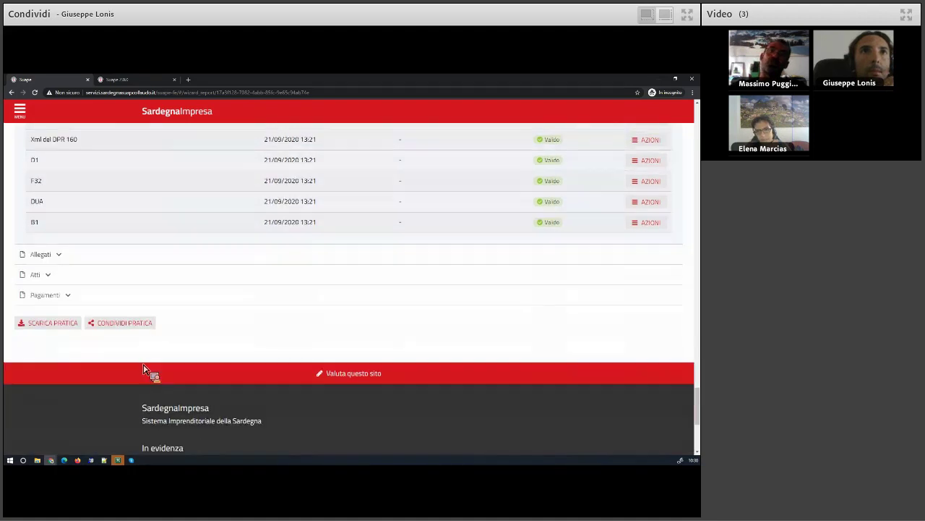
pyautogui.scroll(2, 143, 370)
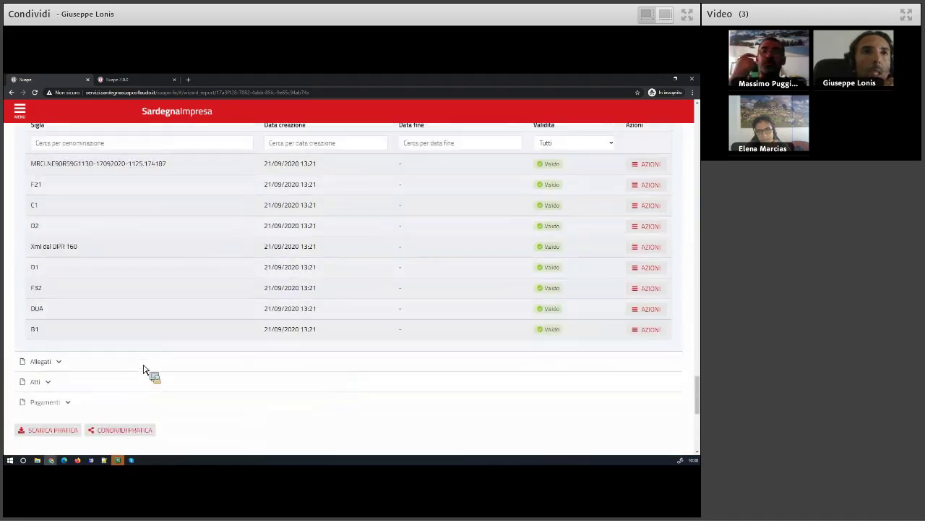
pyautogui.scroll(5, 143, 370)
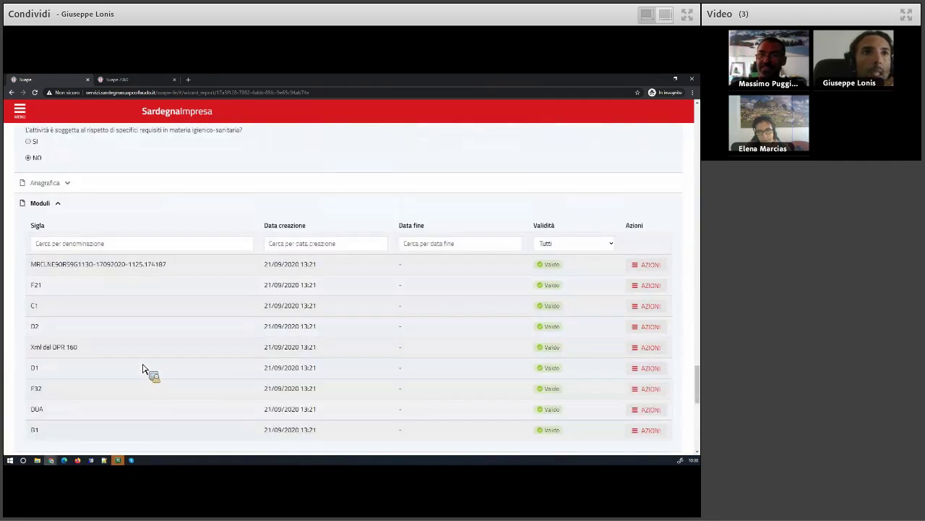
pyautogui.scroll(5, 140, 359)
pyautogui.scroll(5, 140, 359)
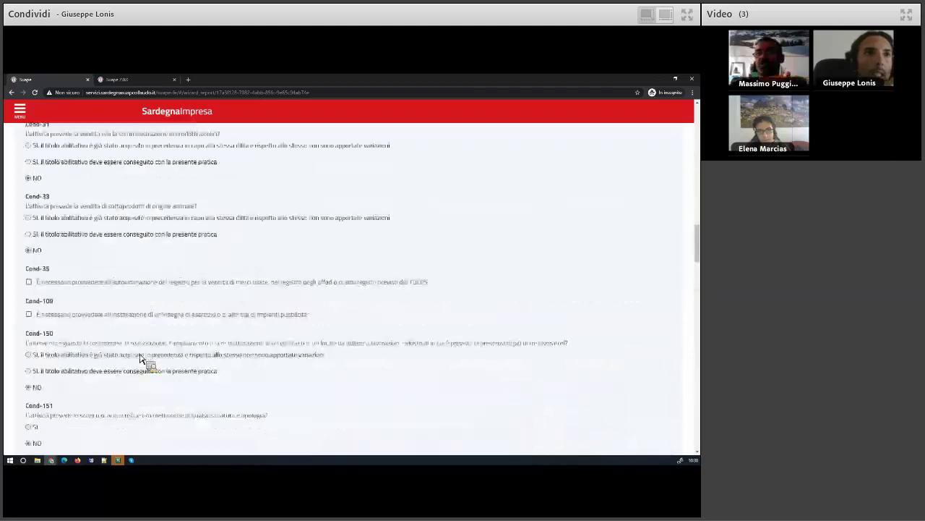
pyautogui.scroll(10, 115, 292)
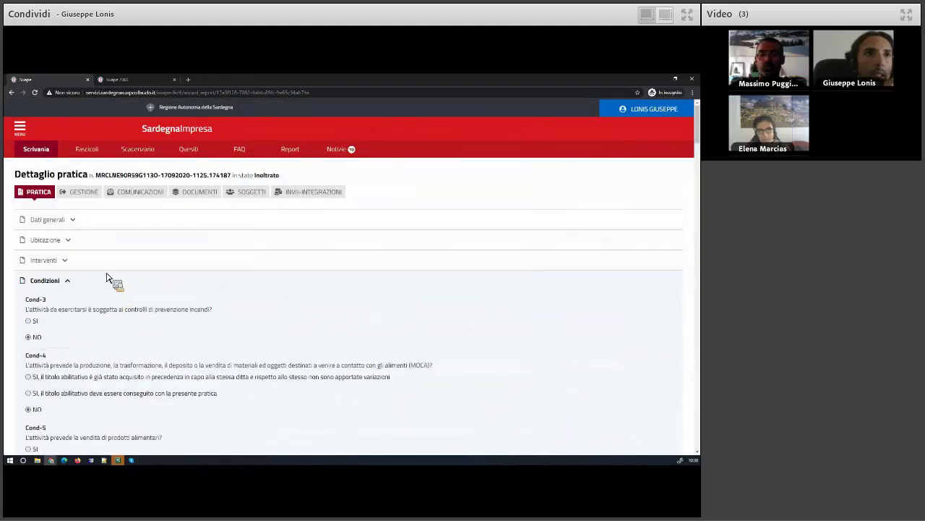
pyautogui.click(42, 151)
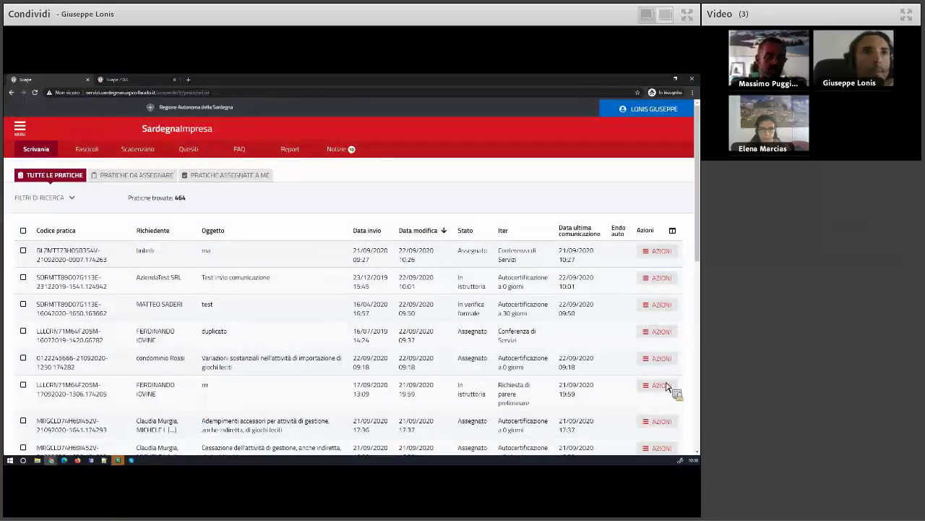
# Open the gaming-import practice and expand its Allegati and Moduli sections
pyautogui.click(662, 359)
pyautogui.click(649, 405)
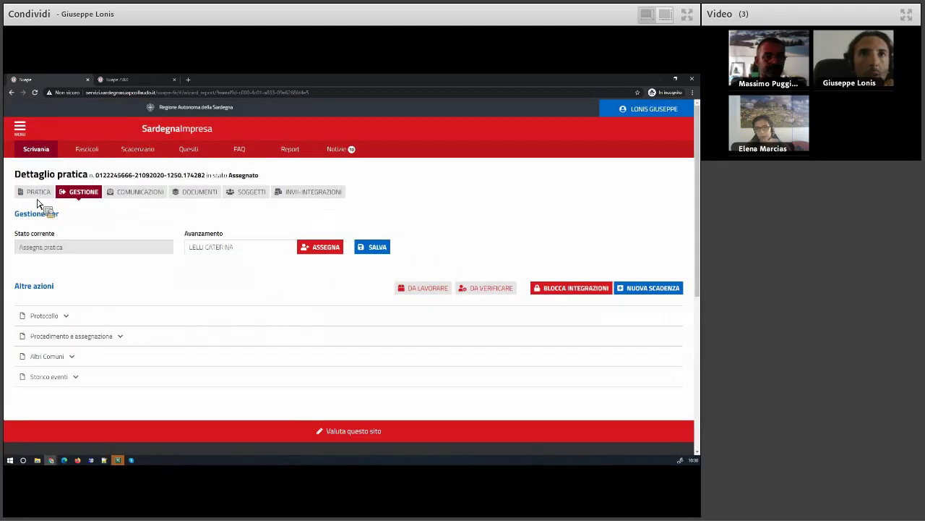
pyautogui.click(37, 194)
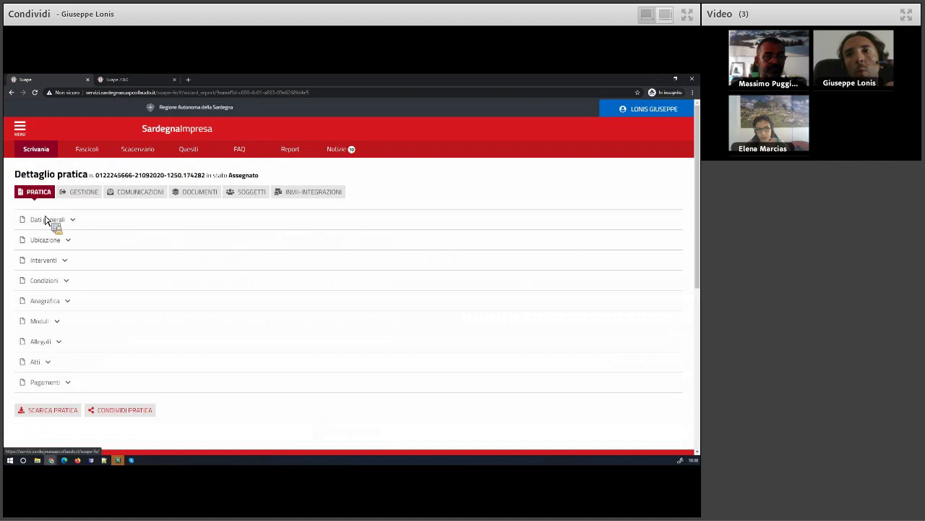
pyautogui.click(45, 342)
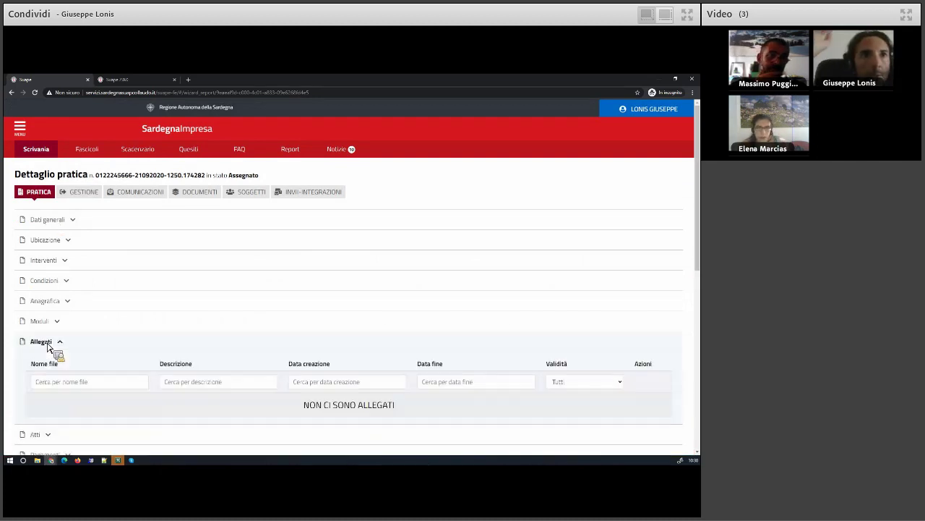
pyautogui.click(48, 323)
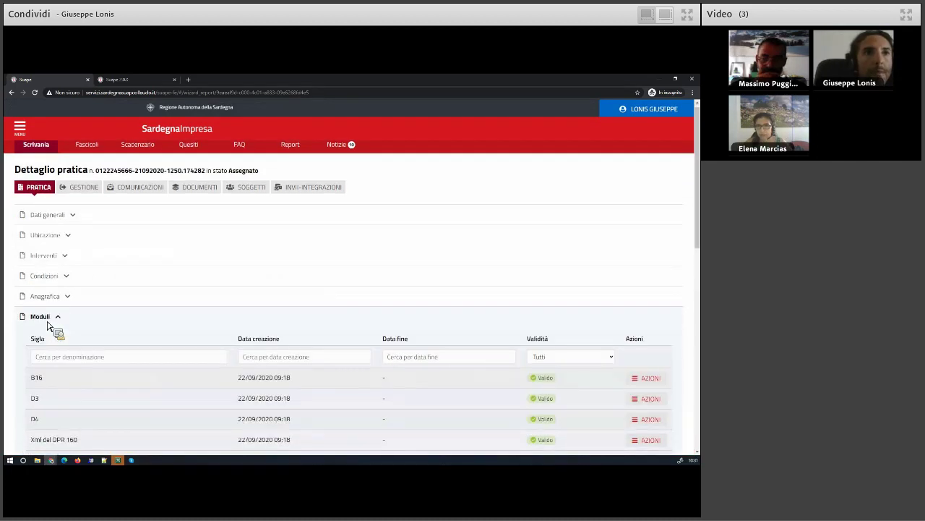
# Review the modules list, then show the DOCUMENTI tab with its pre-printed templates
pyautogui.scroll(-2, 48, 326)
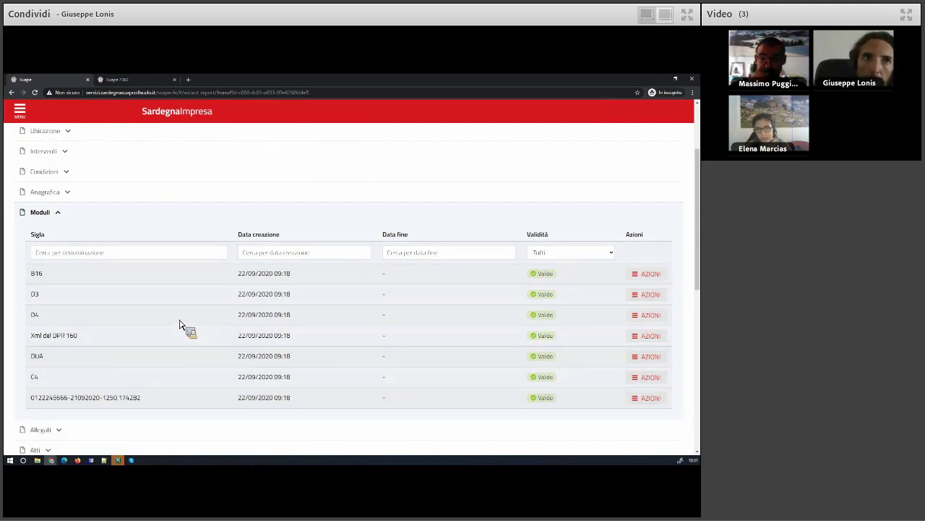
pyautogui.scroll(2, 155, 333)
pyautogui.click(200, 194)
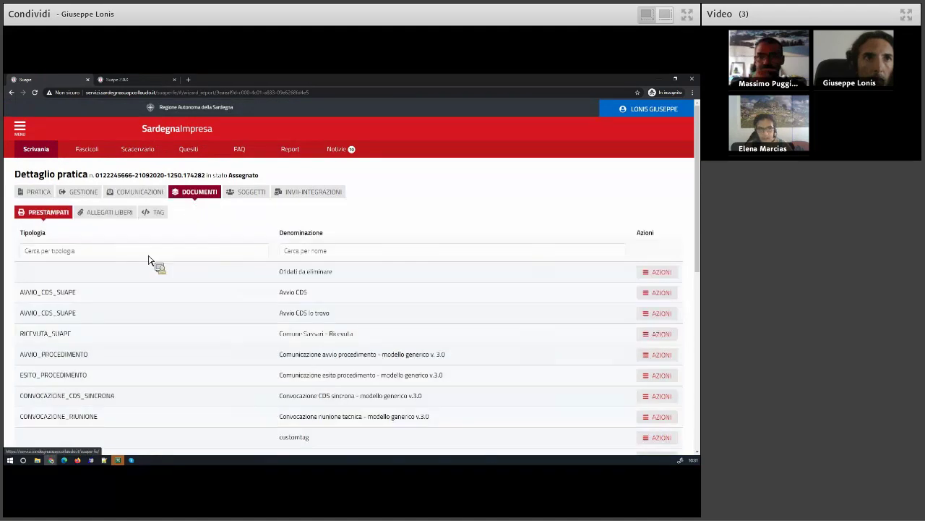
# Find no files under ALLEGATI LIBERI, then show the GESTIONE panel at state Assegna pratica
pyautogui.click(110, 212)
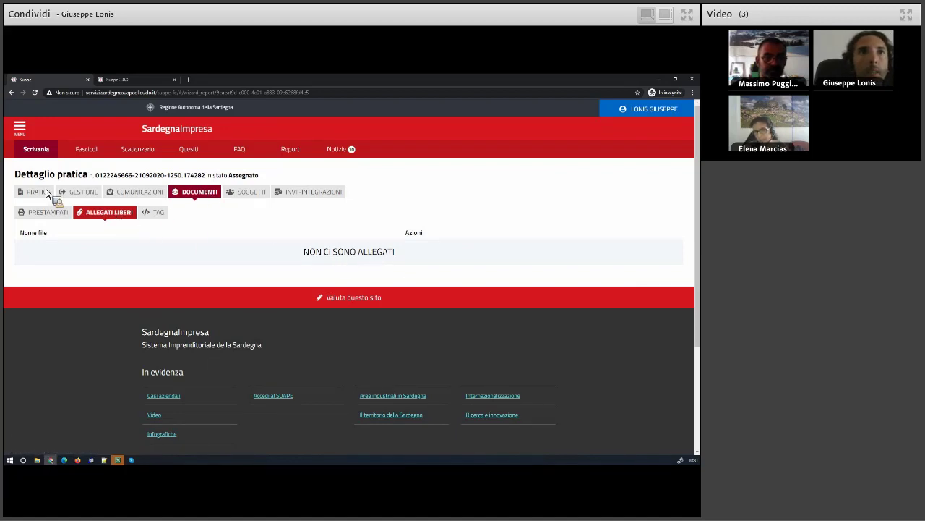
pyautogui.click(84, 192)
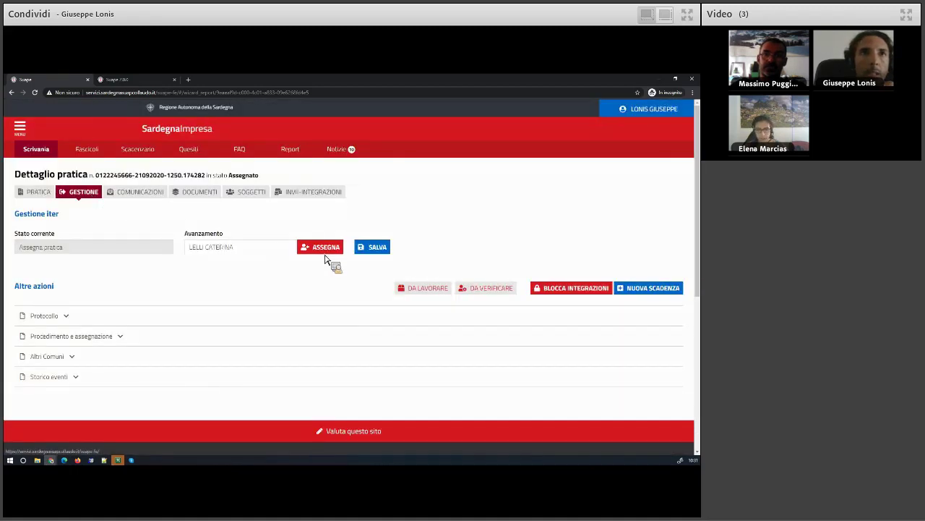
# Assign the practice to yourself and save and confirm it, leaving it Assegnato; then view DOCUMENTI
pyautogui.click(324, 251)
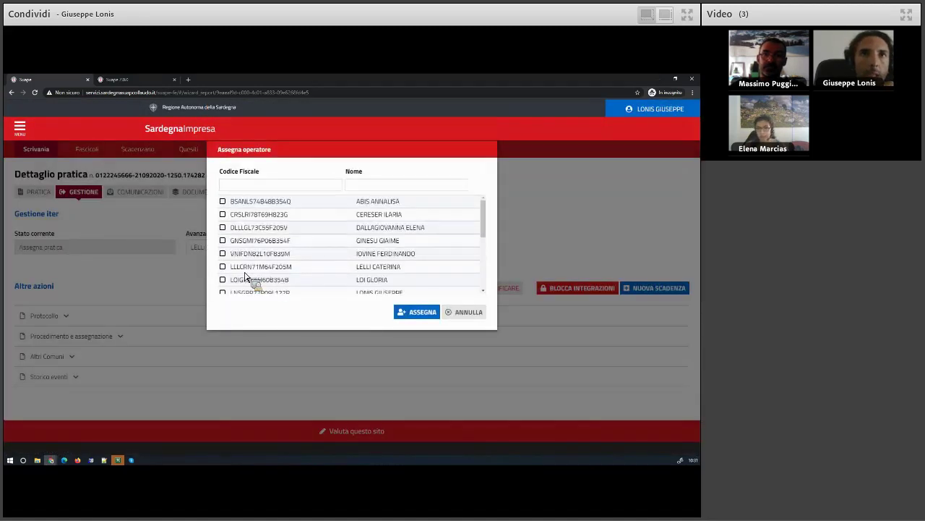
pyautogui.scroll(-1, 255, 271)
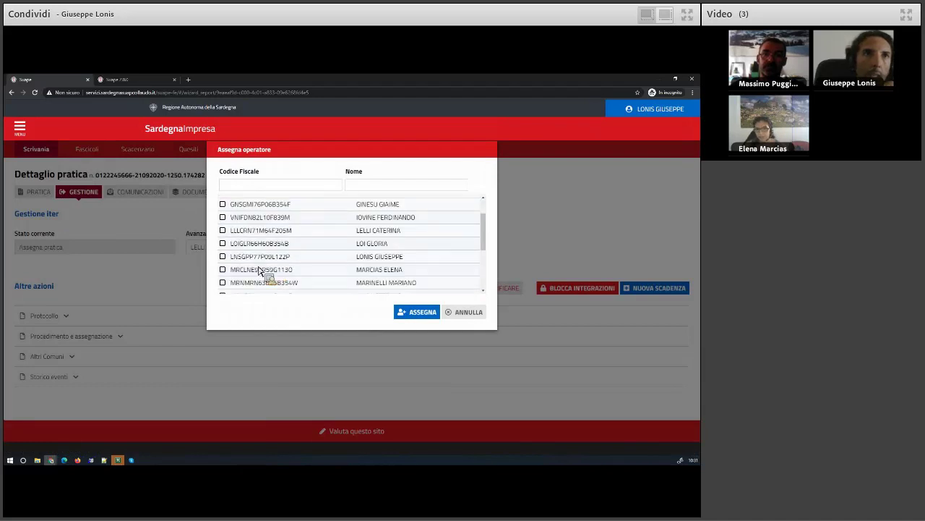
pyautogui.click(224, 256)
pyautogui.click(421, 313)
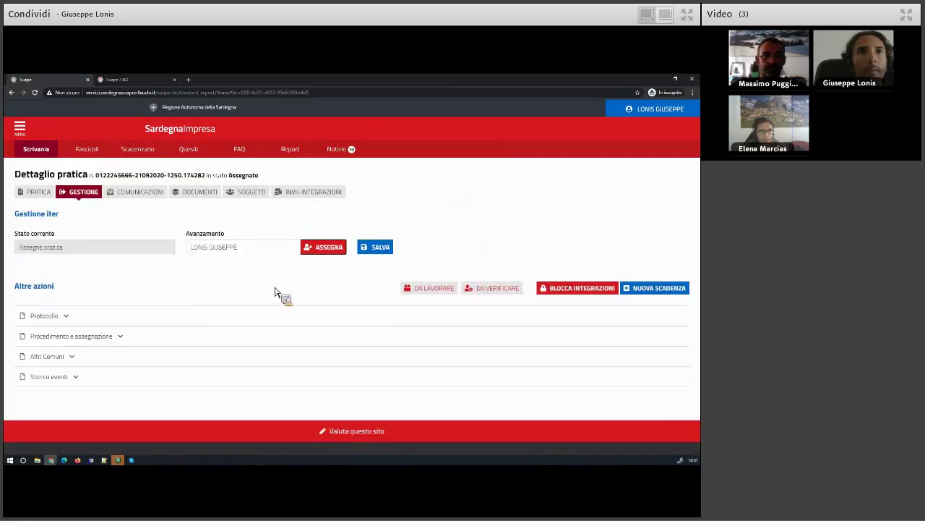
pyautogui.click(383, 249)
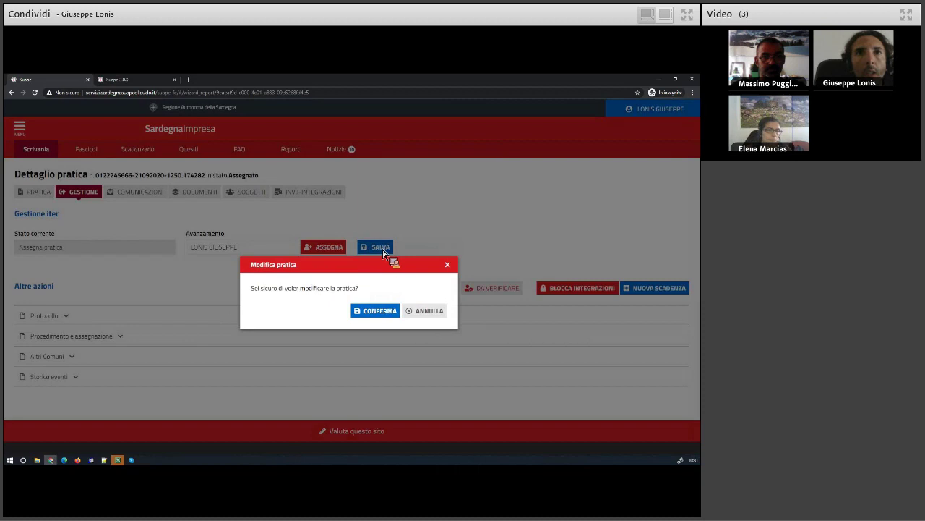
pyautogui.click(388, 309)
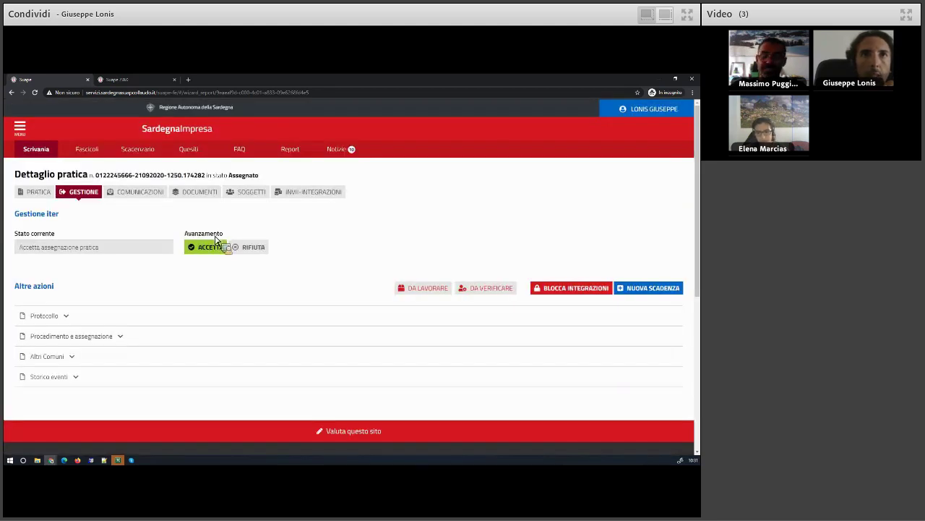
pyautogui.click(202, 193)
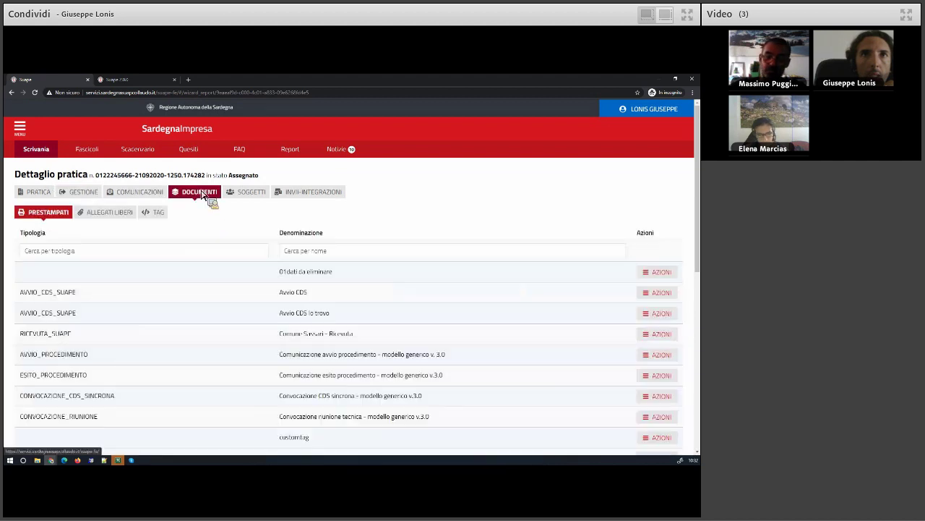
# Check ALLEGATI LIBERI and COMUNICAZIONI, accept in GESTIONE, and expand Procedimento e assegnazione
pyautogui.click(116, 214)
pyautogui.click(130, 197)
pyautogui.click(81, 193)
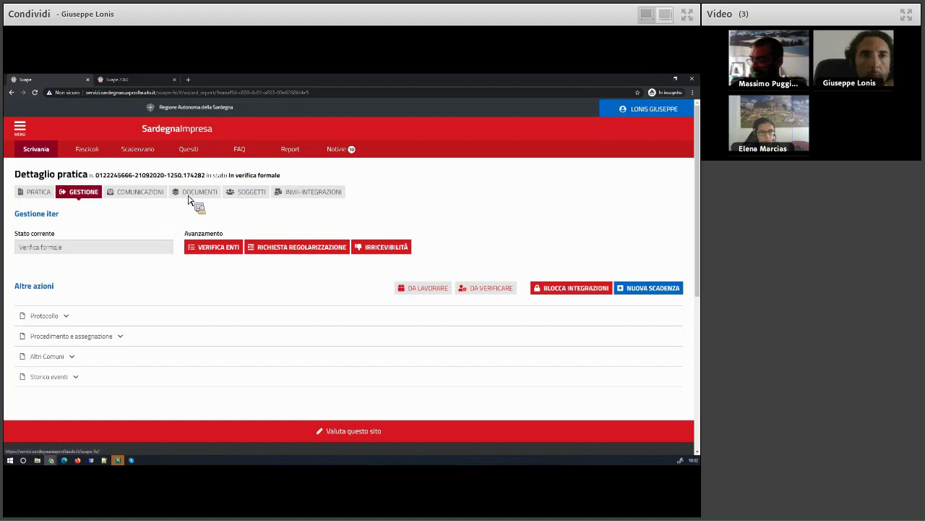
pyautogui.click(188, 195)
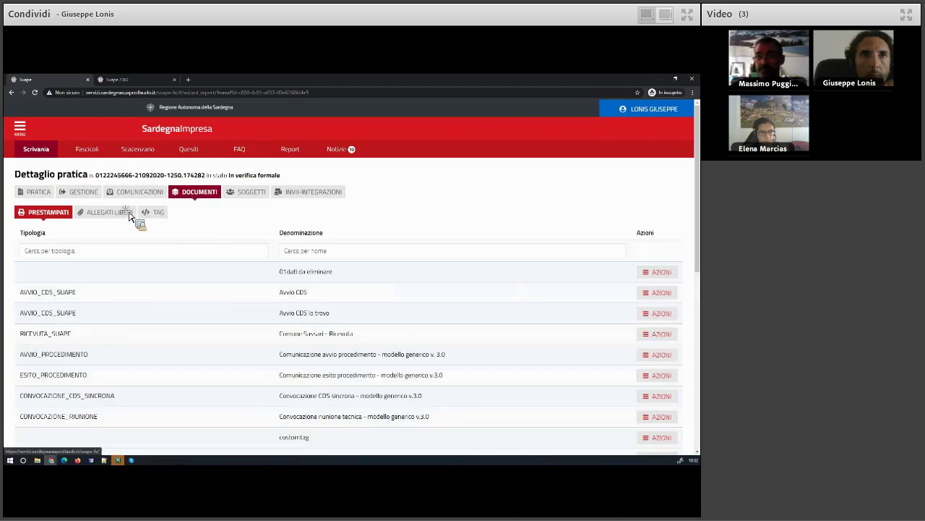
pyautogui.click(129, 217)
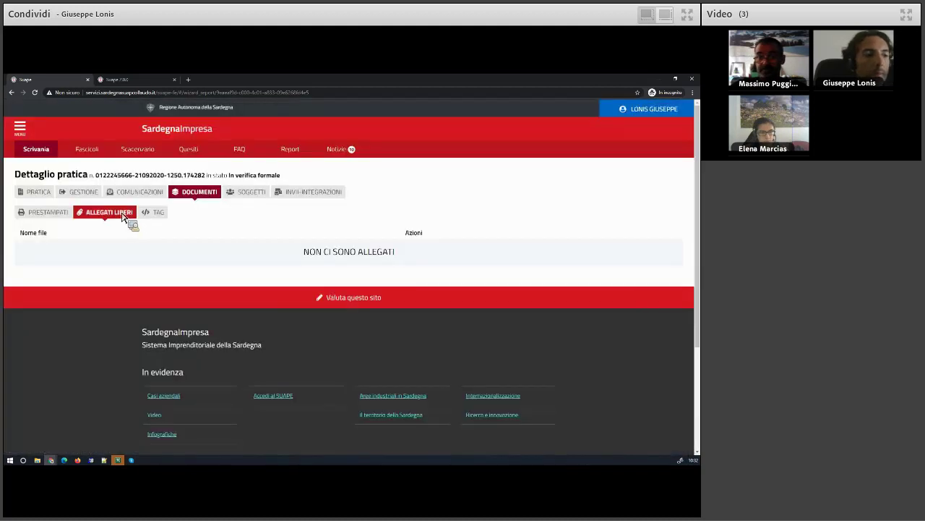
pyautogui.click(86, 193)
pyautogui.click(65, 344)
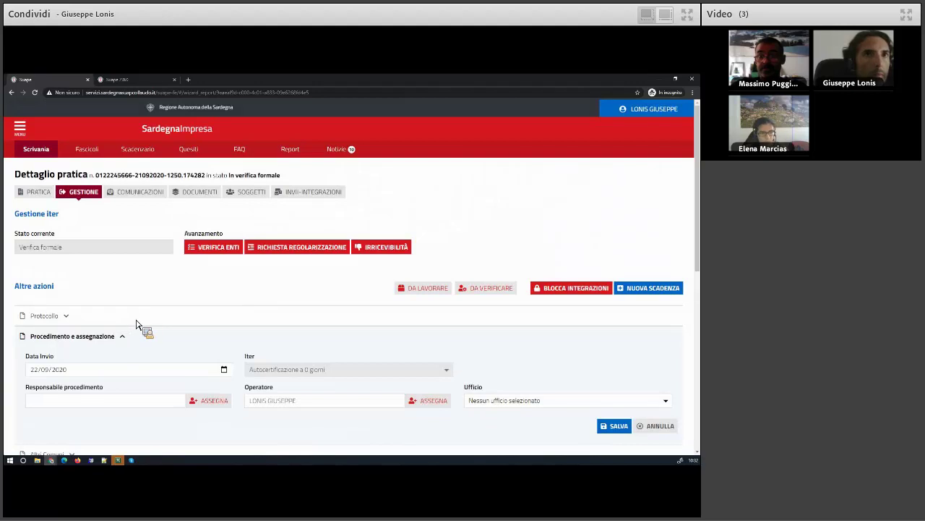
# Save and confirm the Procedimento e assegnazione details, then check DOCUMENTI > ALLEGATI LIBERI
pyautogui.click(616, 426)
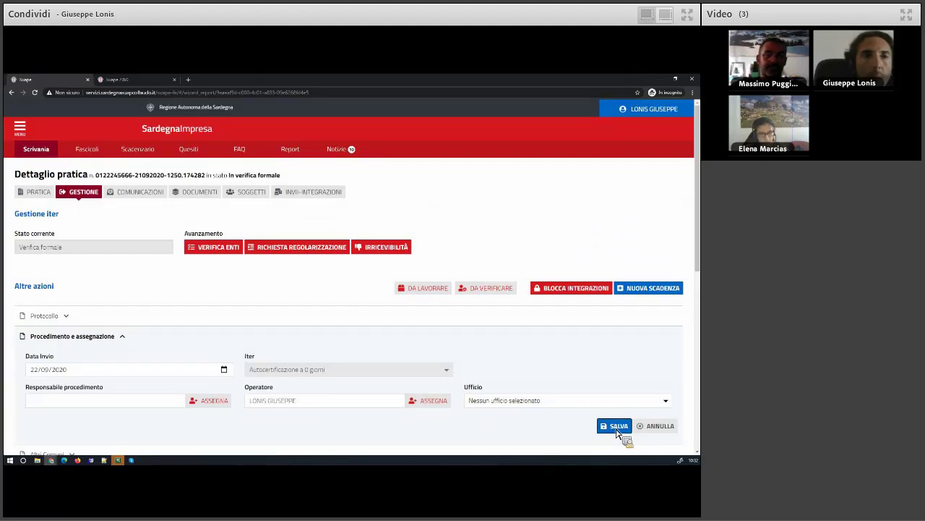
pyautogui.click(366, 300)
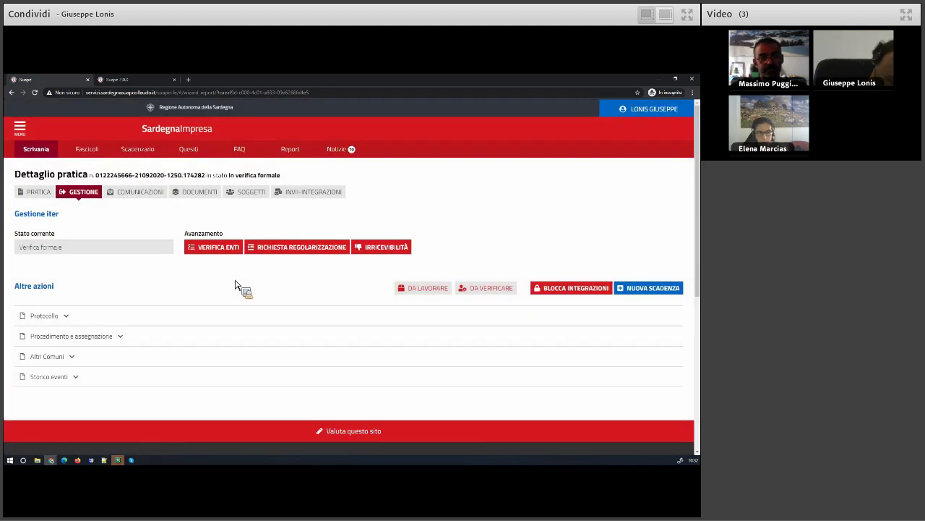
pyautogui.click(200, 192)
pyautogui.click(106, 214)
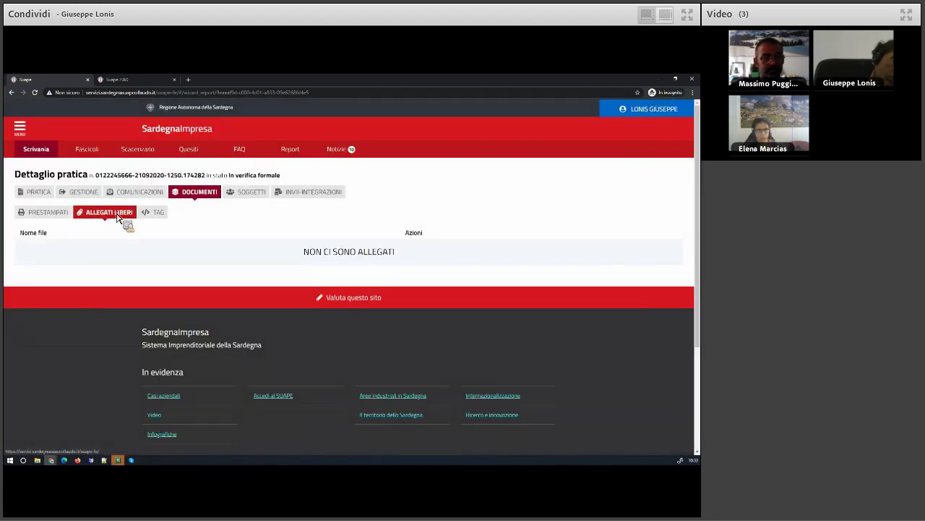
# Reload the free attachments, then return to the 464-practice list showing In verifica formale
pyautogui.click(119, 215)
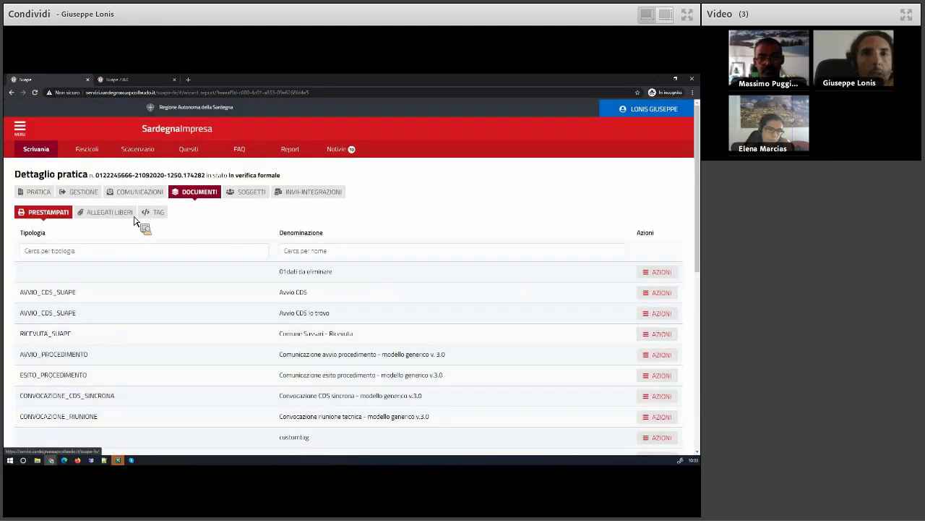
pyautogui.click(134, 217)
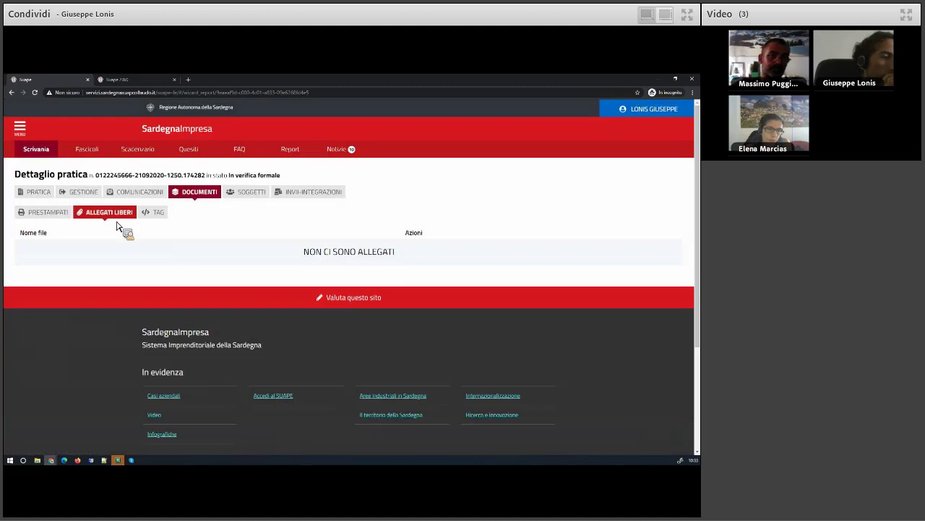
pyautogui.click(41, 154)
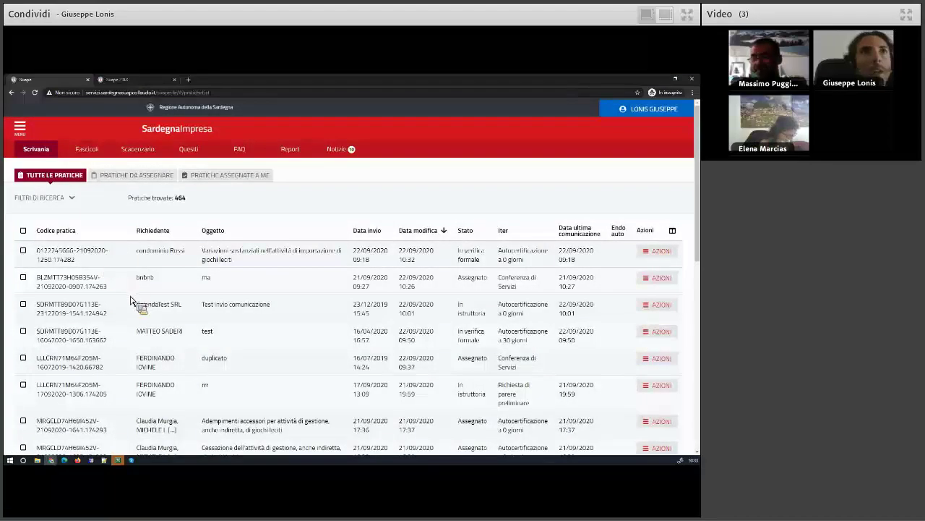
# From Pratiche assegnate a me, open the 'duplicato' practice's free attachments under DOCUMENTI
pyautogui.click(214, 178)
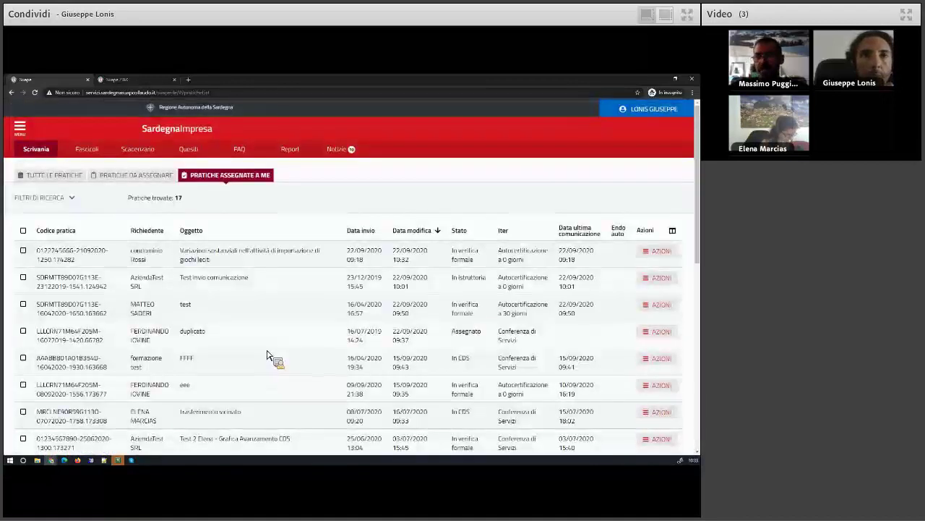
pyautogui.click(659, 332)
pyautogui.click(642, 378)
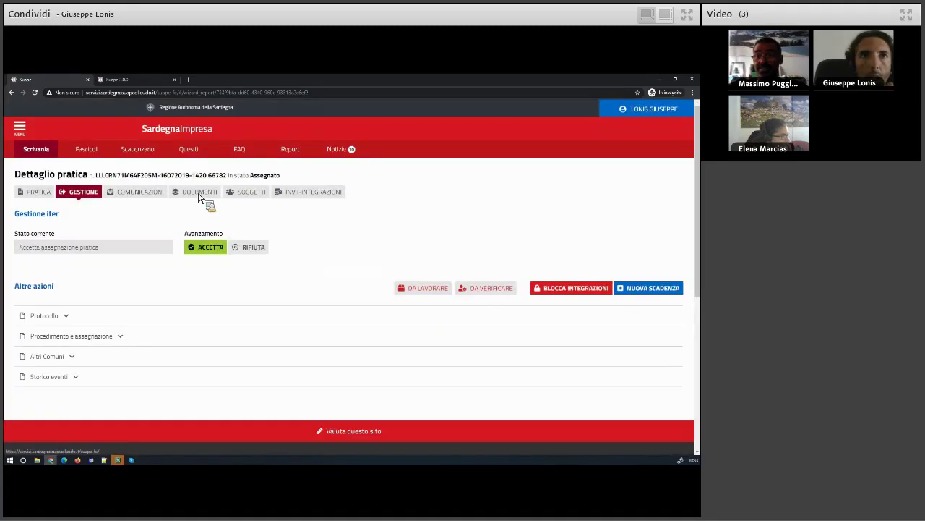
pyautogui.click(194, 193)
pyautogui.click(133, 213)
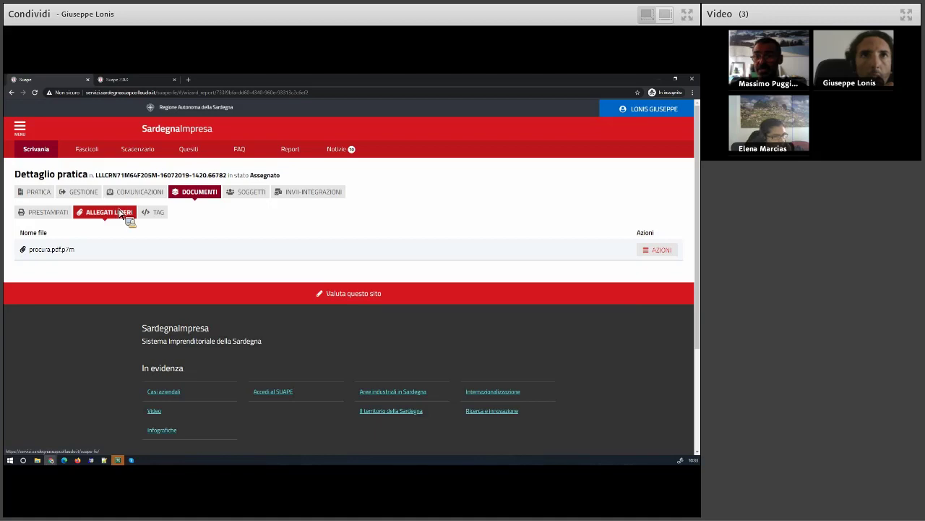
# Inspect the actions available for the procura.pdf.p7m attachment, then close them
pyautogui.click(668, 251)
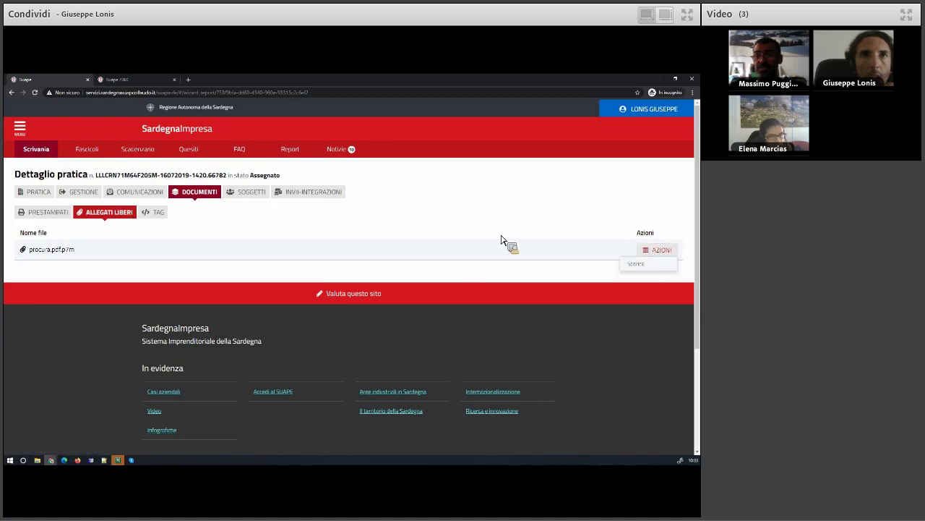
pyautogui.click(84, 194)
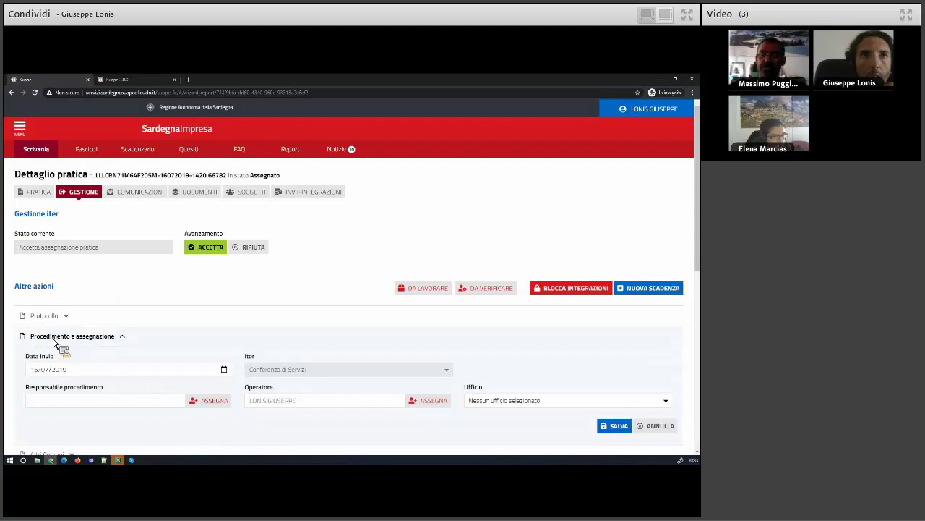
pyautogui.click(195, 192)
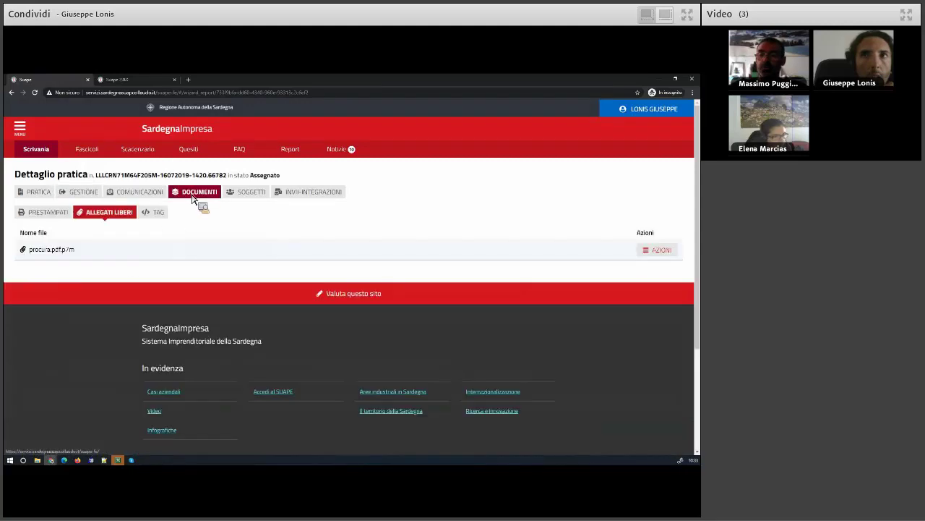
pyautogui.click(660, 250)
pyautogui.click(203, 237)
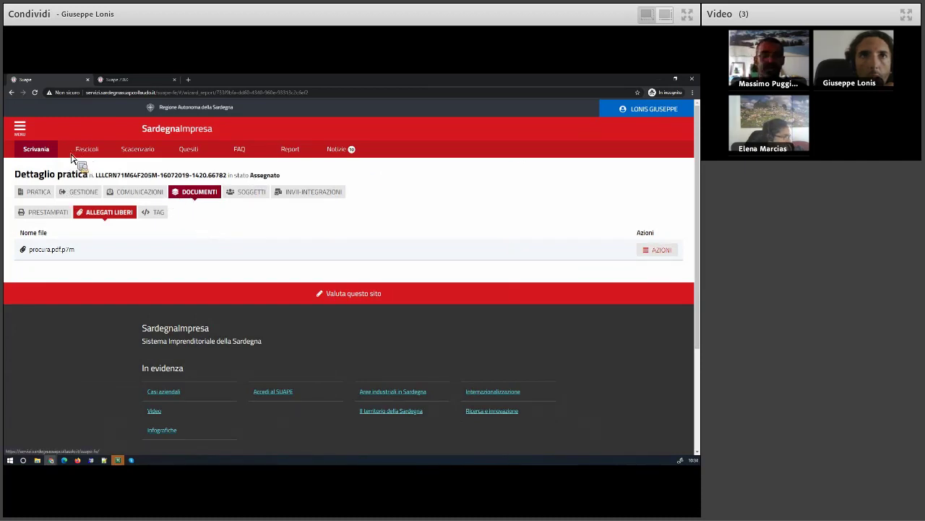
# Open another practice from the Pratiche assegnate a me list
pyautogui.click(45, 154)
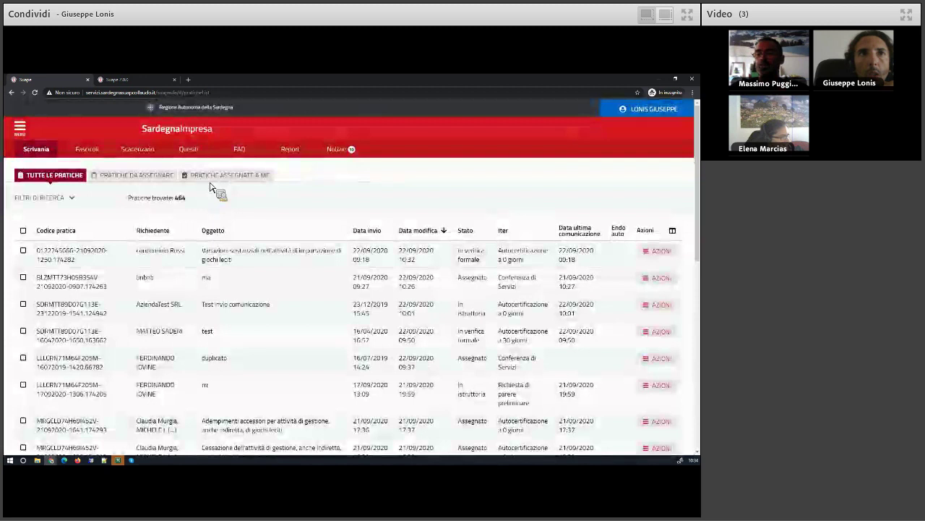
pyautogui.click(210, 180)
pyautogui.click(659, 412)
pyautogui.scroll(-1, 654, 448)
pyautogui.click(646, 394)
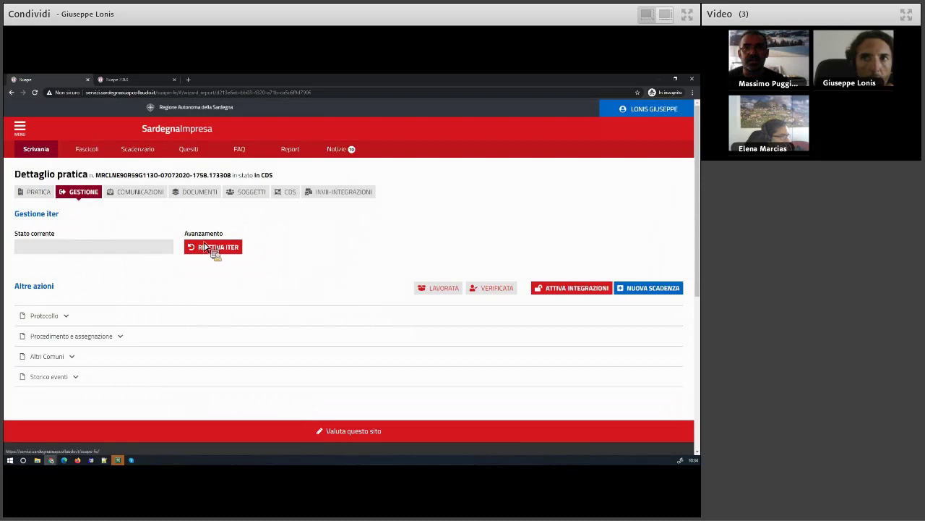
# Reactivate the practice's workflow with RIATTIVA ITER and review its procedure, documents, attachments and communications
pyautogui.click(205, 247)
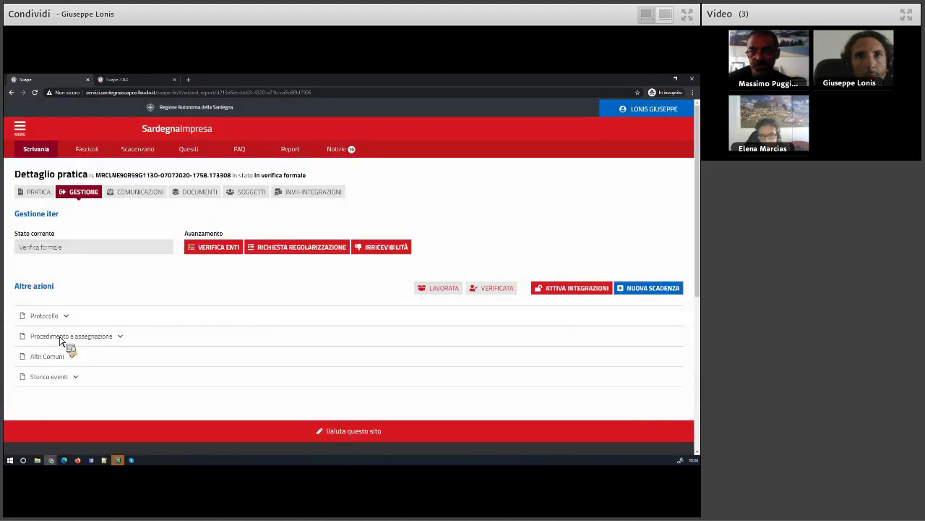
pyautogui.click(61, 337)
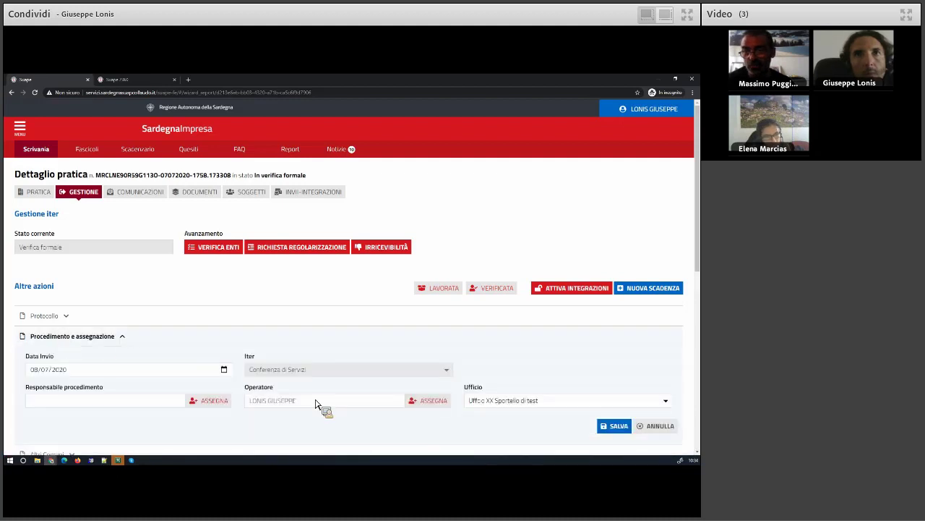
pyautogui.click(195, 193)
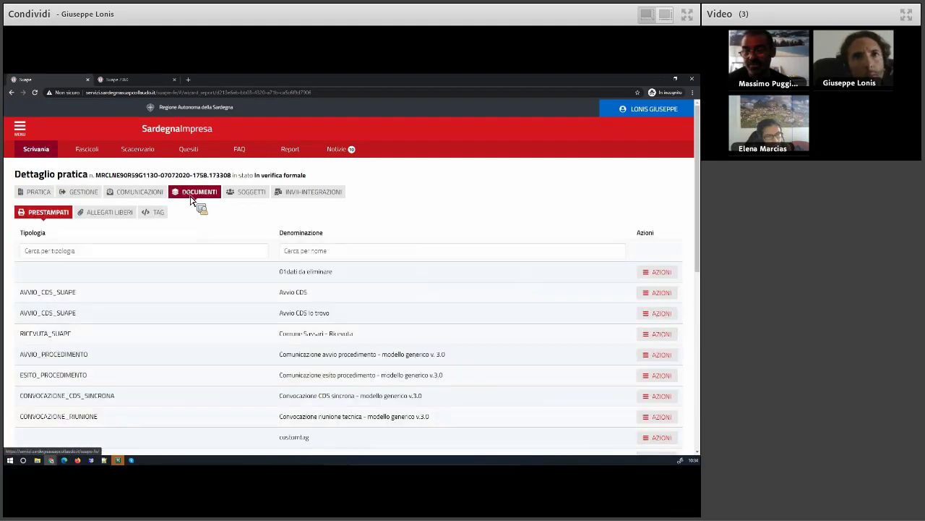
pyautogui.click(109, 213)
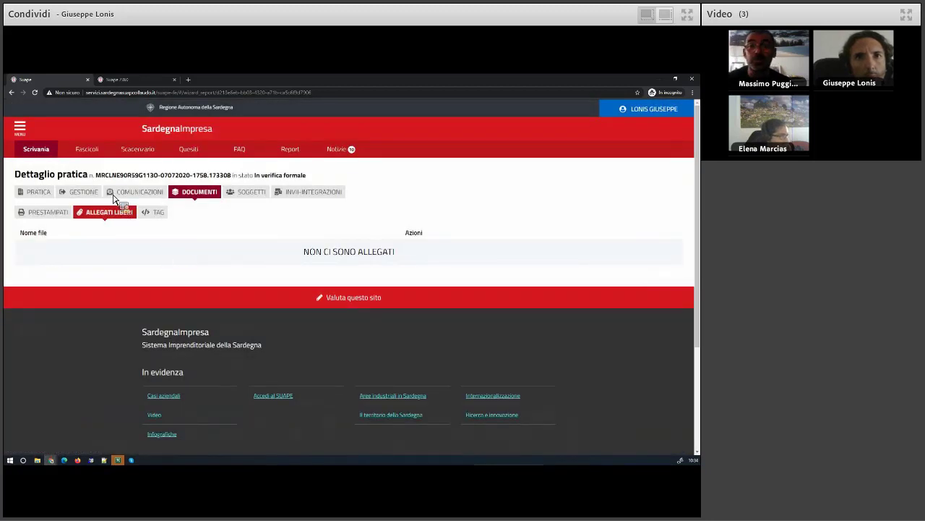
pyautogui.click(130, 193)
pyautogui.click(83, 192)
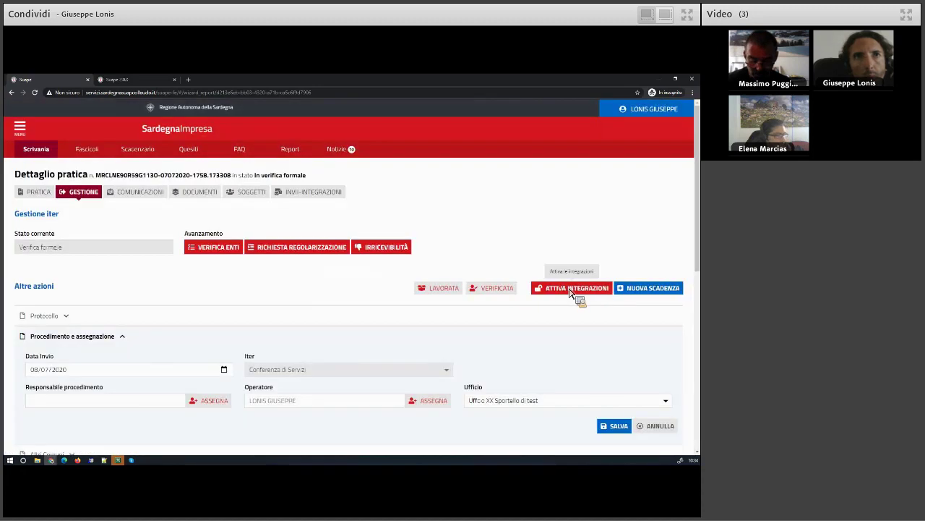
# Activate integrations so the practice returns to In verifica formale, browse its tabs, and leave for Scrivania
pyautogui.click(571, 289)
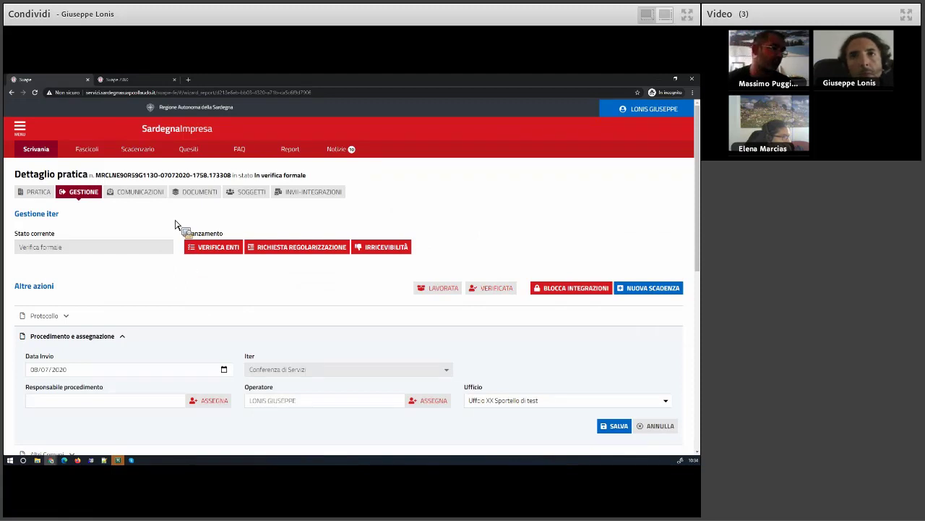
pyautogui.click(553, 291)
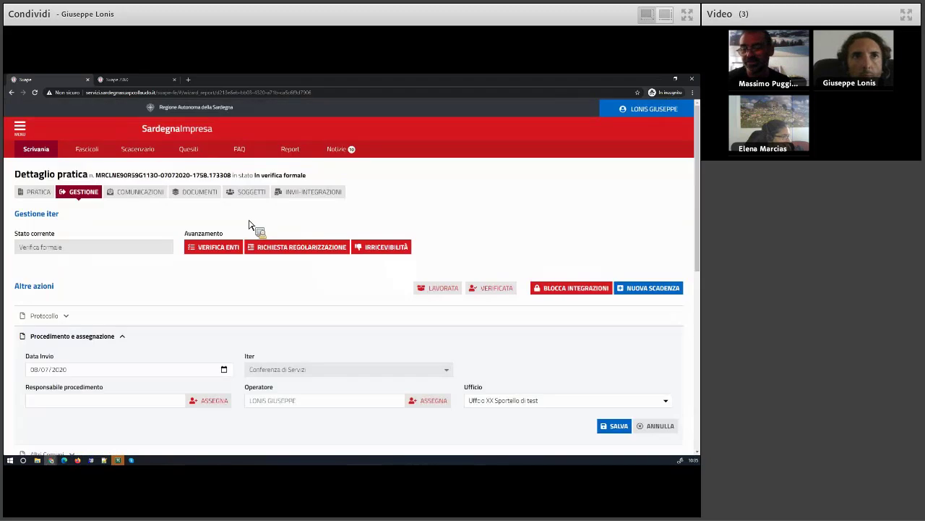
pyautogui.click(128, 193)
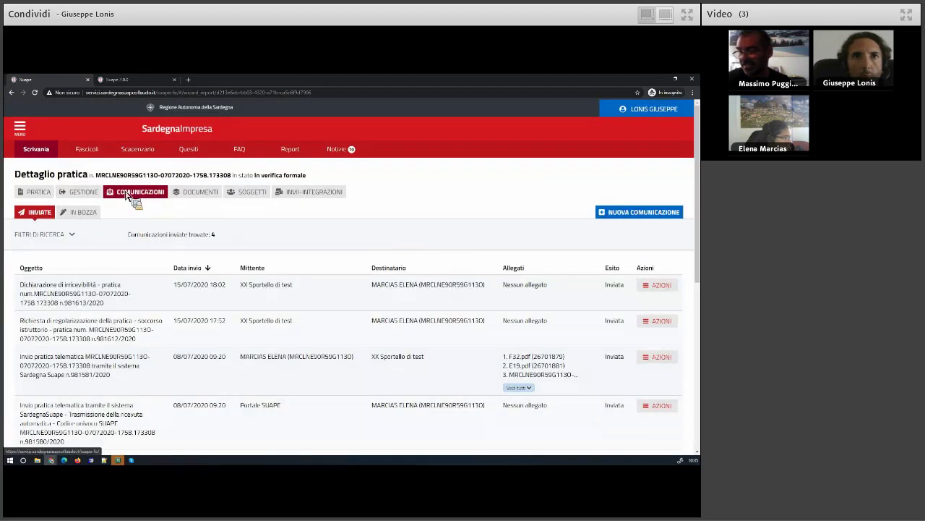
pyautogui.click(190, 194)
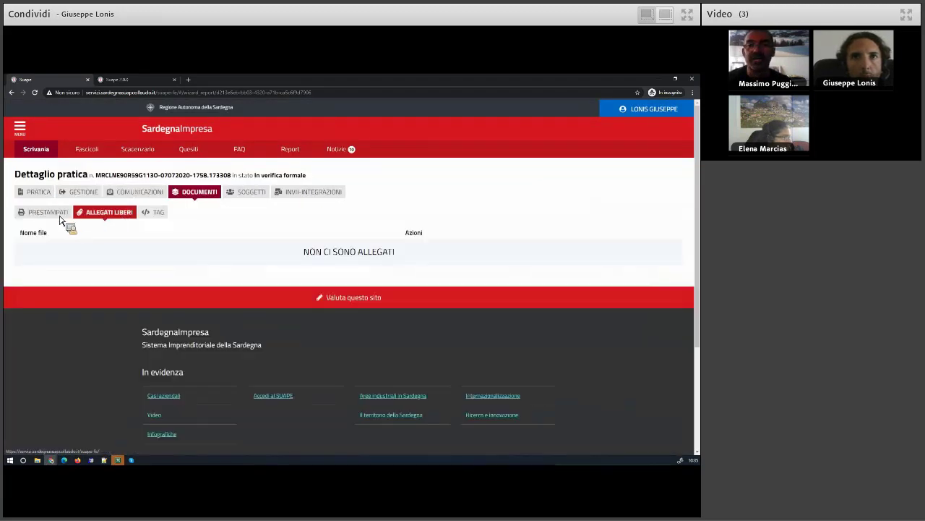
pyautogui.click(62, 219)
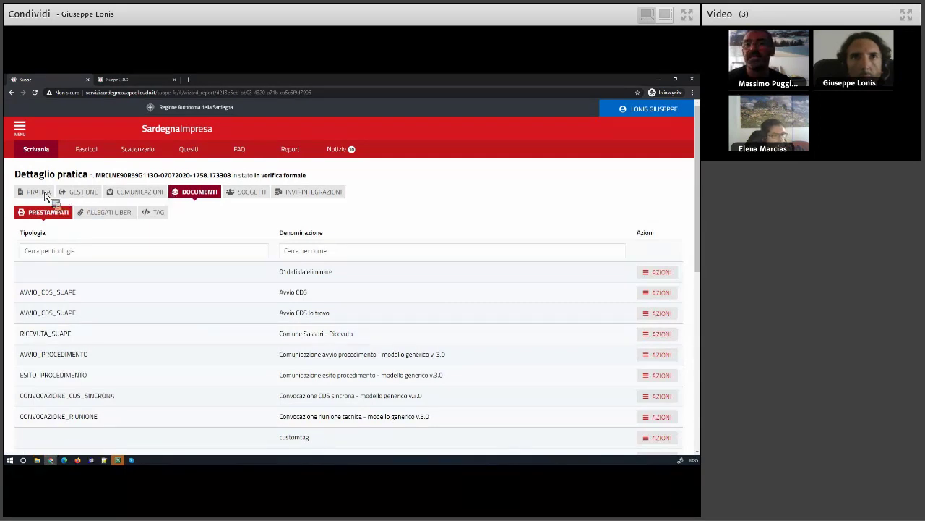
pyautogui.click(42, 193)
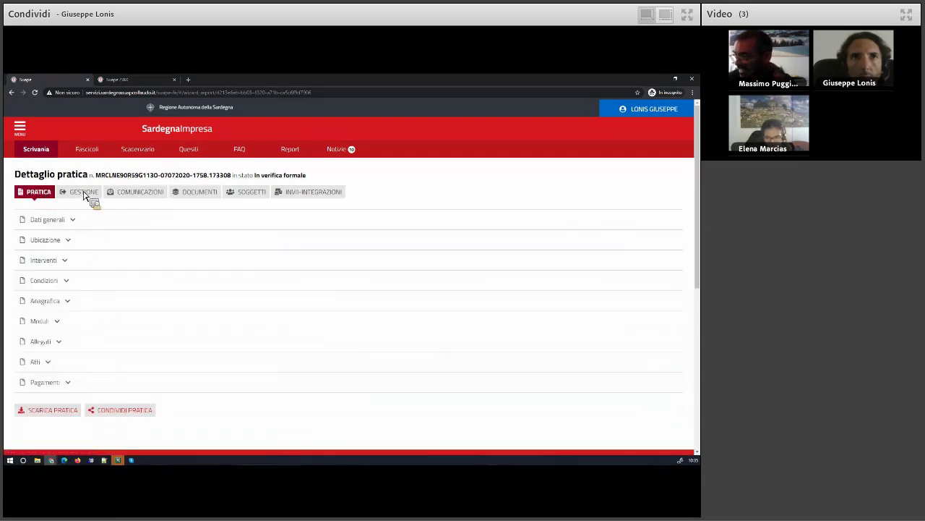
pyautogui.click(43, 150)
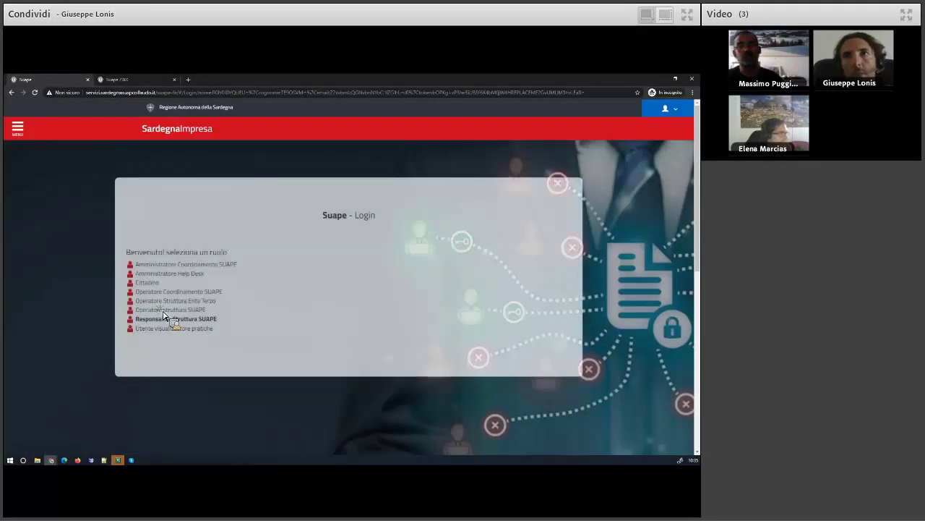
# Log in as Operatore struttura SUAPE and open 'Prova 22' from Pratiche da assegnare
pyautogui.click(166, 310)
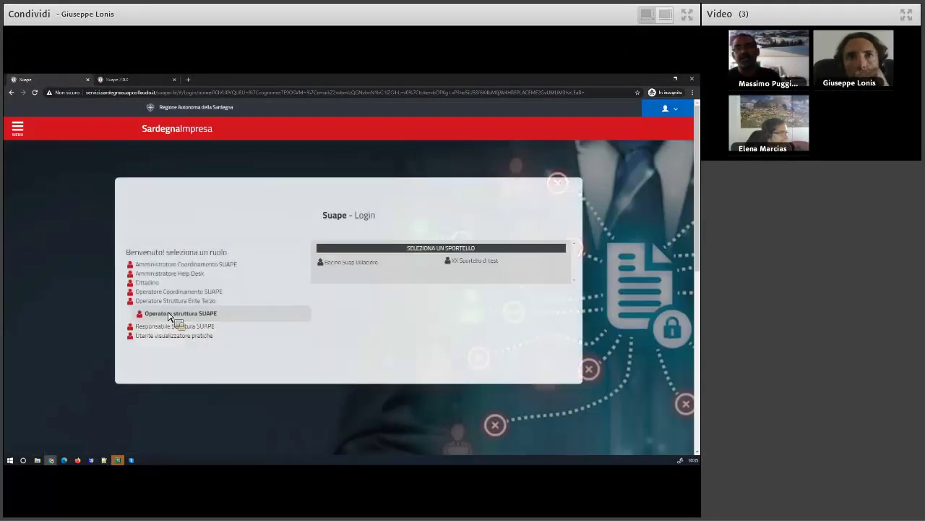
pyautogui.click(315, 262)
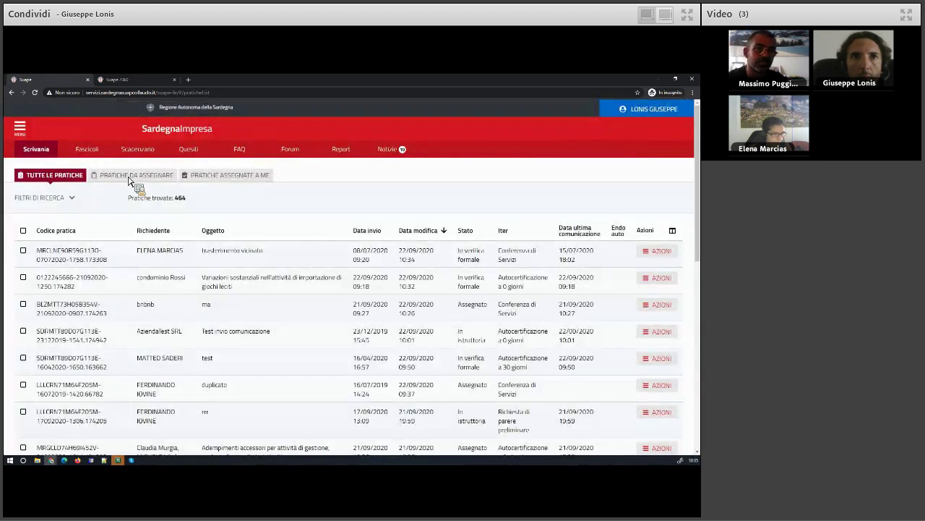
pyautogui.click(130, 176)
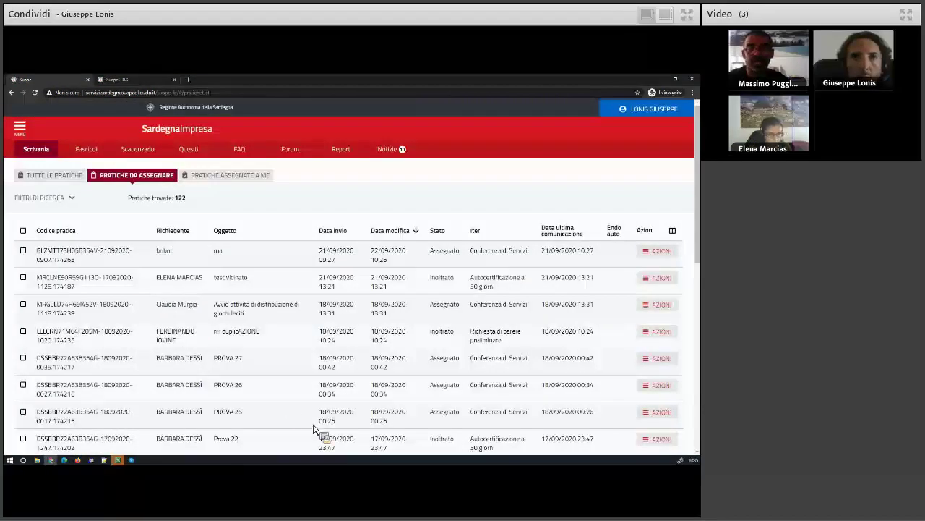
pyautogui.scroll(-1, 318, 426)
pyautogui.click(657, 366)
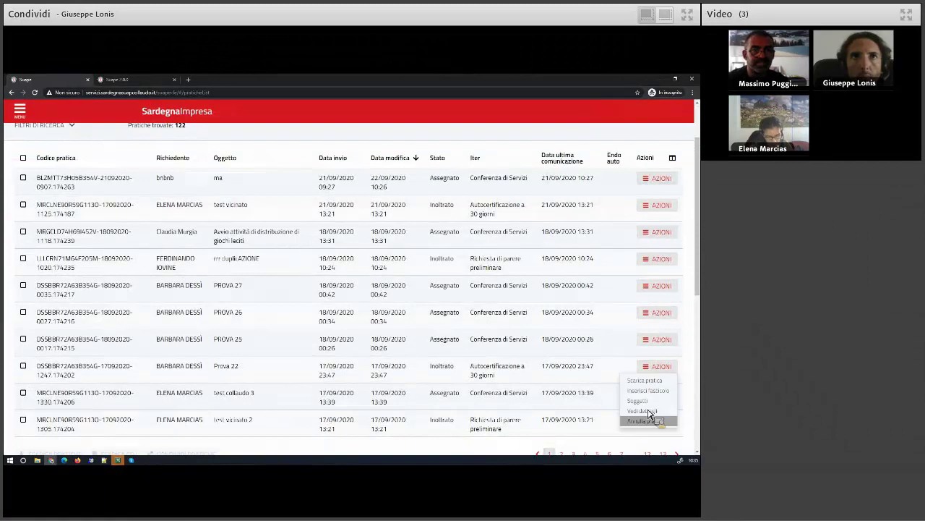
pyautogui.click(642, 410)
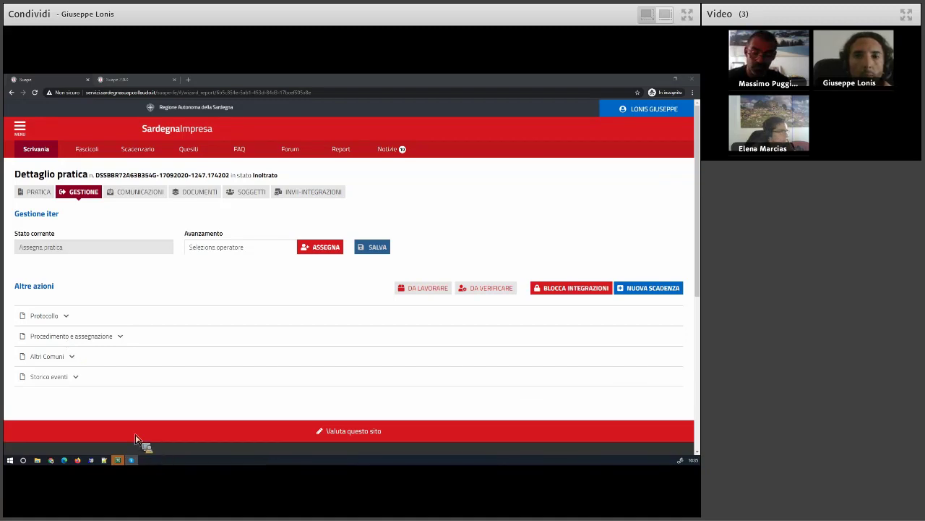
# Assign 'Prova 22' to yourself, save and confirm, then accept the assignment
pyautogui.click(319, 247)
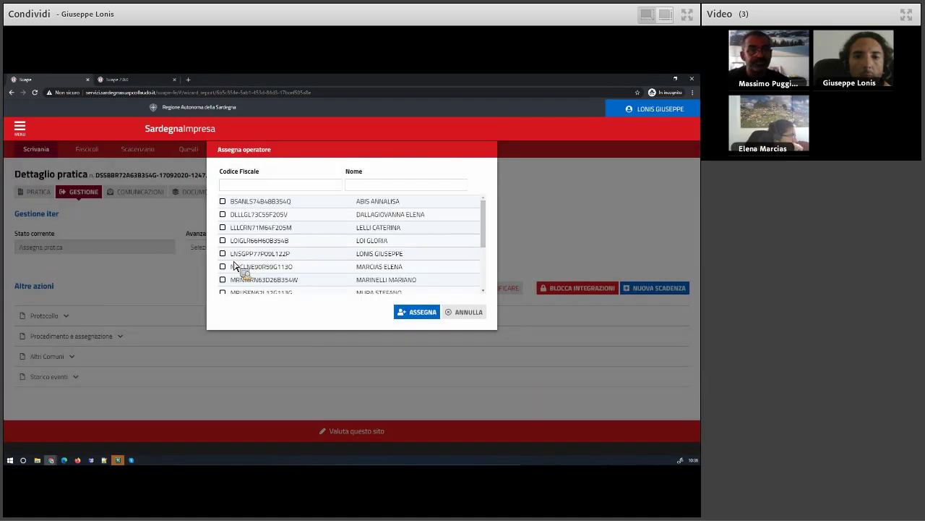
pyautogui.click(223, 253)
pyautogui.click(420, 312)
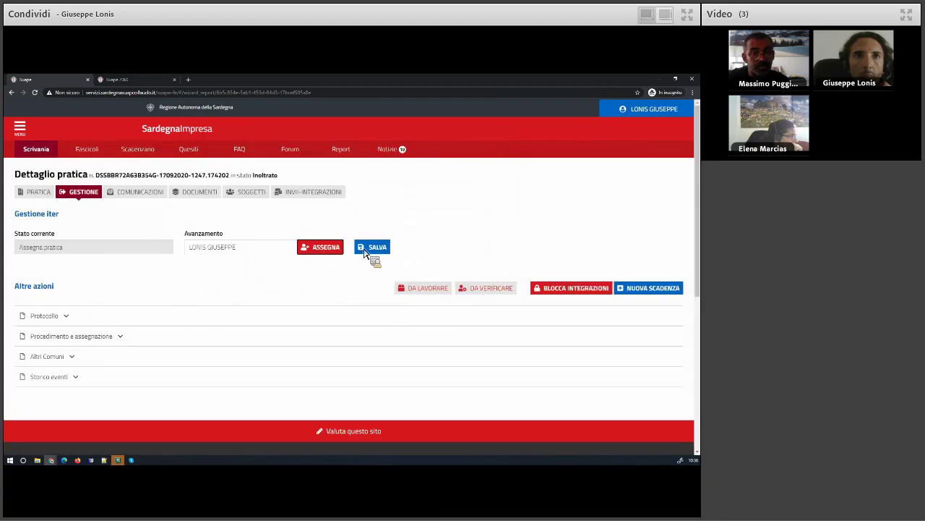
pyautogui.click(364, 251)
pyautogui.click(375, 312)
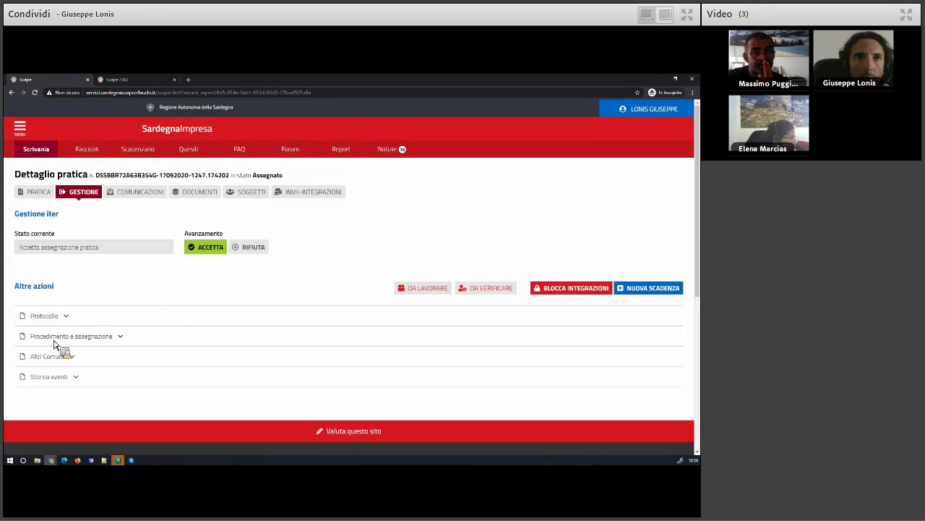
pyautogui.click(55, 337)
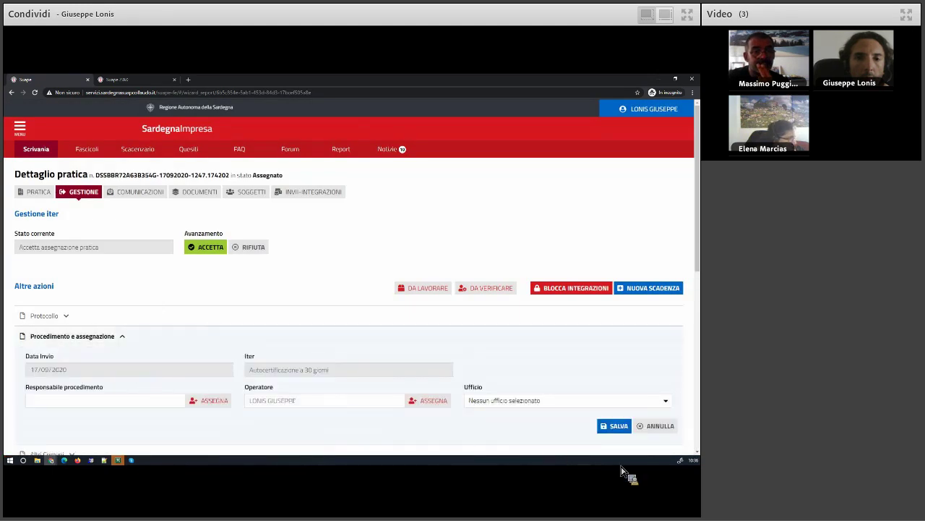
pyautogui.click(216, 250)
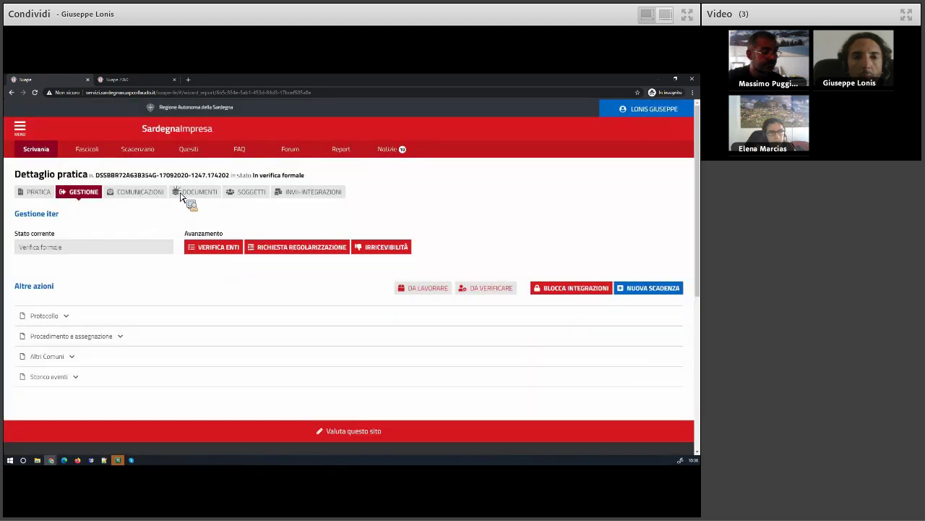
# Attach procura.pdf and Allegato_OAMP_Webform.pdf as free attachments under Allegati liberi
pyautogui.click(174, 194)
pyautogui.click(110, 215)
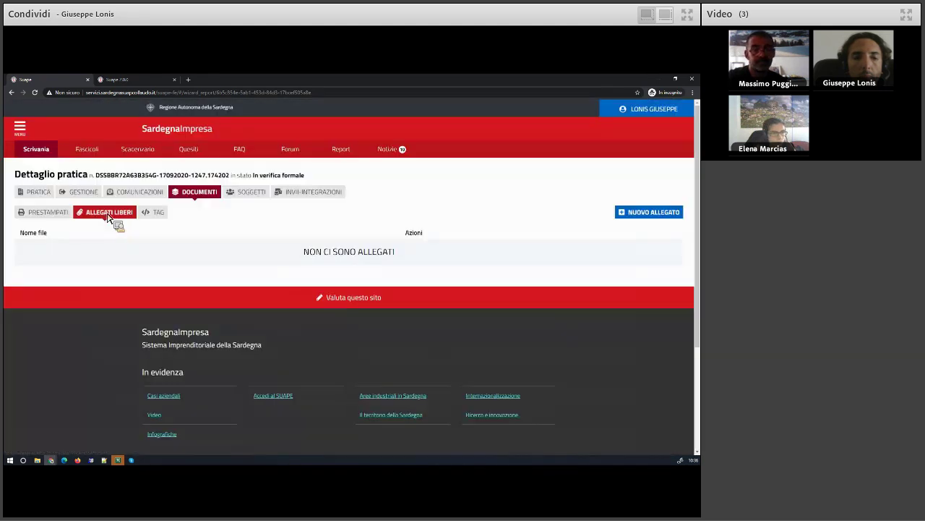
pyautogui.click(654, 212)
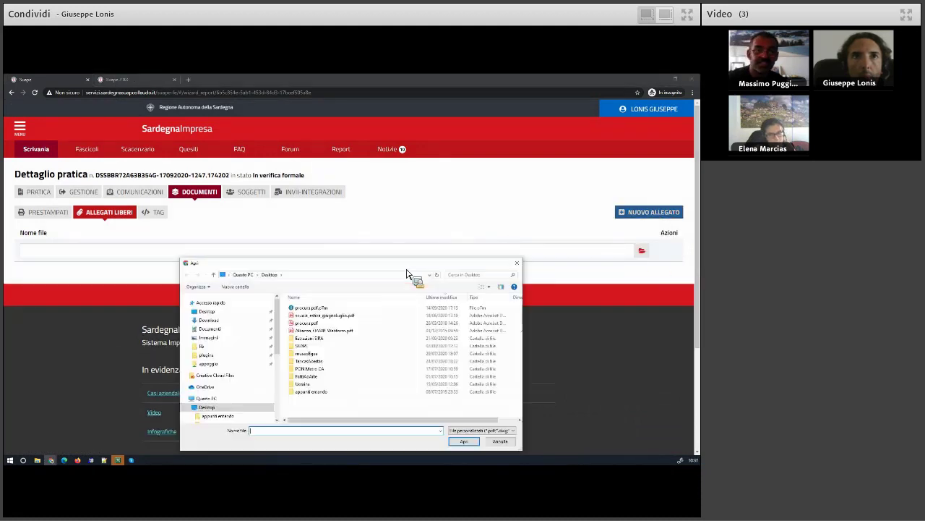
pyautogui.click(311, 331)
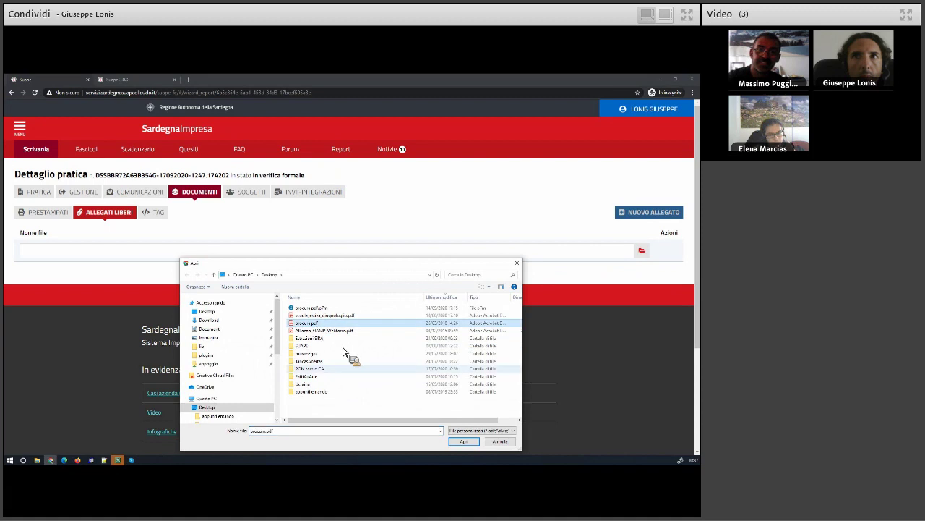
pyautogui.click(465, 441)
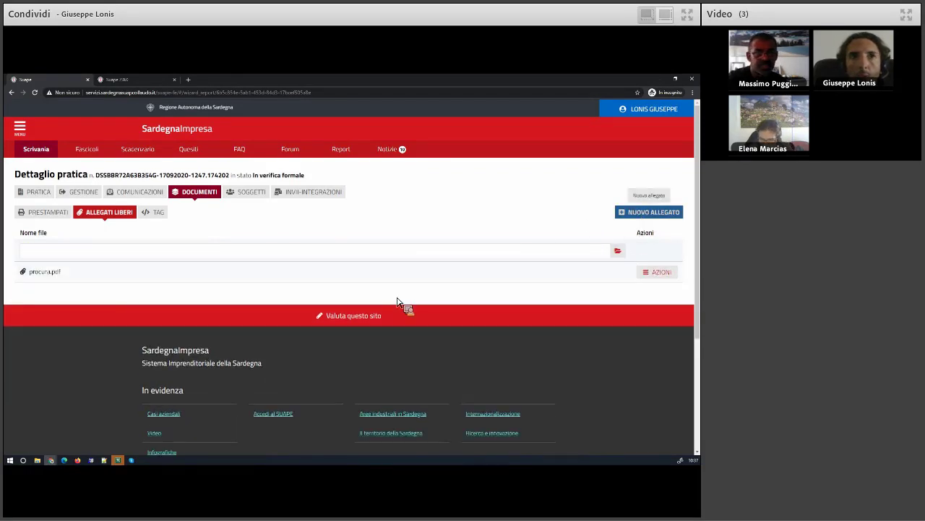
pyautogui.click(322, 330)
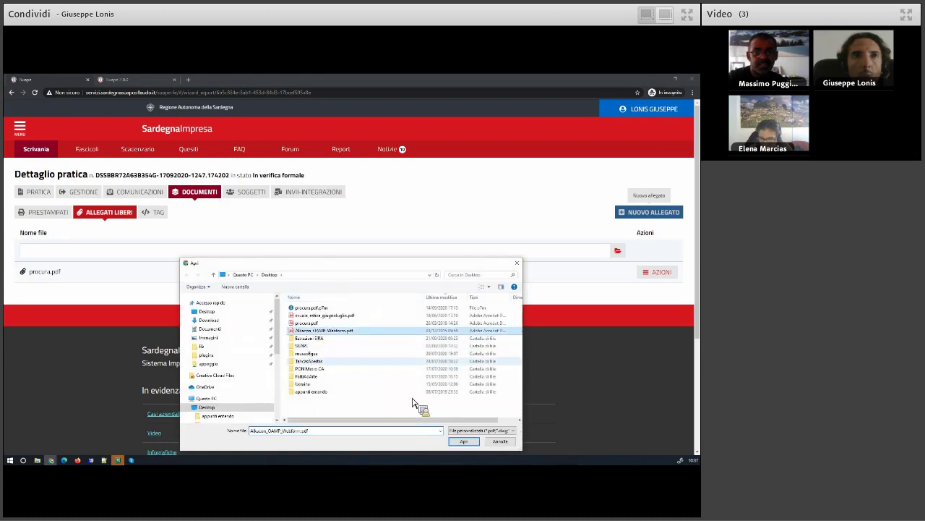
pyautogui.click(465, 442)
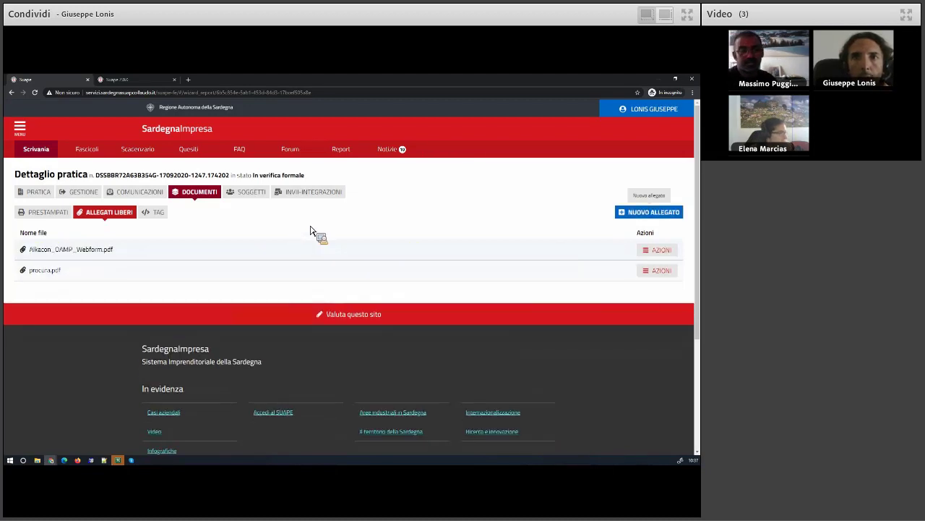
# Check the webform attachment's actions and the Dati generali section, then return to Scrivania
pyautogui.click(667, 251)
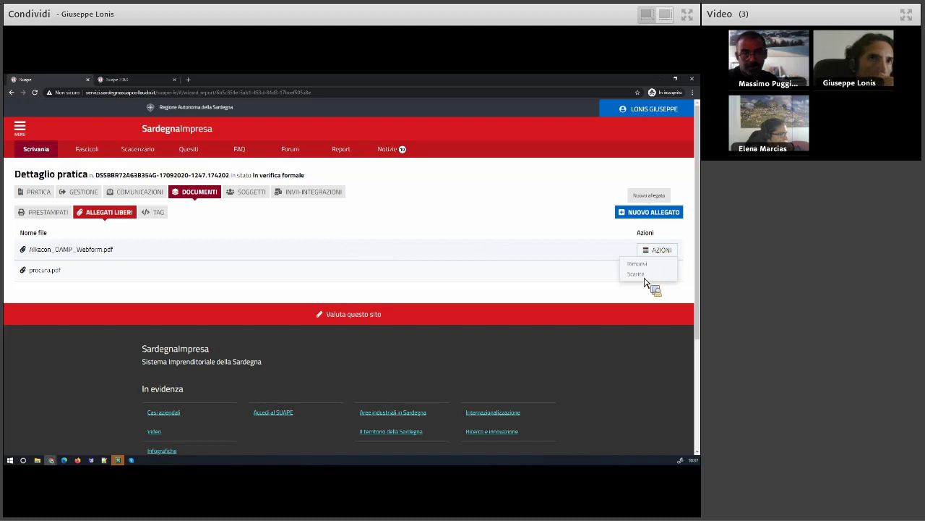
pyautogui.click(243, 239)
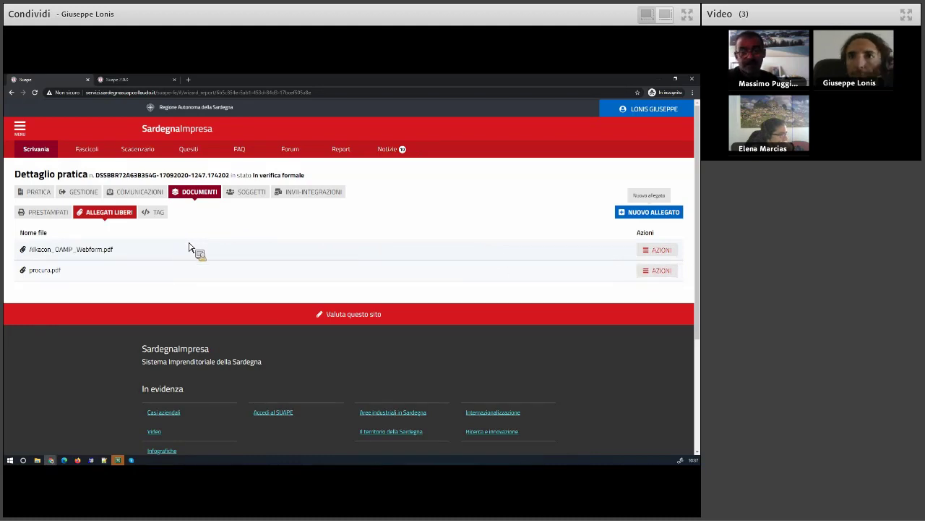
pyautogui.click(38, 193)
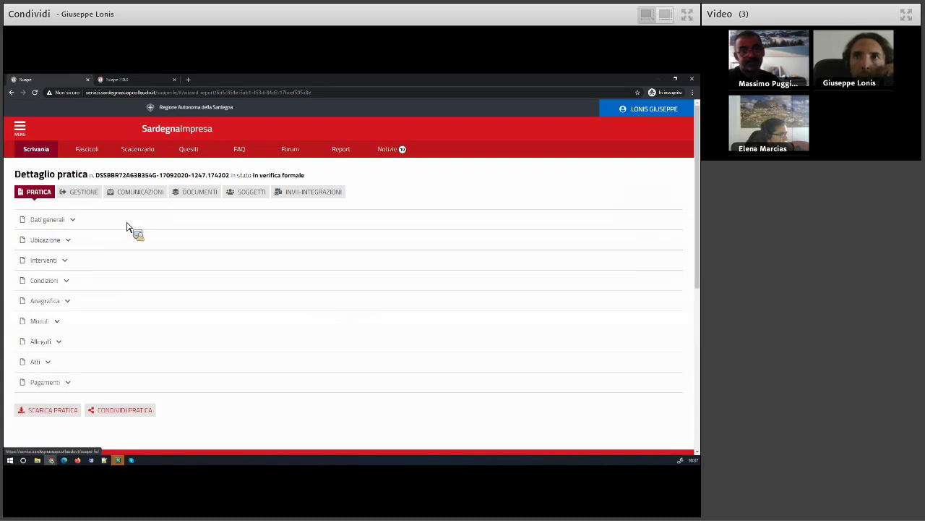
pyautogui.click(54, 221)
pyautogui.click(56, 221)
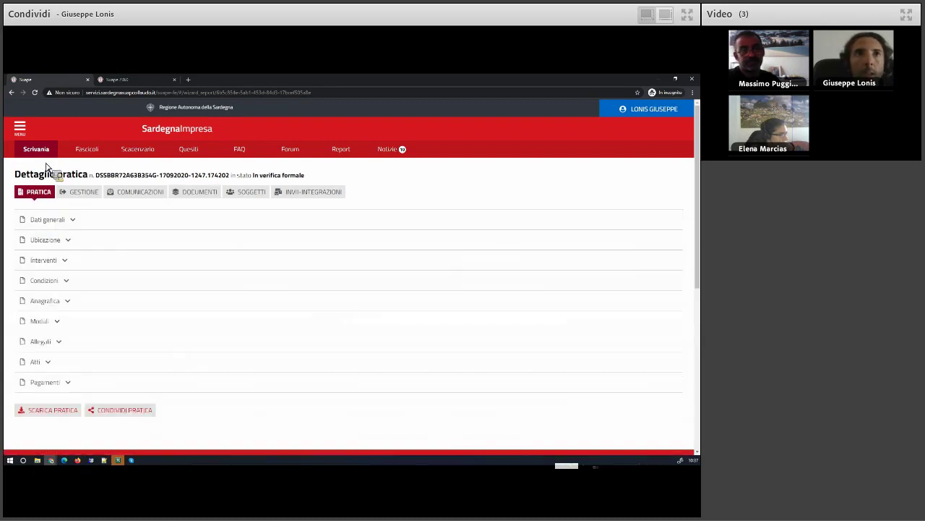
pyautogui.click(41, 153)
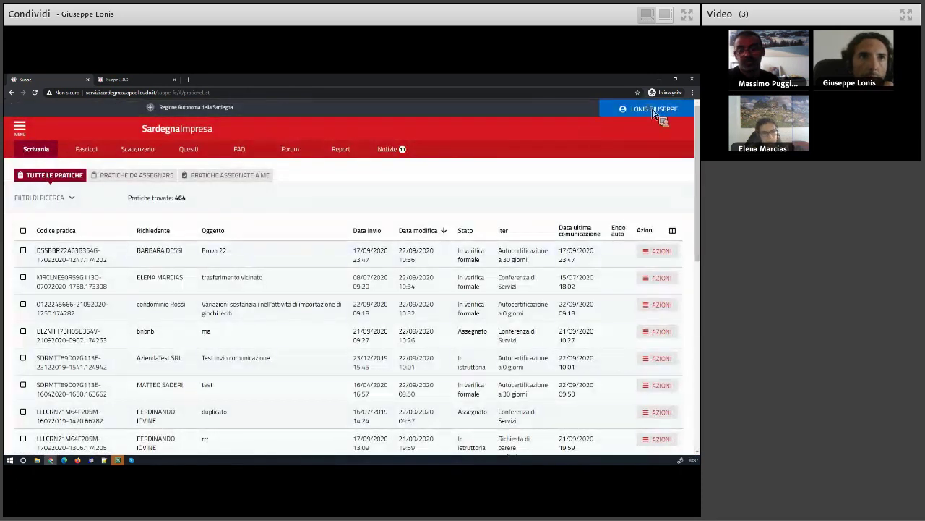
# Log in again as Operatore Struttura Ente Terzo for xx Ente terzo di test
pyautogui.click(652, 111)
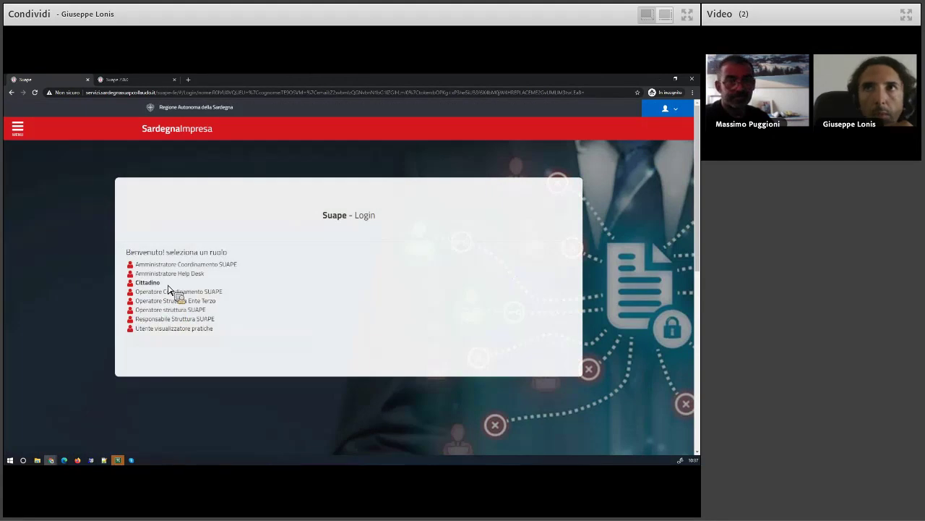
pyautogui.click(171, 300)
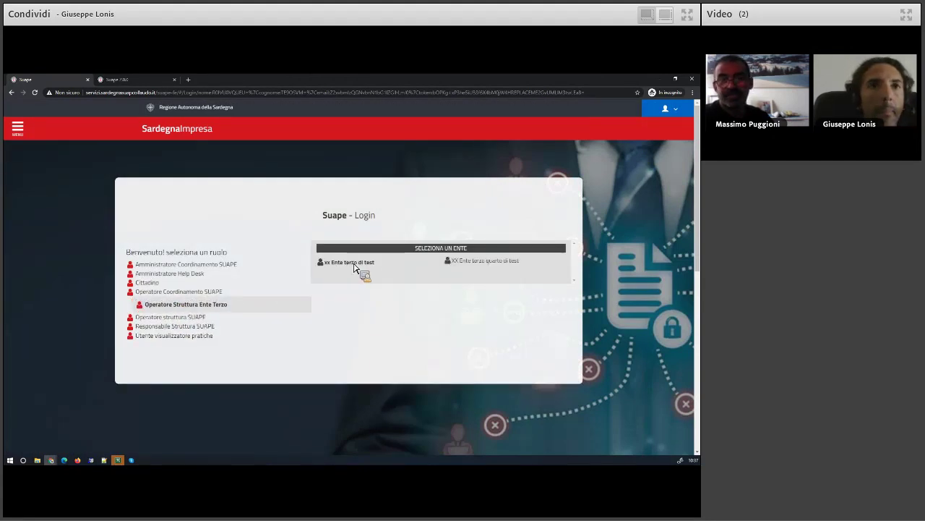
pyautogui.click(354, 266)
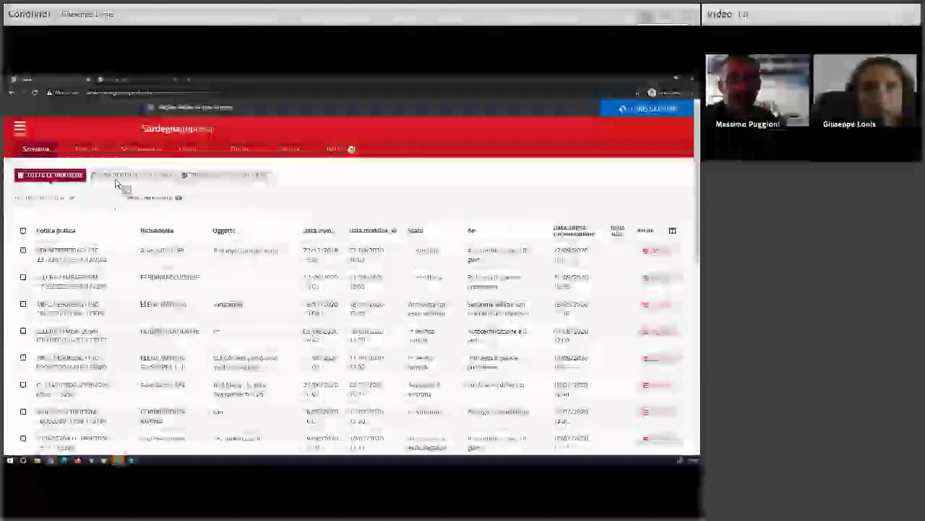
# Show Pratiche da assegnare and open the sixth practice's details
pyautogui.click(129, 177)
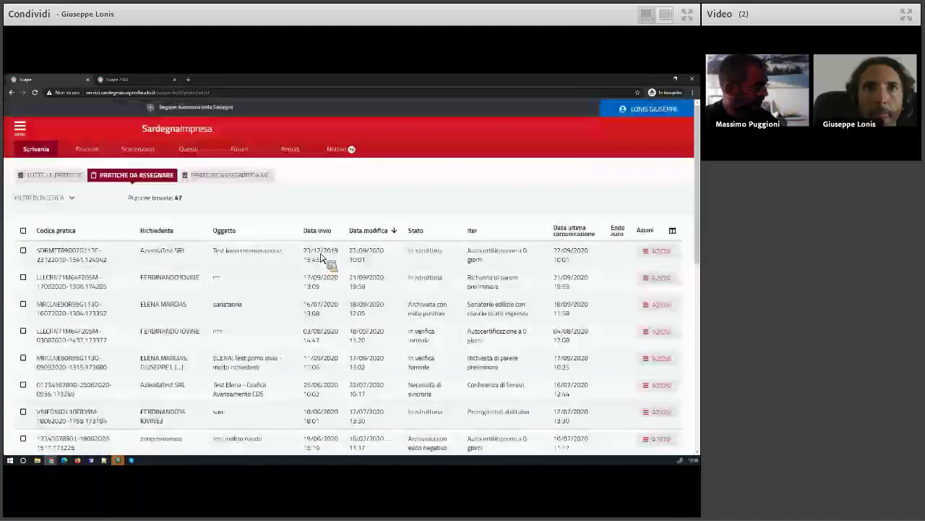
pyautogui.click(663, 254)
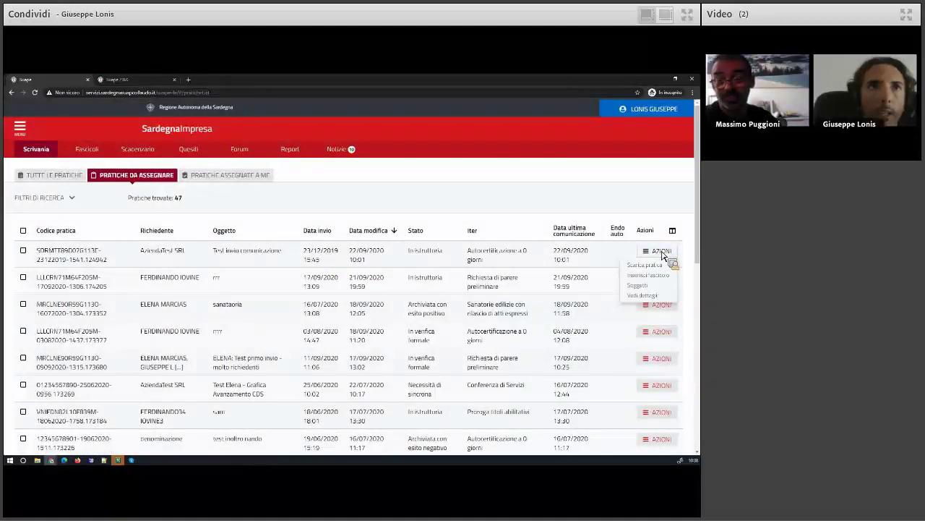
pyautogui.click(663, 386)
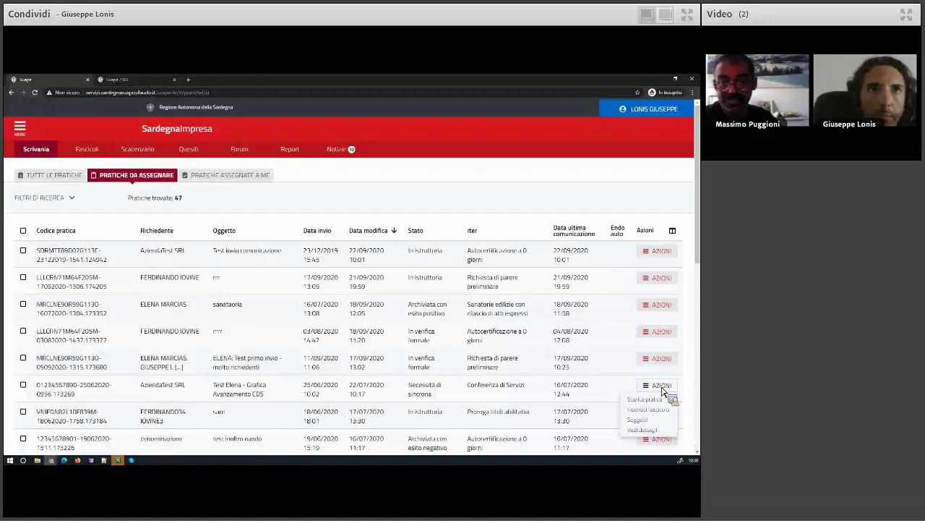
pyautogui.click(649, 428)
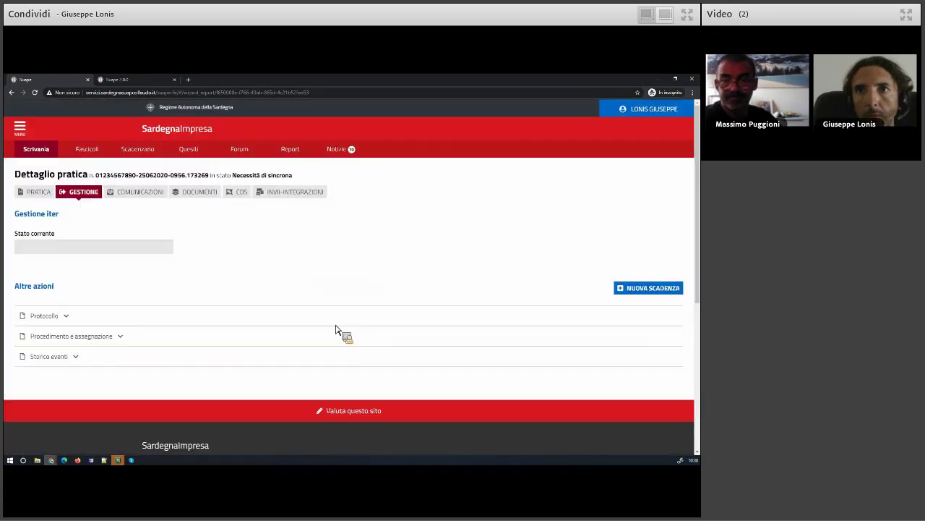
# Review the practice's assignment, COMUNICAZIONI, GESTIONE and DOCUMENTI, then return to the desk list
pyautogui.click(73, 338)
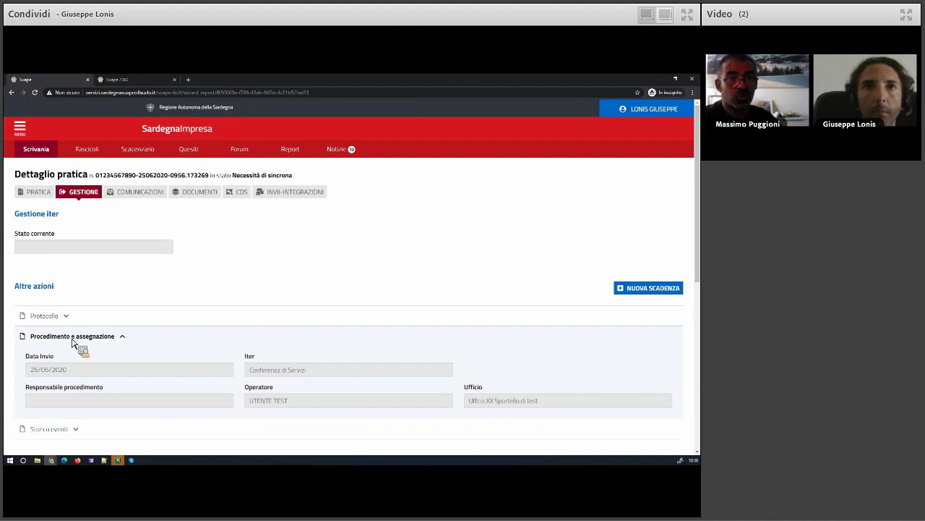
pyautogui.click(163, 192)
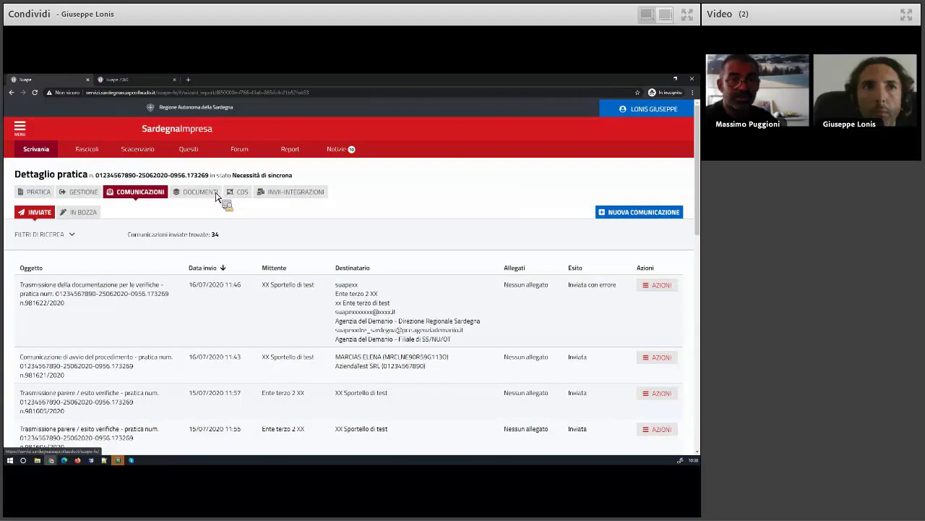
pyautogui.click(81, 193)
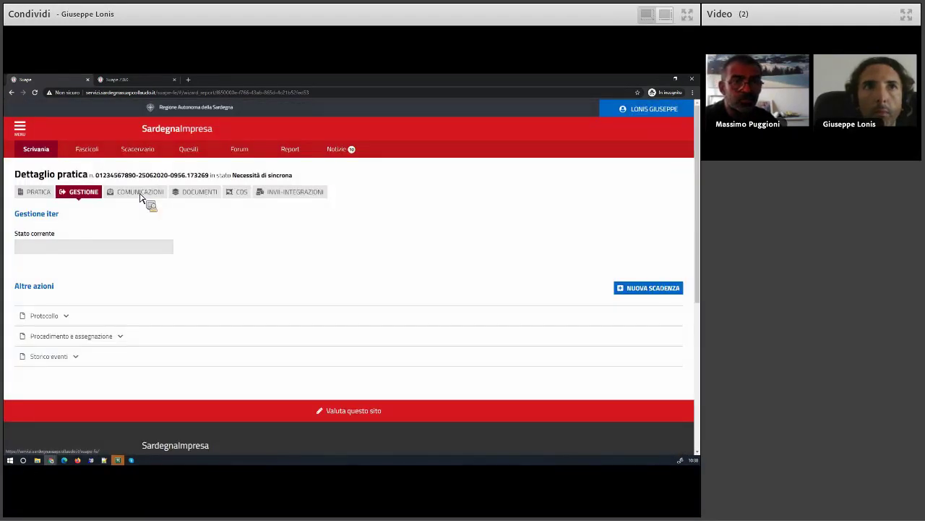
pyautogui.click(209, 195)
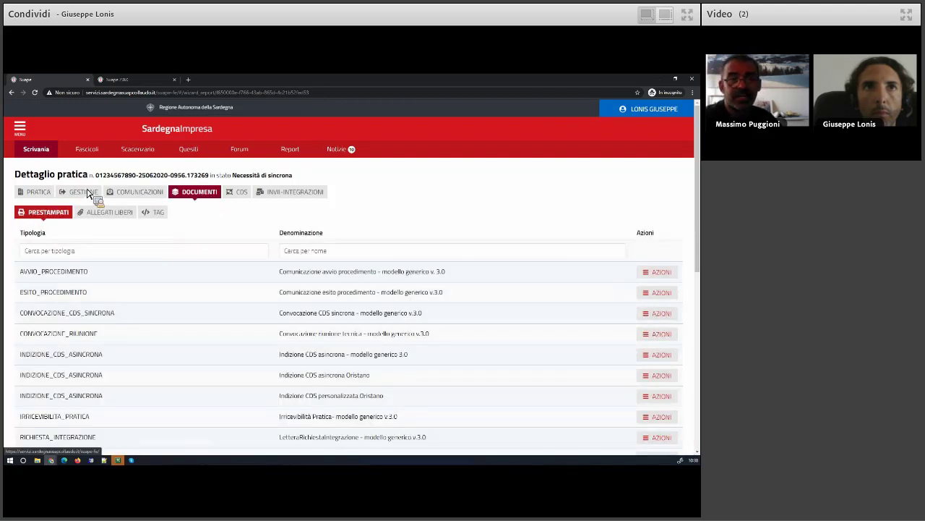
pyautogui.click(36, 150)
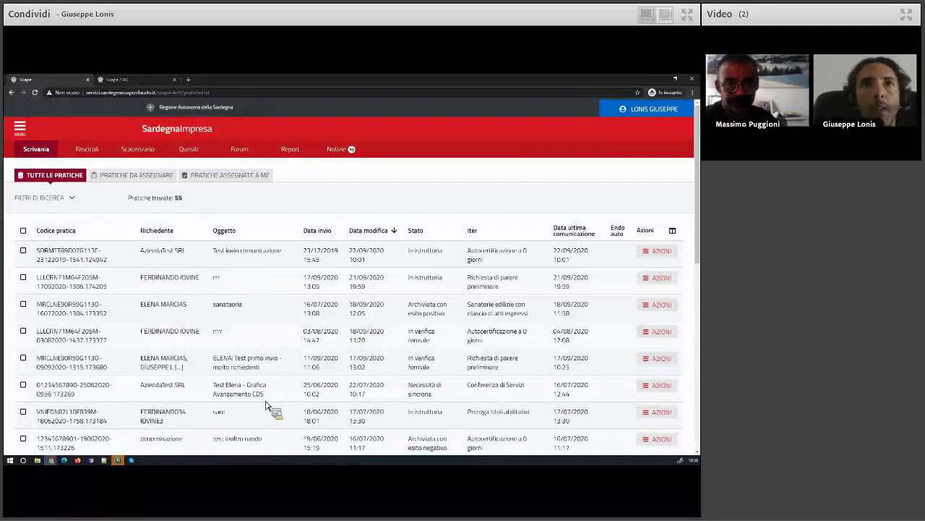
pyautogui.moveTo(269, 400); pyautogui.dragTo(215, 391)
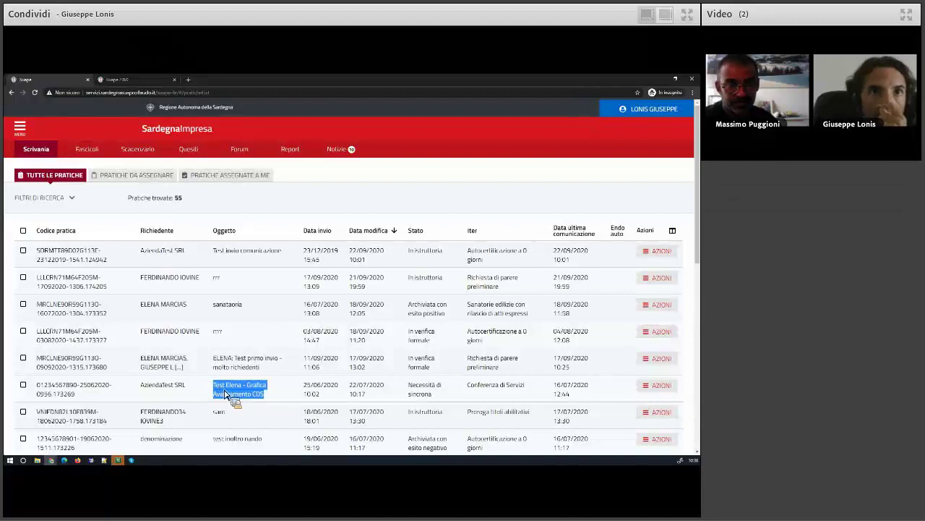
# Select the sixth practice's Oggetto text and copy its Codice pratica
pyautogui.moveTo(226, 394); pyautogui.dragTo(496, 389)
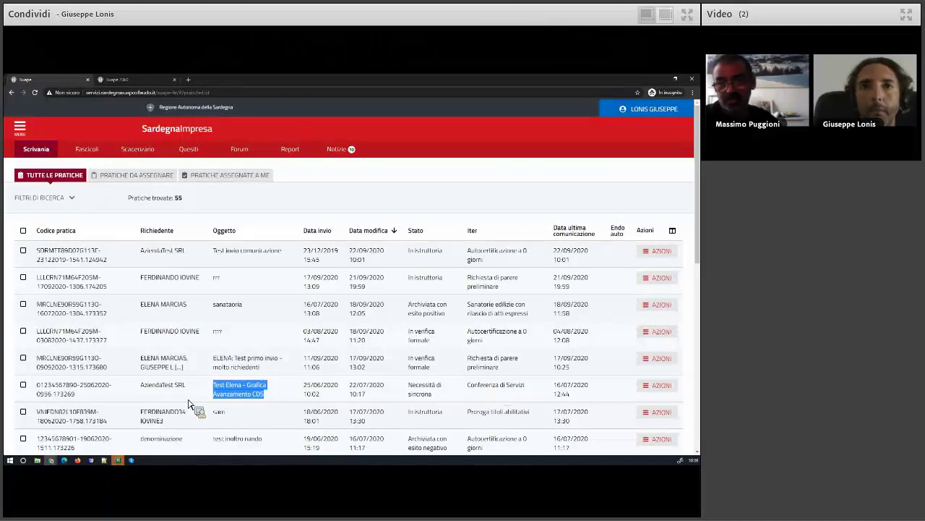
pyautogui.tripleClick(40, 391)
pyautogui.hotkey('ctrl', 'c')
pyautogui.moveTo(40, 391); pyautogui.dragTo(97, 196)
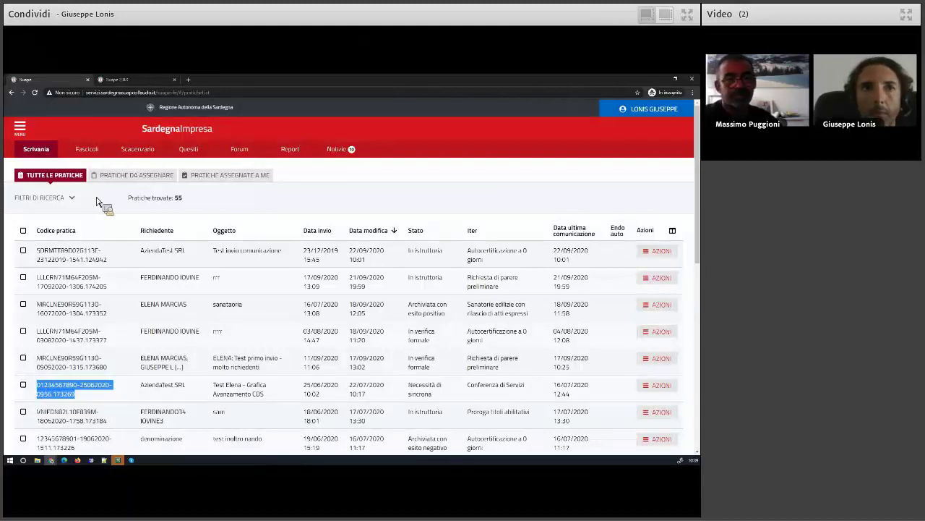
pyautogui.moveTo(106, 201); pyautogui.dragTo(445, 357)
# Dismiss the INFORMATIVA notice, filter by the copied Codice pratica, and open that practice's details
pyautogui.click(425, 358)
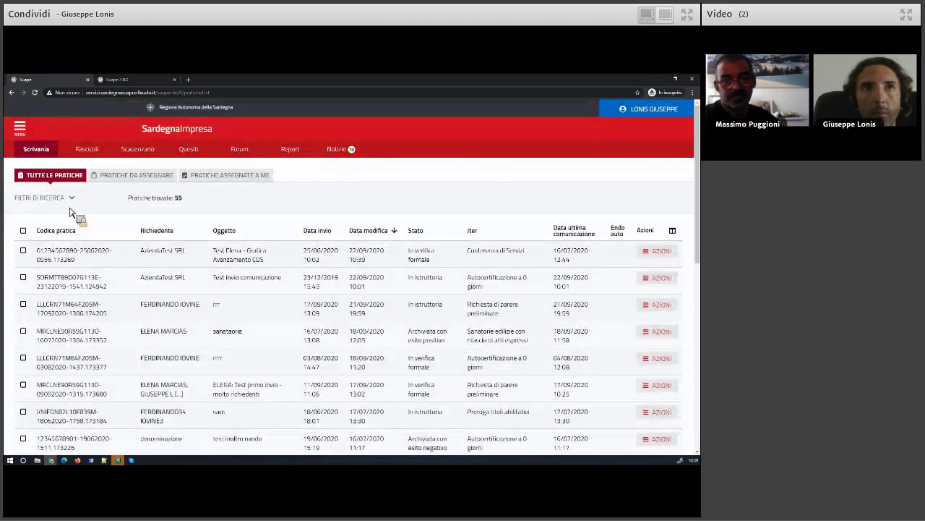
pyautogui.click(63, 198)
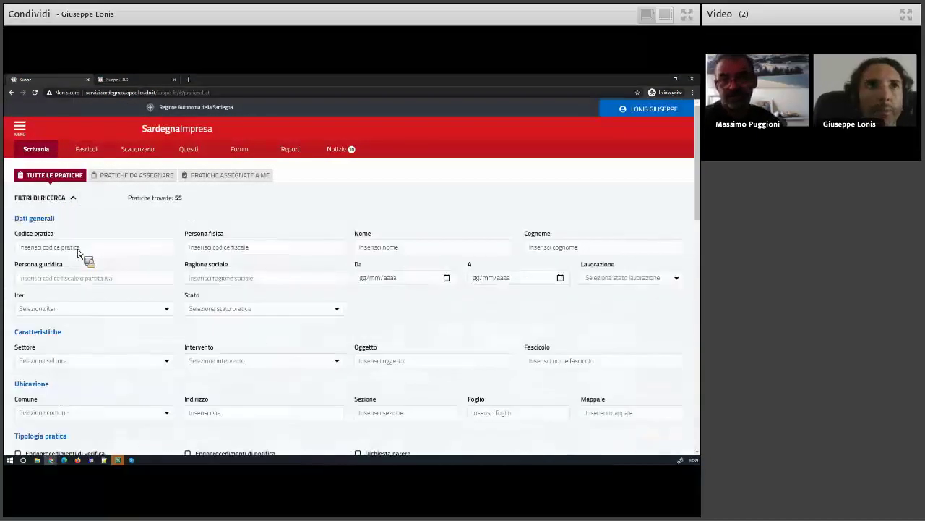
pyautogui.click(73, 250)
pyautogui.hotkey('ctrl', 'v')
pyautogui.scroll(-3, 405, 362)
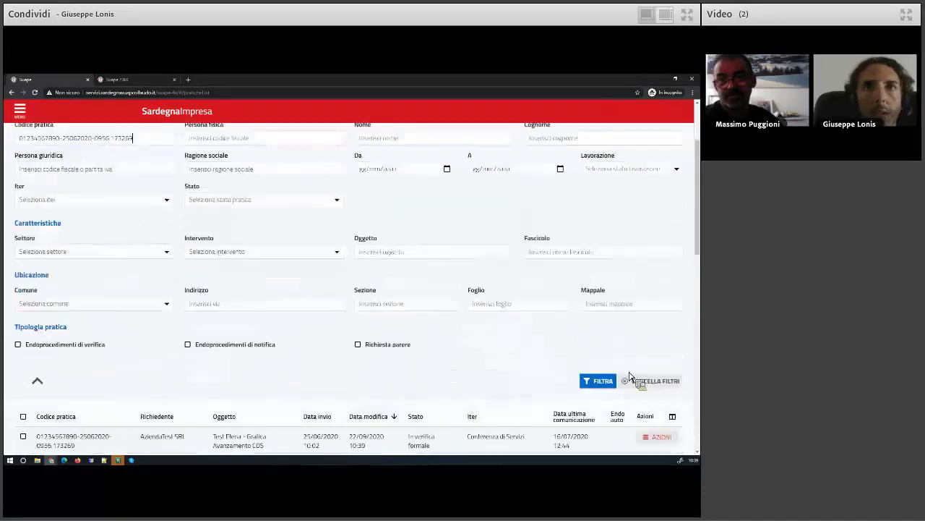
pyautogui.click(601, 382)
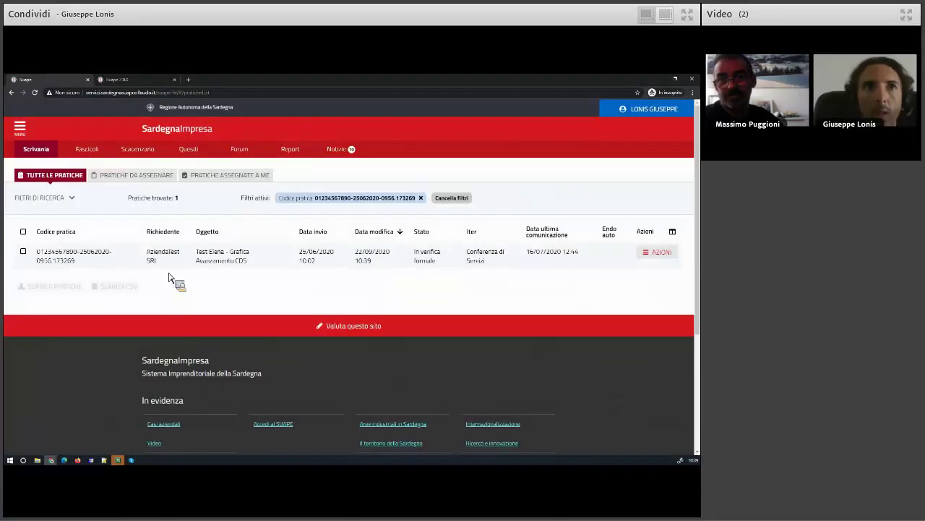
pyautogui.click(658, 252)
pyautogui.click(651, 300)
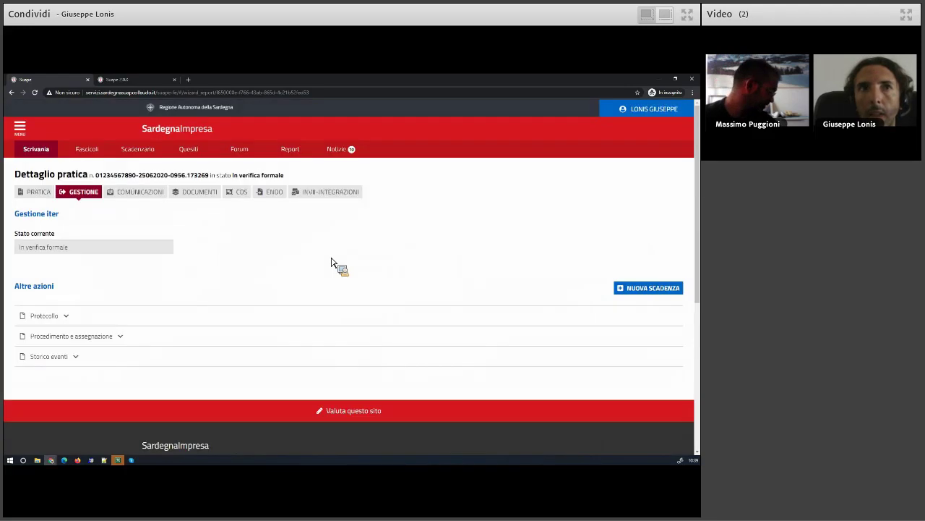
# Accept the AEP4936 endoprocedure so it reads Accettato, then mark it as worked
pyautogui.click(279, 193)
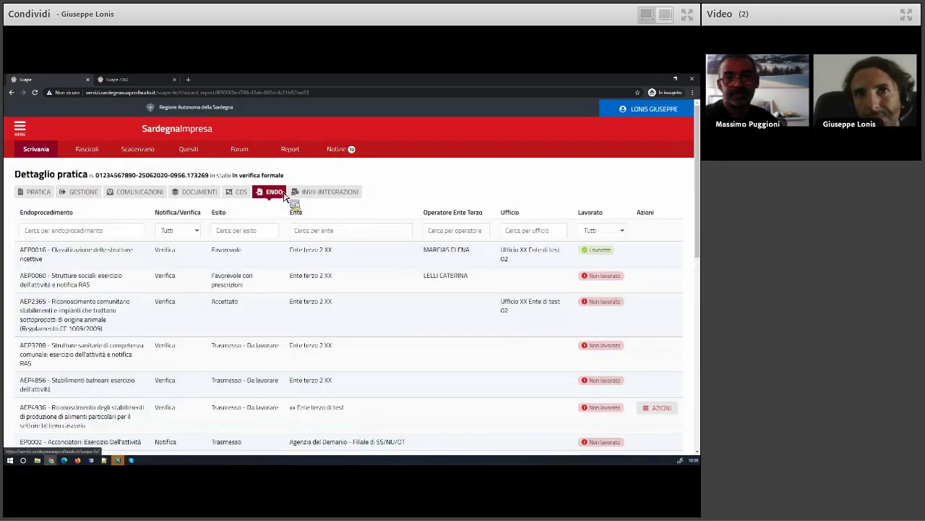
pyautogui.scroll(-1, 496, 386)
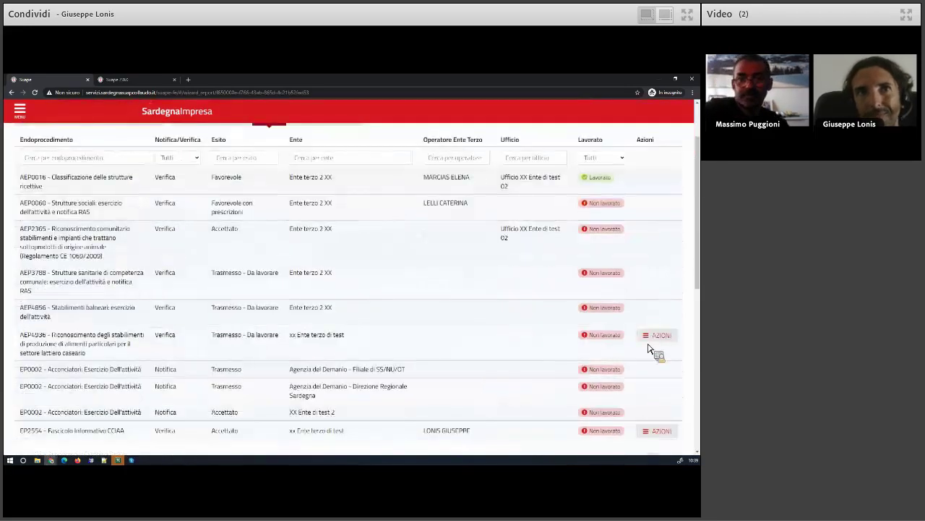
pyautogui.click(658, 335)
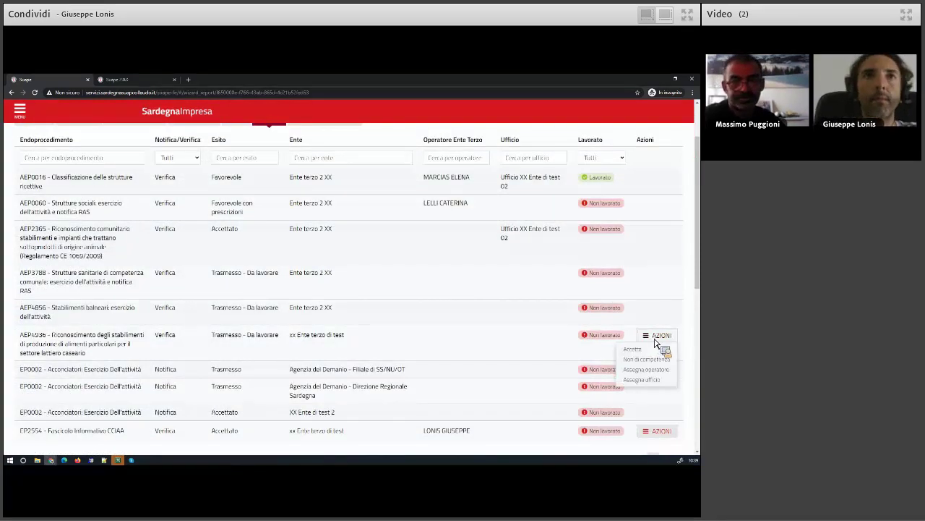
pyautogui.click(647, 351)
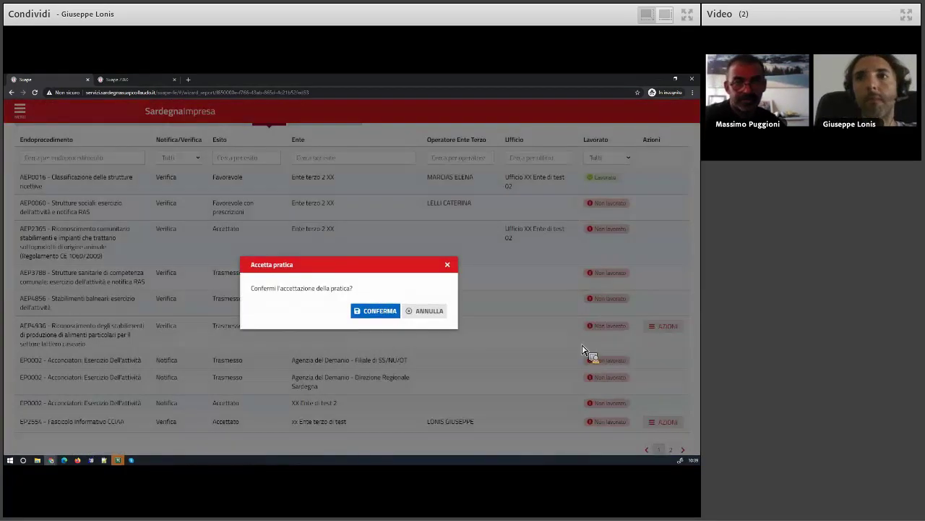
pyautogui.click(371, 313)
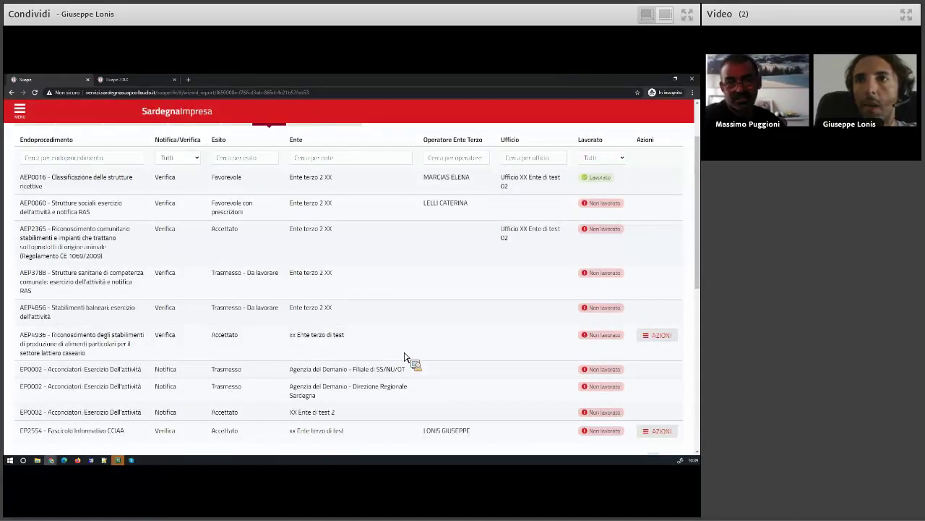
pyautogui.click(668, 339)
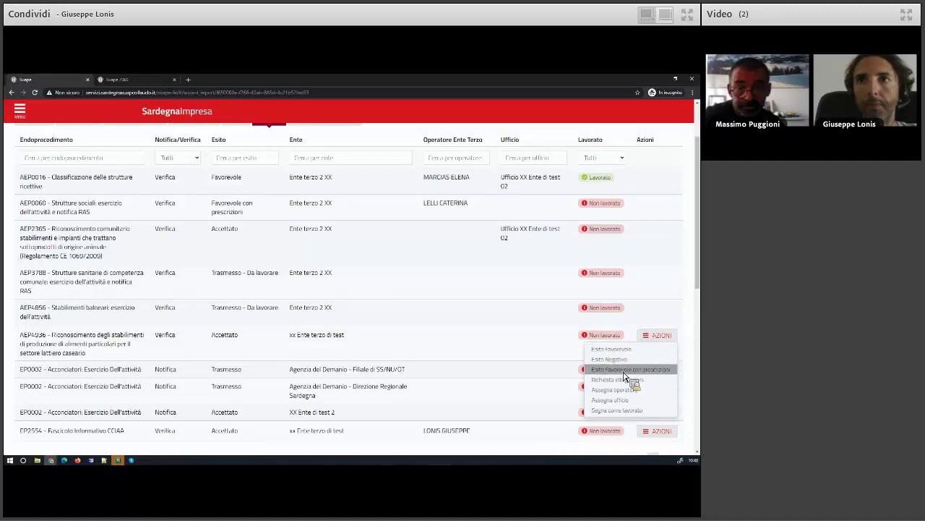
pyautogui.click(620, 411)
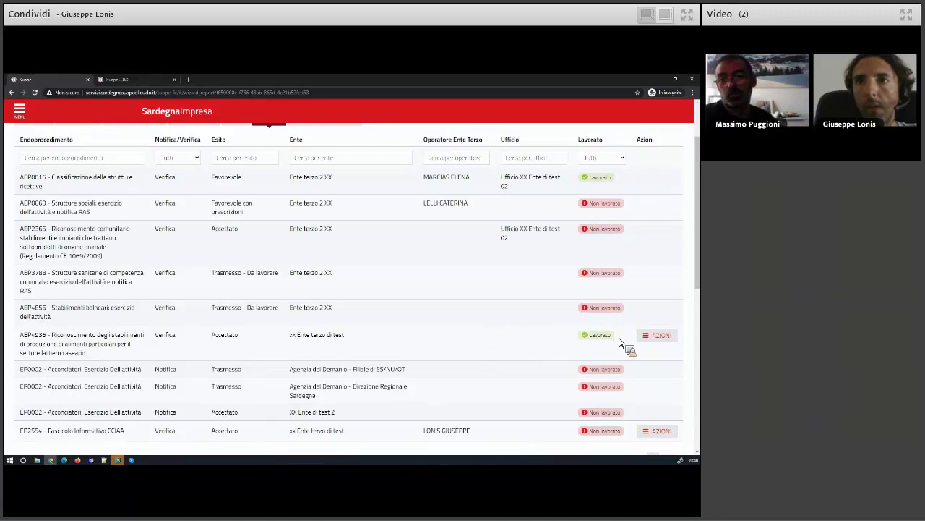
# Reopen the AZIONI menu for the AEP4936 endoprocedure row
pyautogui.click(665, 337)
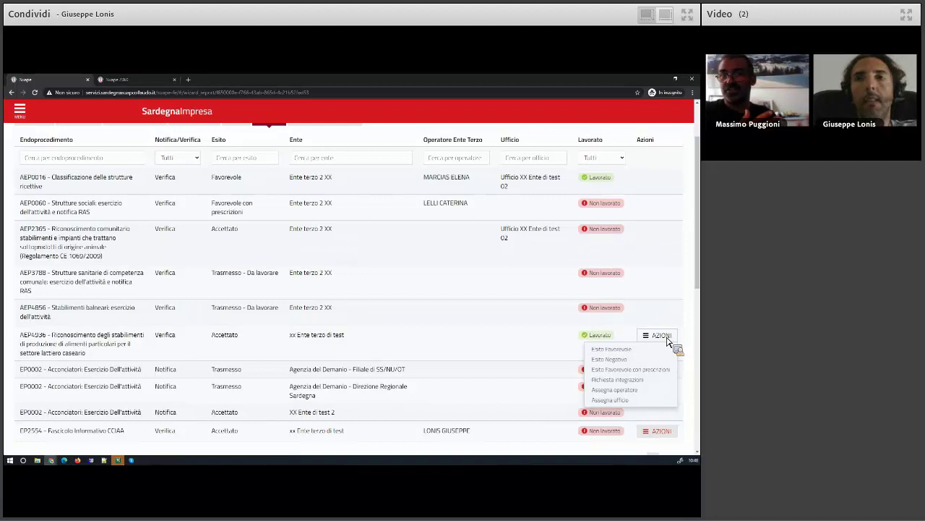
# Assign an operator to the EP2554 endoprocedure, then mark it as worked
pyautogui.scroll(-2, 528, 346)
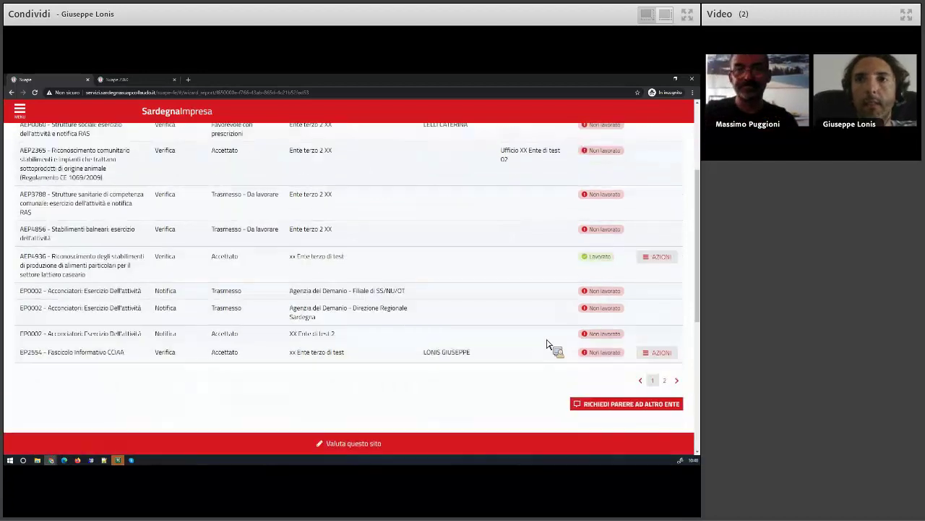
pyautogui.click(659, 321)
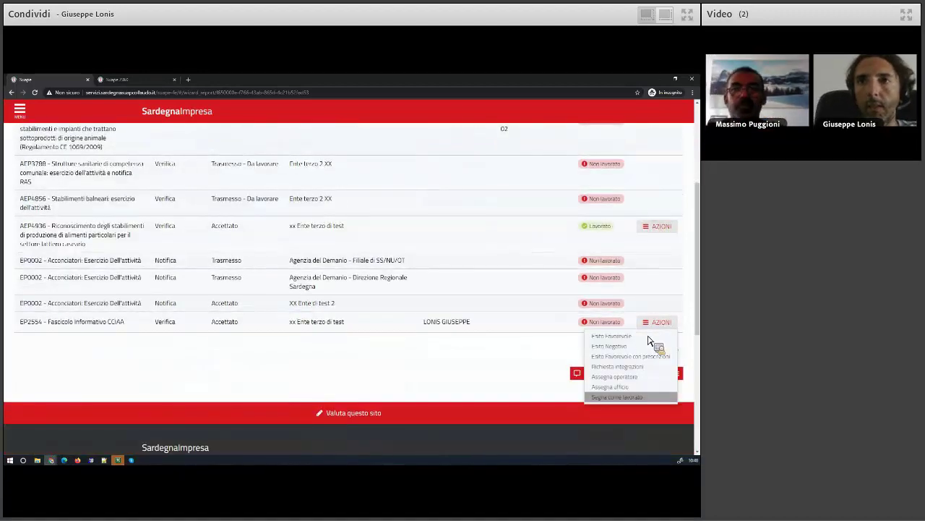
pyautogui.click(615, 377)
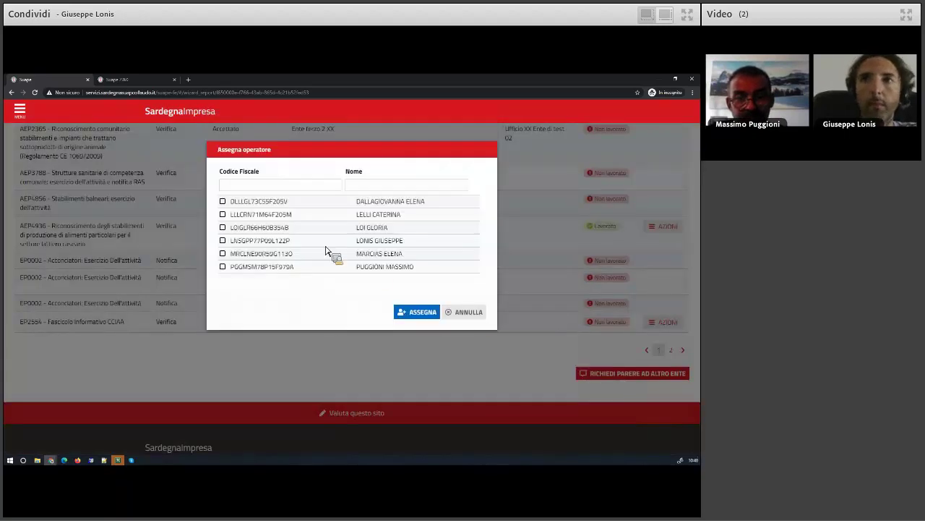
pyautogui.click(222, 240)
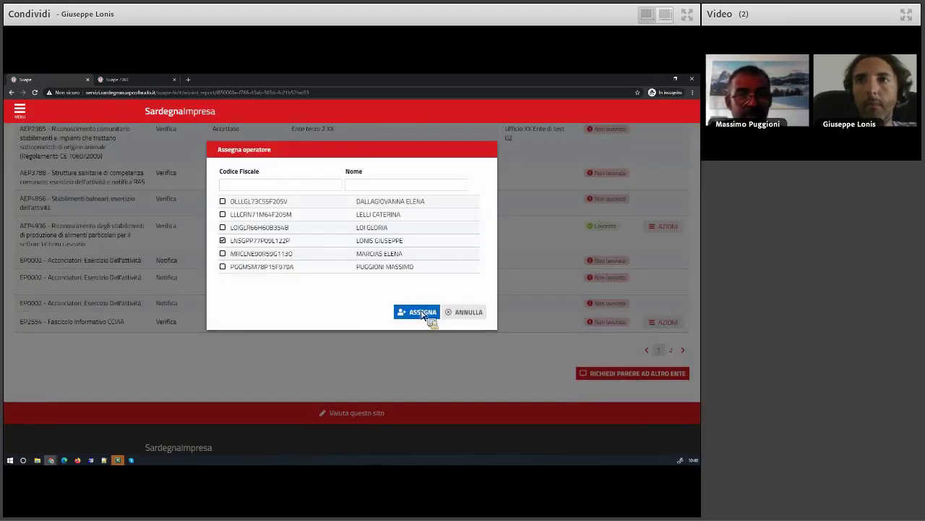
pyautogui.click(422, 312)
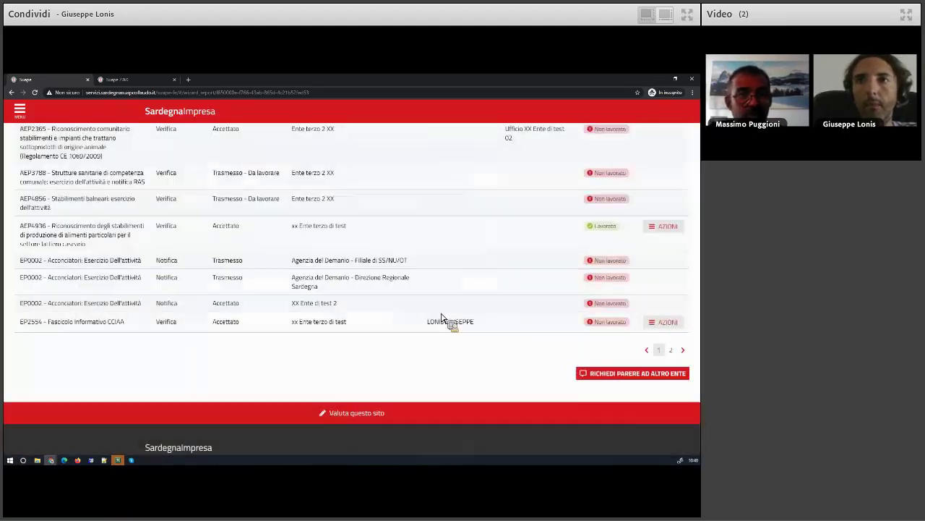
pyautogui.click(668, 327)
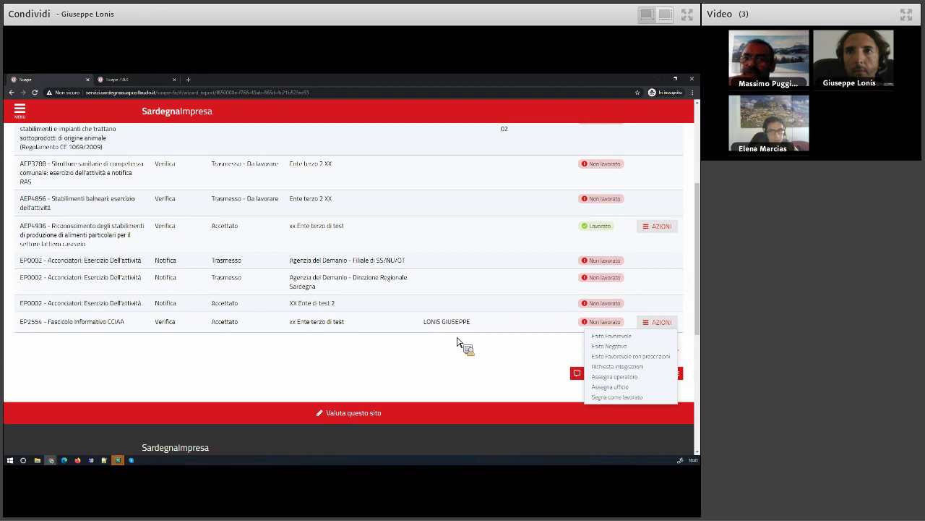
pyautogui.click(620, 398)
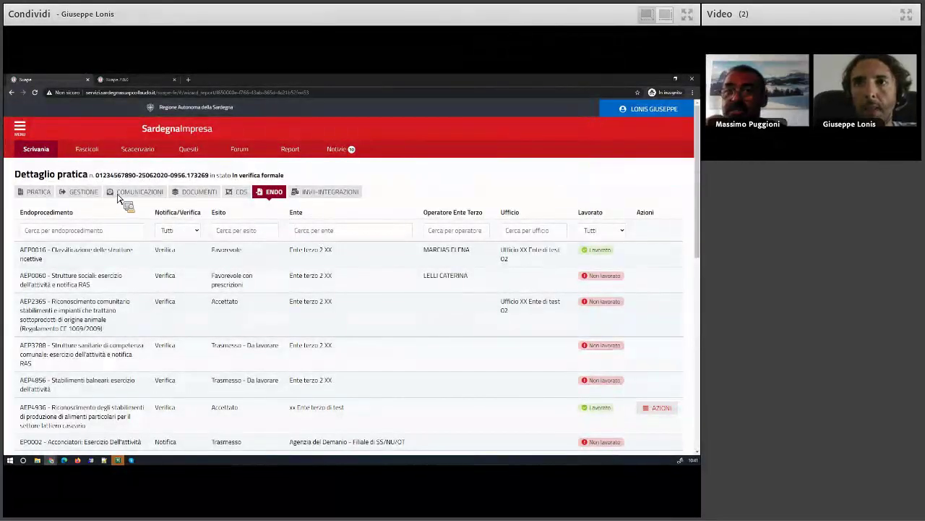
# Mark the EP2554 endoprocedure as Lavorato
pyautogui.scroll(-3, 351, 303)
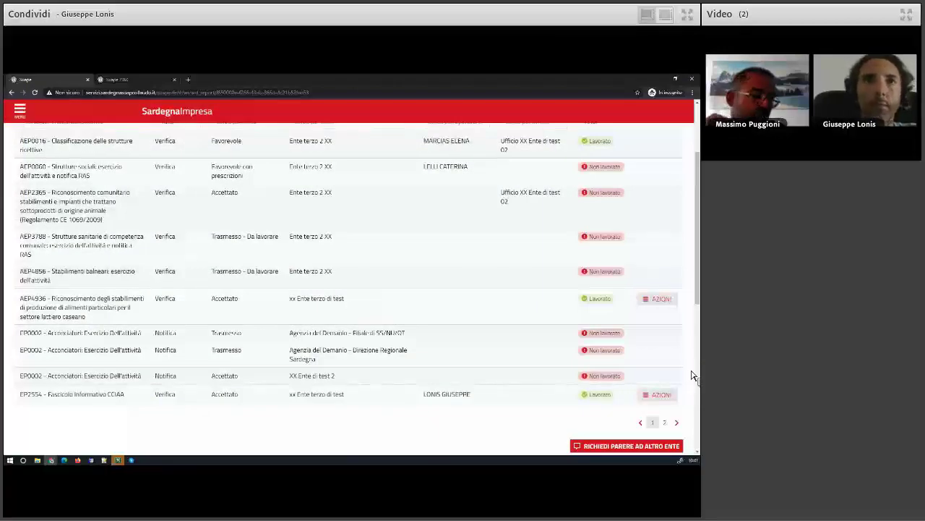
pyautogui.scroll(3, 691, 375)
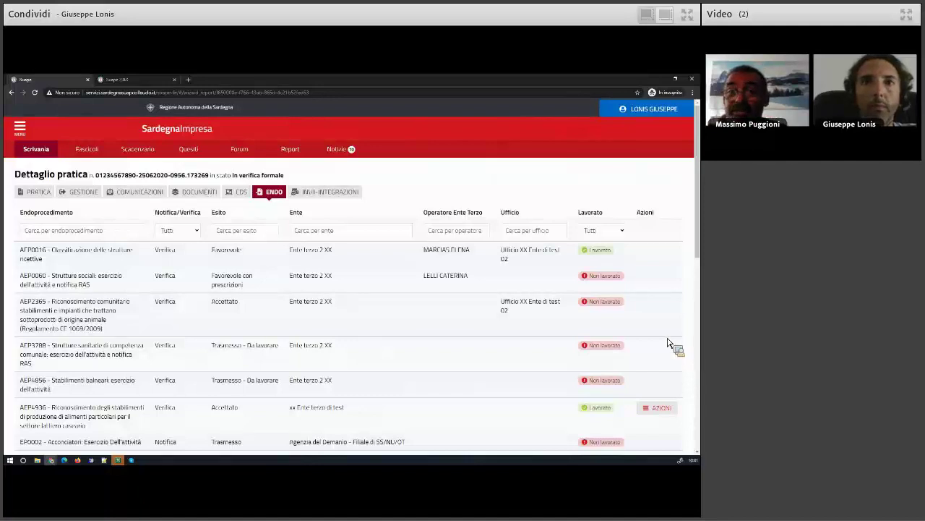
pyautogui.scroll(-3, 667, 341)
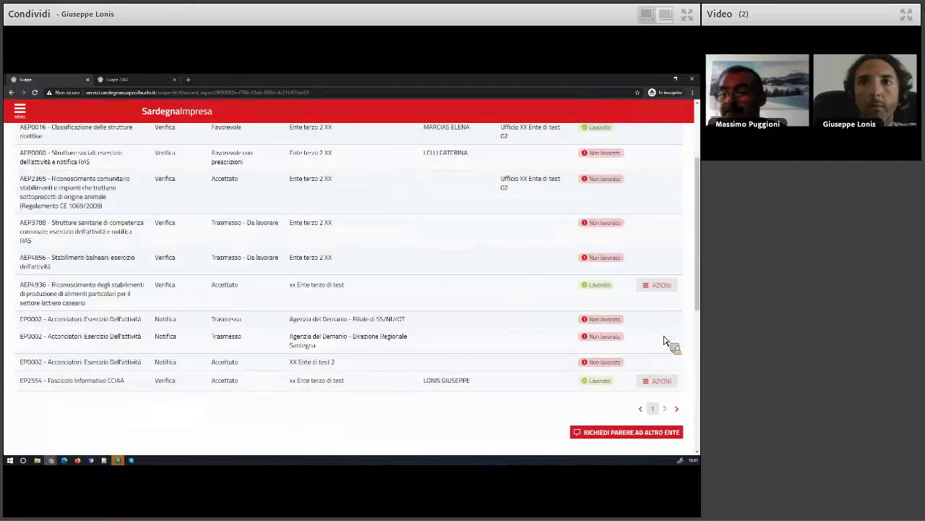
pyautogui.scroll(-1, 665, 339)
pyautogui.click(661, 360)
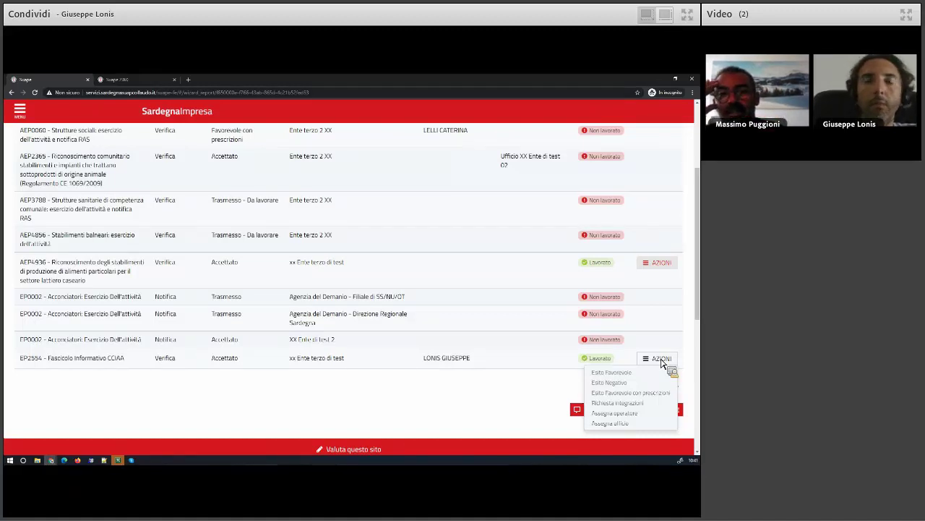
# Assign the same operator to the AEP4936 endoprocedure
pyautogui.click(658, 265)
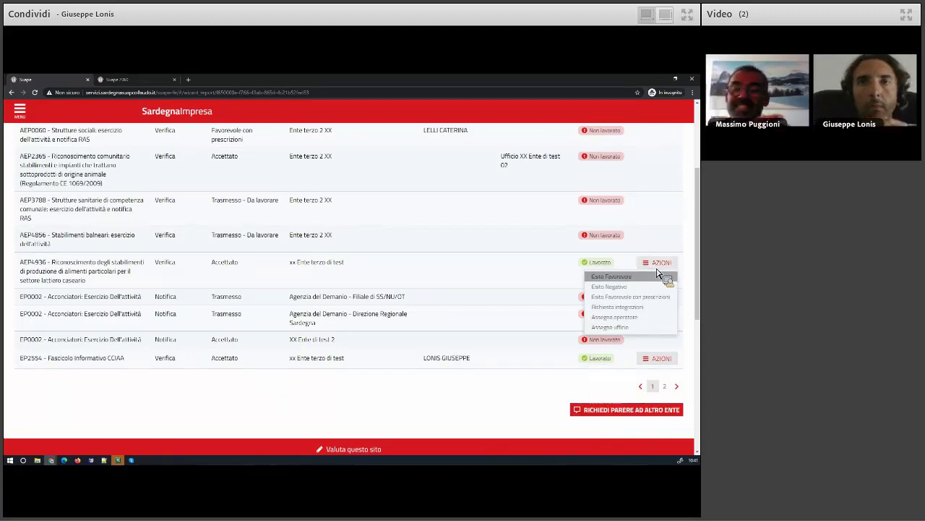
pyautogui.click(628, 318)
pyautogui.click(231, 246)
pyautogui.click(422, 312)
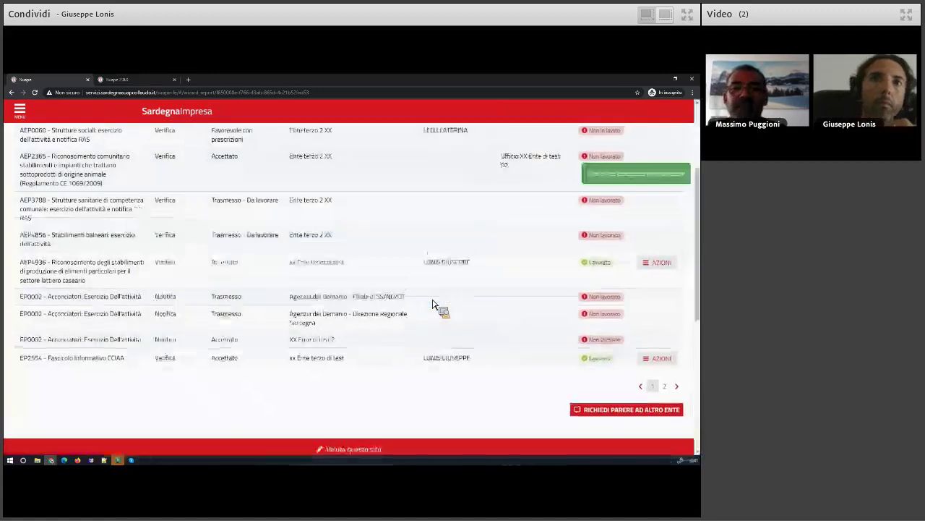
pyautogui.scroll(1, 479, 288)
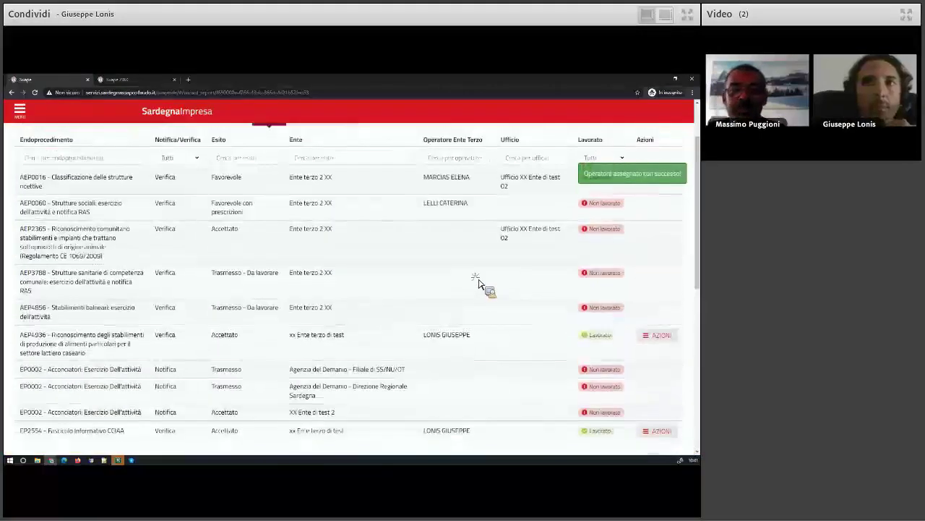
# Filter the Operatore Ente Terzo column by the operator's name, then open the account options
pyautogui.scroll(1, 455, 195)
pyautogui.click(456, 196)
pyautogui.write('giuse')
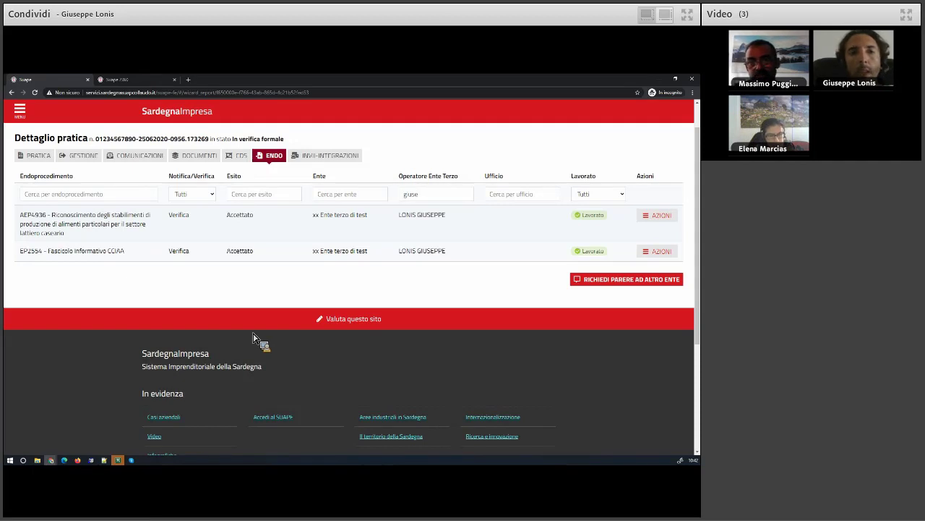
pyautogui.scroll(1, 248, 355)
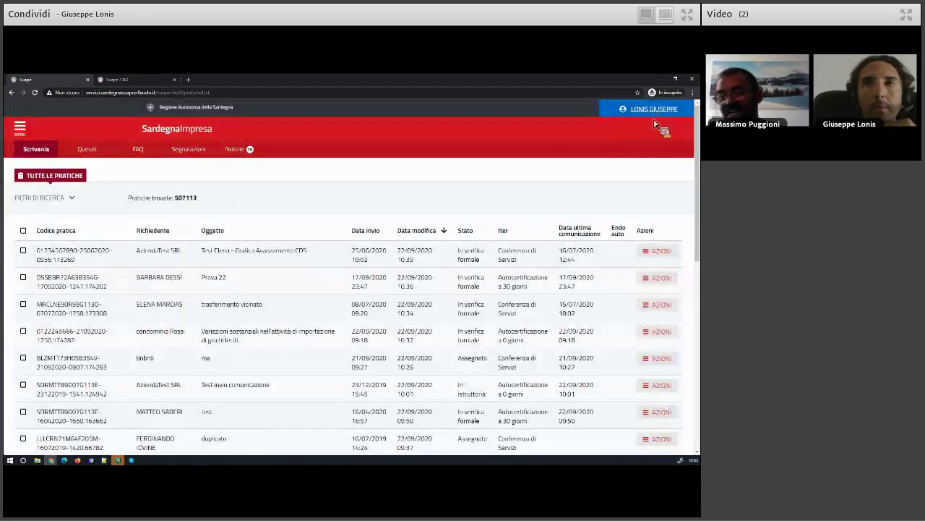
pyautogui.click(662, 121)
# Switch login role, start a new practice and choose XX Ente di test 1 as municipality
pyautogui.click(647, 136)
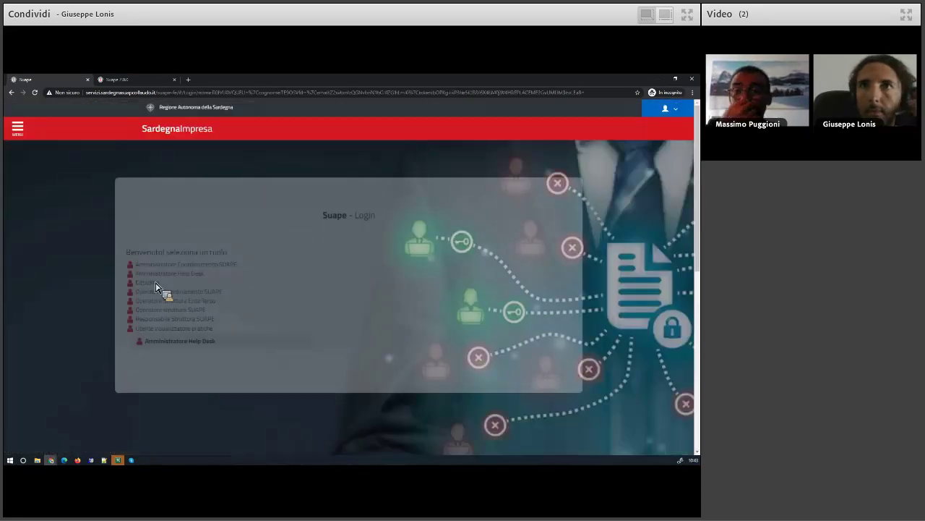
pyautogui.click(154, 286)
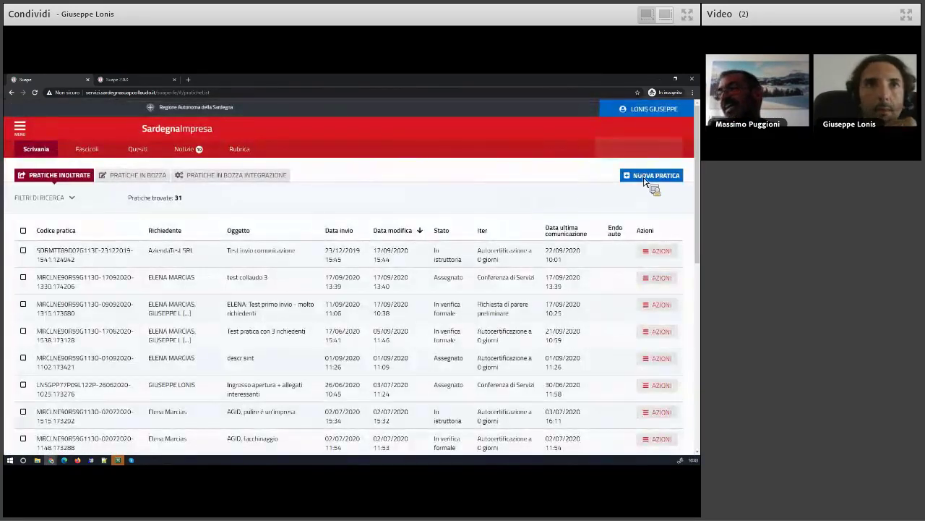
pyautogui.click(651, 176)
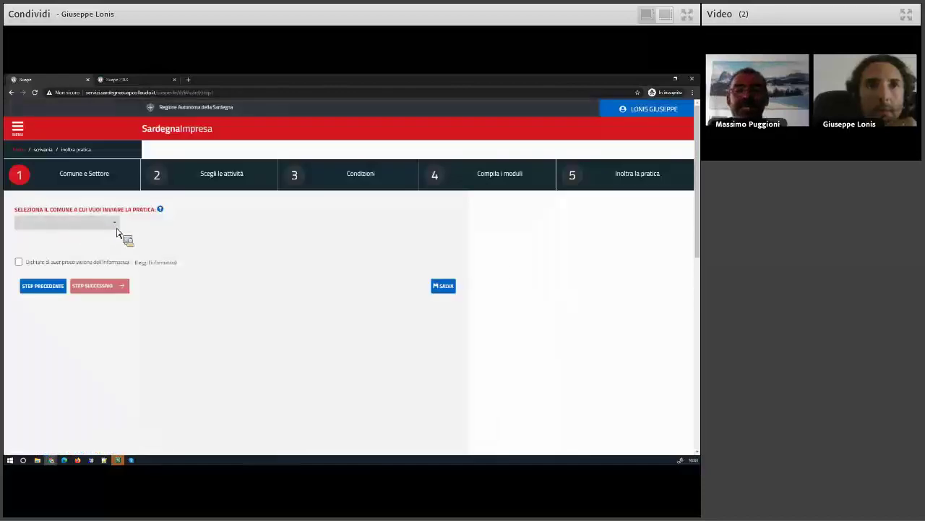
pyautogui.click(117, 227)
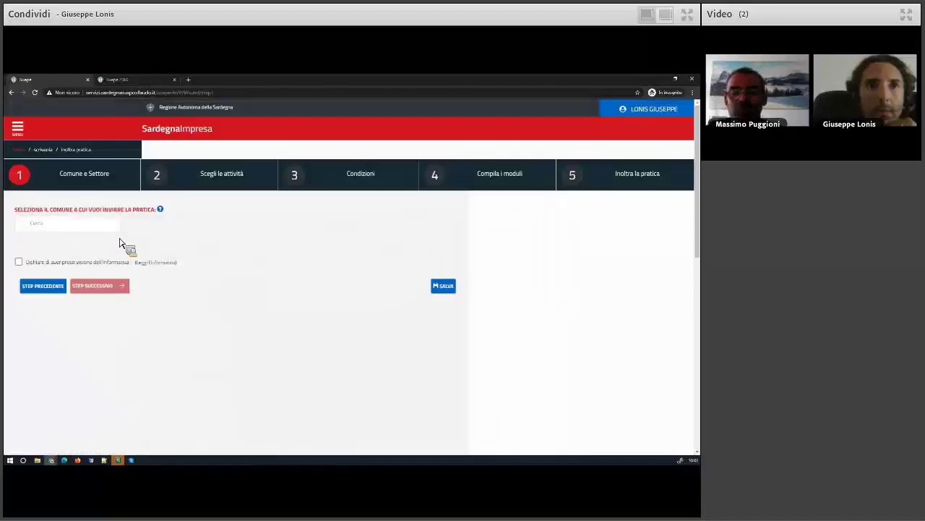
pyautogui.moveTo(117, 241); pyautogui.dragTo(116, 304)
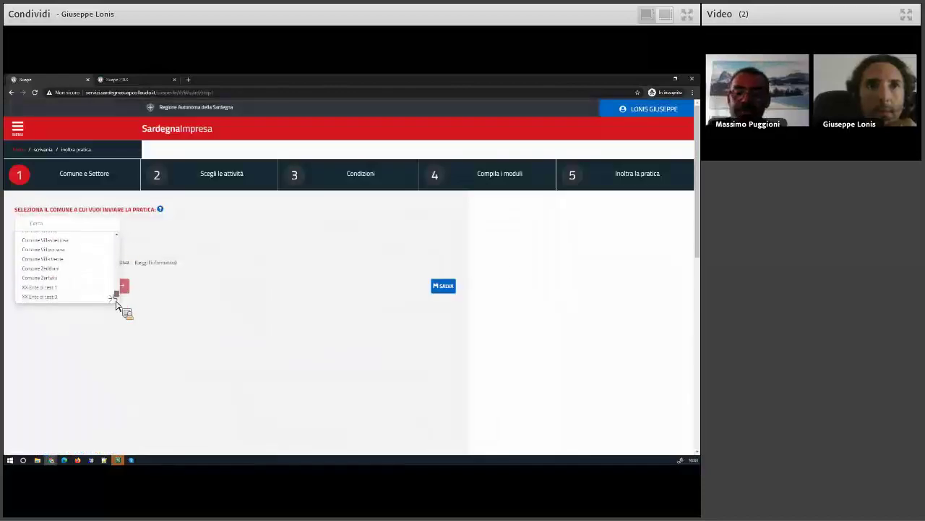
pyautogui.click(57, 288)
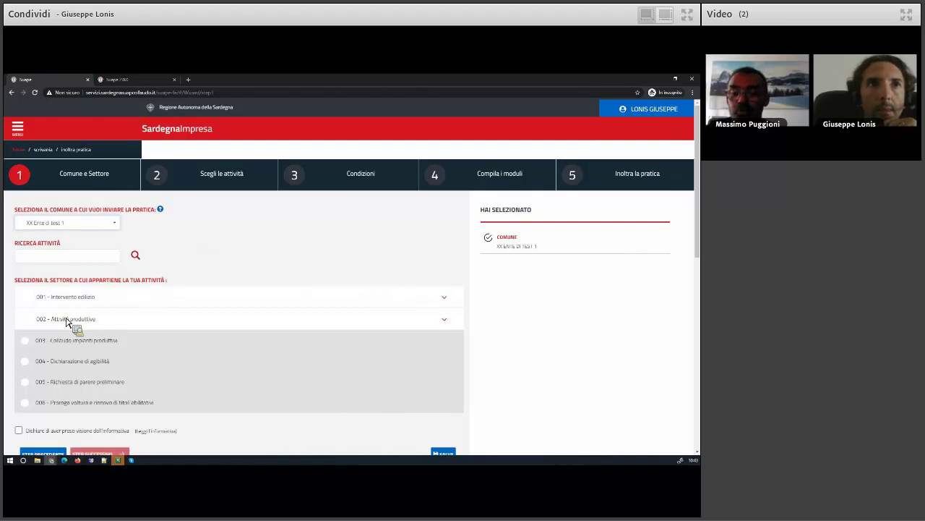
# Under Attività produttive > Commercio, select 02 Commercio al dettaglio su aree pubbliche su posteggio
pyautogui.click(68, 319)
pyautogui.scroll(-1, 74, 326)
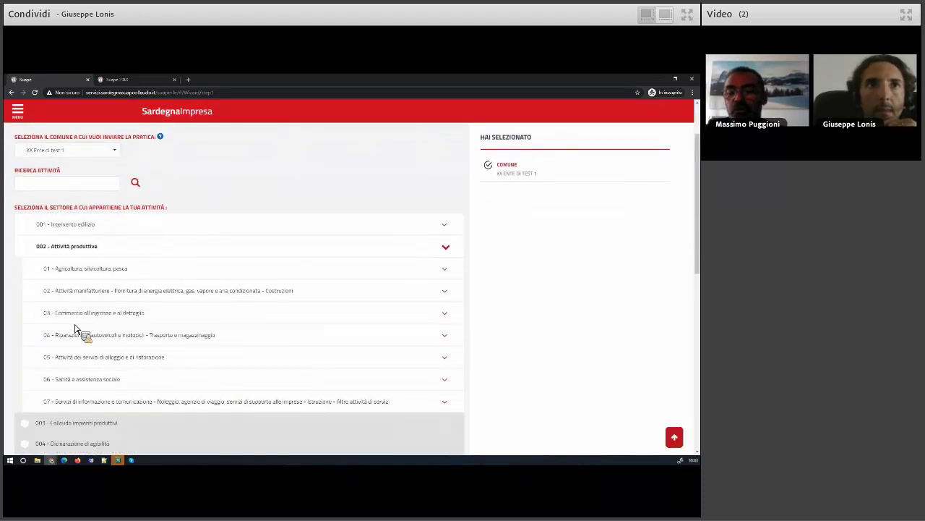
pyautogui.scroll(-1, 76, 329)
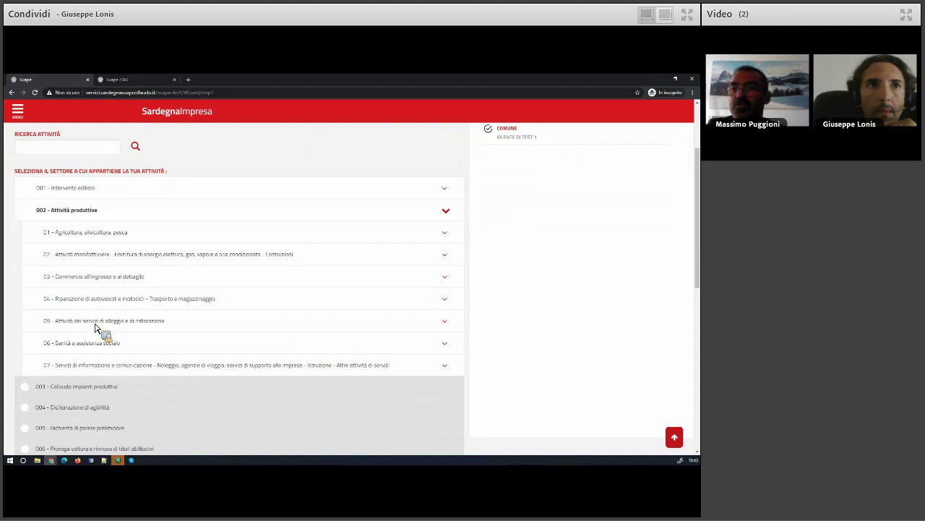
pyautogui.click(99, 282)
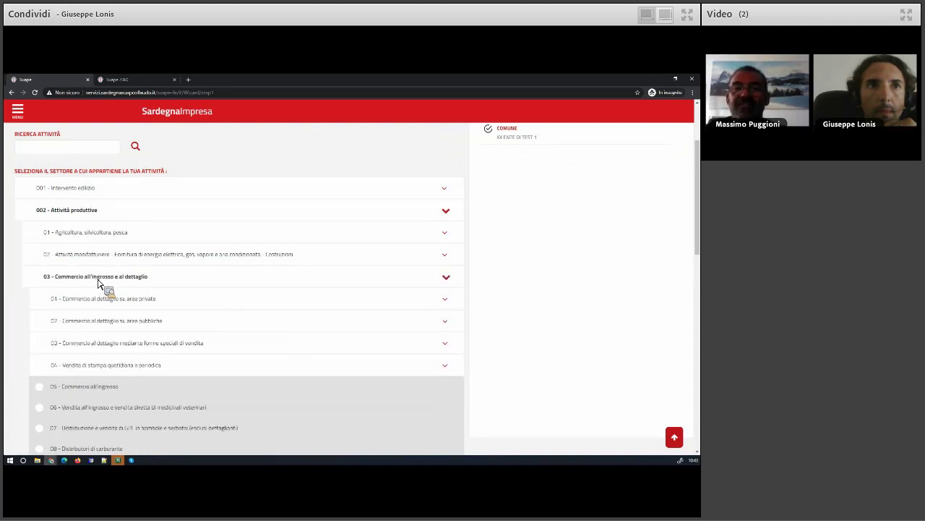
pyautogui.scroll(-1, 98, 284)
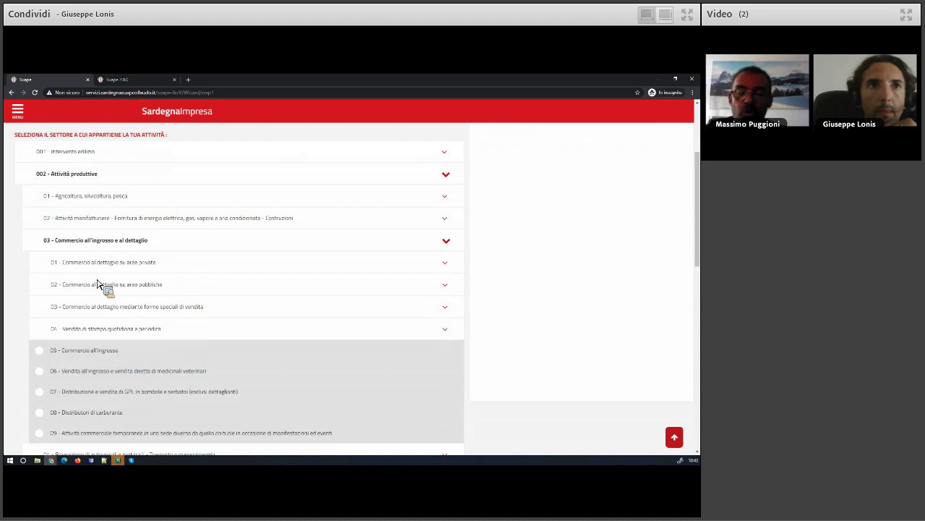
pyautogui.click(97, 293)
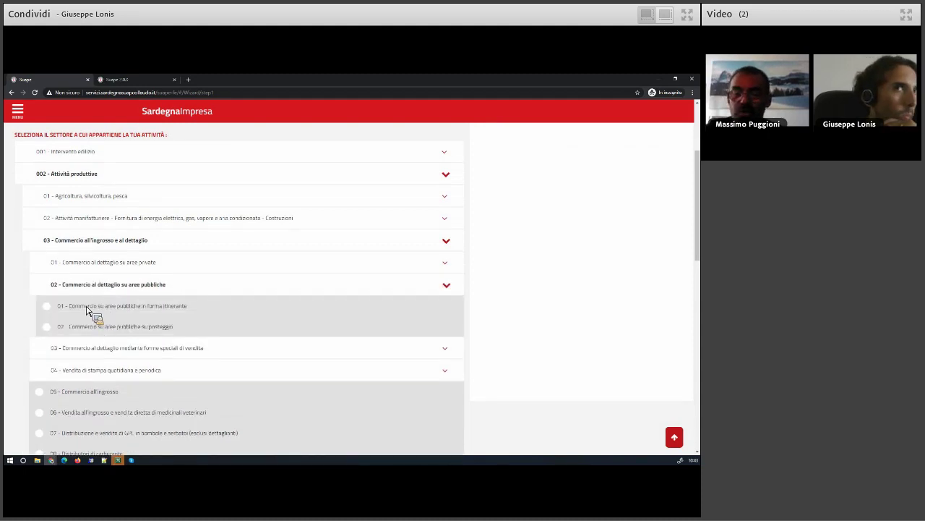
pyautogui.click(88, 309)
pyautogui.scroll(-3, 88, 310)
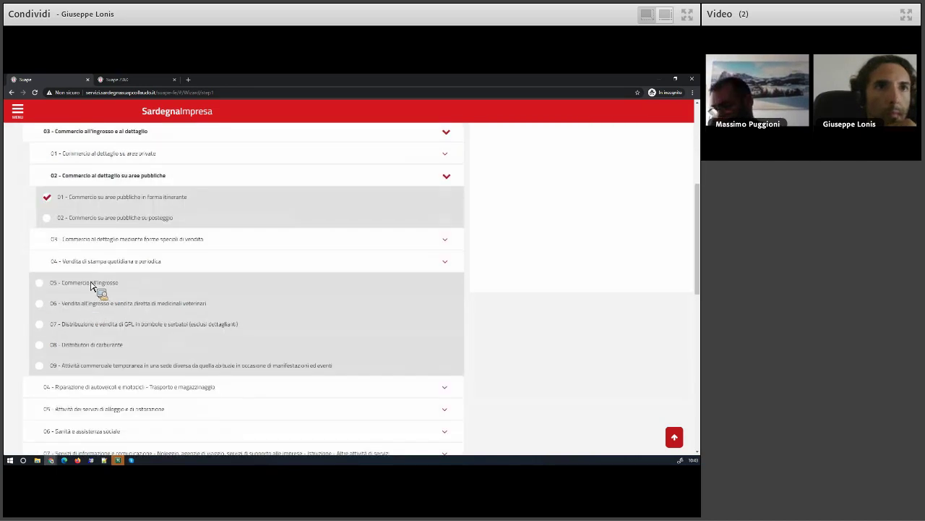
pyautogui.click(93, 219)
pyautogui.click(93, 219)
# Accept the declaration, continue, and choose starting an on-pitch retail activity
pyautogui.scroll(-7, 40, 296)
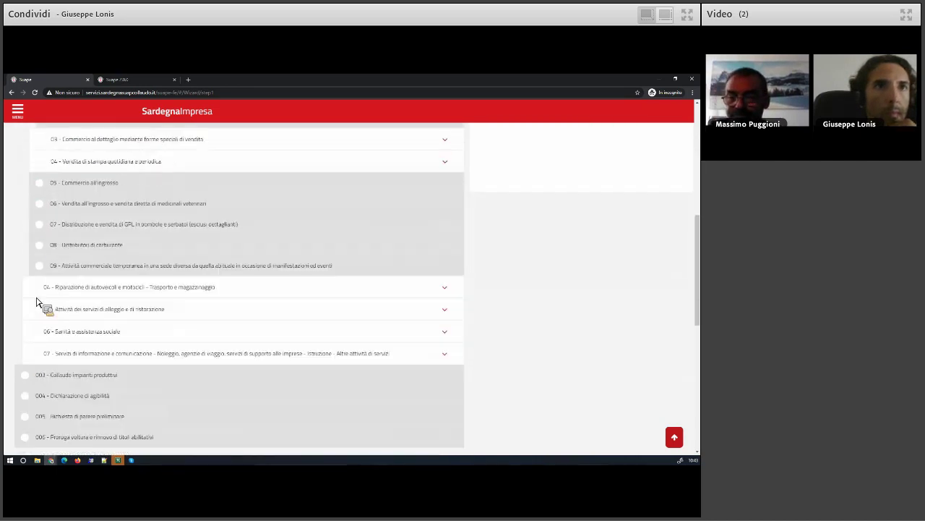
pyautogui.click(64, 315)
pyautogui.click(96, 335)
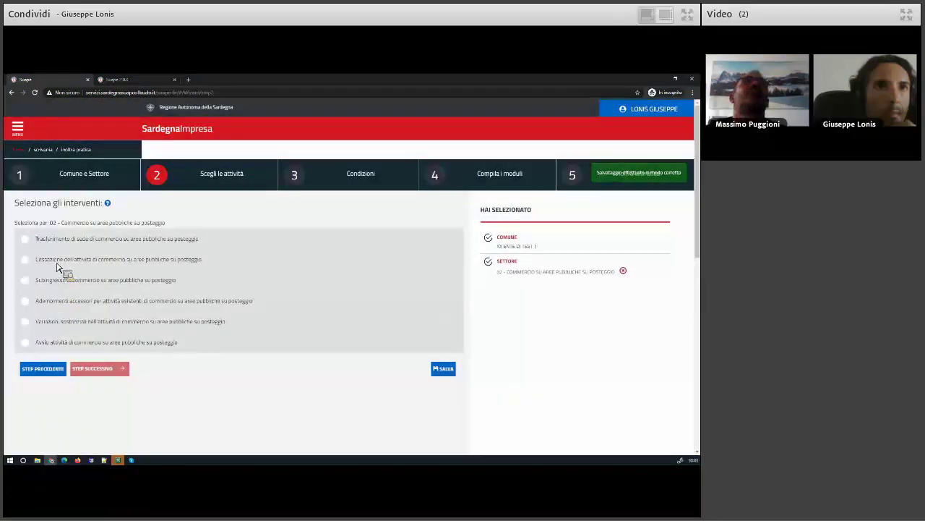
pyautogui.click(63, 343)
# Move to Condizioni and answer NO to Cond-4, 5, 8, 9, 13, 15 and 16
pyautogui.click(100, 369)
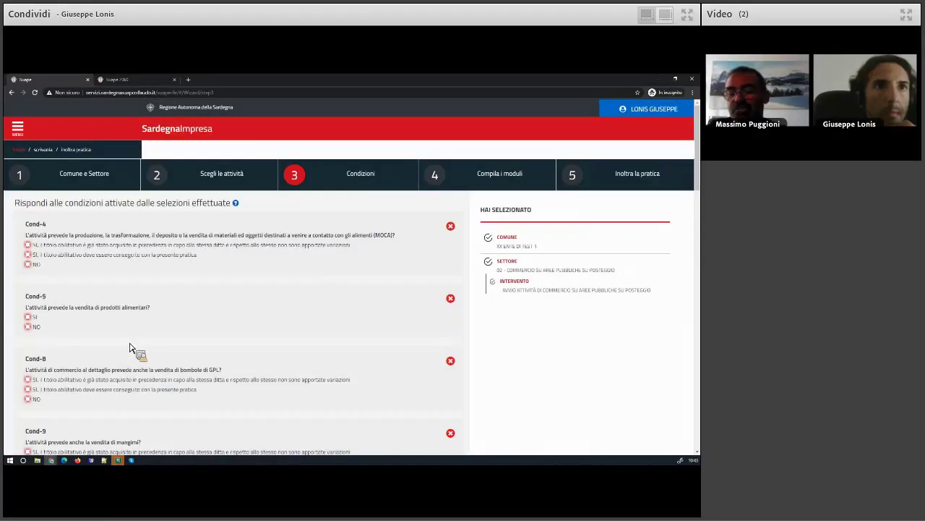
pyautogui.click(39, 266)
pyautogui.click(36, 327)
pyautogui.scroll(-3, 47, 329)
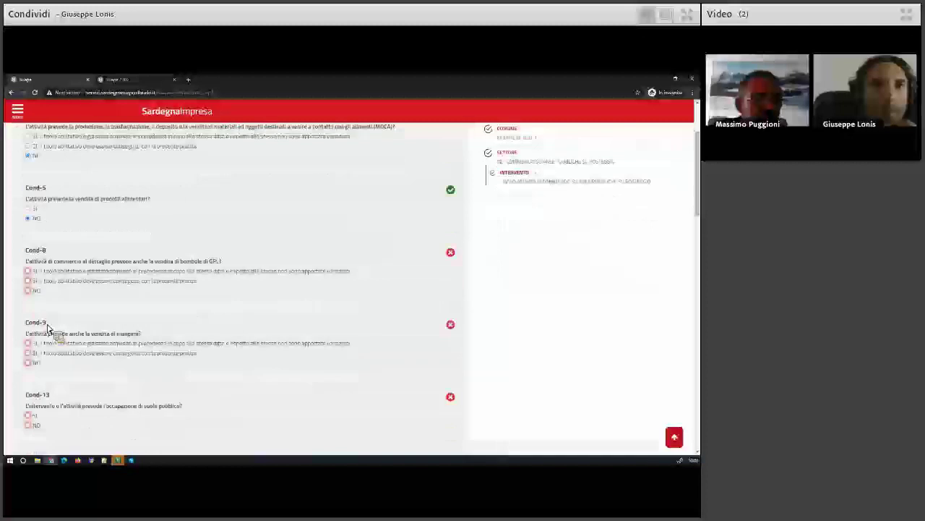
pyautogui.click(36, 290)
pyautogui.click(41, 363)
pyautogui.scroll(-2, 45, 365)
pyautogui.click(67, 354)
pyautogui.scroll(-2, 71, 356)
pyautogui.click(45, 331)
pyautogui.scroll(-1, 47, 358)
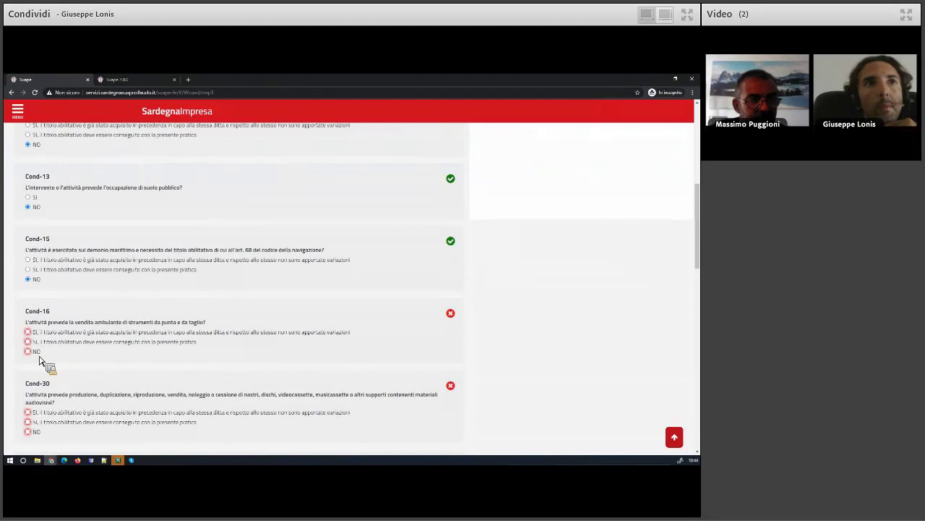
pyautogui.click(56, 355)
# Answer NO to Cond-30, 31 and 33, and declare Cond-152 exempt from acoustic documentation
pyautogui.scroll(-2, 72, 369)
pyautogui.click(58, 354)
pyautogui.scroll(-3, 54, 359)
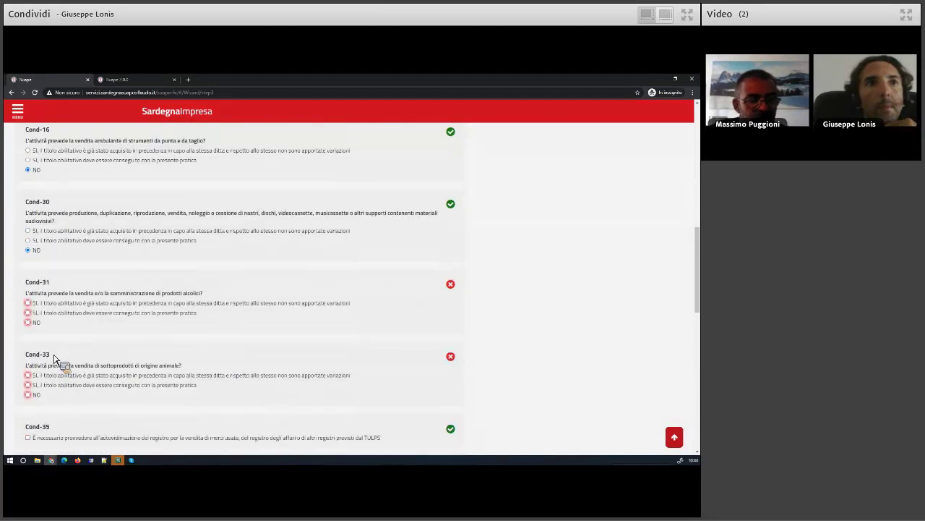
pyautogui.click(36, 323)
pyautogui.click(41, 394)
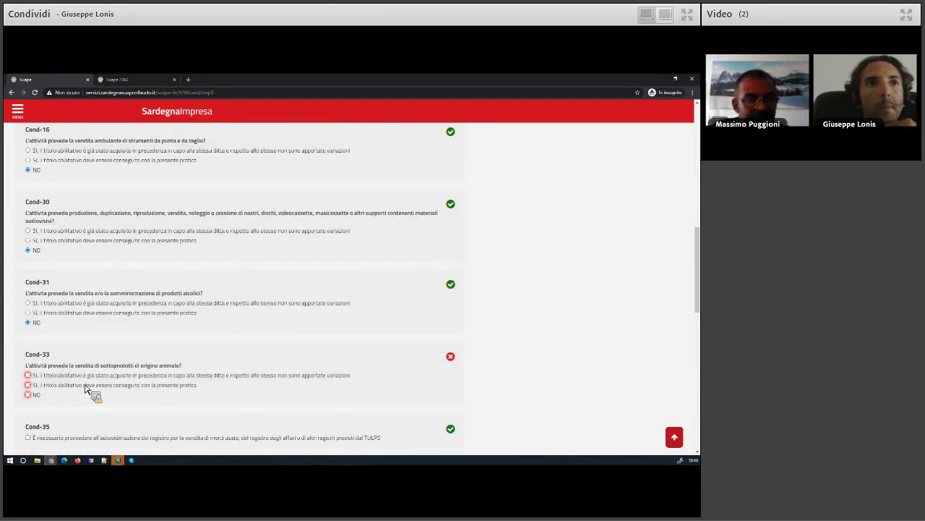
pyautogui.scroll(-3, 91, 386)
pyautogui.scroll(-1, 65, 383)
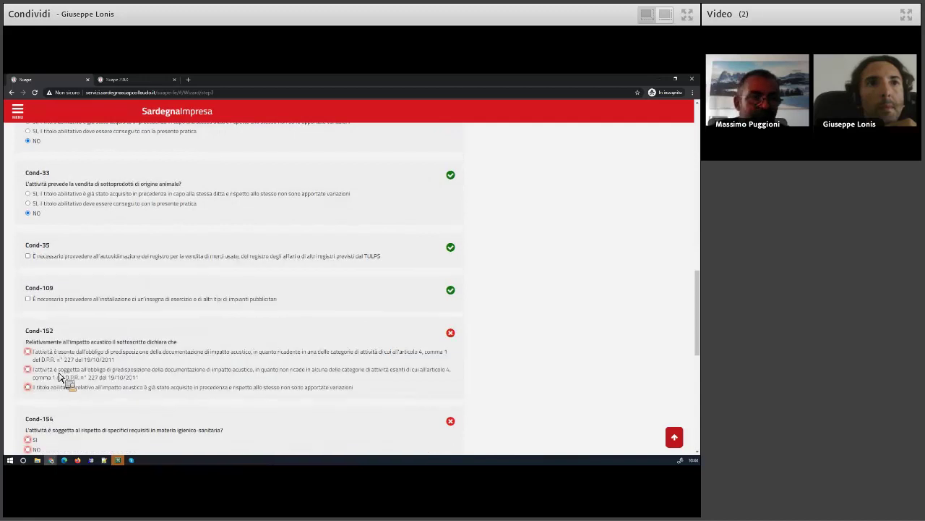
pyautogui.click(54, 356)
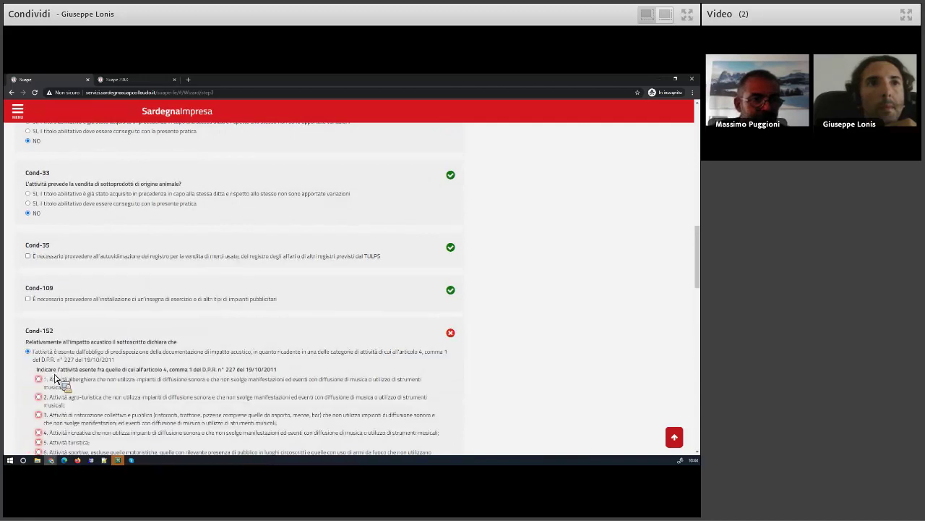
pyautogui.scroll(-5, 29, 380)
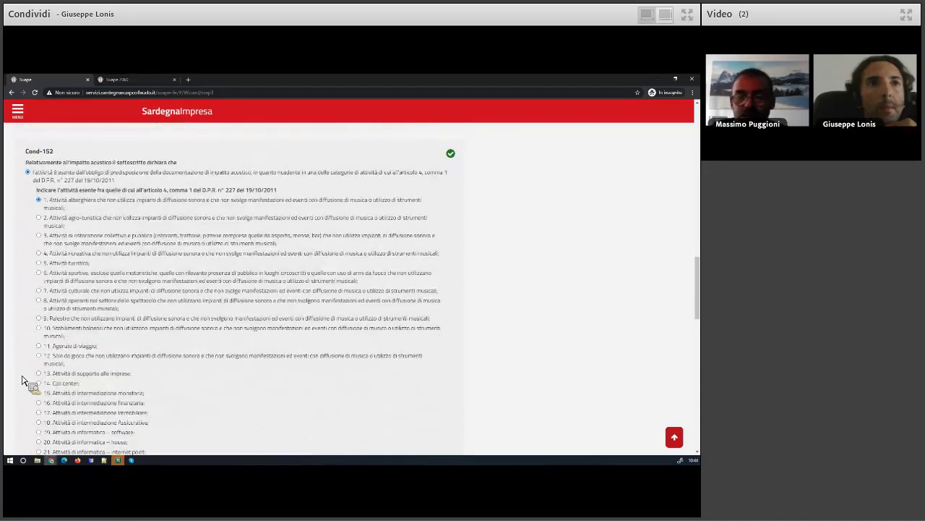
pyautogui.scroll(-12, 22, 379)
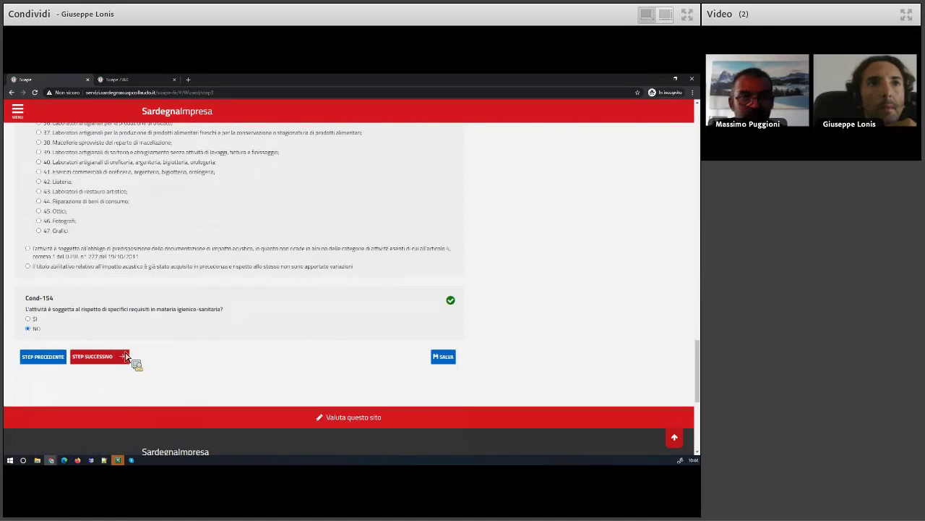
# Import the applicant from the address book and save the applicant data
pyautogui.click(109, 357)
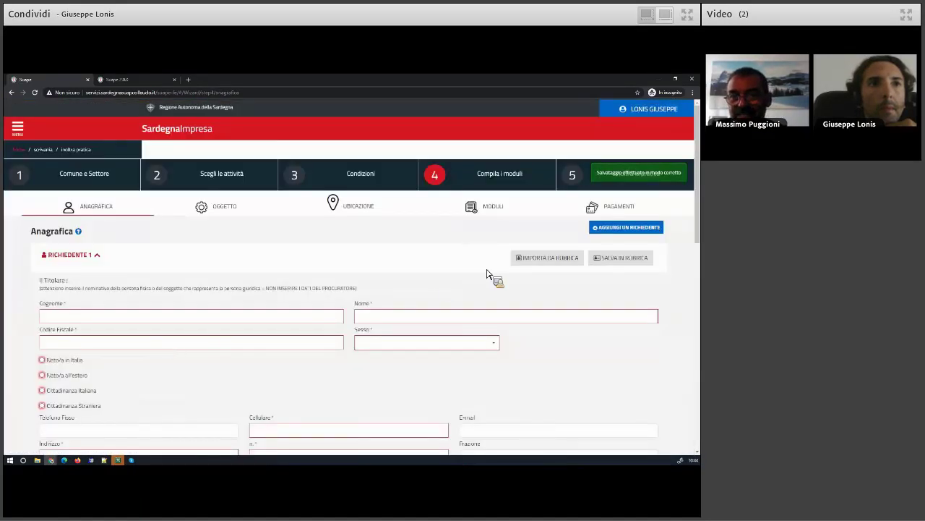
pyautogui.click(520, 258)
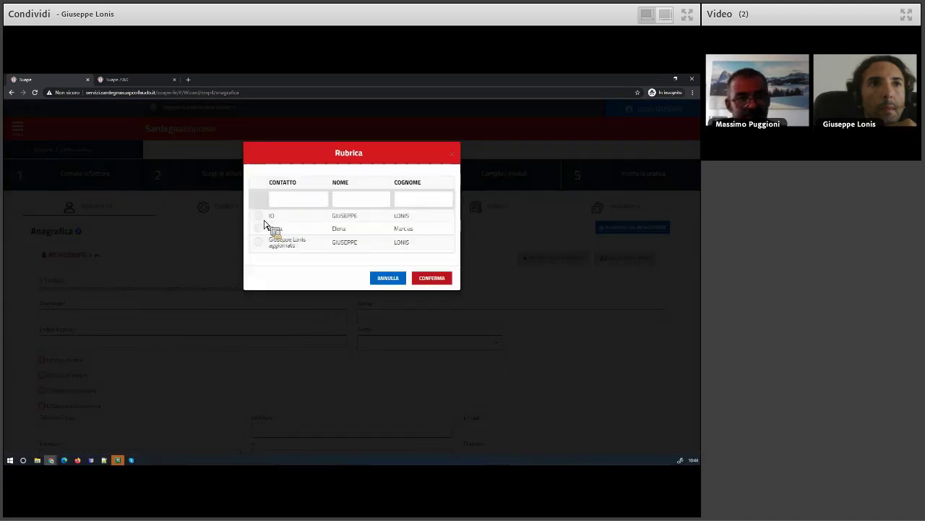
pyautogui.press('Return')
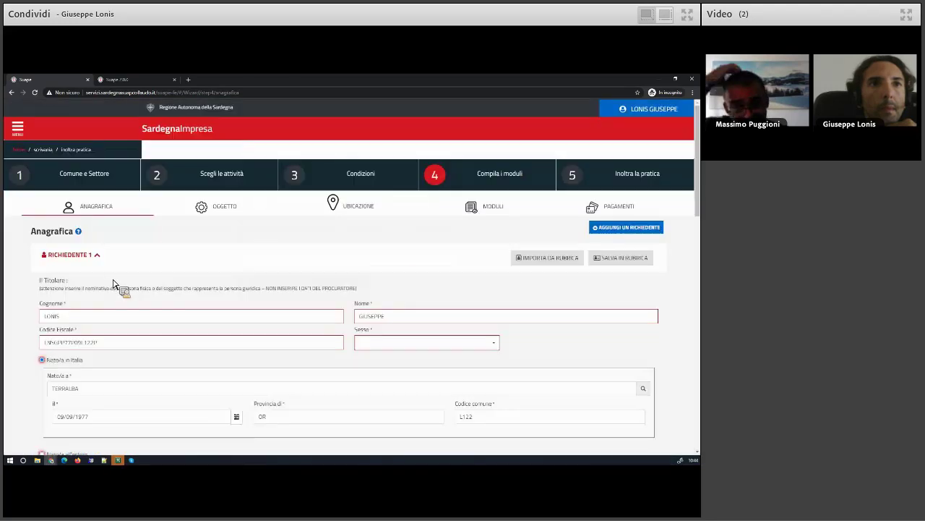
pyautogui.click(72, 256)
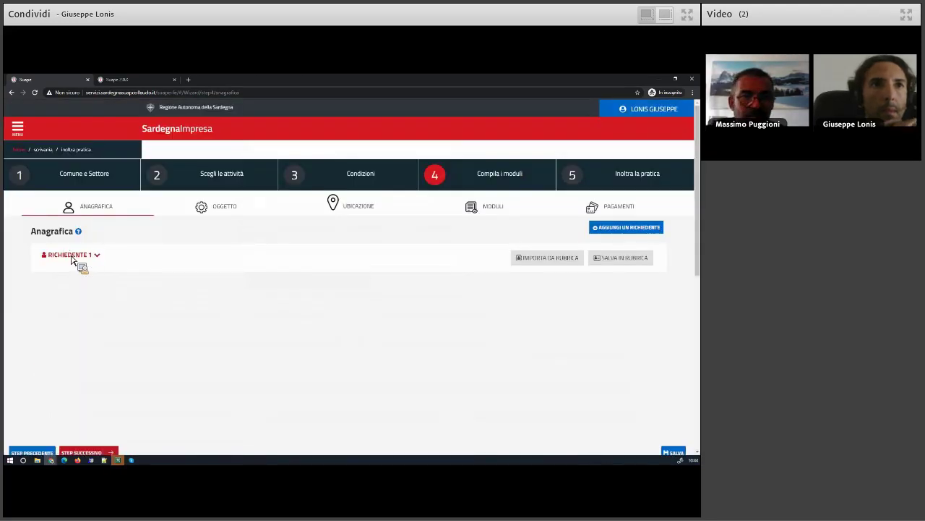
pyautogui.click(87, 294)
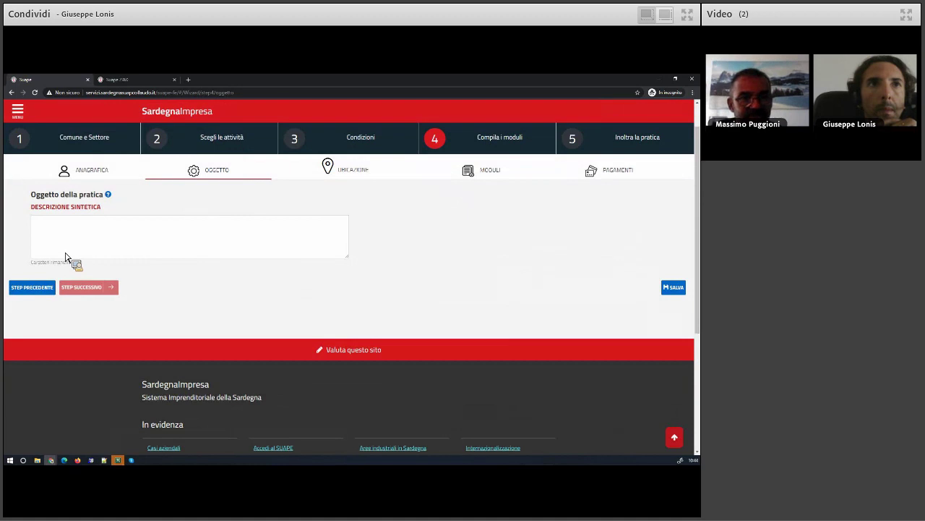
# Enter the description 'test', mark the activity as itinerant, and save the location
pyautogui.write('test')
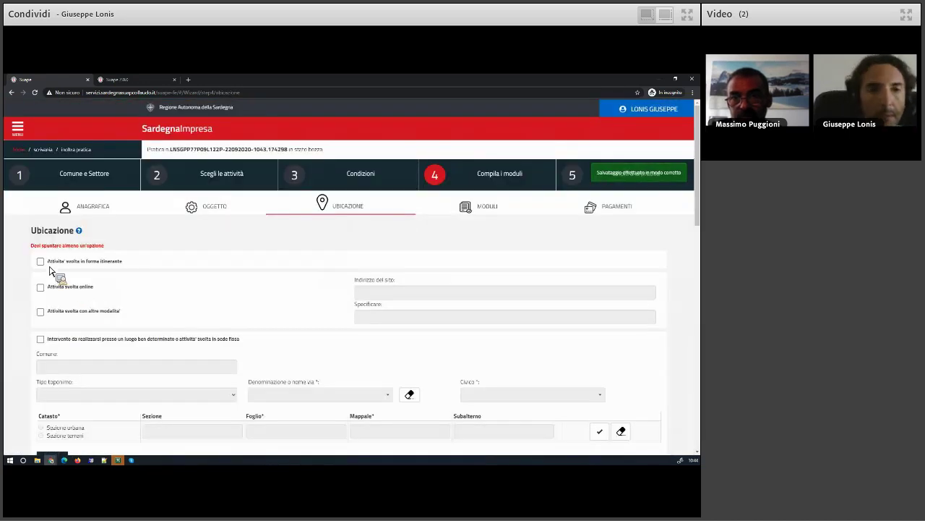
pyautogui.click(40, 261)
pyautogui.scroll(-6, 83, 347)
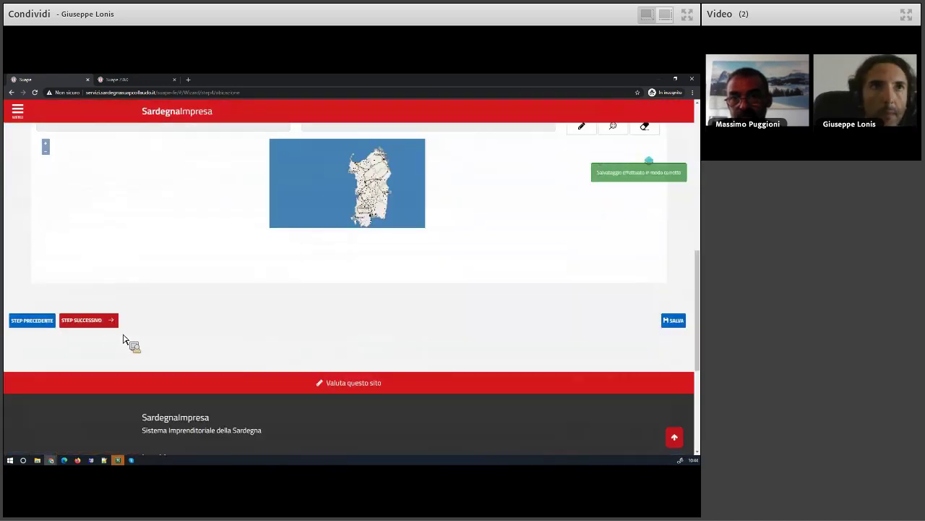
pyautogui.click(88, 315)
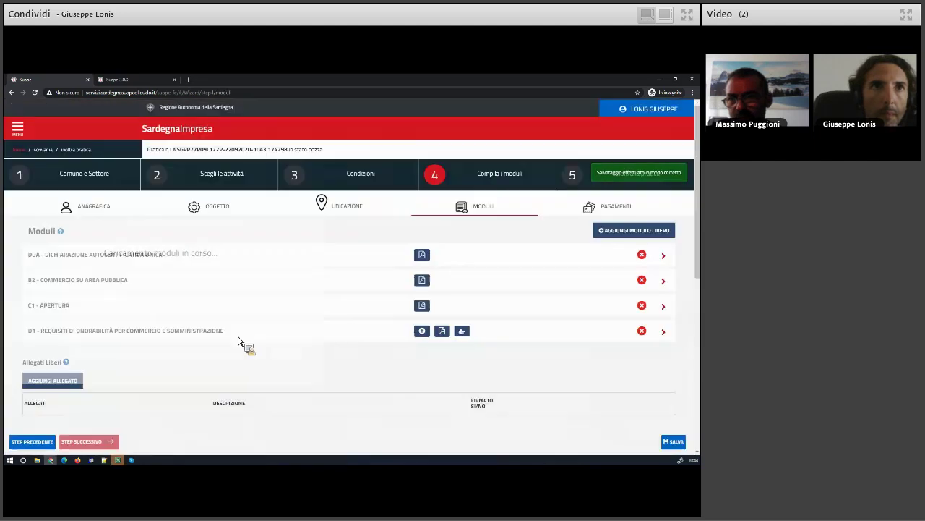
# Open the DUA module, look through its sections, and bring up the Titolari holder selection
pyautogui.click(94, 257)
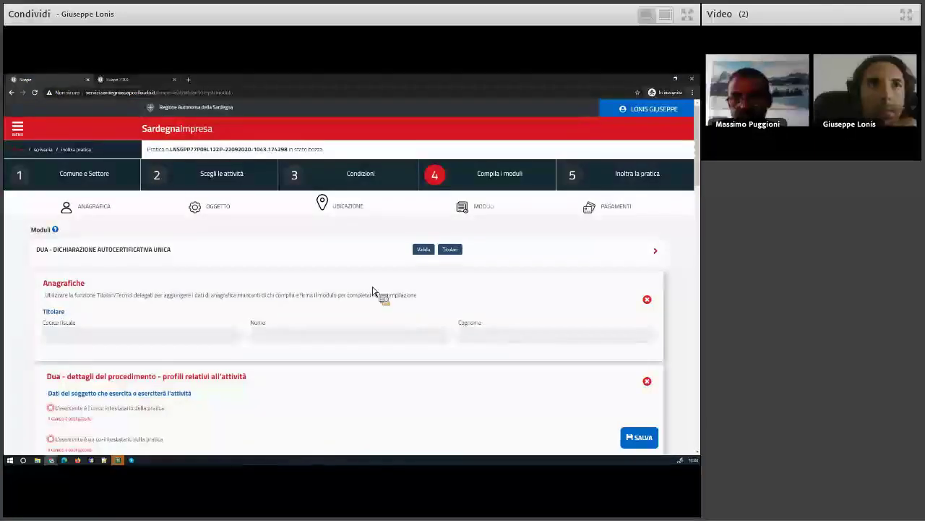
pyautogui.scroll(-3, 369, 297)
pyautogui.scroll(-2, 368, 297)
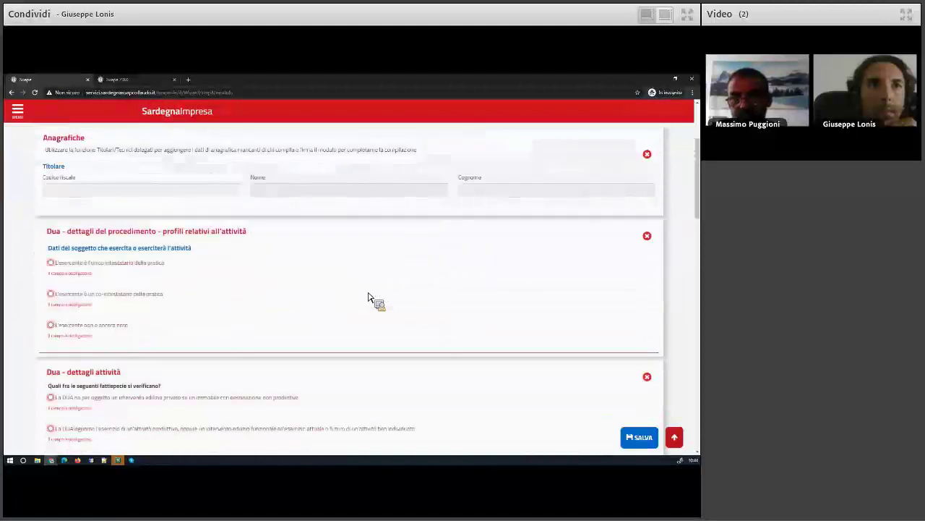
pyautogui.moveTo(50, 197); pyautogui.dragTo(234, 256)
pyautogui.scroll(-3, 256, 270)
pyautogui.scroll(-3, 195, 241)
pyautogui.scroll(-5, 242, 257)
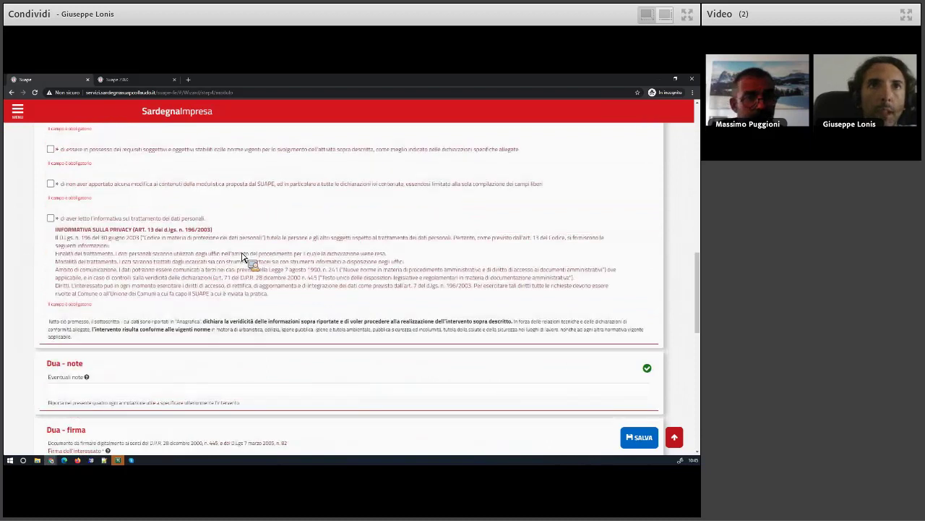
pyautogui.scroll(3, 242, 257)
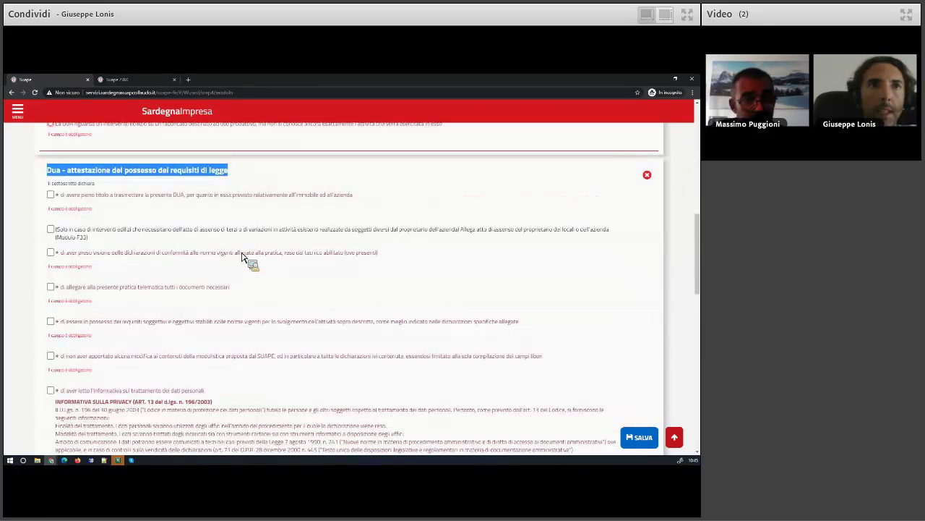
pyautogui.scroll(3, 242, 257)
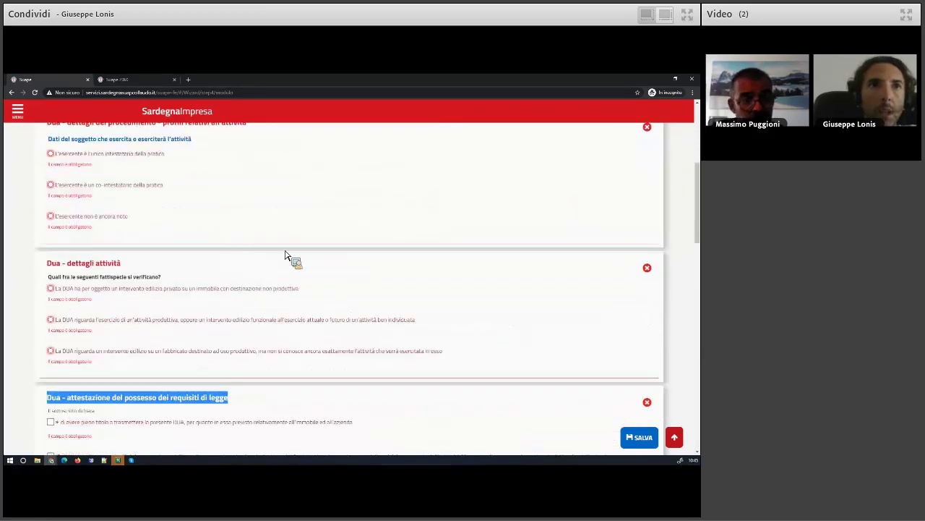
pyautogui.scroll(3, 285, 255)
pyautogui.click(453, 250)
# Make the applicant sole practice holder and choose the productive activity case
pyautogui.click(208, 198)
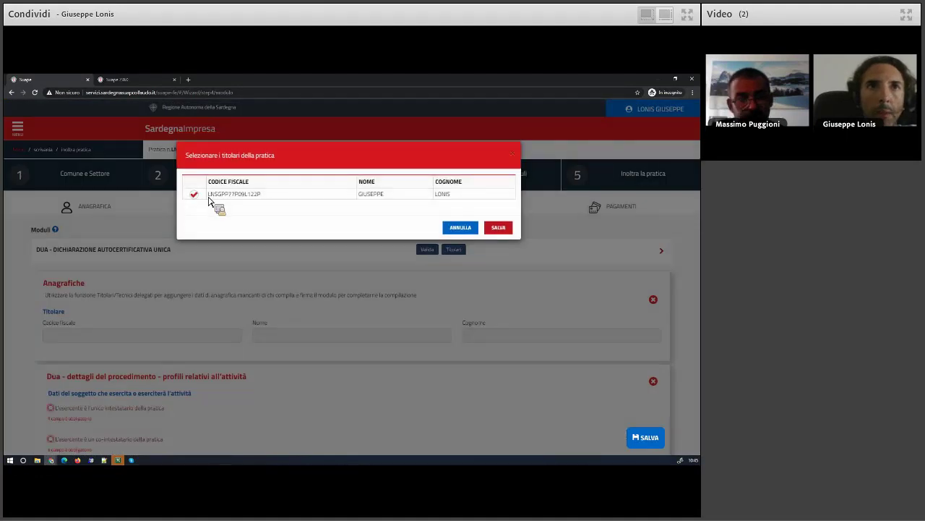
pyautogui.click(506, 228)
pyautogui.scroll(-2, 121, 351)
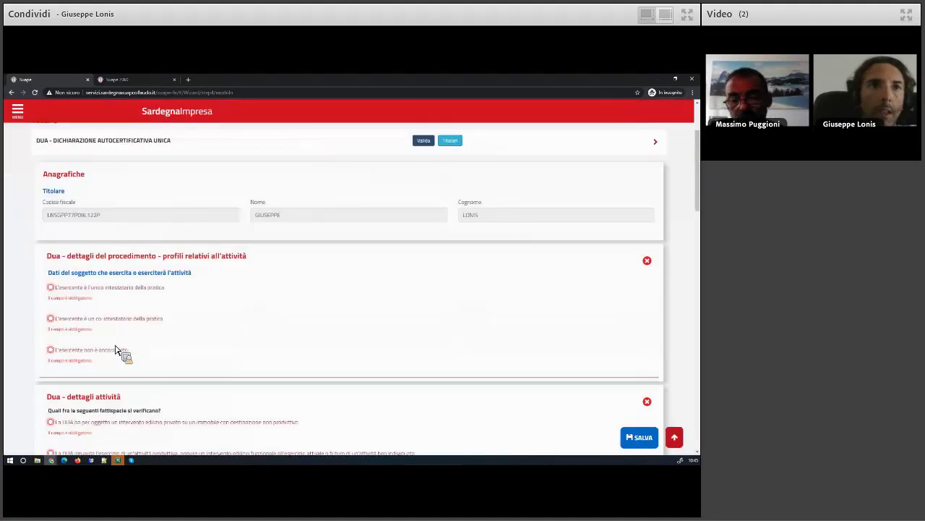
pyautogui.click(50, 287)
pyautogui.scroll(-4, 101, 314)
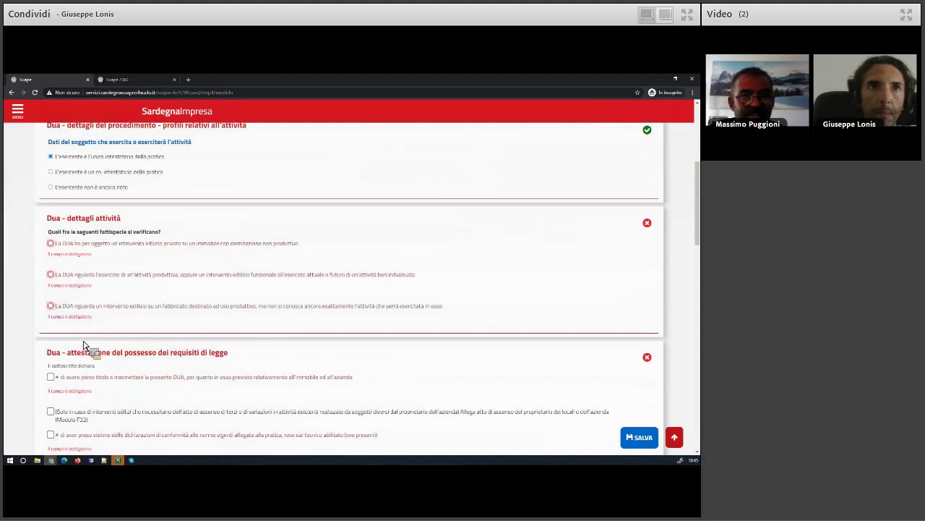
pyautogui.click(85, 231)
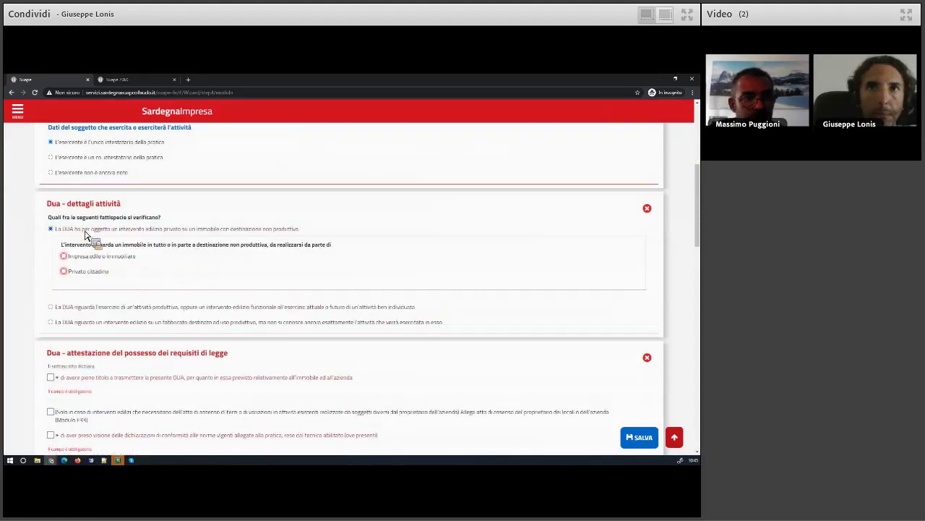
pyautogui.click(94, 309)
# Enter activity description 'Vendita mercatino' and ATECO code aaa
pyautogui.click(76, 338)
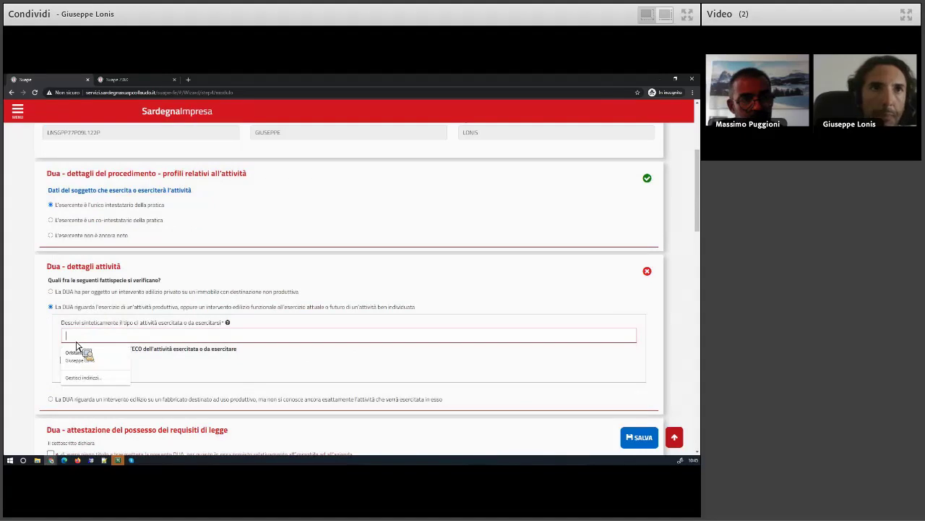
pyautogui.write('Vendita mercatino')
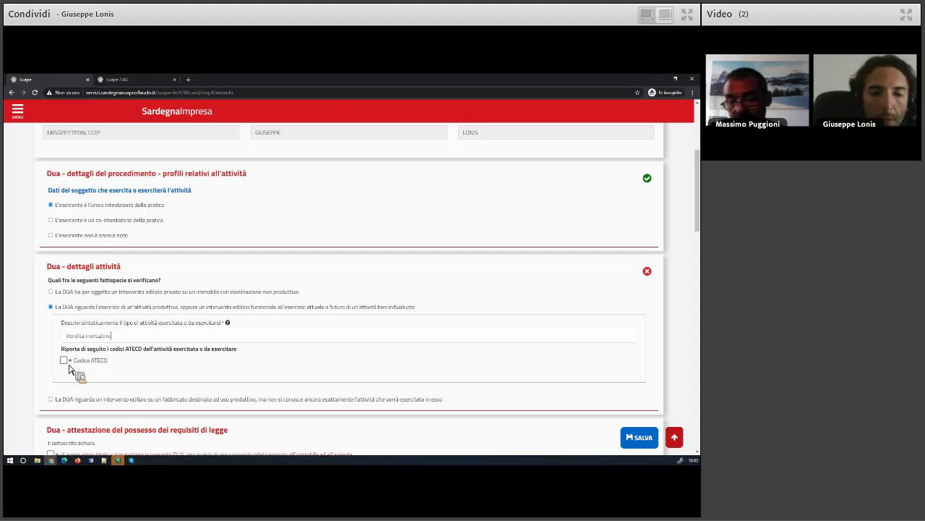
pyautogui.scroll(-1, 66, 371)
pyautogui.click(65, 324)
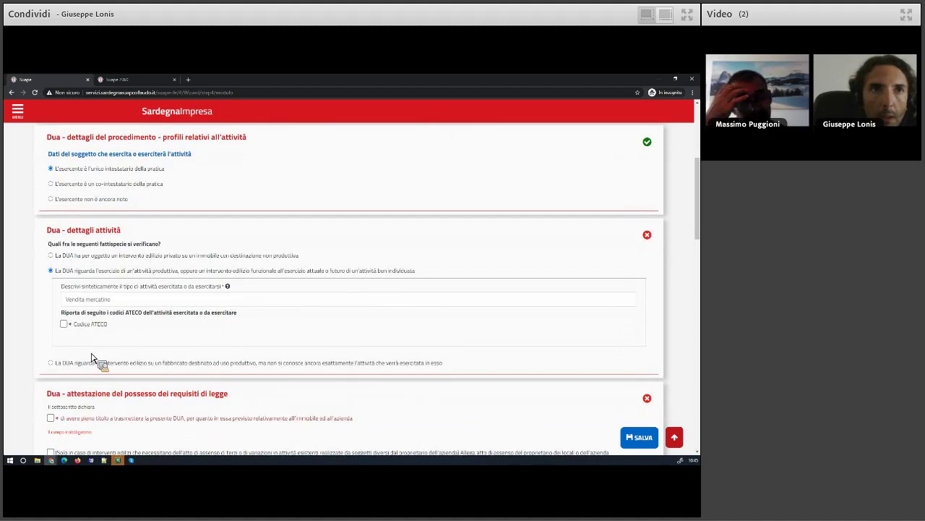
pyautogui.click(371, 357)
pyautogui.write('aaa')
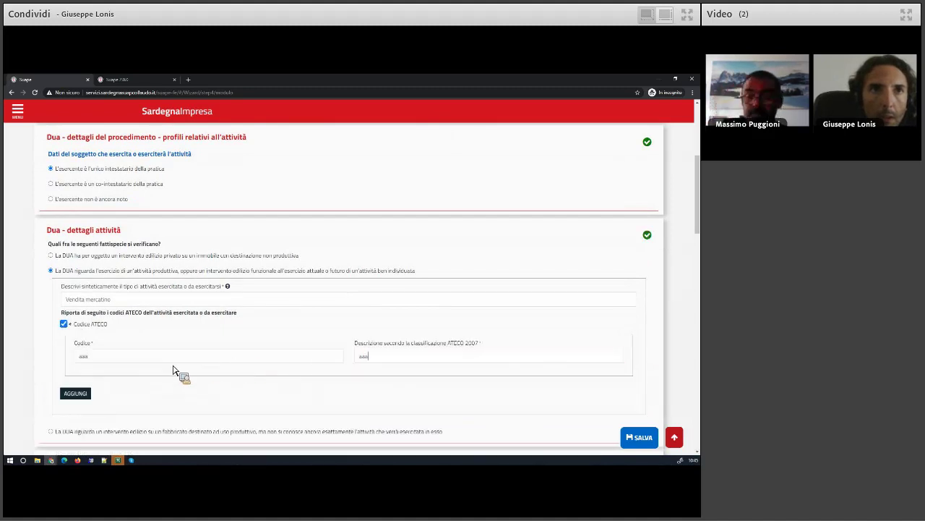
# Tick the six required attestations, from full title to submit through the privacy notice
pyautogui.scroll(-5, 166, 369)
pyautogui.click(50, 269)
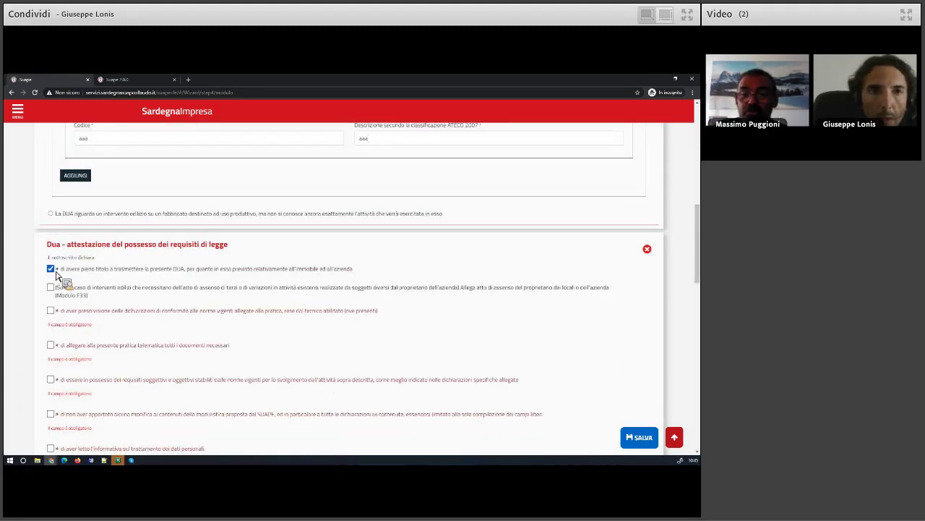
pyautogui.click(51, 310)
pyautogui.click(52, 330)
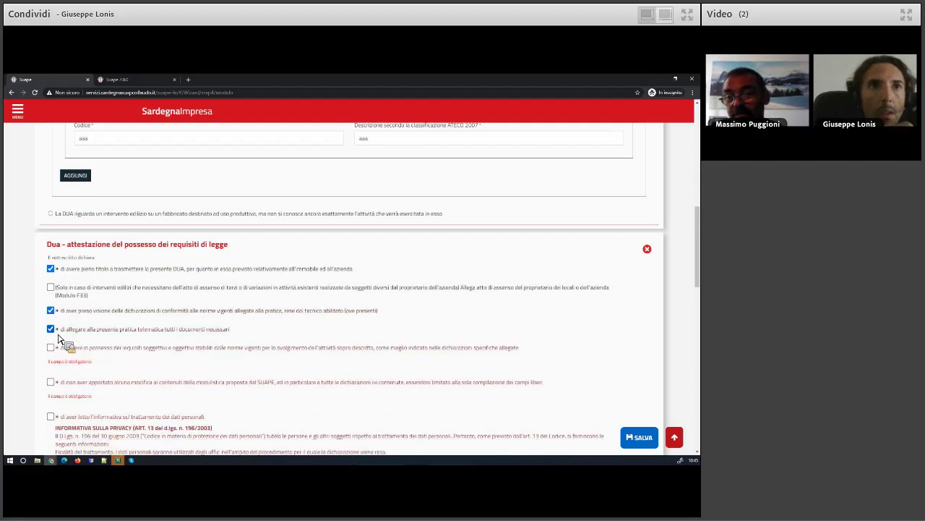
pyautogui.click(50, 349)
pyautogui.click(51, 366)
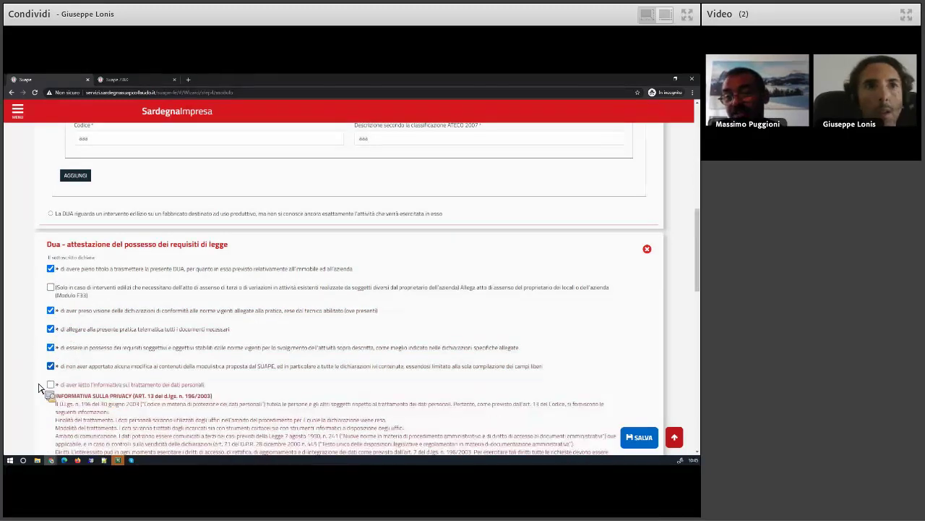
pyautogui.click(51, 384)
# Enter the applicant's name in the Firma dell'interessato signature field
pyautogui.scroll(-1, 39, 365)
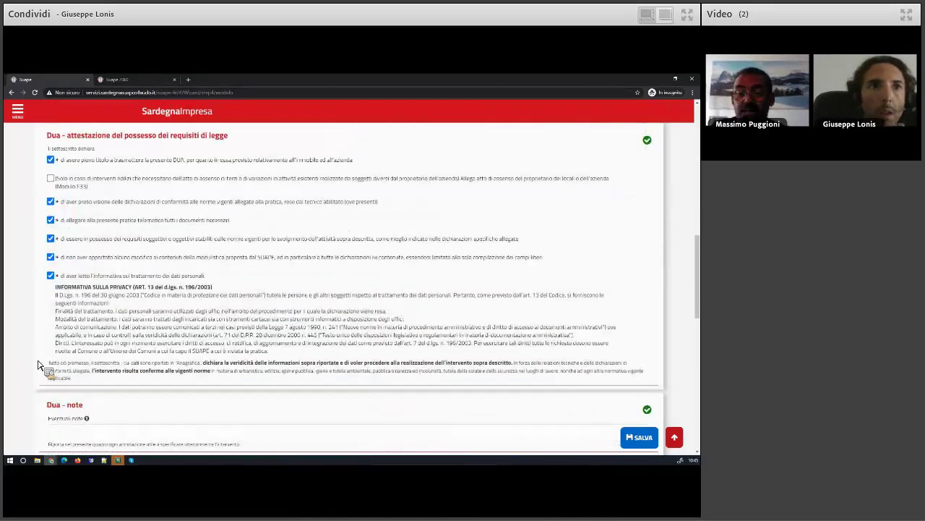
pyautogui.scroll(-1, 39, 366)
pyautogui.scroll(-3, 39, 366)
pyautogui.click(75, 364)
pyautogui.write('Giuseppe')
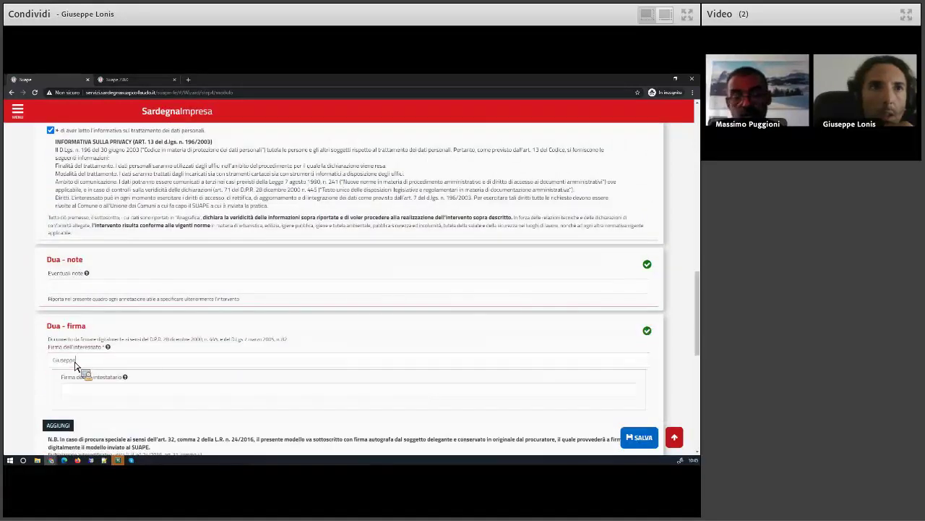
pyautogui.scroll(-6, 131, 347)
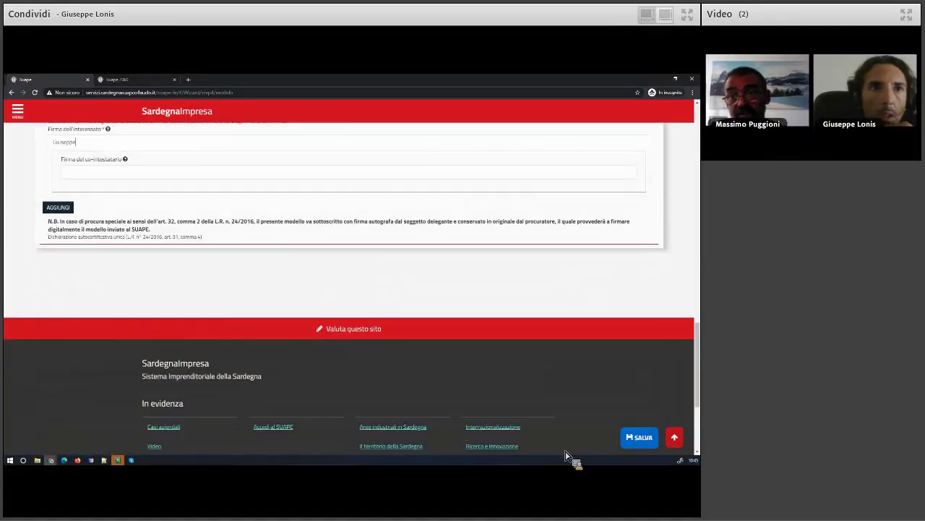
# Save the DUA form and download its PDF, DUA.pdf, from the Moduli list
pyautogui.click(645, 440)
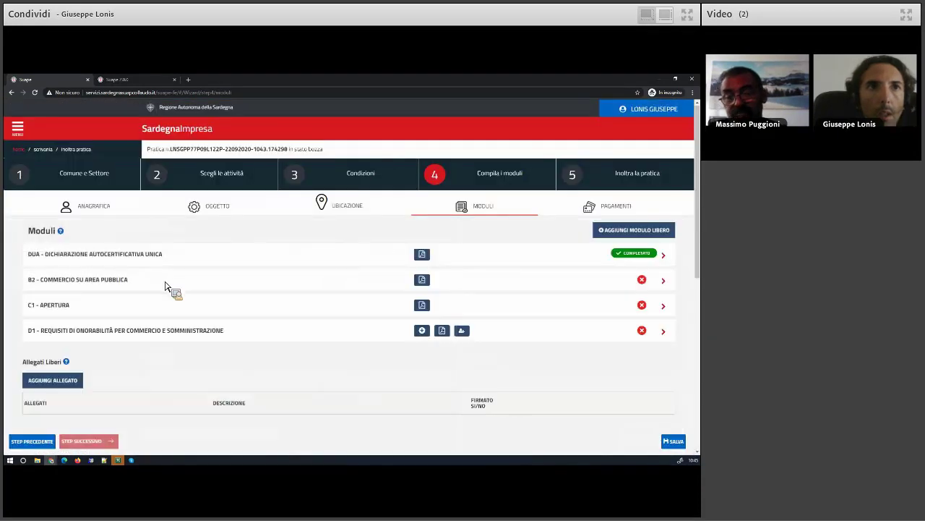
pyautogui.click(422, 255)
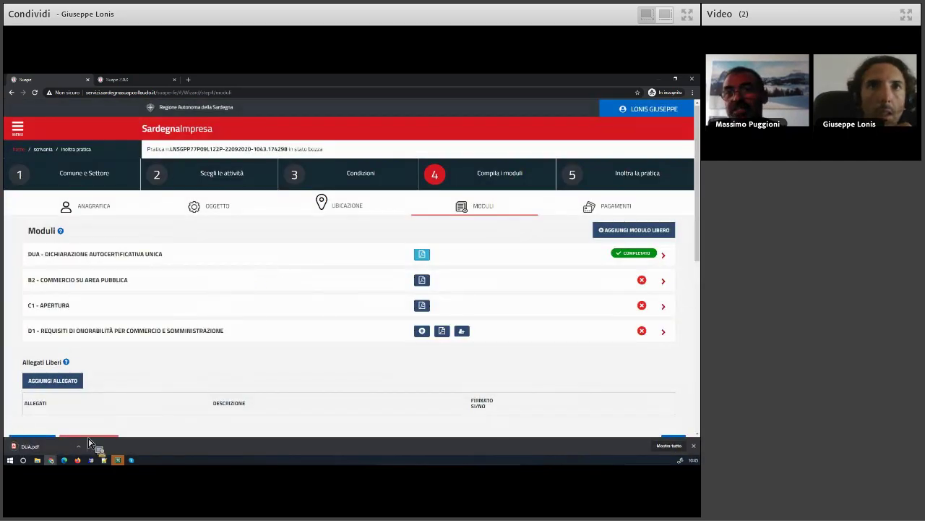
# Open the downloaded DUA.pdf and scroll down through it to the signature section
pyautogui.click(78, 446)
pyautogui.click(40, 446)
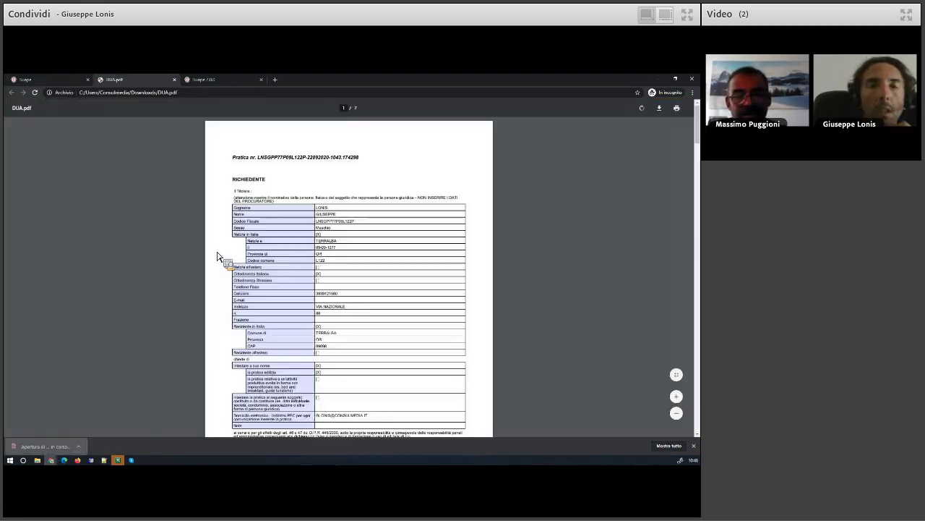
pyautogui.scroll(-5, 305, 286)
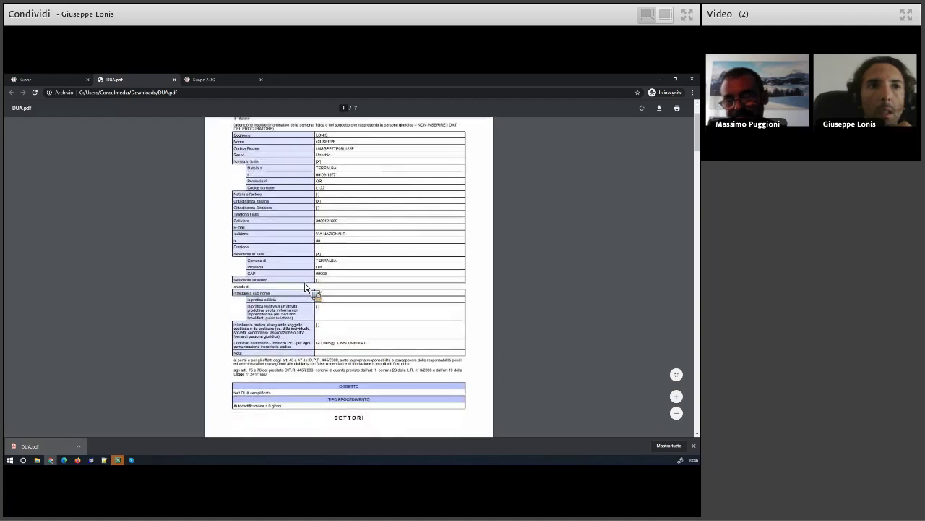
pyautogui.scroll(-2, 305, 286)
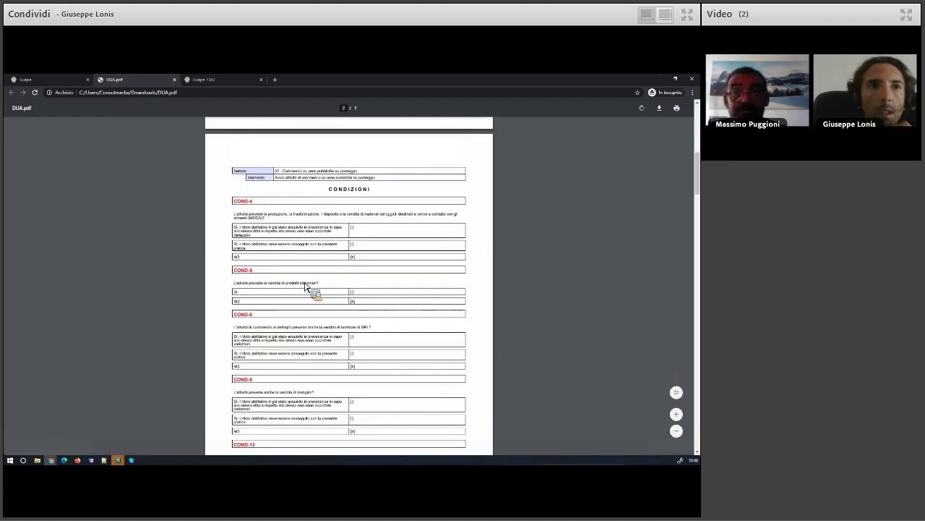
pyautogui.scroll(-3, 305, 286)
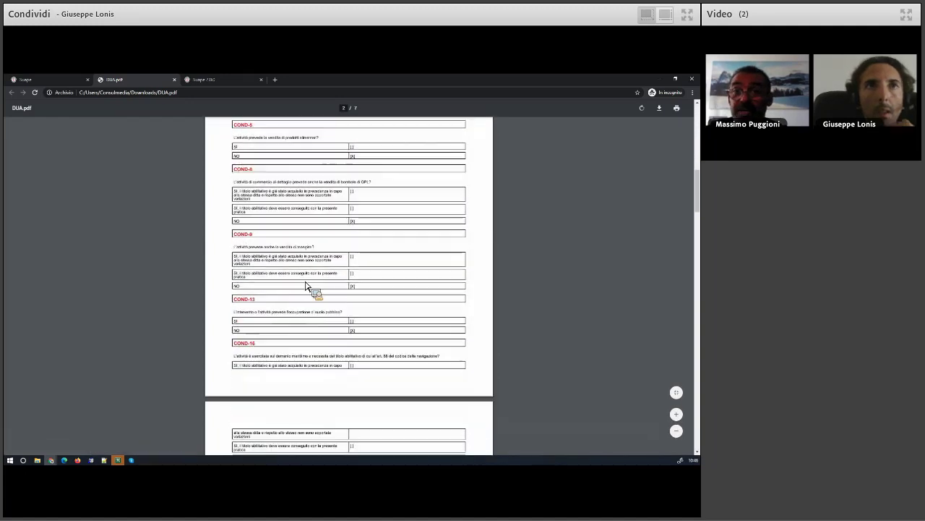
pyautogui.scroll(-3, 305, 286)
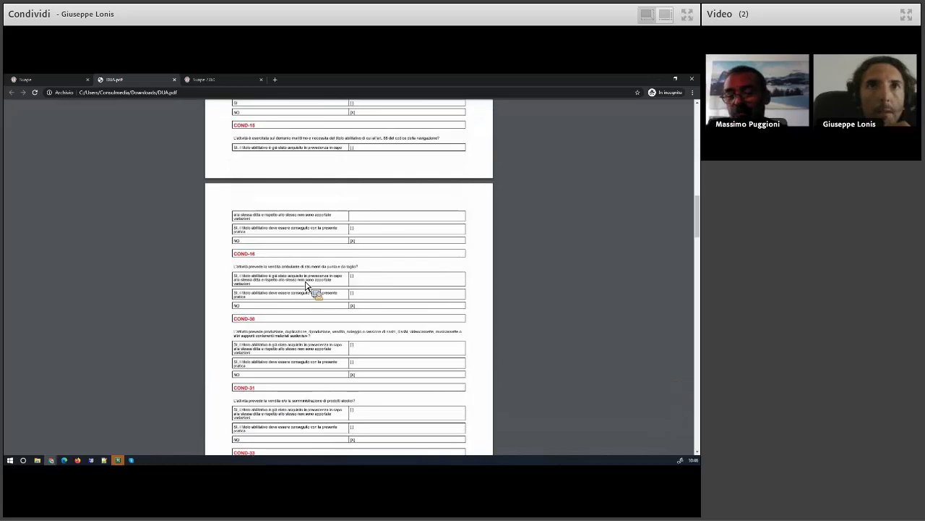
pyautogui.scroll(-4, 305, 285)
pyautogui.scroll(-4, 305, 285)
pyautogui.scroll(-3, 305, 285)
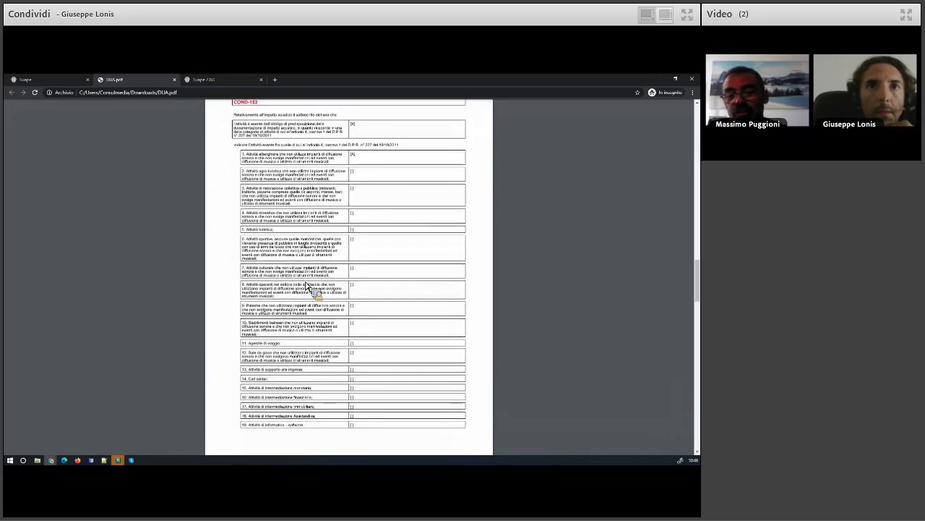
pyautogui.scroll(1, 307, 286)
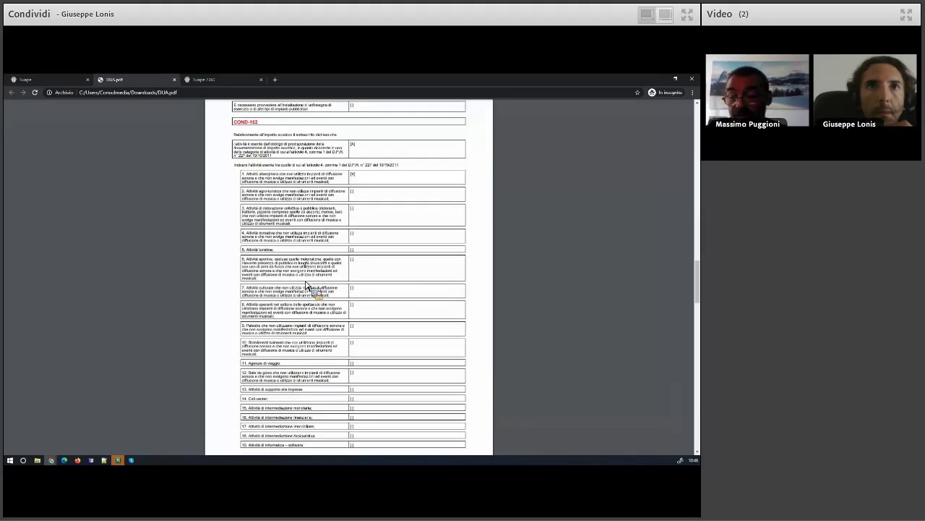
pyautogui.scroll(-3, 305, 285)
pyautogui.scroll(-10, 305, 286)
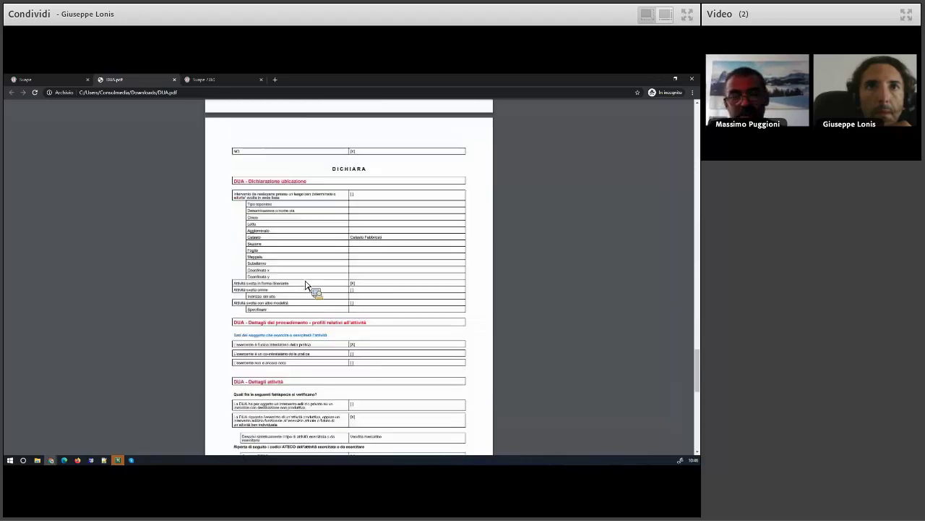
pyautogui.scroll(-3, 305, 286)
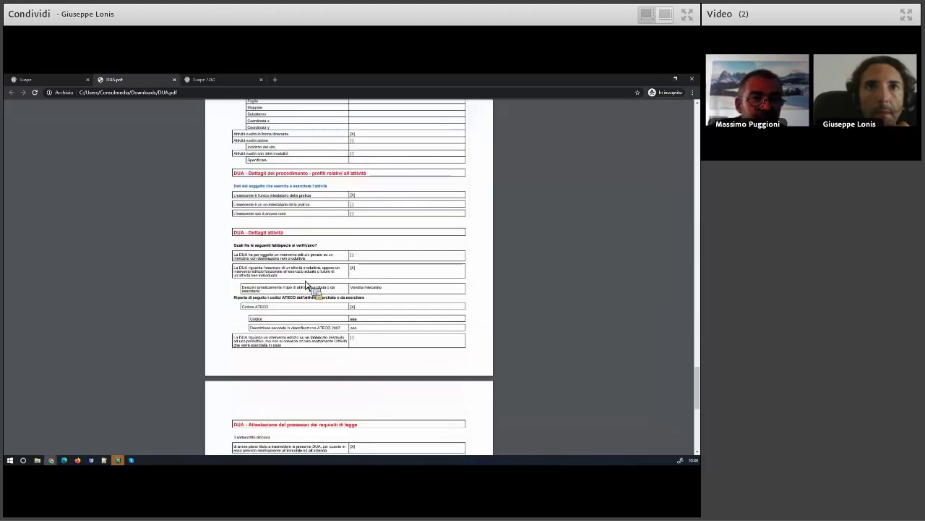
pyautogui.scroll(-5, 305, 285)
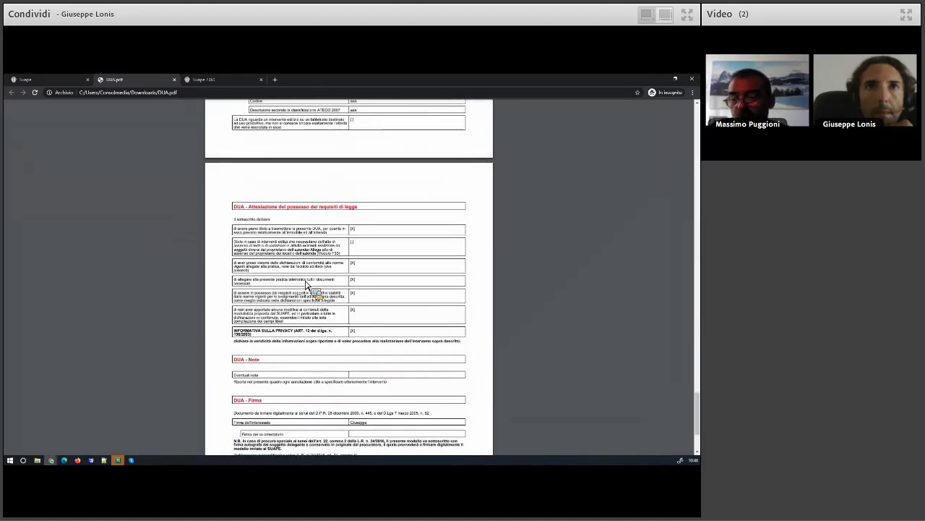
pyautogui.scroll(3, 305, 286)
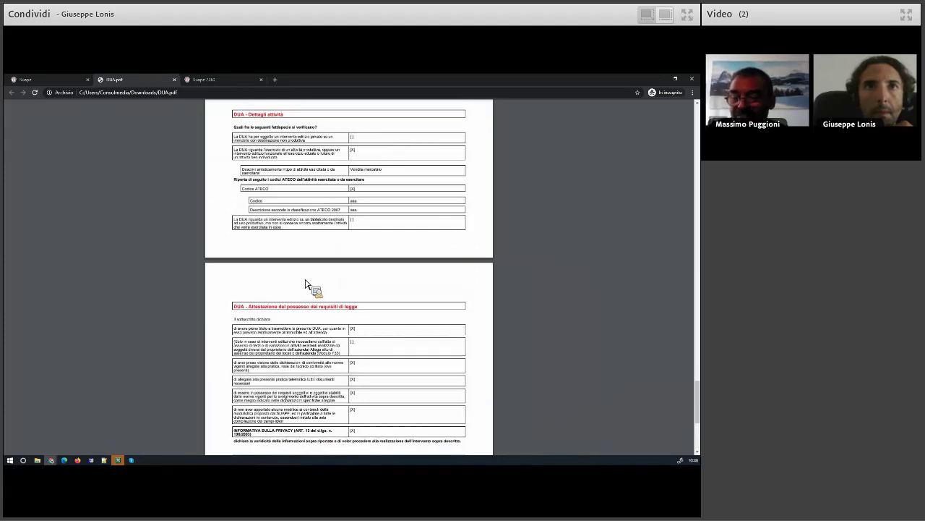
pyautogui.scroll(3, 305, 286)
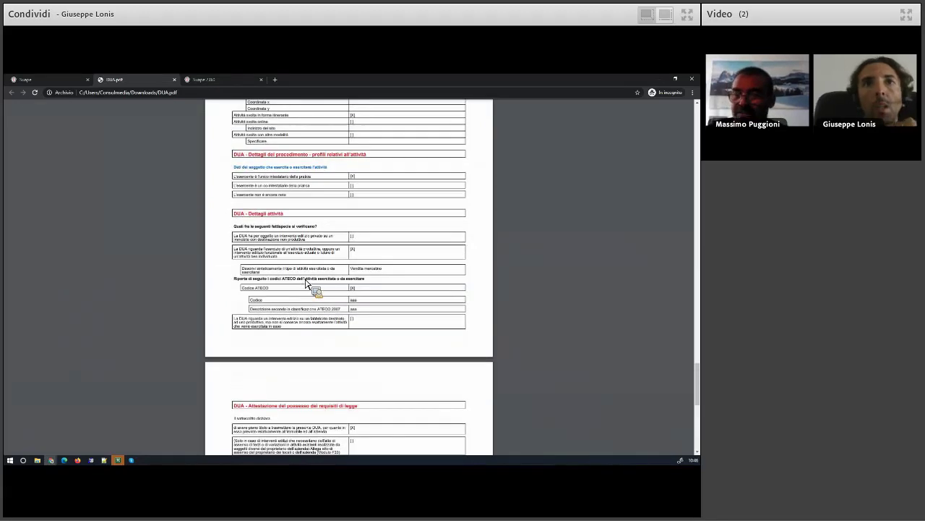
pyautogui.scroll(7, 305, 286)
pyautogui.scroll(-2, 305, 284)
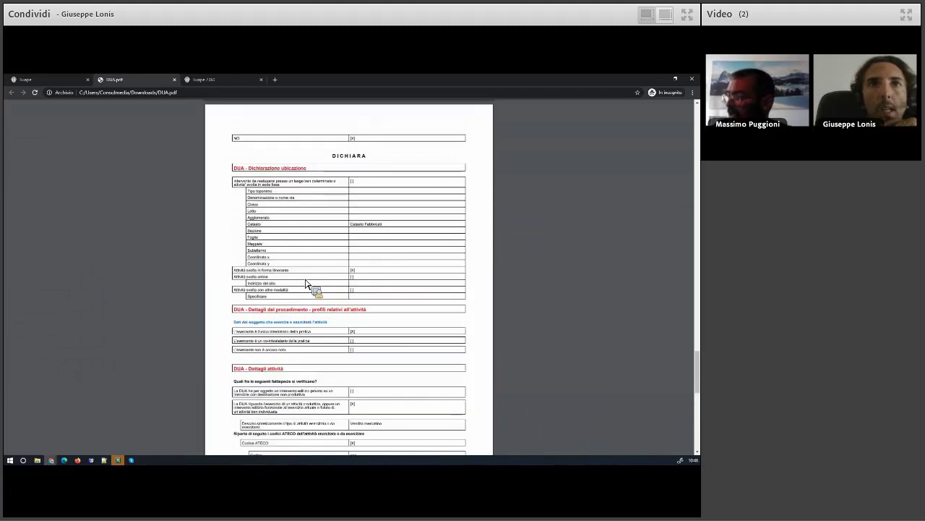
pyautogui.scroll(-1, 305, 284)
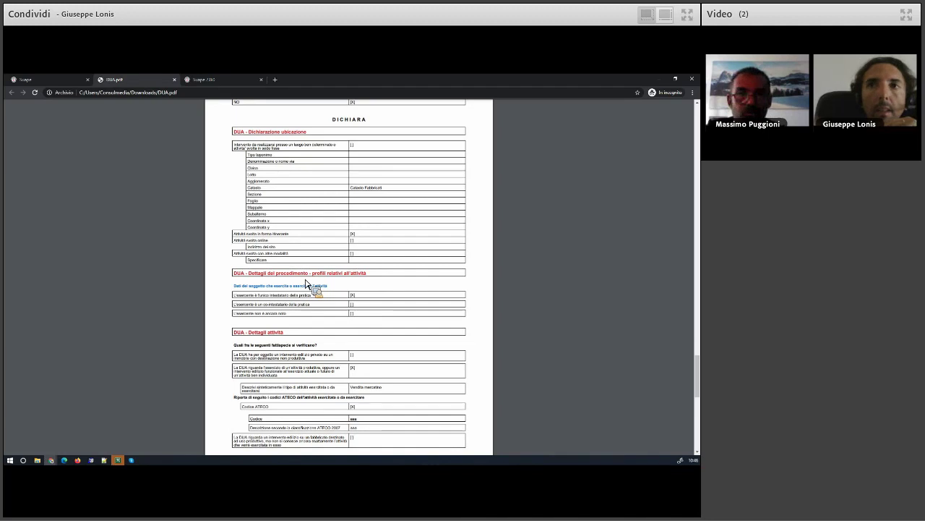
# Scroll back up through DUA.pdf from the DUA - Firma section to the DICHIARA heading
pyautogui.scroll(3, 332, 271)
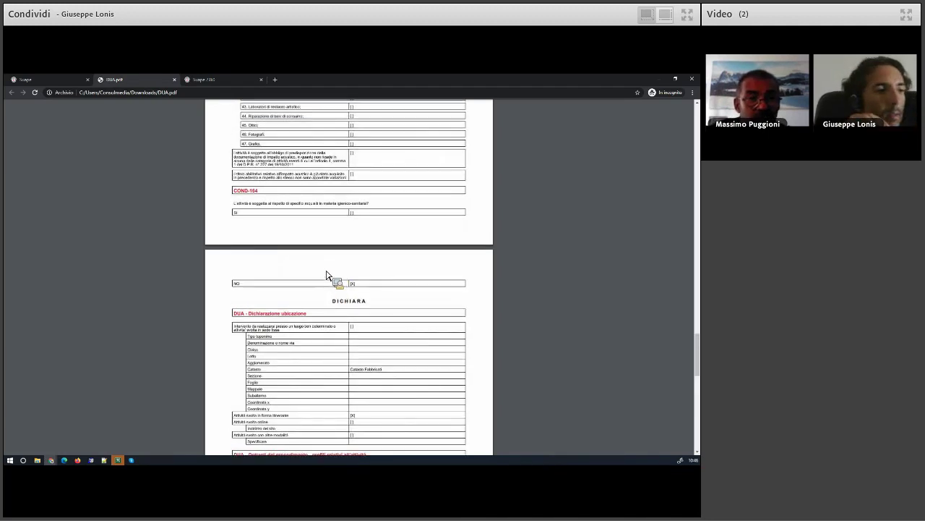
pyautogui.scroll(1, 329, 272)
pyautogui.scroll(6, 326, 275)
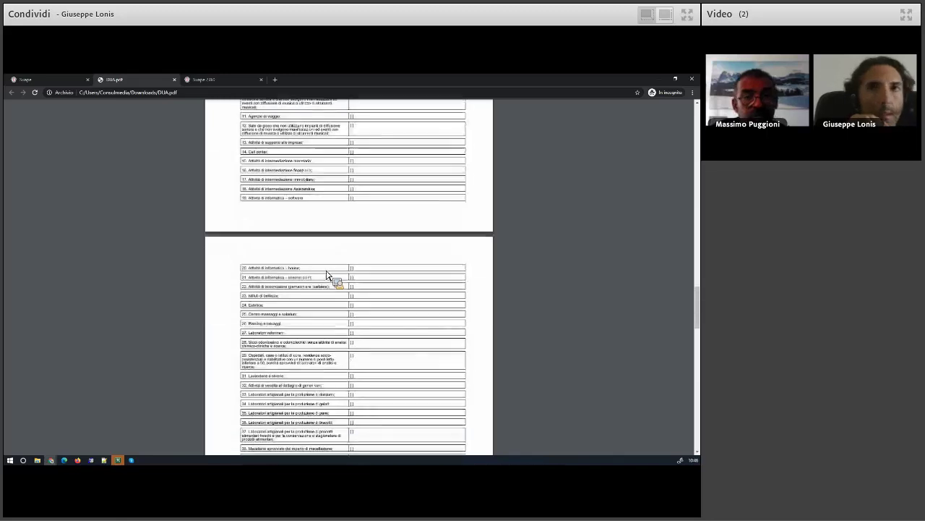
pyautogui.scroll(10, 326, 275)
pyautogui.scroll(2, 326, 275)
pyautogui.scroll(5, 326, 275)
pyautogui.scroll(-4, 326, 274)
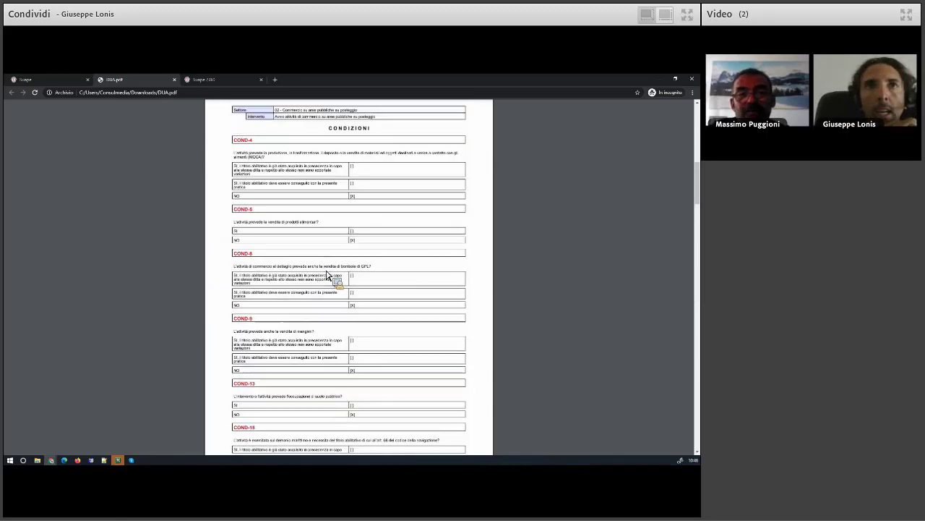
pyautogui.scroll(-1, 326, 275)
pyautogui.scroll(-3, 326, 275)
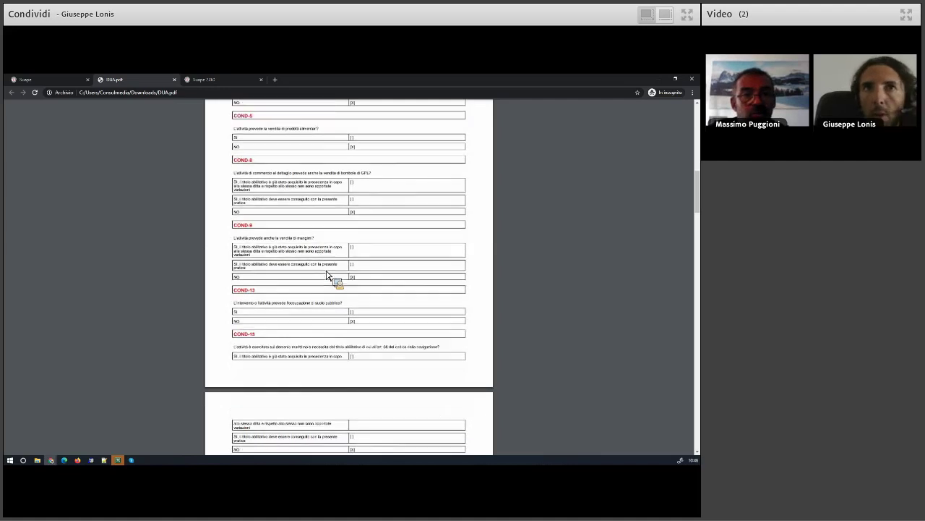
pyautogui.scroll(-1, 326, 275)
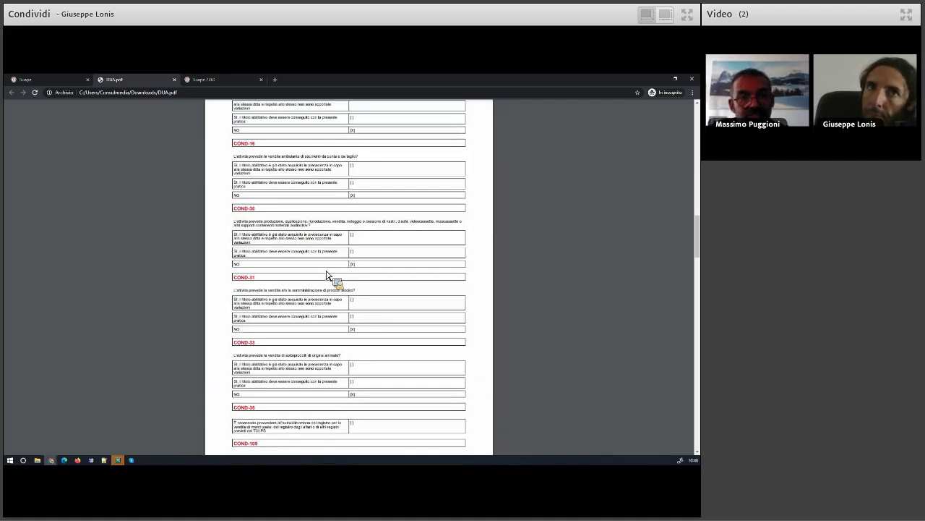
pyautogui.scroll(-10, 326, 275)
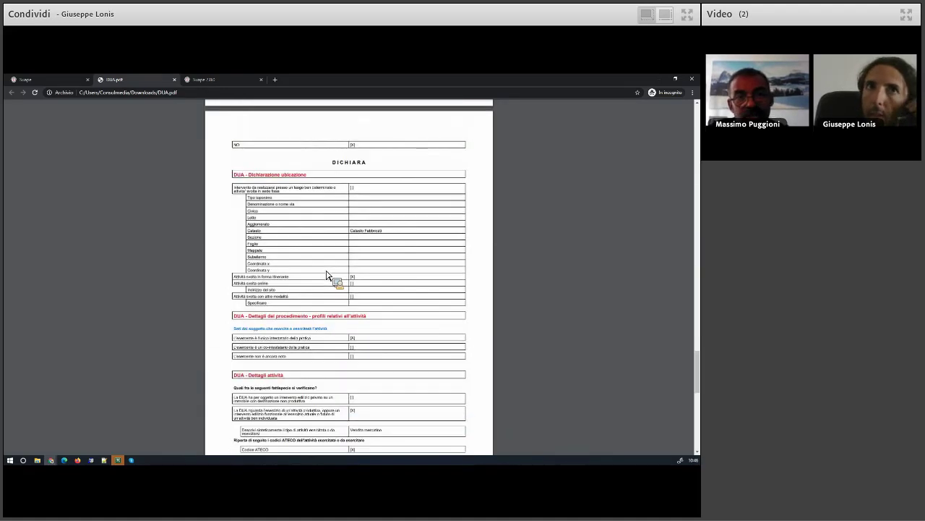
pyautogui.scroll(-1, 326, 275)
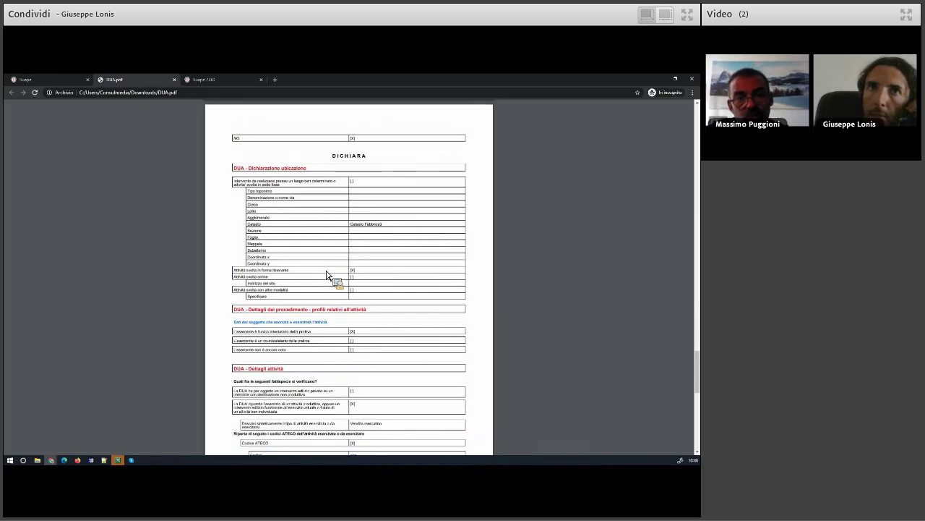
pyautogui.scroll(-3, 326, 274)
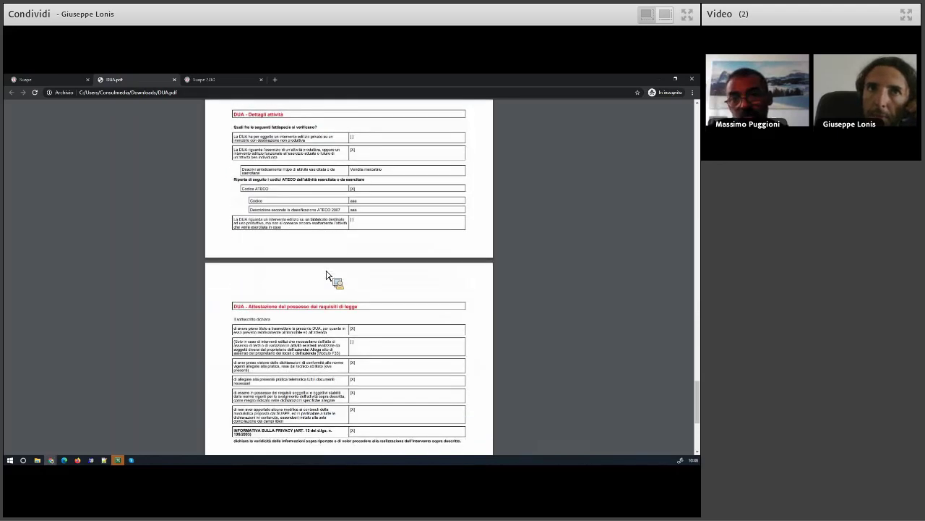
pyautogui.scroll(-3, 326, 274)
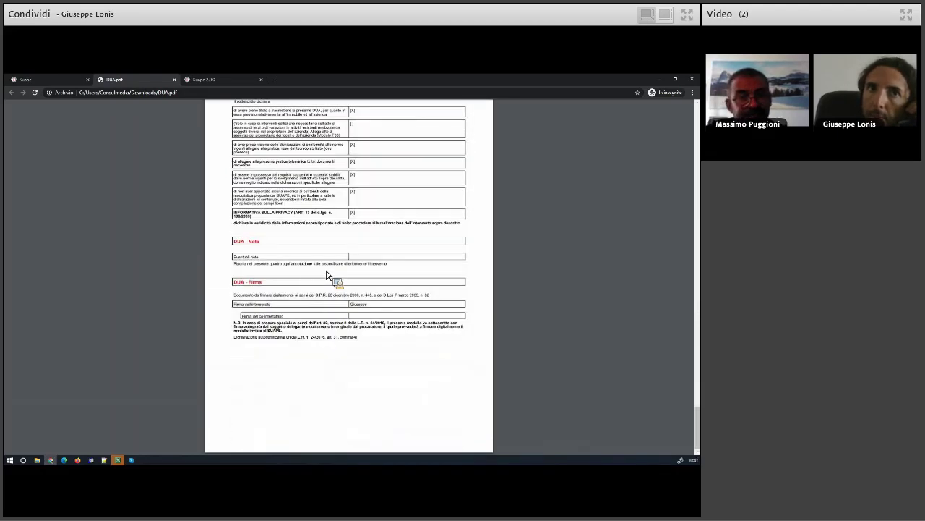
pyautogui.scroll(3, 326, 275)
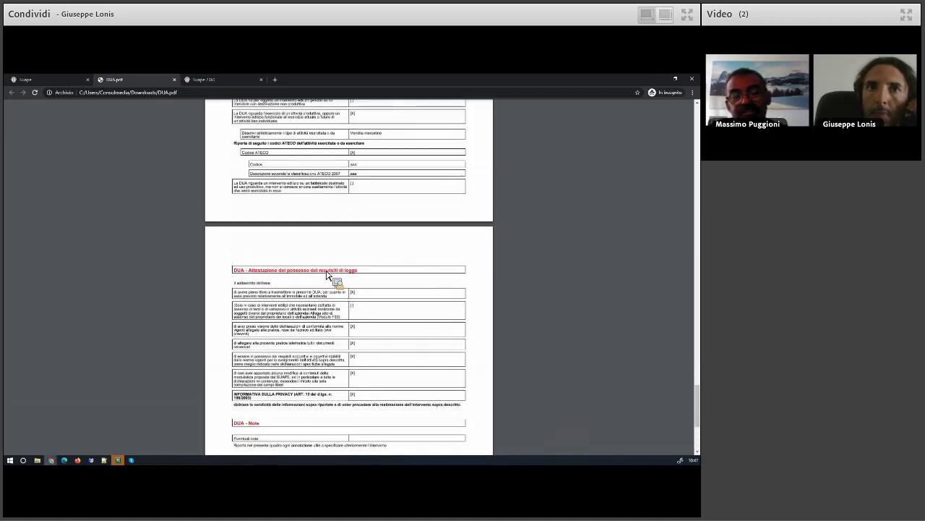
pyautogui.scroll(2, 326, 275)
pyautogui.scroll(1, 327, 275)
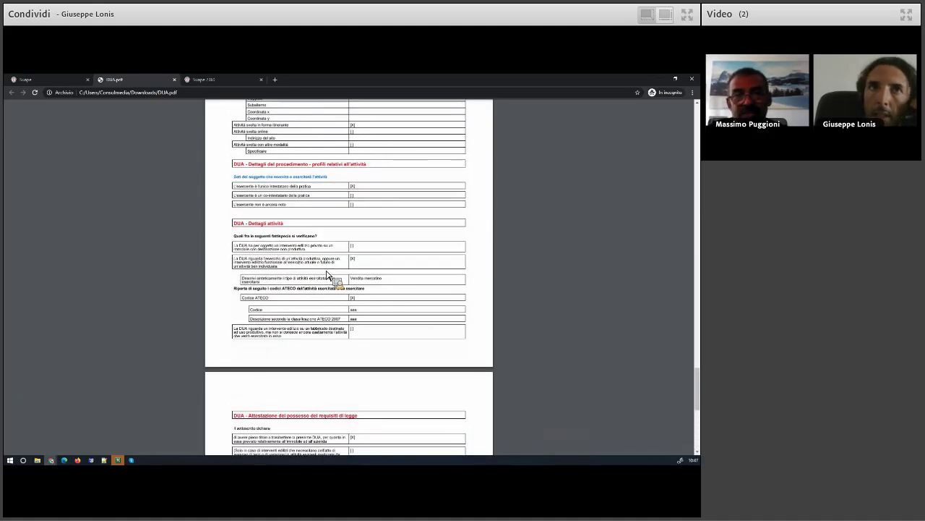
pyautogui.scroll(1, 326, 275)
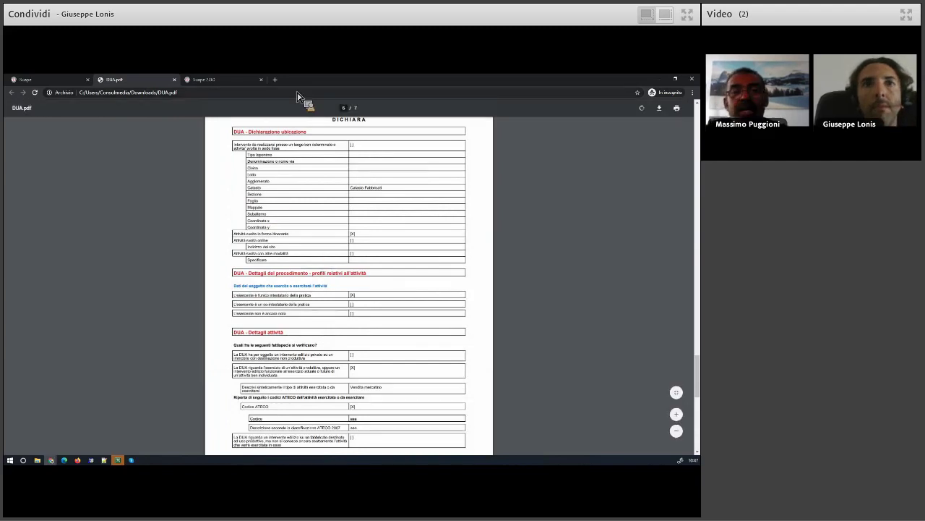
# Close the DUA.pdf tab and log out of the citizen session
pyautogui.click(175, 81)
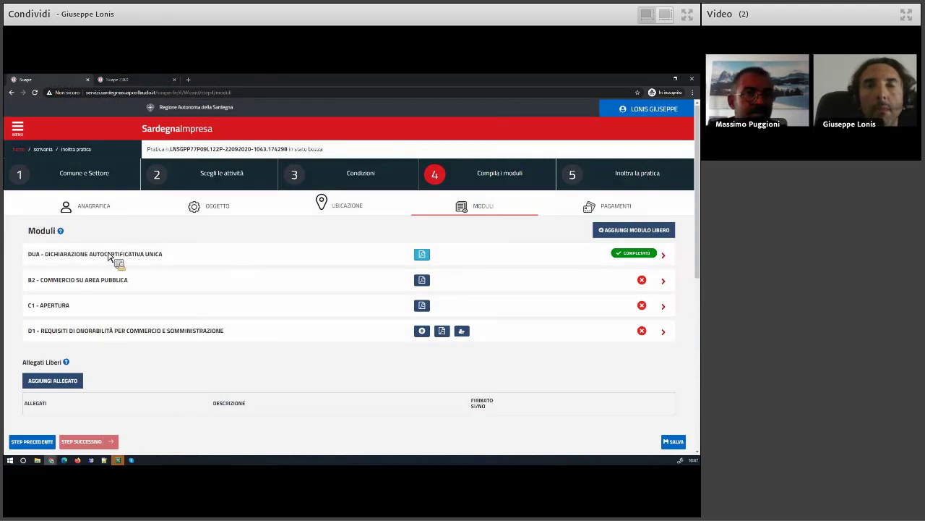
pyautogui.click(654, 108)
pyautogui.click(653, 147)
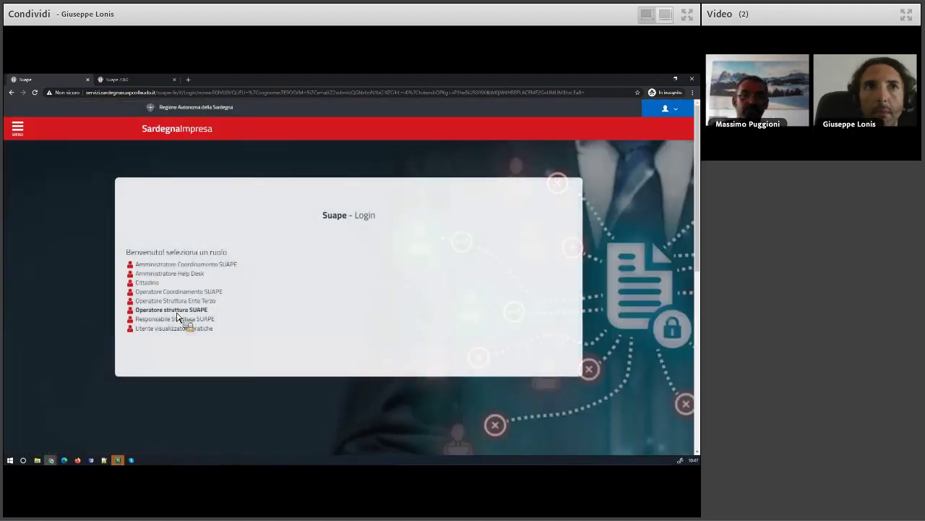
# Sign in as Operatore struttura SUAPE at XX Sportello di test and view the trasferimento vicinato practice's details
pyautogui.click(177, 313)
pyautogui.click(370, 264)
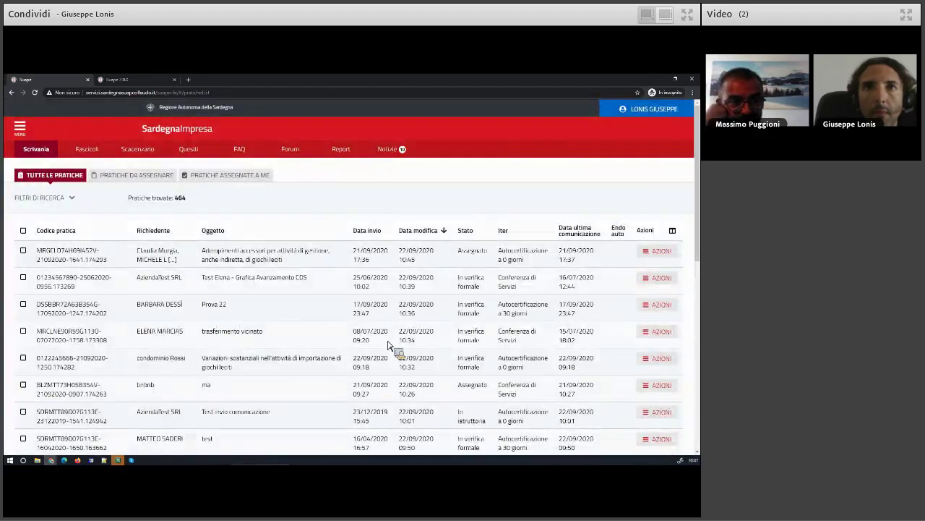
pyautogui.click(662, 332)
pyautogui.click(642, 376)
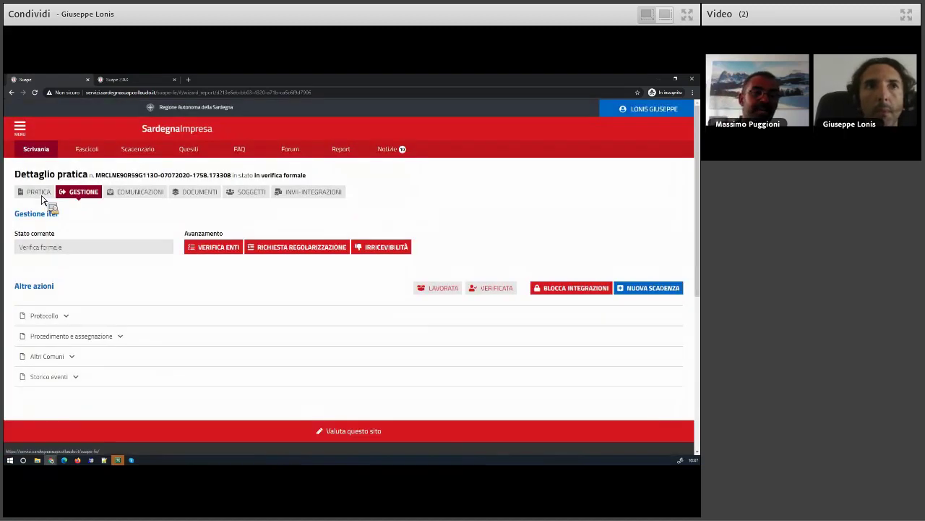
# Expand Moduli, open the DUA module with Visualizza Modulo and scroll through its details
pyautogui.click(38, 193)
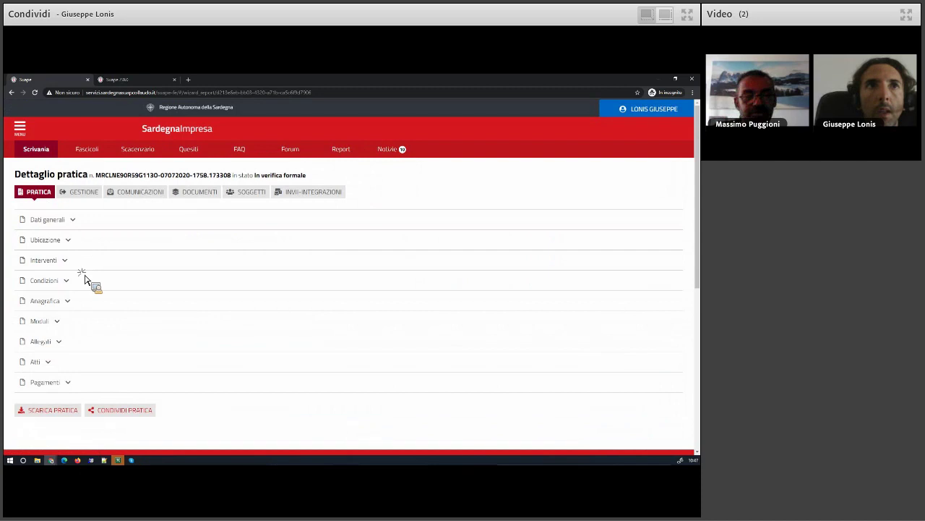
pyautogui.click(58, 321)
pyautogui.scroll(-6, 127, 296)
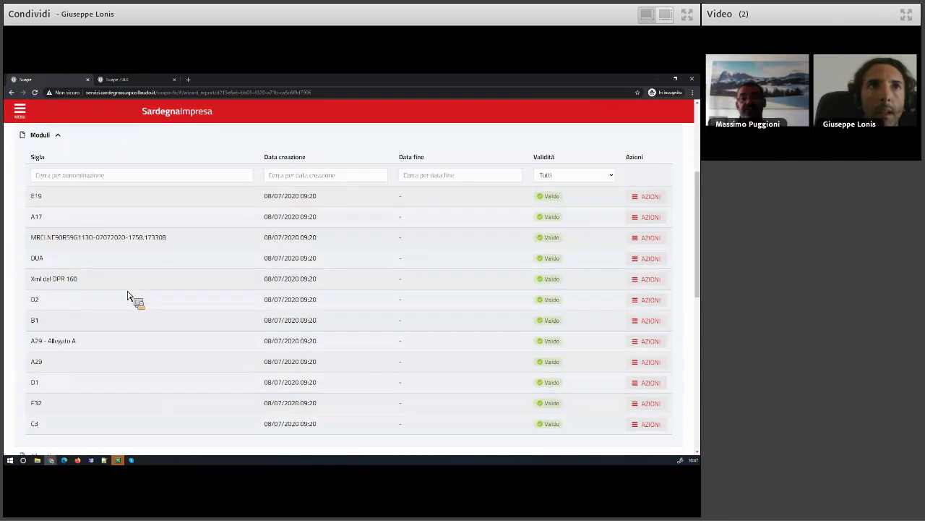
pyautogui.click(628, 230)
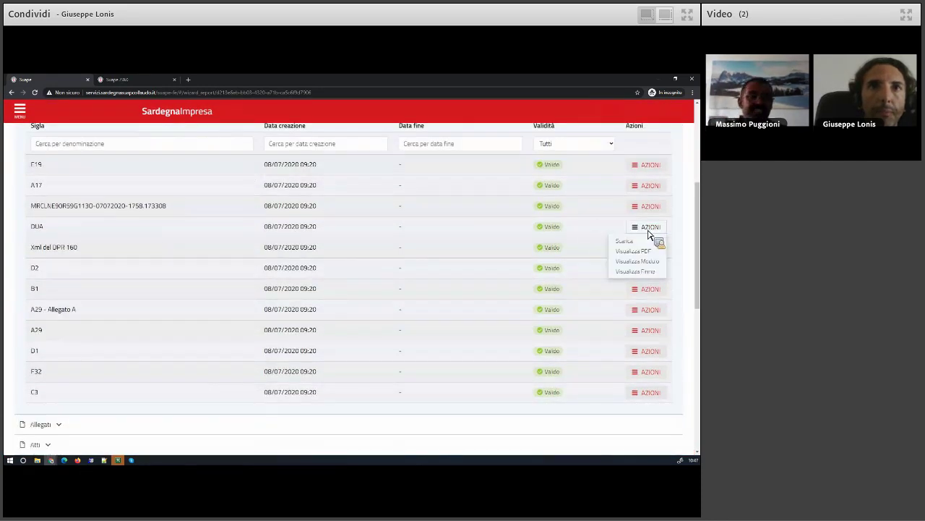
pyautogui.click(641, 261)
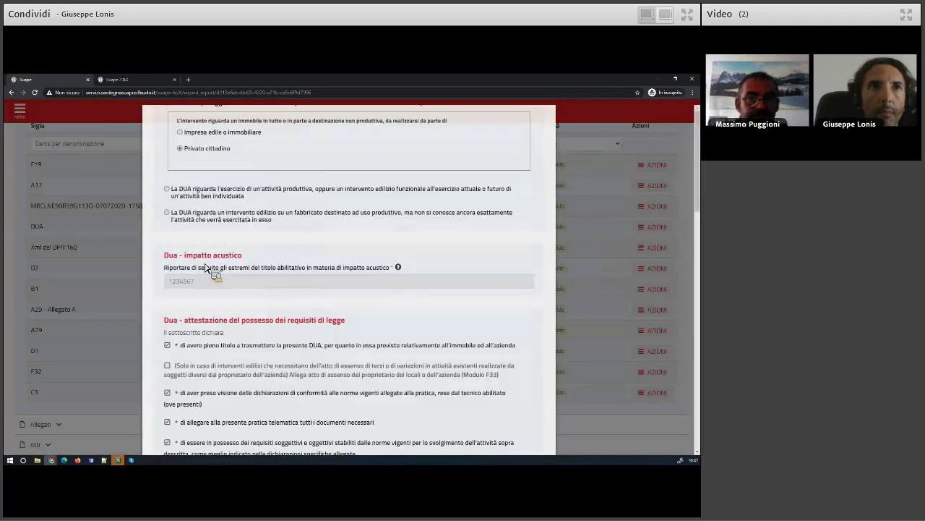
pyautogui.scroll(-1, 360, 330)
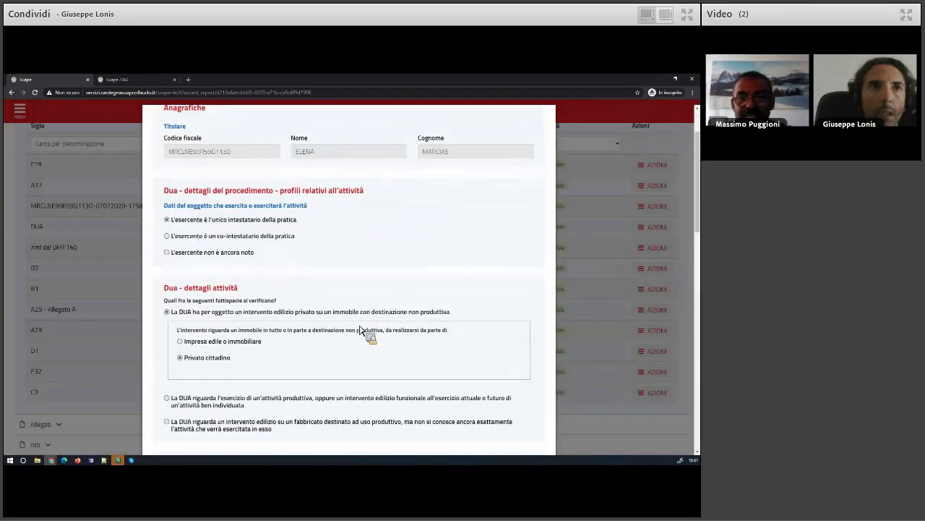
pyautogui.scroll(-4, 360, 331)
pyautogui.scroll(-5, 360, 330)
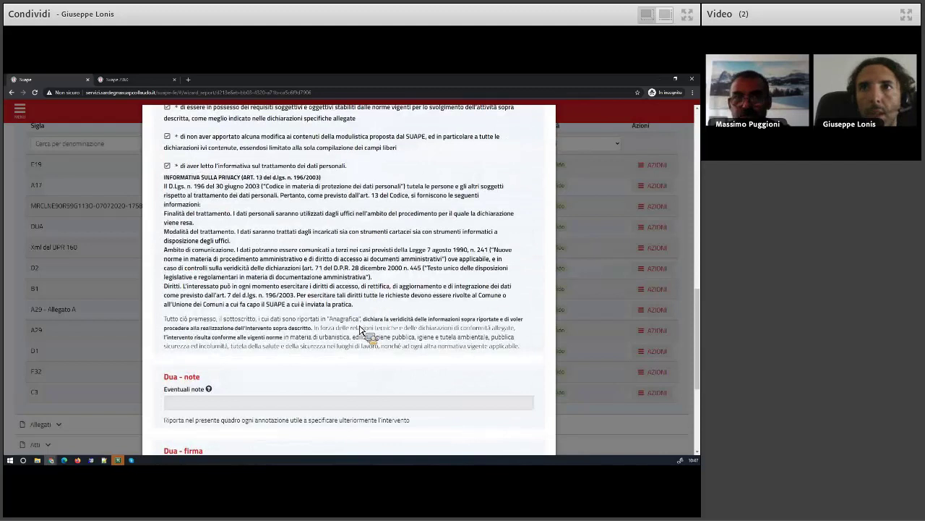
pyautogui.scroll(2, 360, 330)
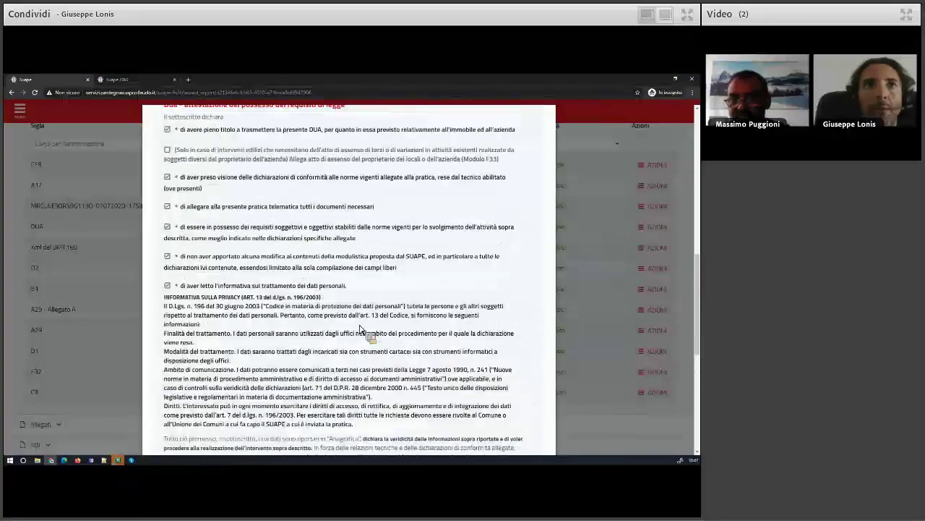
pyautogui.scroll(3, 360, 331)
pyautogui.scroll(10, 360, 331)
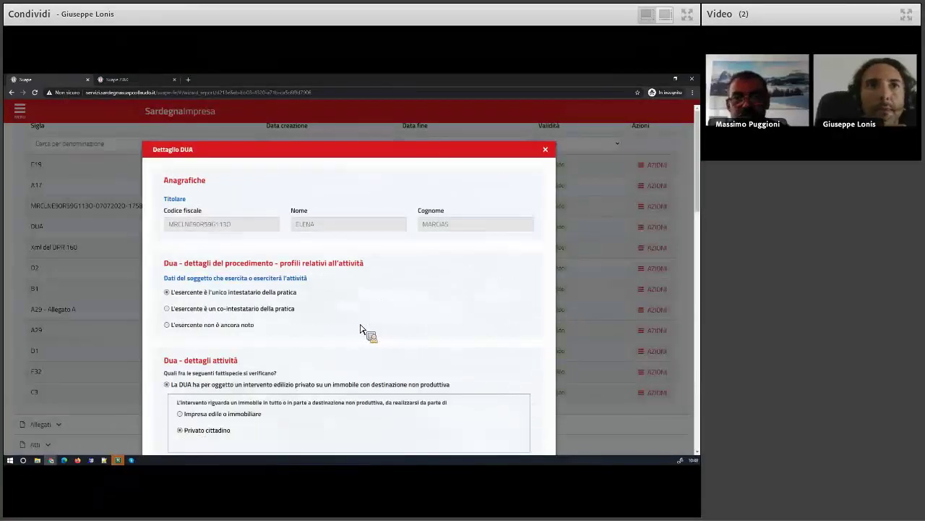
# Close the Dettaglio DUA modal, then expand and collapse the Condizioni section
pyautogui.click(546, 150)
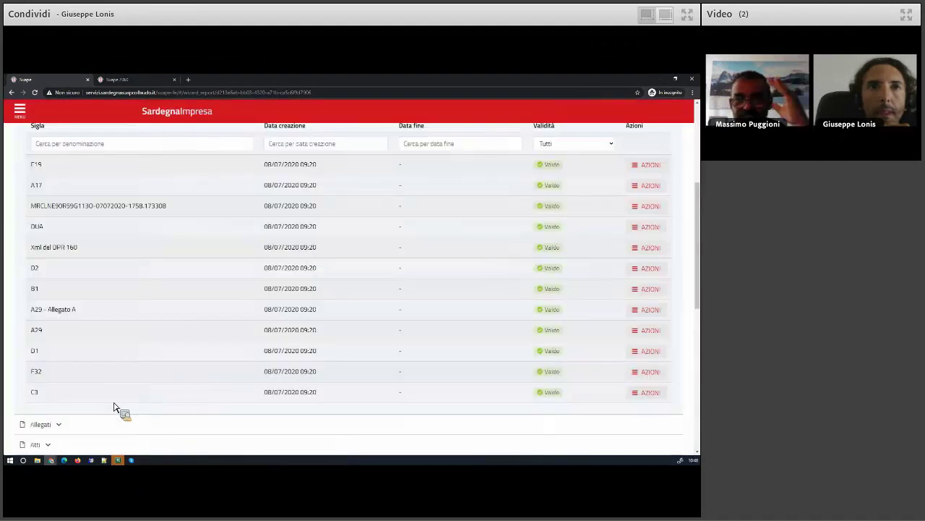
pyautogui.scroll(-2, 123, 407)
pyautogui.scroll(3, 87, 391)
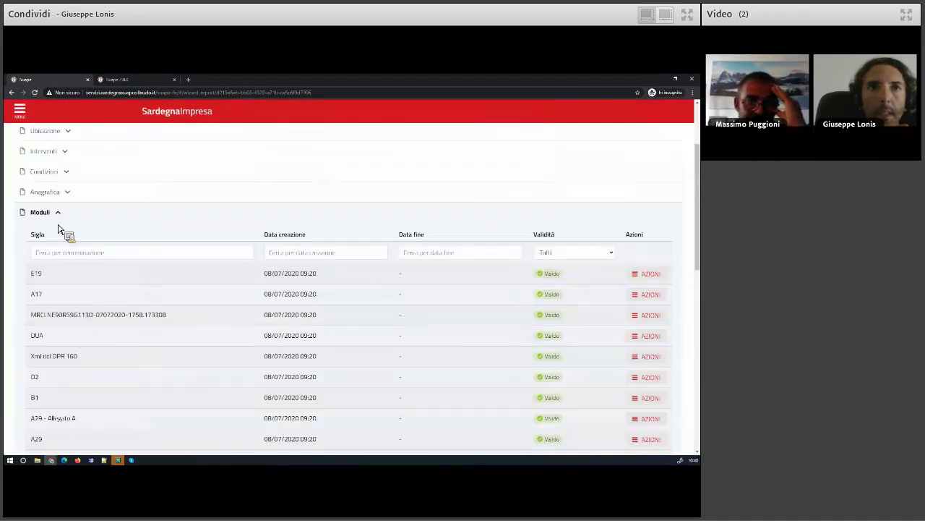
pyautogui.click(50, 174)
pyautogui.scroll(-3, 111, 403)
pyautogui.scroll(-2, 114, 406)
pyautogui.scroll(4, 113, 394)
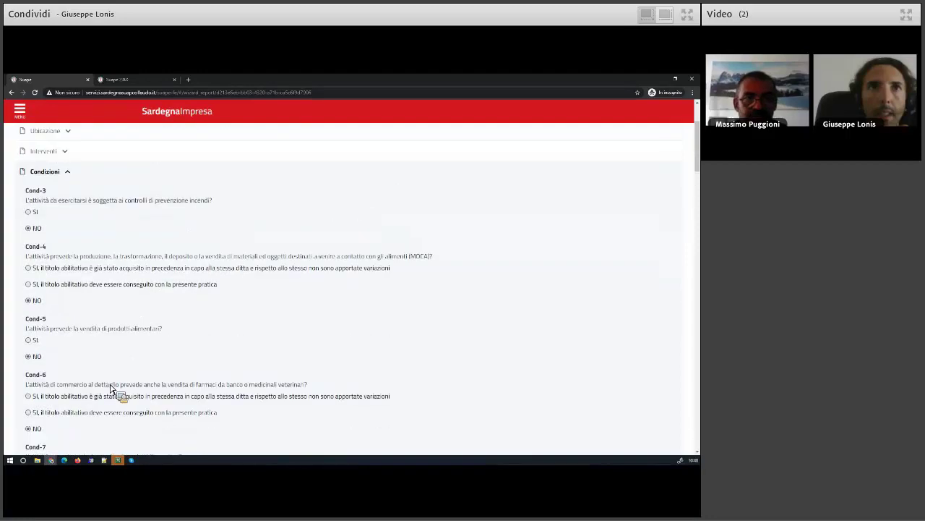
pyautogui.click(55, 172)
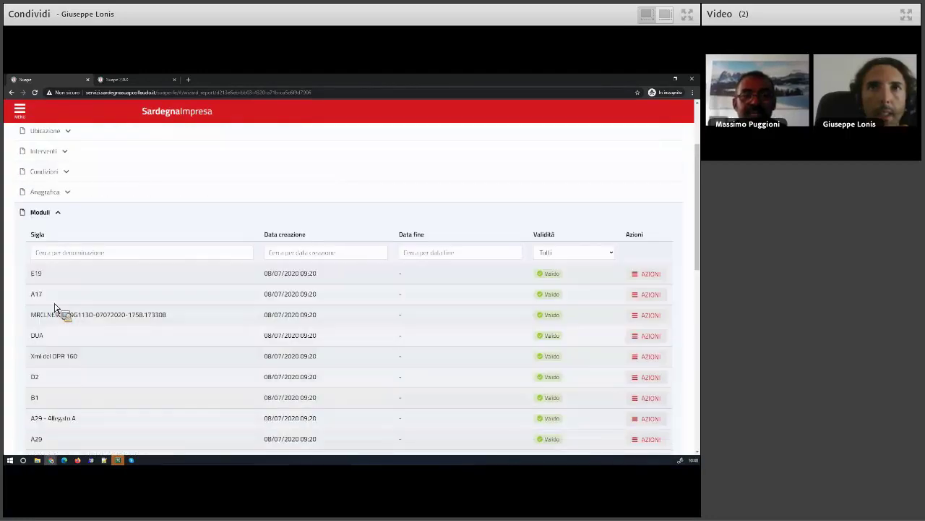
# Expand Interventi and briefly open then collapse Ubicazione and Dati generali
pyautogui.click(59, 152)
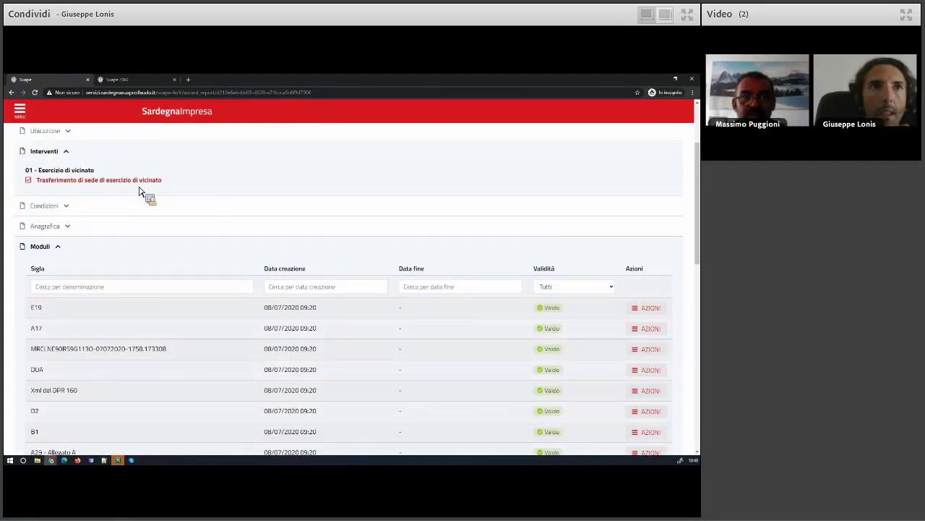
pyautogui.scroll(1, 143, 266)
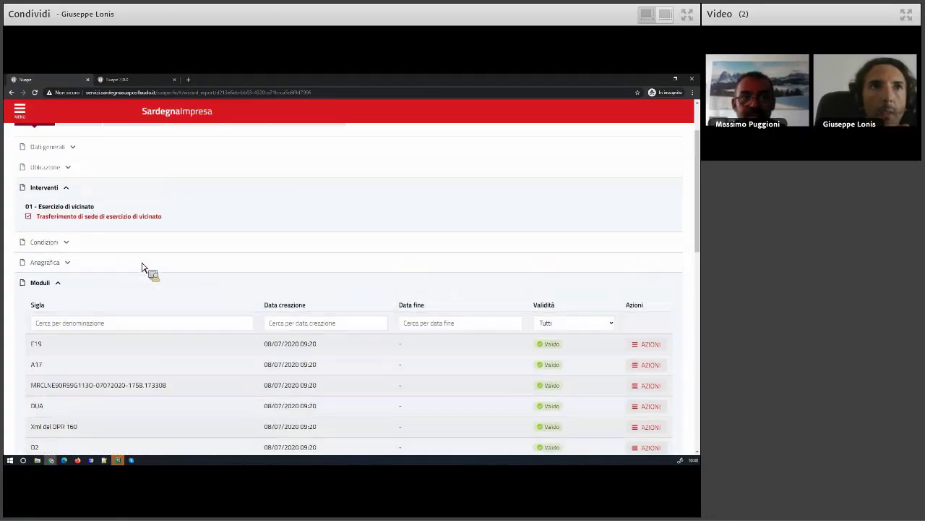
pyautogui.click(55, 170)
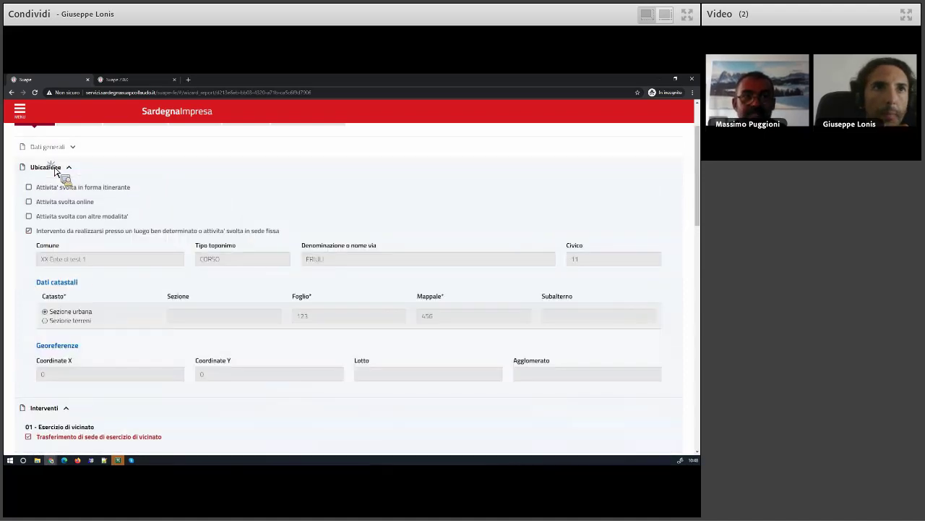
pyautogui.click(56, 168)
pyautogui.click(57, 151)
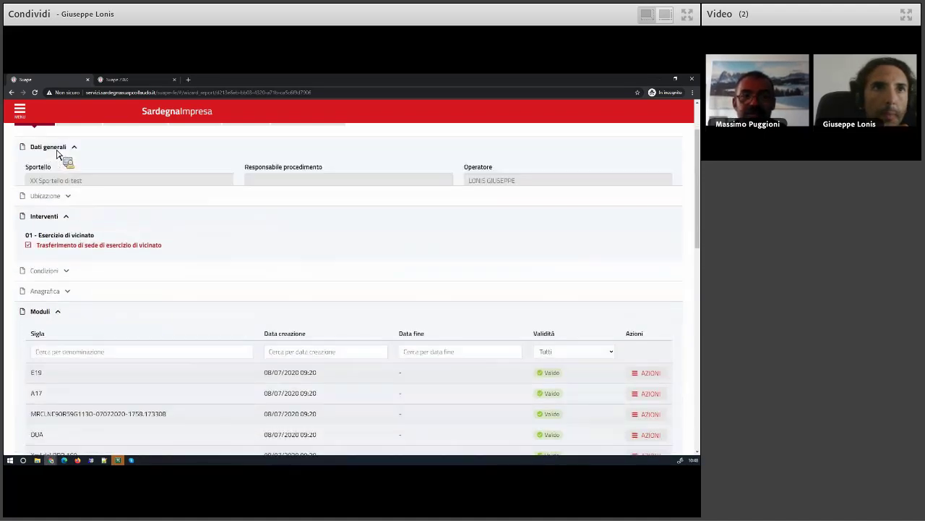
pyautogui.click(57, 151)
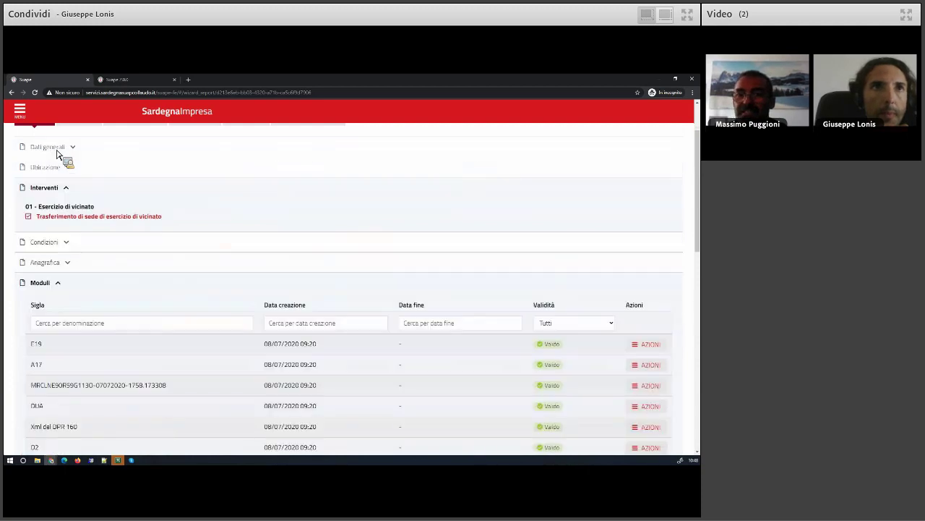
# Expand Anagrafica and briefly view the Richiedente 1 applicant details
pyautogui.click(62, 263)
pyautogui.click(72, 290)
pyautogui.click(71, 289)
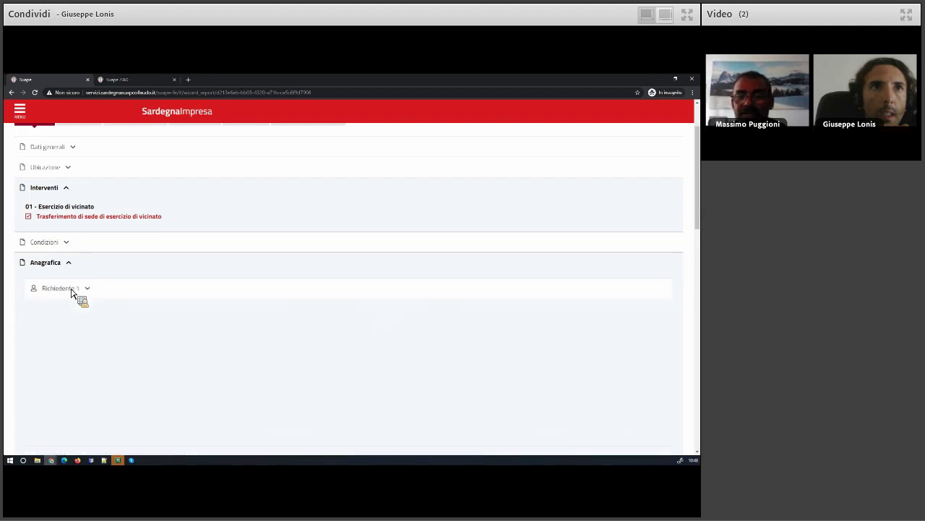
pyautogui.scroll(-2, 14, 387)
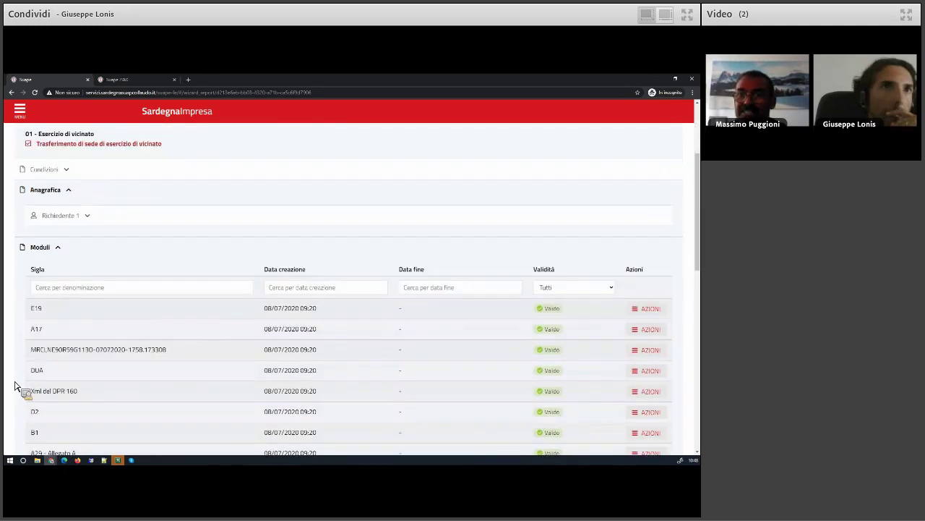
pyautogui.scroll(-3, 13, 387)
pyautogui.scroll(2, 15, 386)
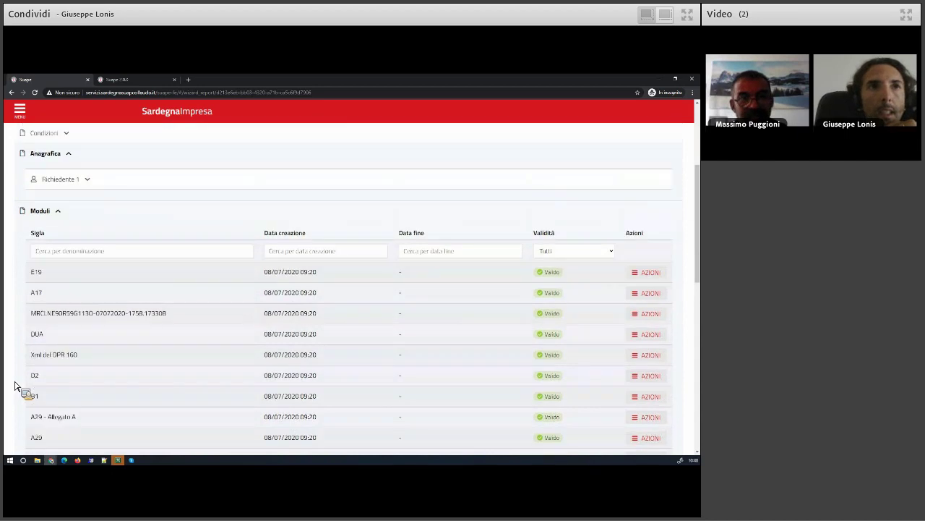
# Scroll through the A17 module details, then close the modal
pyautogui.click(646, 293)
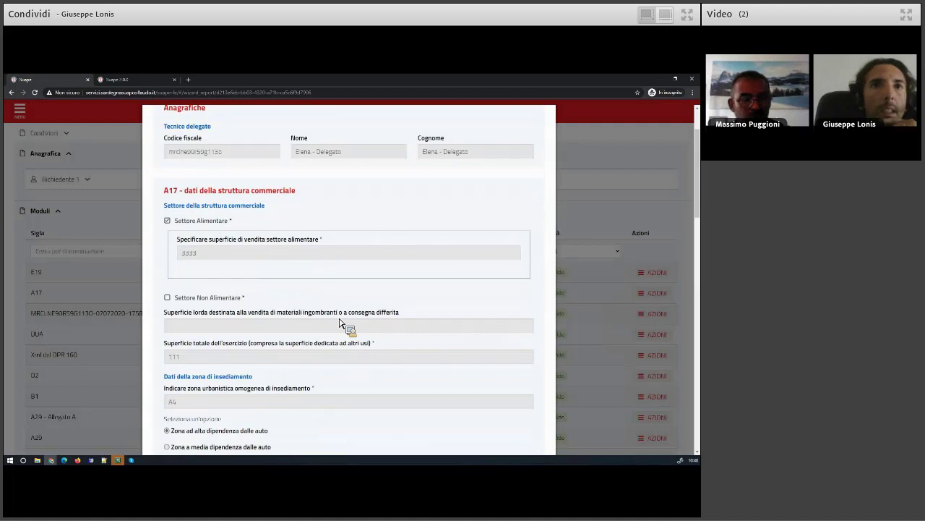
pyautogui.scroll(-8, 340, 321)
pyautogui.scroll(-6, 340, 322)
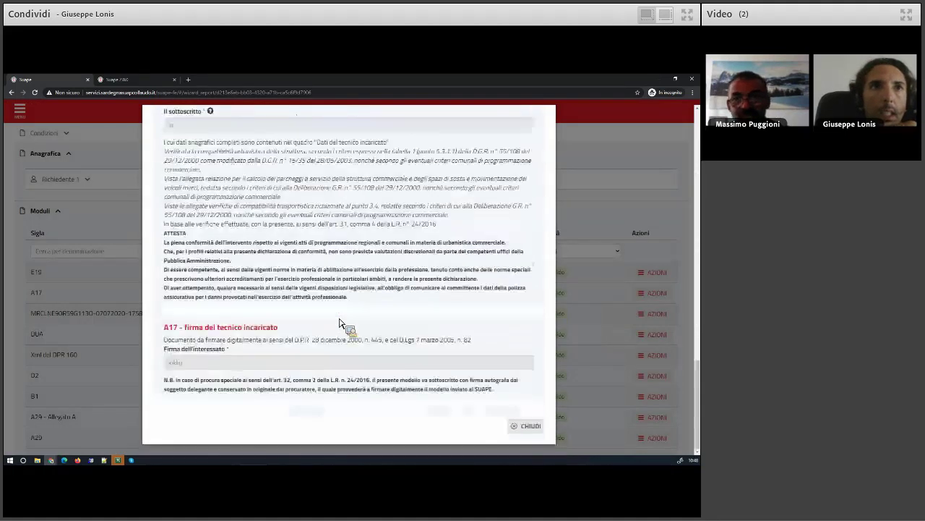
pyautogui.scroll(2, 340, 322)
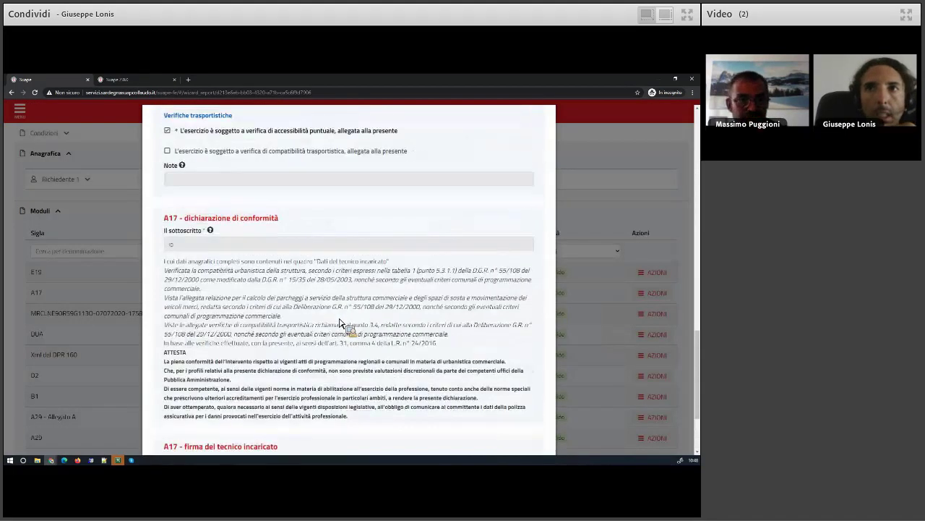
pyautogui.scroll(5, 339, 322)
pyautogui.scroll(2, 340, 322)
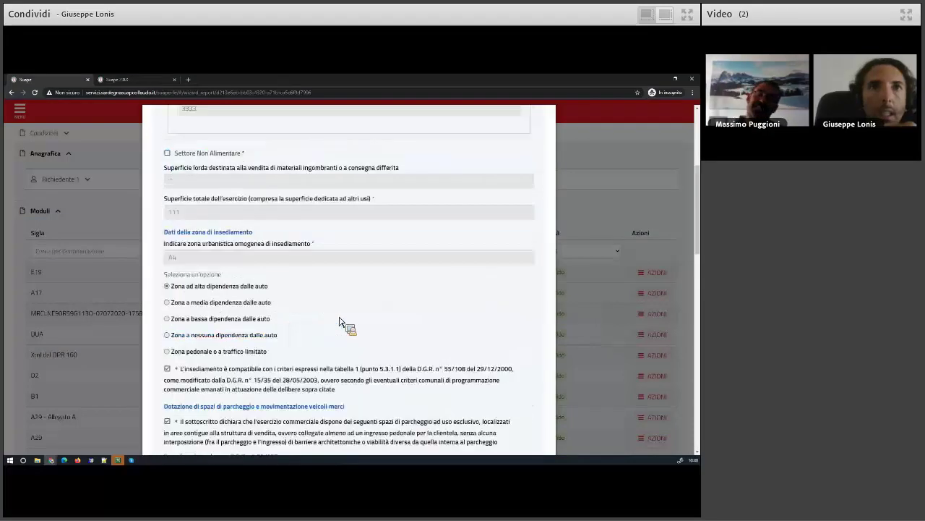
pyautogui.scroll(4, 340, 321)
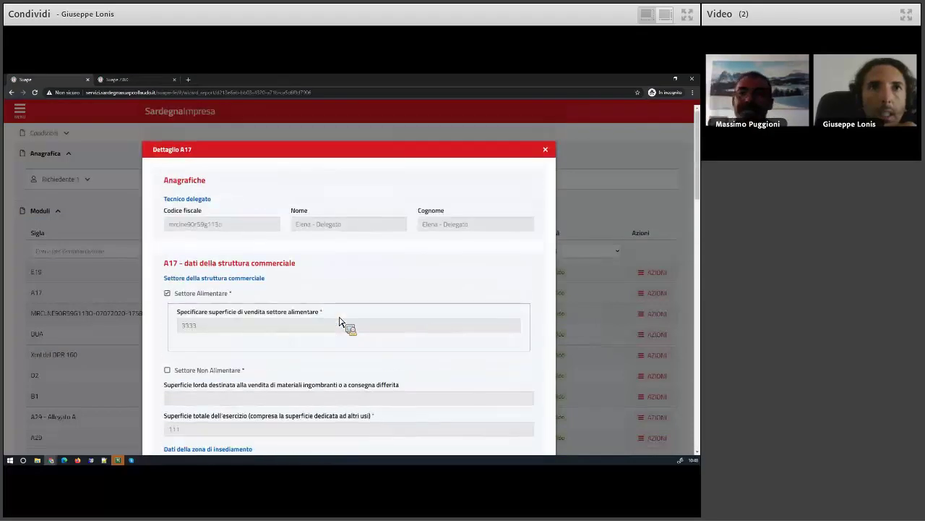
pyautogui.click(546, 149)
# Open the B1 module with Visualizza Modulo and scroll through its contents
pyautogui.scroll(-3, 196, 354)
pyautogui.click(646, 288)
pyautogui.click(638, 322)
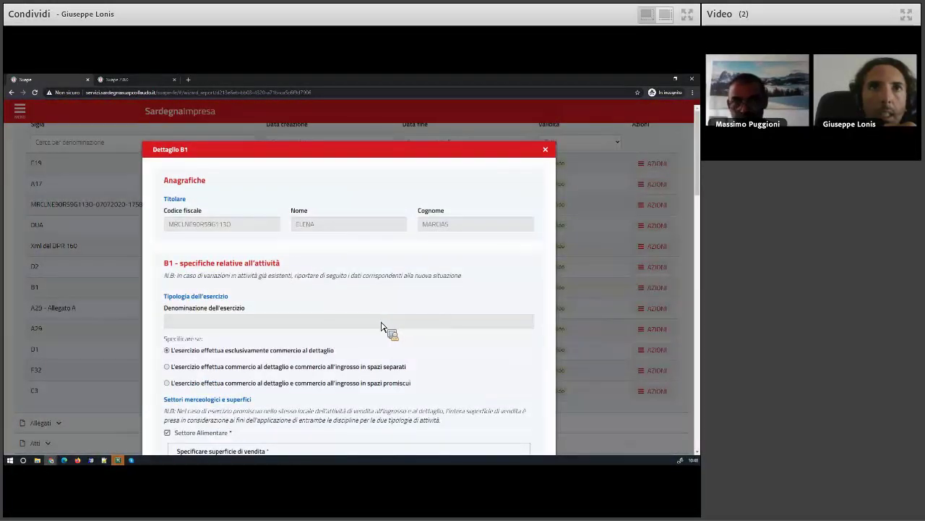
pyautogui.scroll(-5, 383, 323)
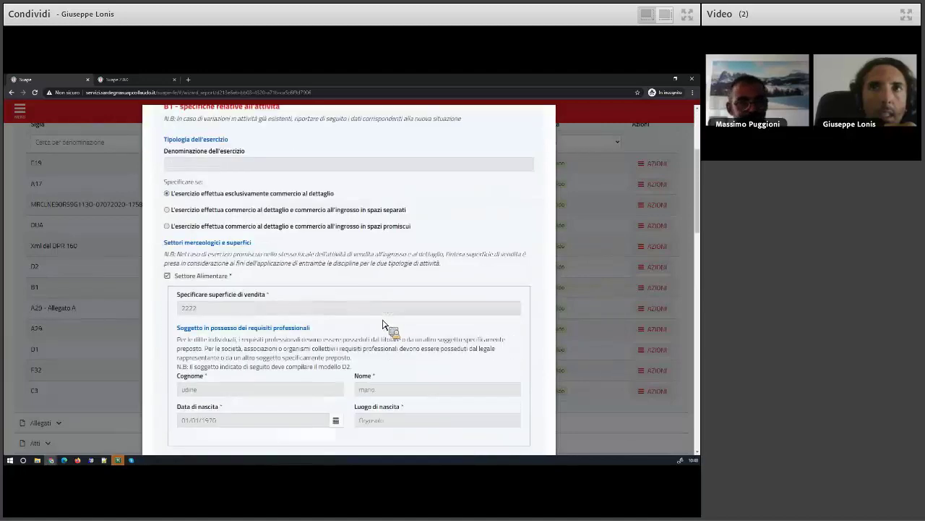
pyautogui.scroll(-3, 383, 323)
pyautogui.scroll(-1, 383, 323)
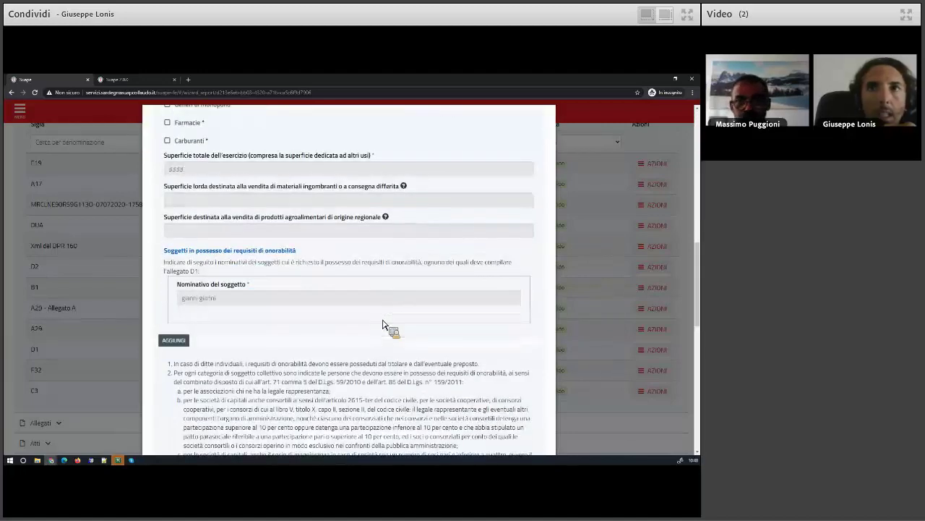
pyautogui.scroll(-3, 383, 324)
pyautogui.scroll(-5, 384, 323)
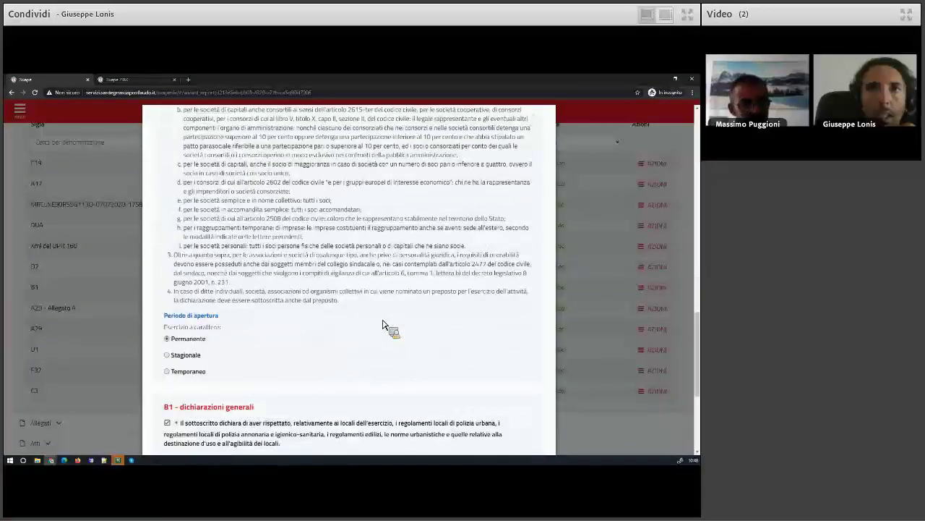
pyautogui.scroll(-5, 383, 323)
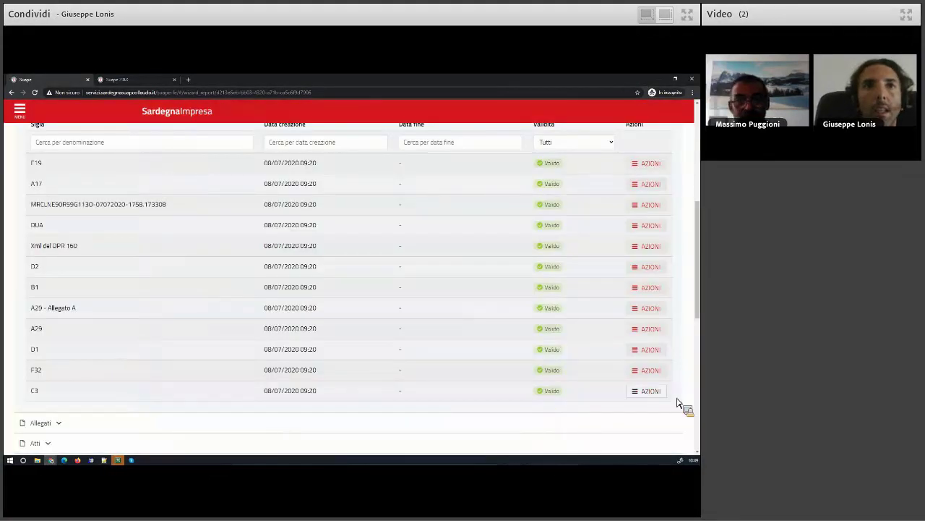
# Review the C3 module contents, with Allego modello A17 chosen, and close with CHIUDI
pyautogui.click(650, 391)
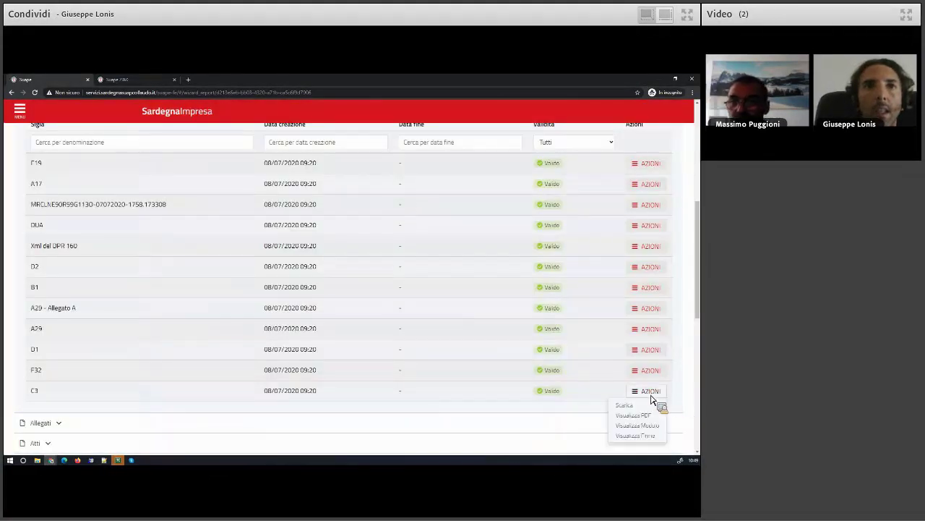
pyautogui.click(637, 425)
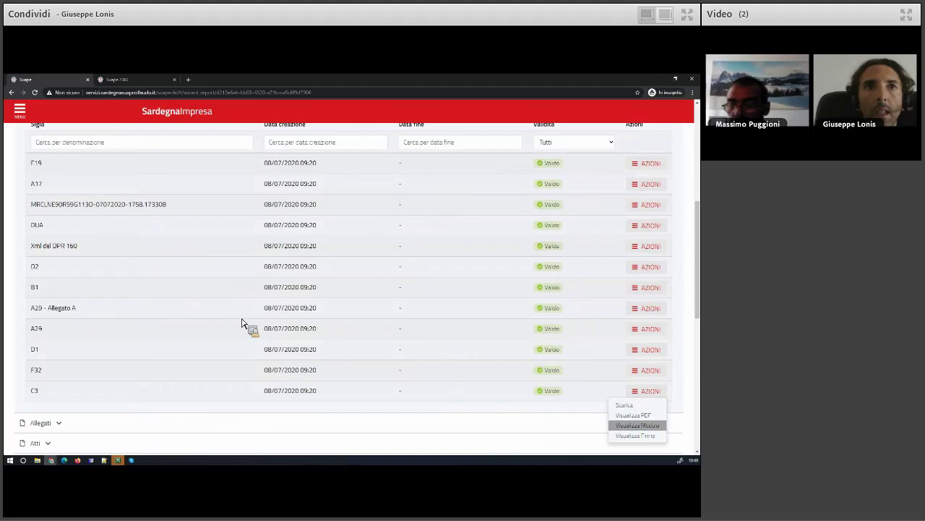
pyautogui.scroll(-2, 253, 283)
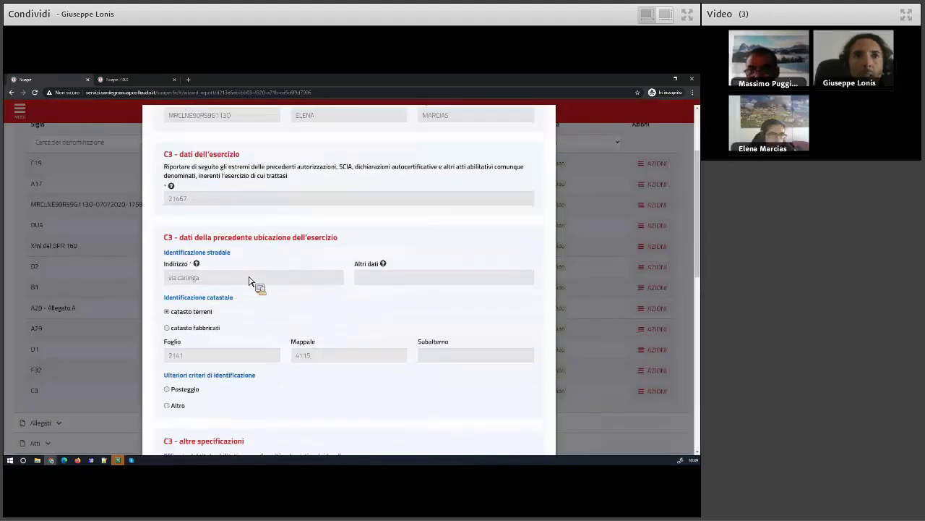
pyautogui.scroll(-1, 249, 281)
pyautogui.scroll(-1, 249, 282)
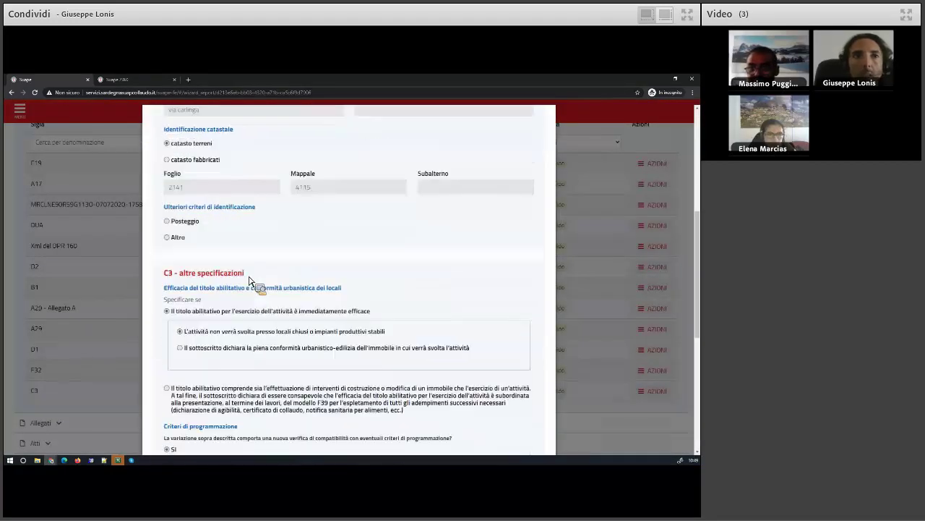
pyautogui.scroll(-4, 249, 281)
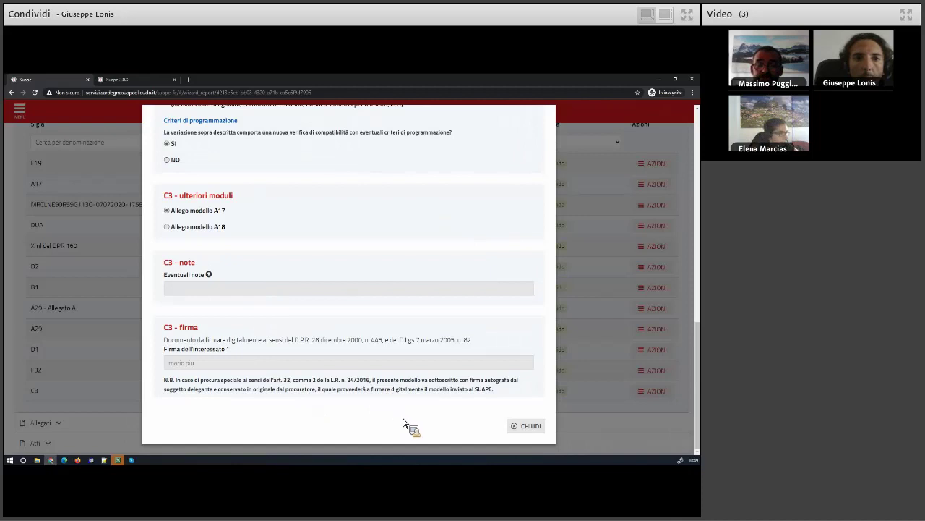
pyautogui.click(531, 426)
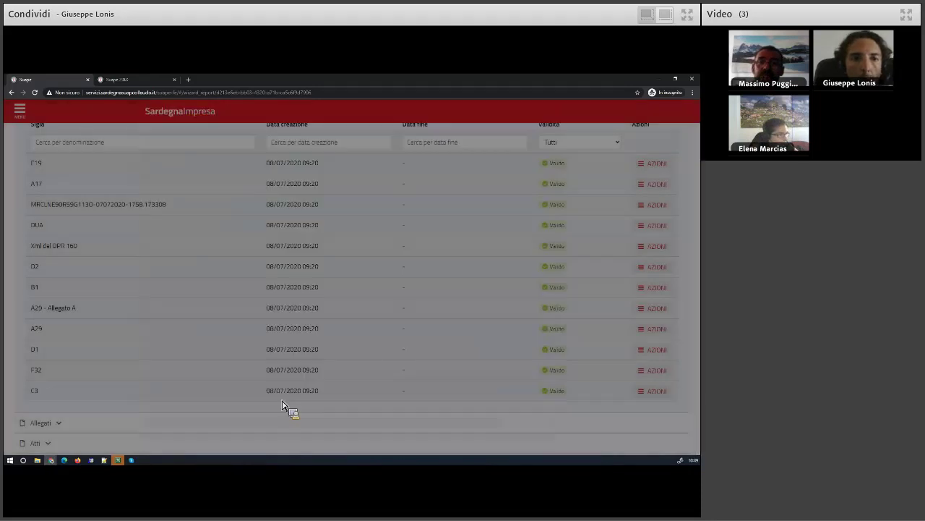
# Collapse the Interventi, Anagrafica and Moduli sections and return to the Scrivania practice list
pyautogui.scroll(1, 262, 396)
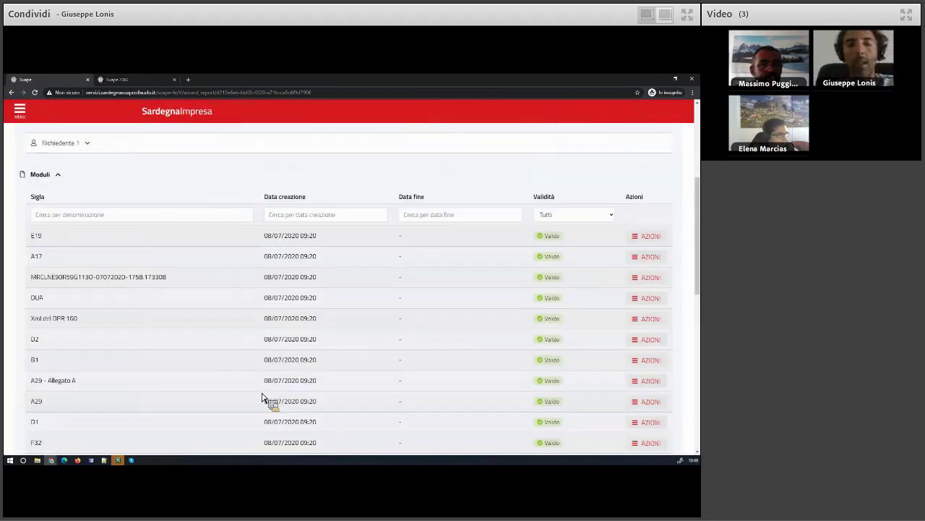
pyautogui.scroll(1, 262, 397)
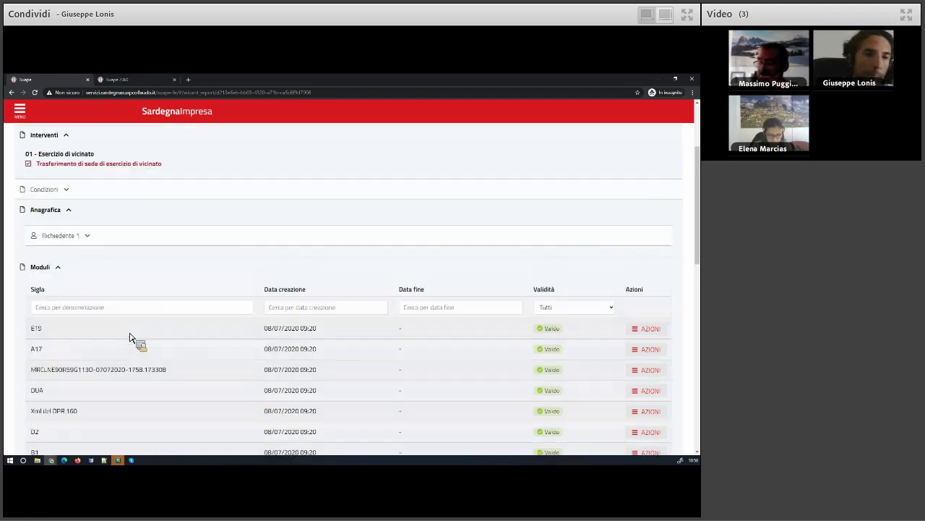
pyautogui.scroll(3, 130, 338)
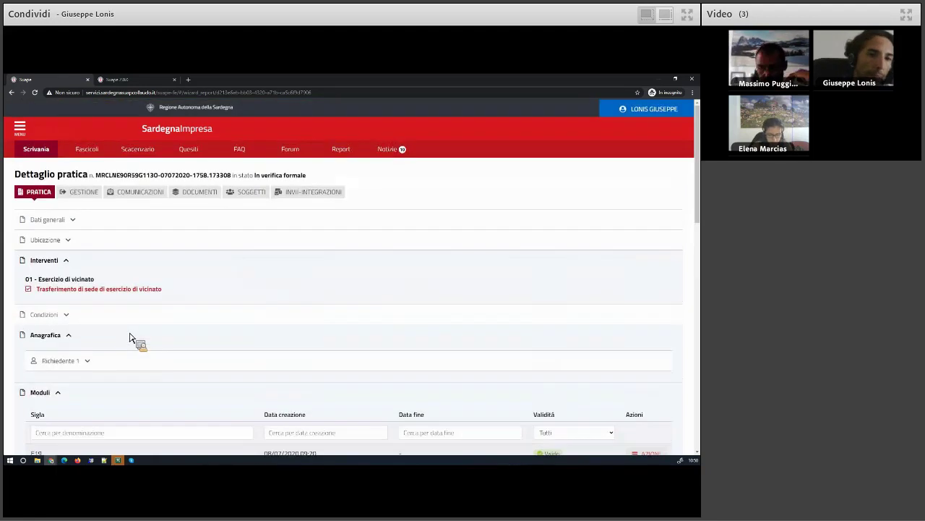
pyautogui.click(67, 262)
pyautogui.click(69, 302)
pyautogui.click(60, 323)
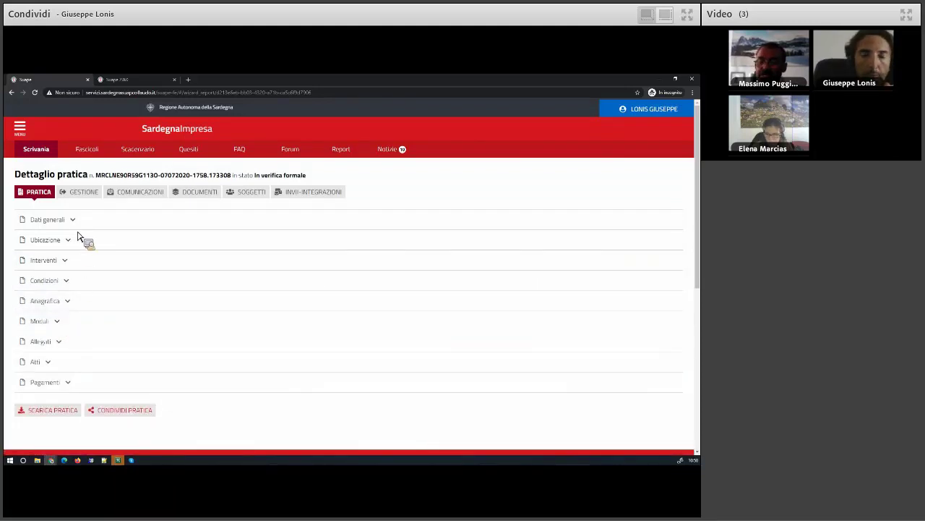
pyautogui.click(43, 154)
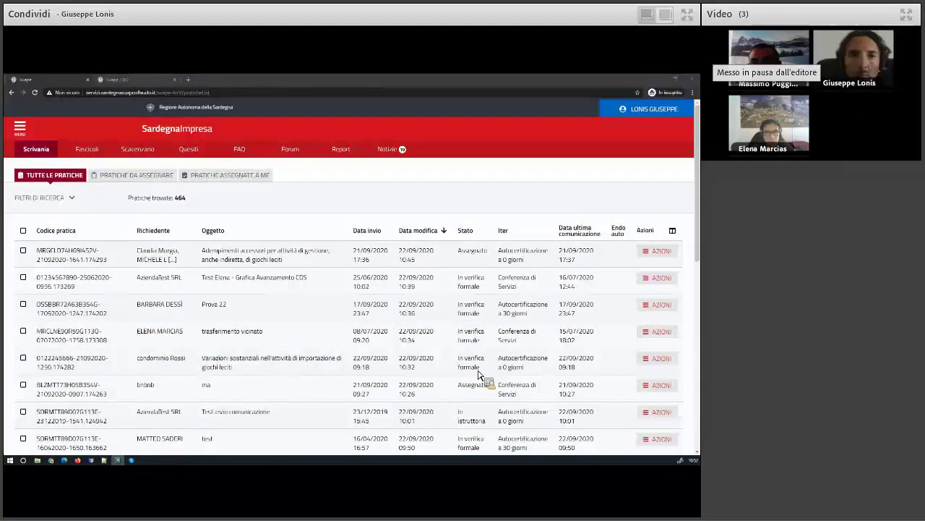
# In a new tab, load the Sportello unico SardegnaImpresa page from the 'sardegna' suggestion
pyautogui.click(188, 79)
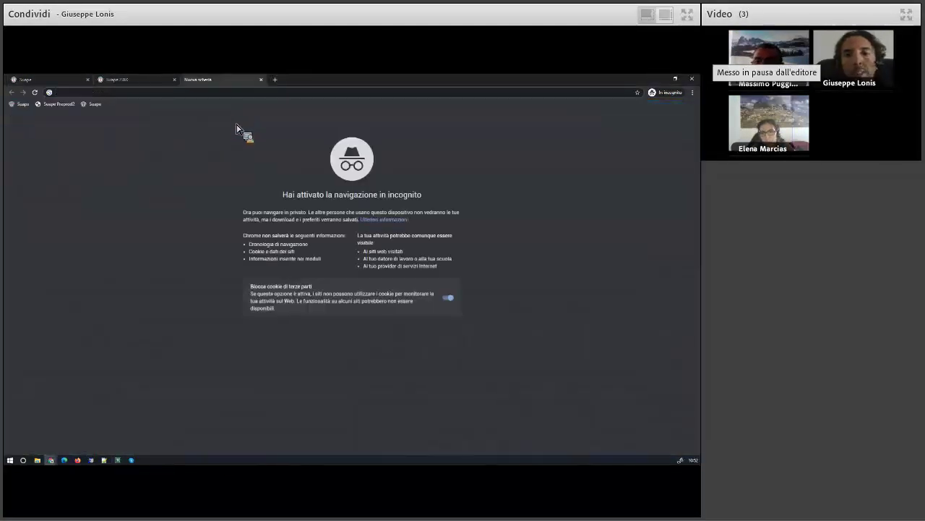
pyautogui.write('sardegnageoportale.it/webgis2/sardegnamappe/?map=base')
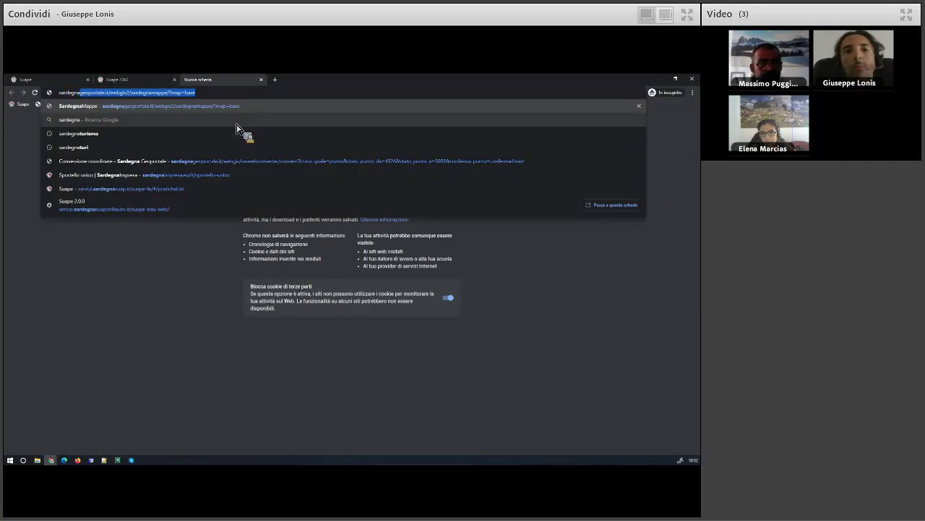
pyautogui.press('Down')
pyautogui.press('Down')
pyautogui.press('Down')
pyautogui.press('Down')
pyautogui.press('Down')
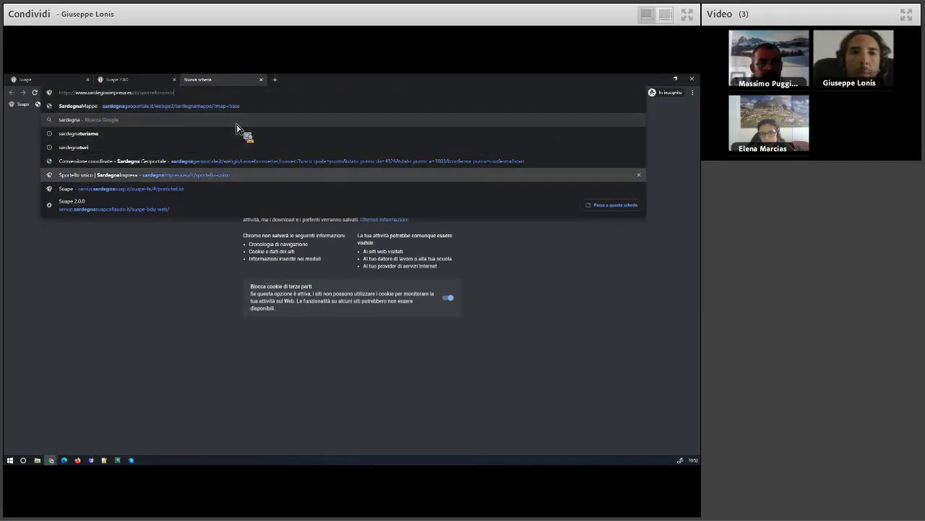
pyautogui.press('Return')
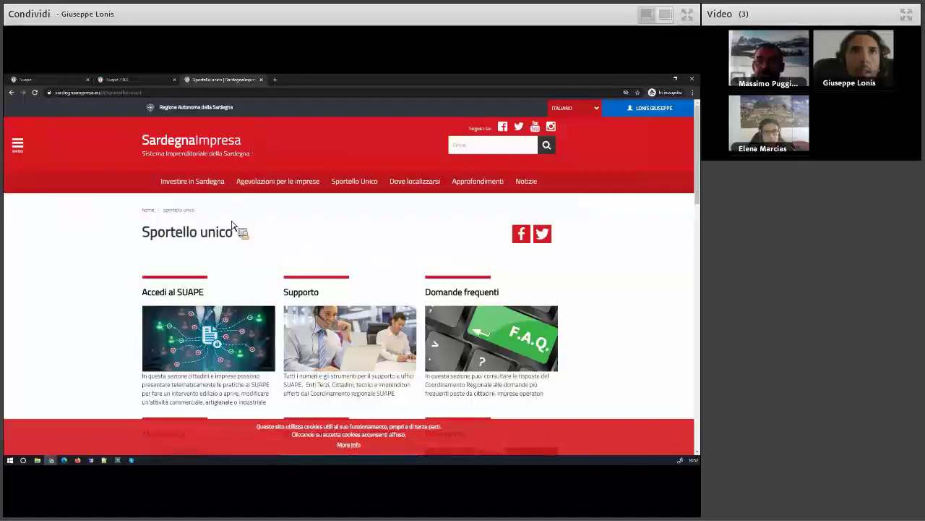
# From the SardegnaImpresa homepage, open the Aggiornamento della piattaforma SUAPE article and accept cookies
pyautogui.click(197, 156)
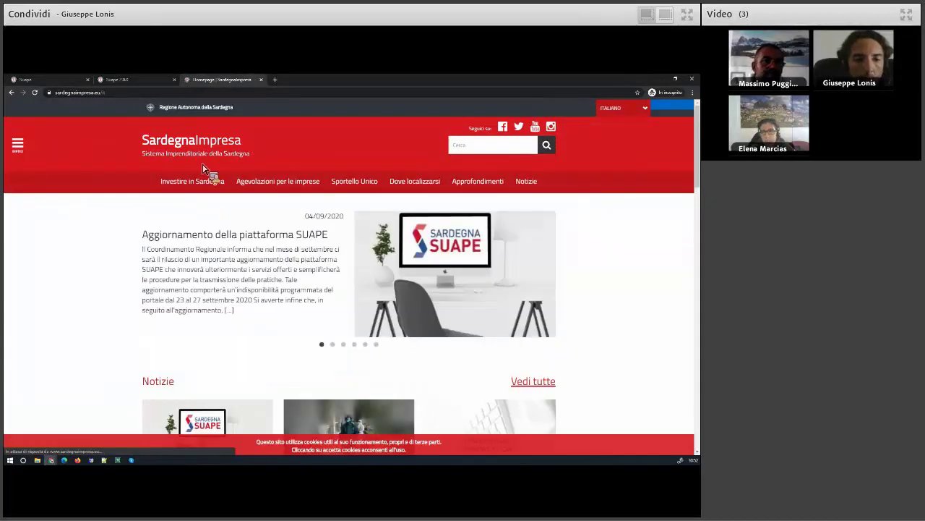
pyautogui.click(215, 244)
pyautogui.scroll(-3, 234, 320)
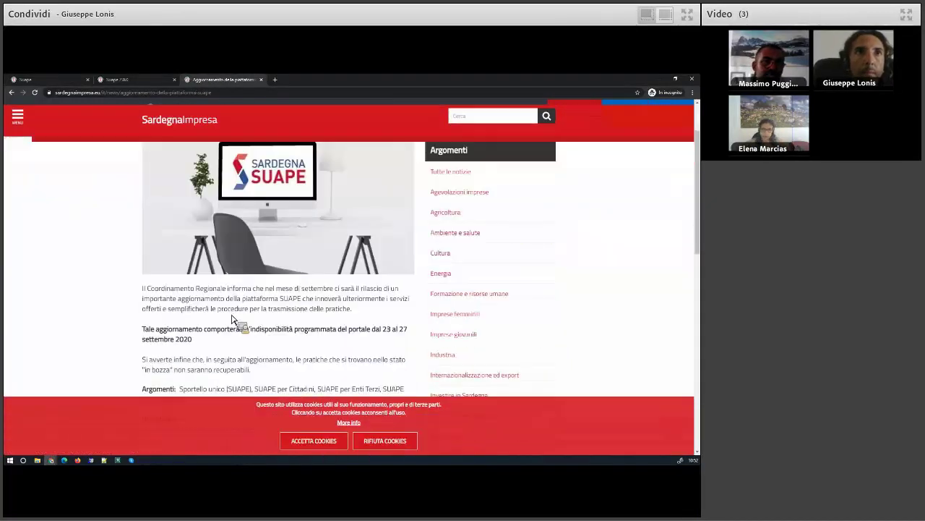
pyautogui.click(317, 442)
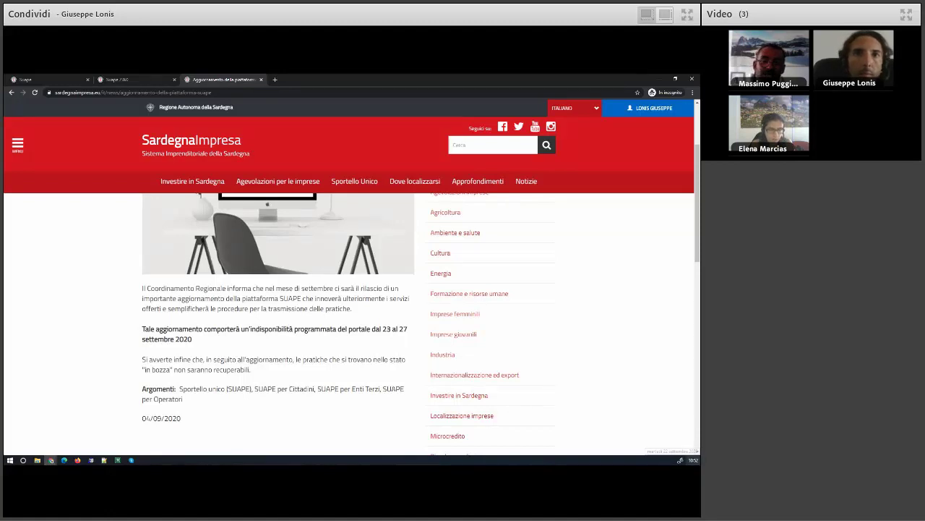
pyautogui.click(693, 460)
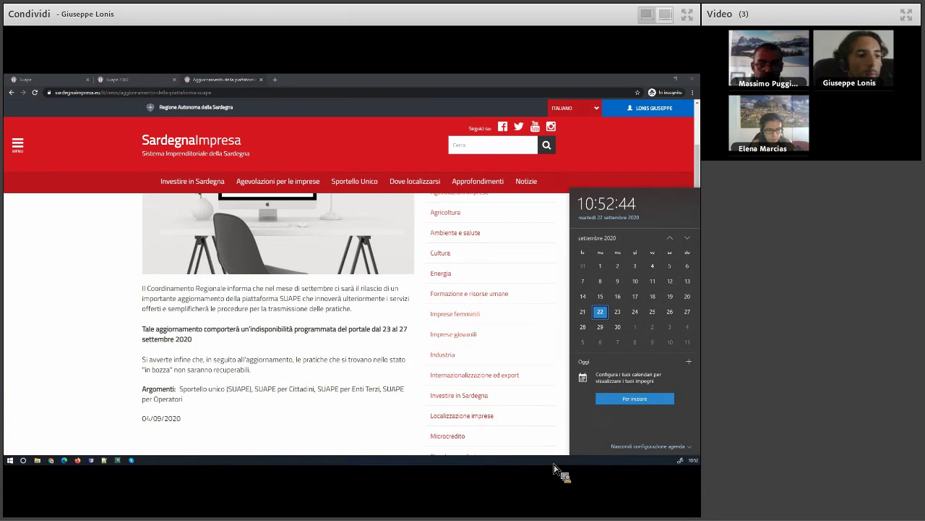
pyautogui.click(341, 359)
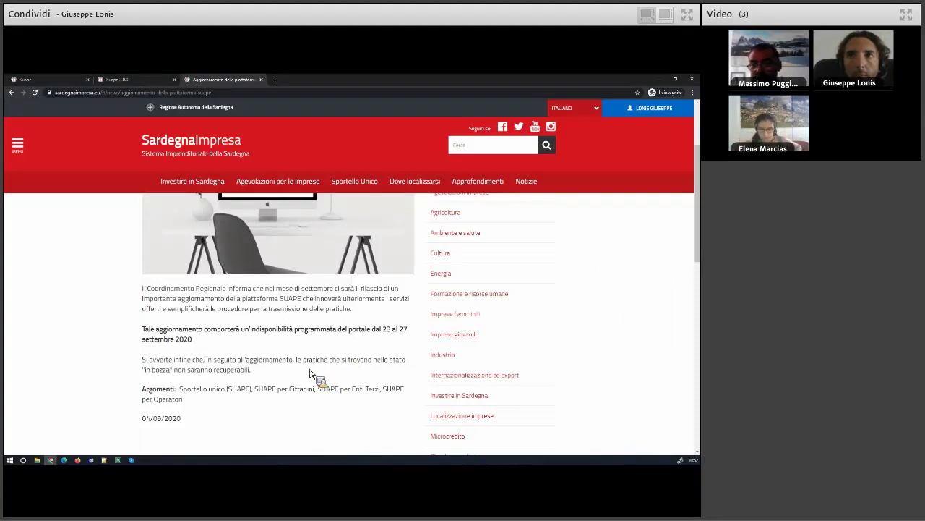
# Close the news tab, the Suape / BO tab and the last Suape tab to exit Chrome
pyautogui.click(261, 79)
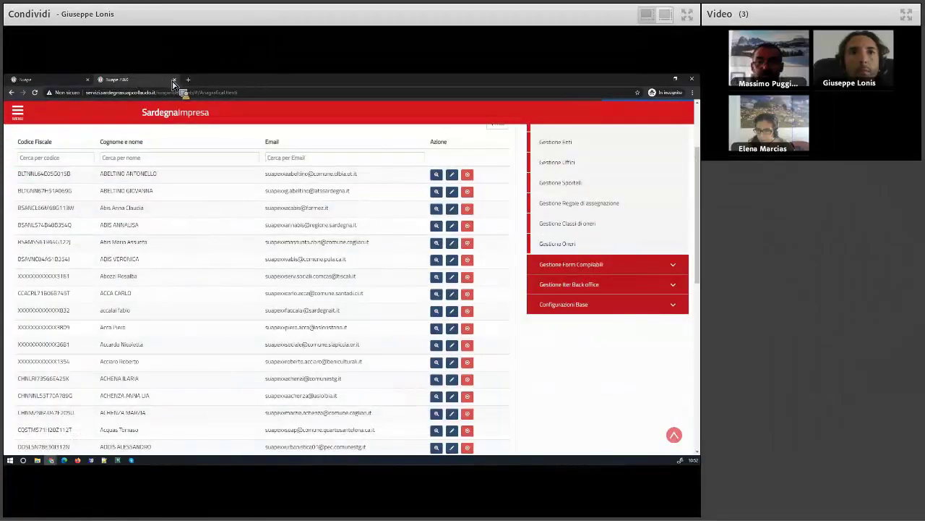
pyautogui.click(175, 79)
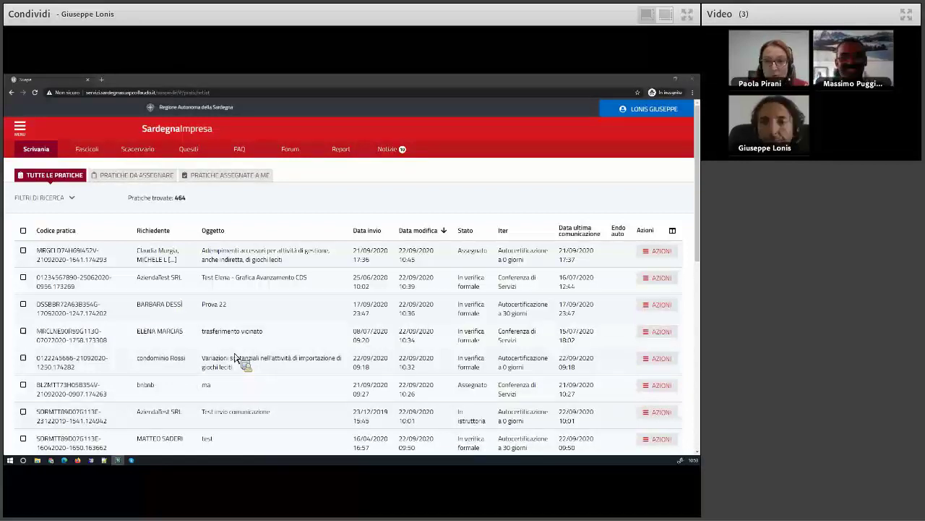
pyautogui.click(88, 80)
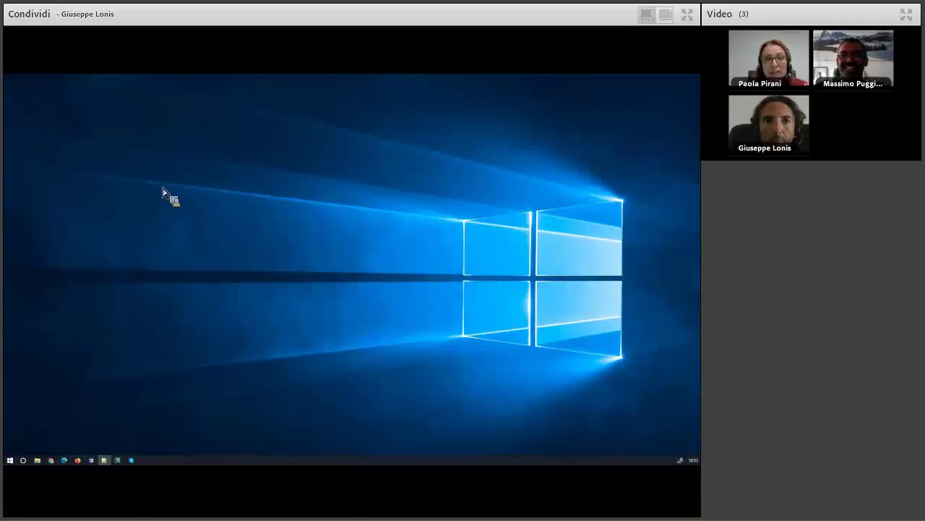